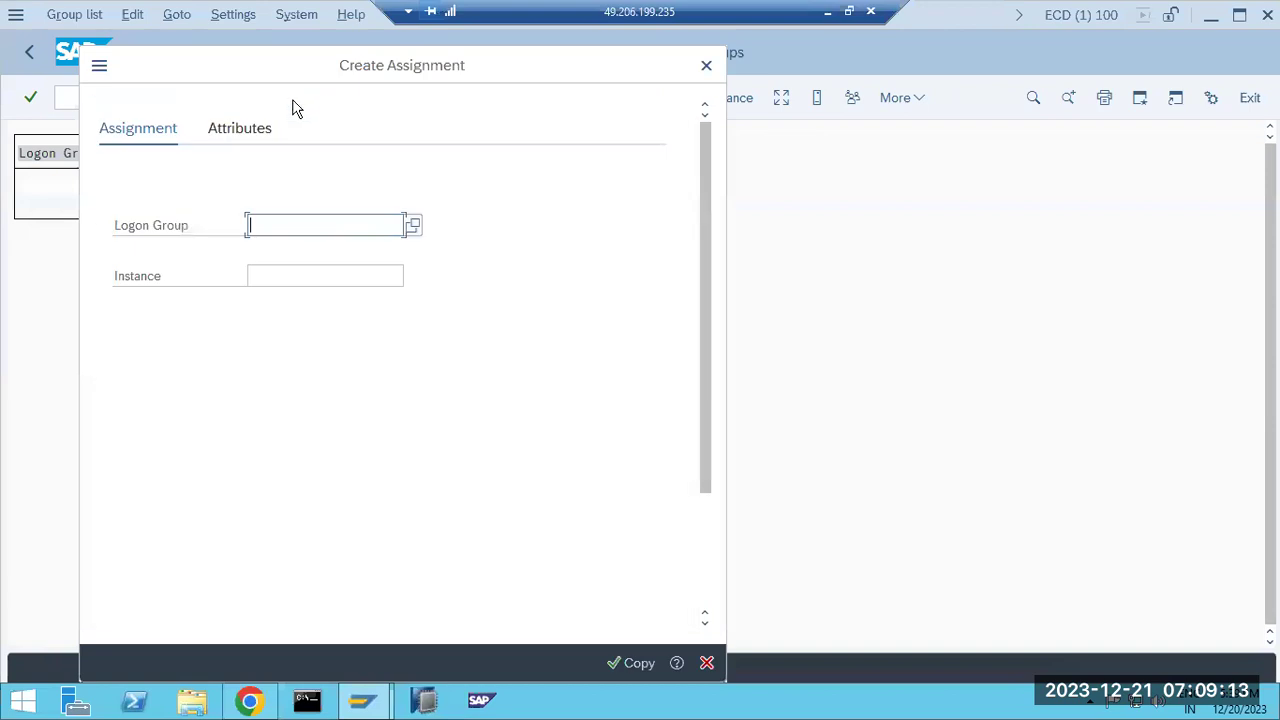
- Look up the existing logon groups for the new assignment and dismiss the resulting information message
{"action": "left_click", "coordinate": [409, 225]}
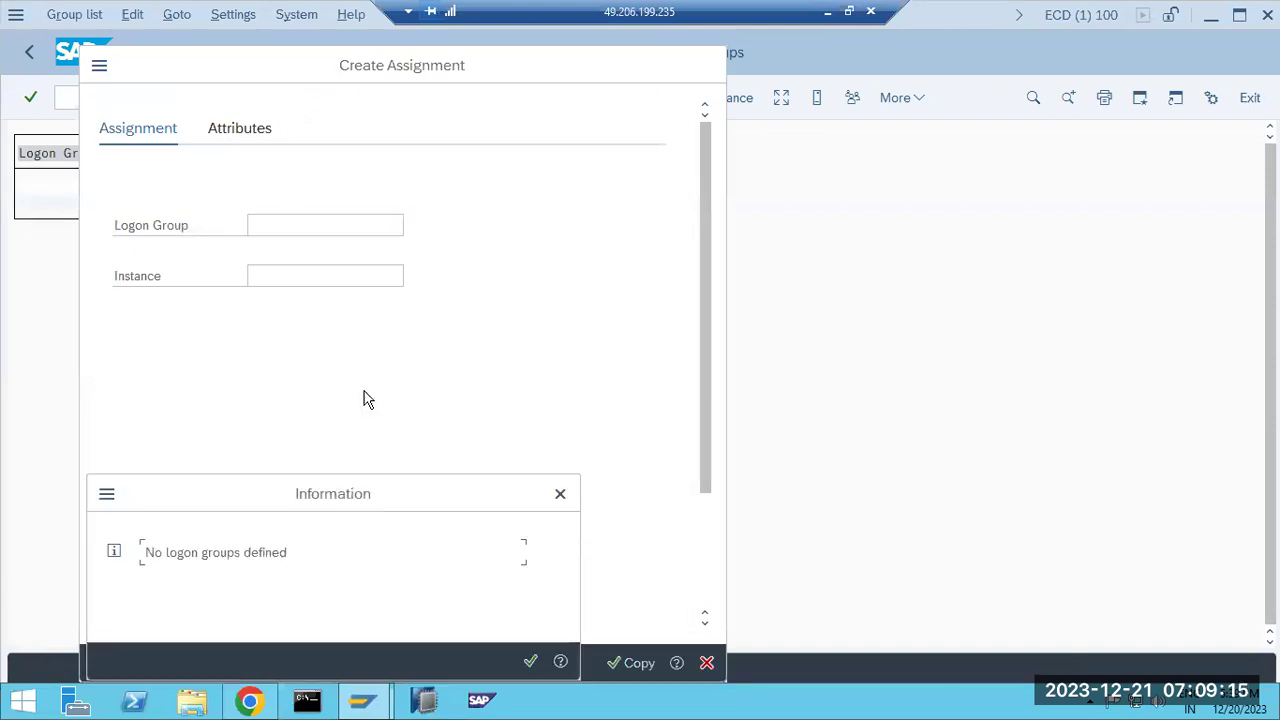
{"action": "left_click_drag", "start_coordinate": [346, 500], "coordinate": [418, 368]}
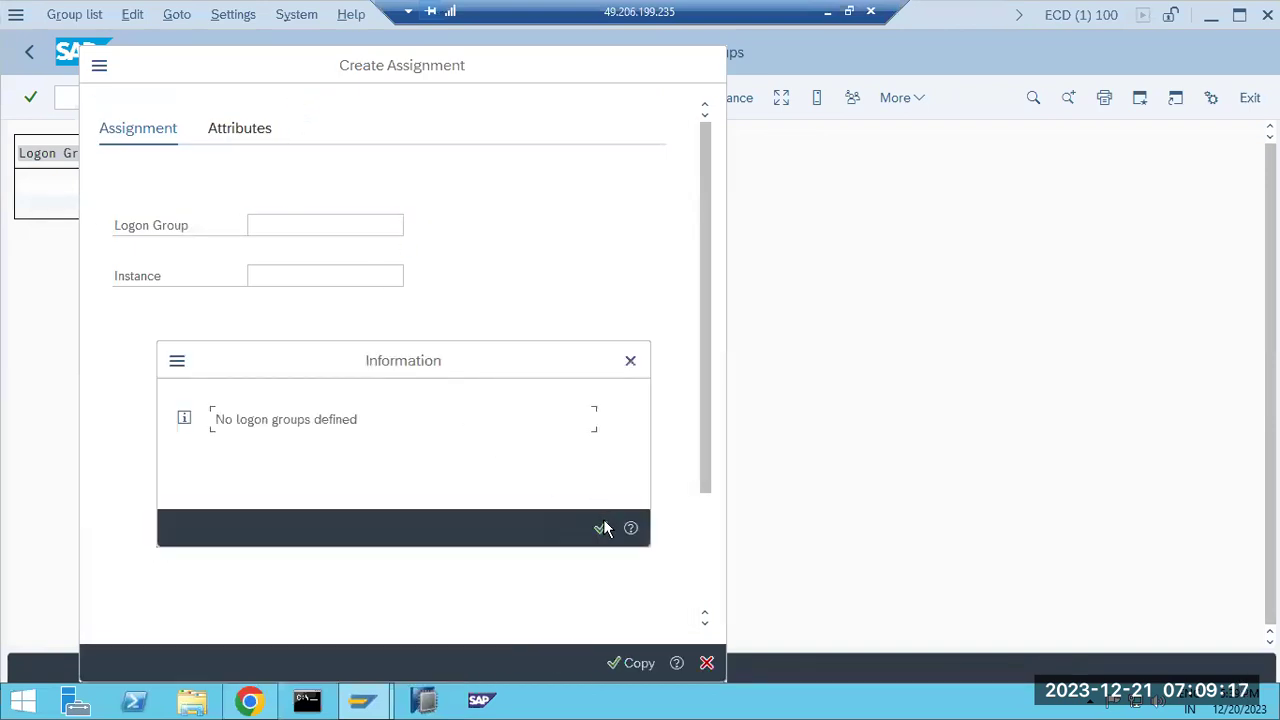
{"action": "left_click", "coordinate": [600, 527]}
- Create the logon group PUBLIC and assign the instance sapwindows1_ECD_30 to it
{"action": "left_click", "coordinate": [310, 277]}
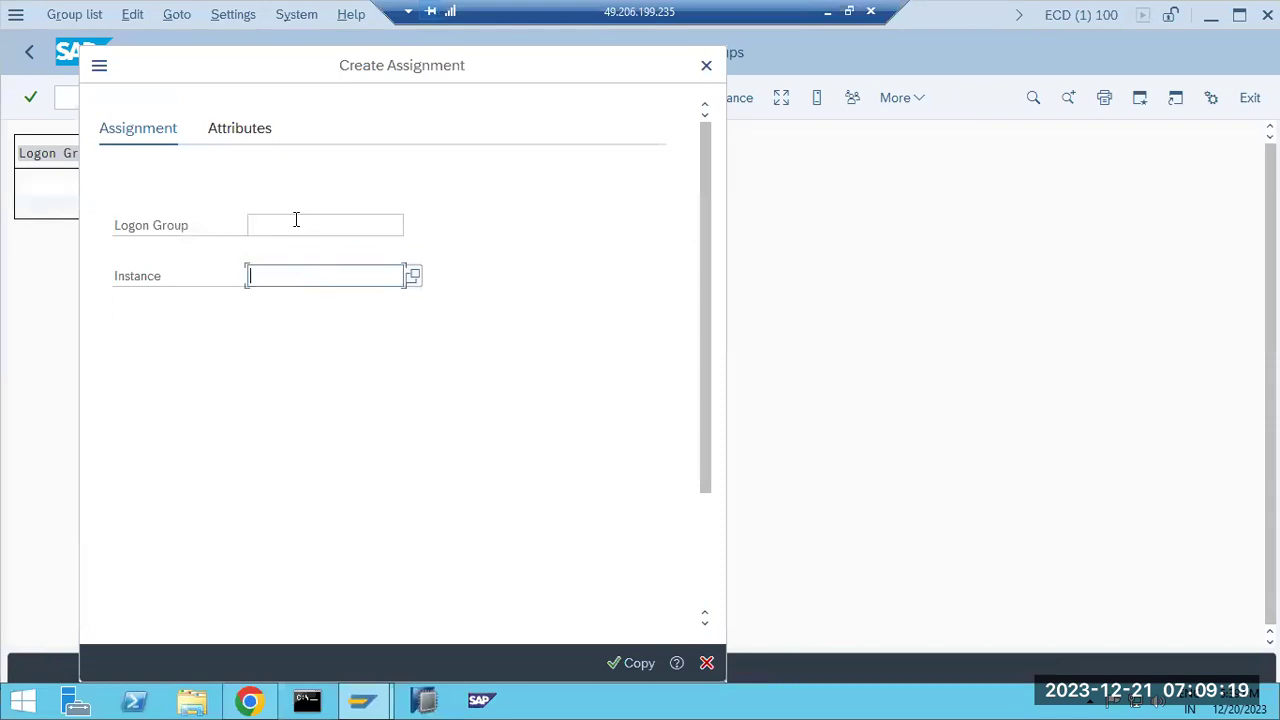
{"action": "left_click", "coordinate": [297, 221]}
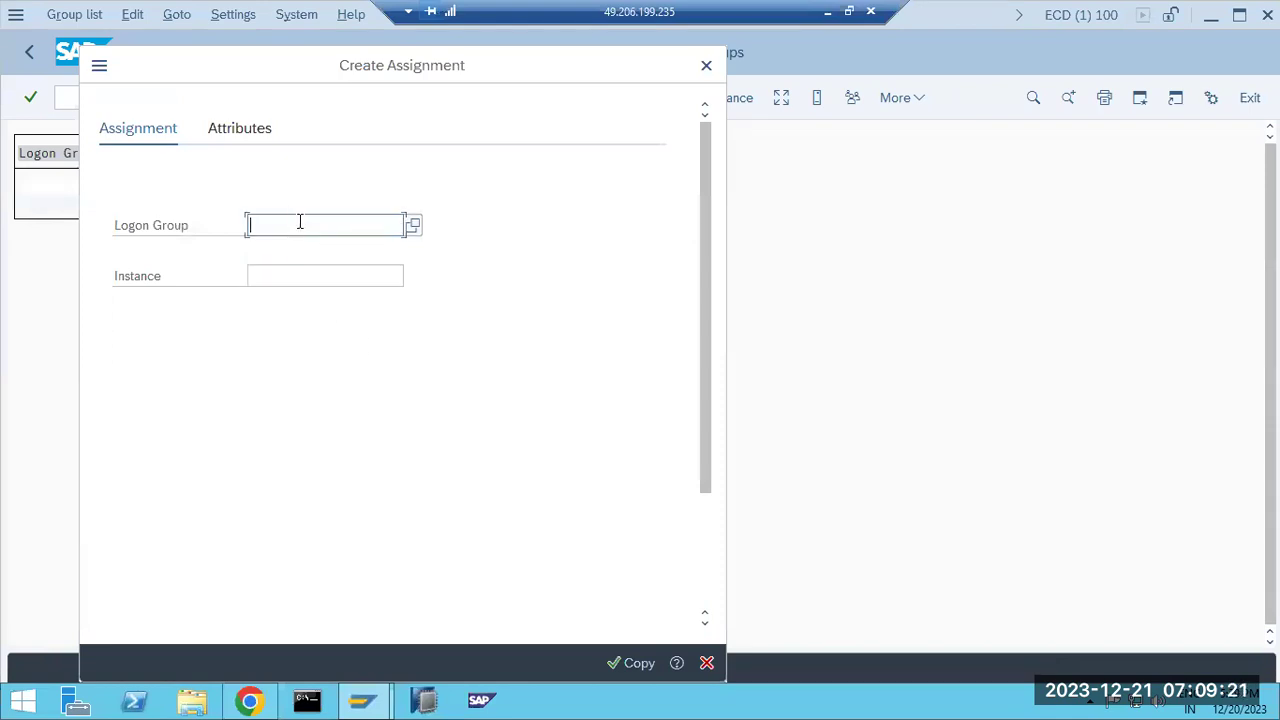
{"action": "type", "text": "PUBLIC"}
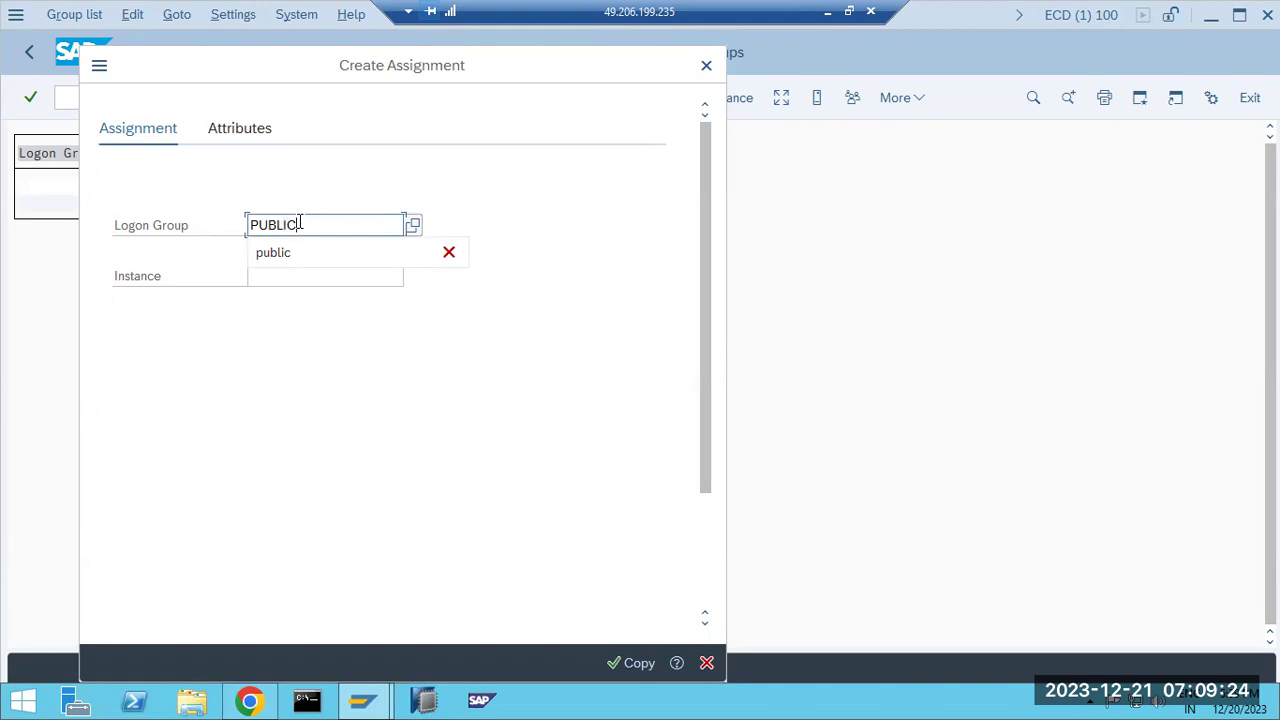
{"action": "left_click", "coordinate": [294, 277]}
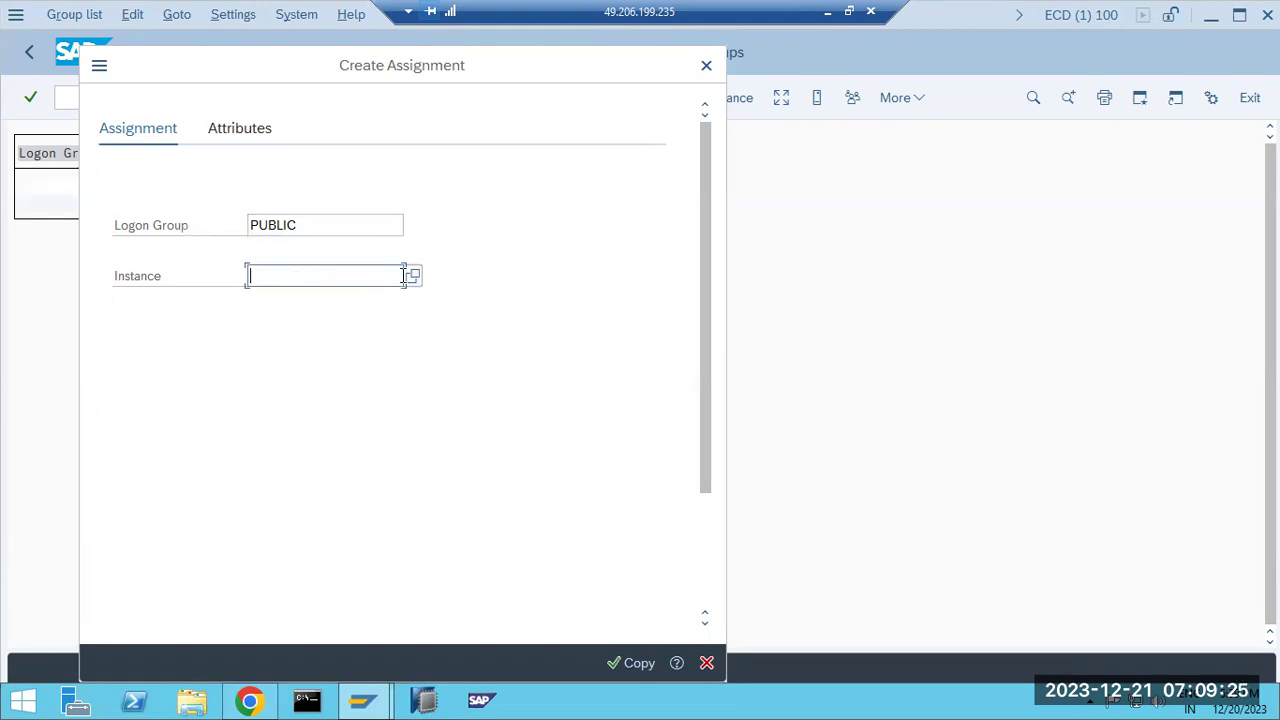
{"action": "left_click", "coordinate": [412, 276]}
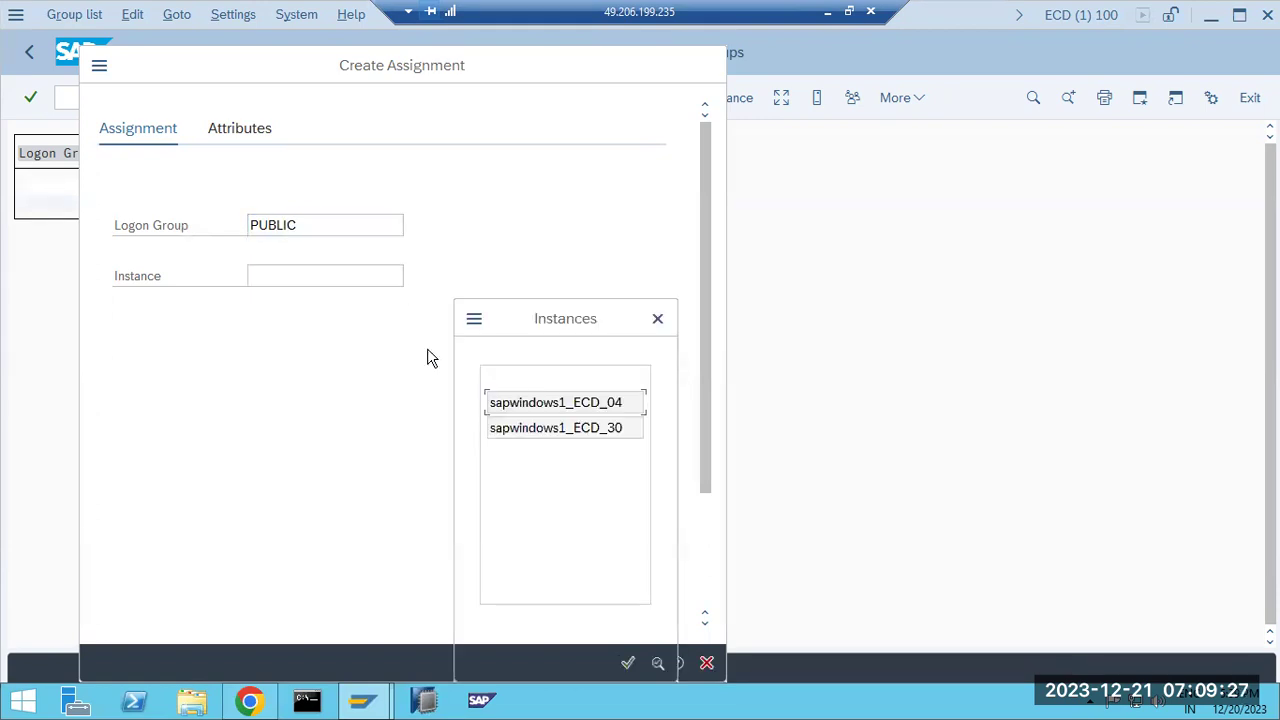
{"action": "double_click", "coordinate": [541, 427]}
{"action": "left_click", "coordinate": [628, 658]}
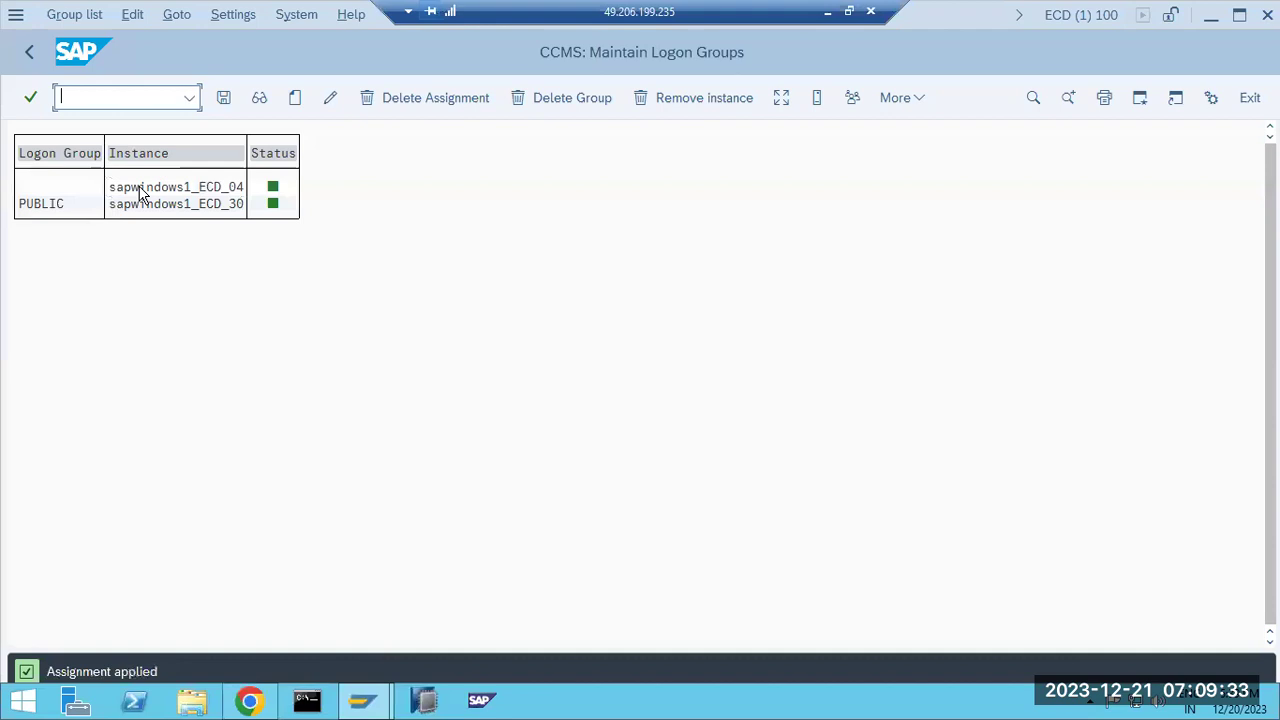
- Create the logon group RFC with the instance sapwindows1_ECD_30 and save the logon group changes
{"action": "left_click", "coordinate": [293, 102]}
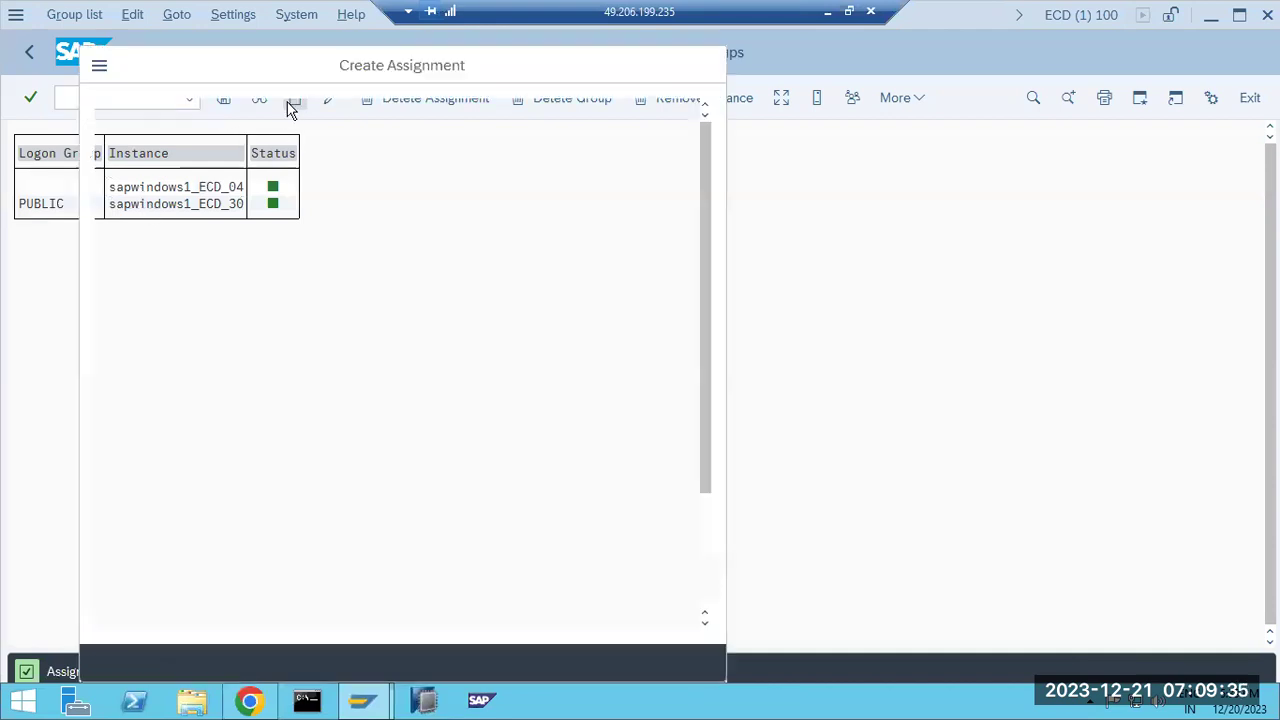
{"action": "type", "text": "RFC"}
{"action": "left_click", "coordinate": [311, 280]}
{"action": "left_click", "coordinate": [413, 275]}
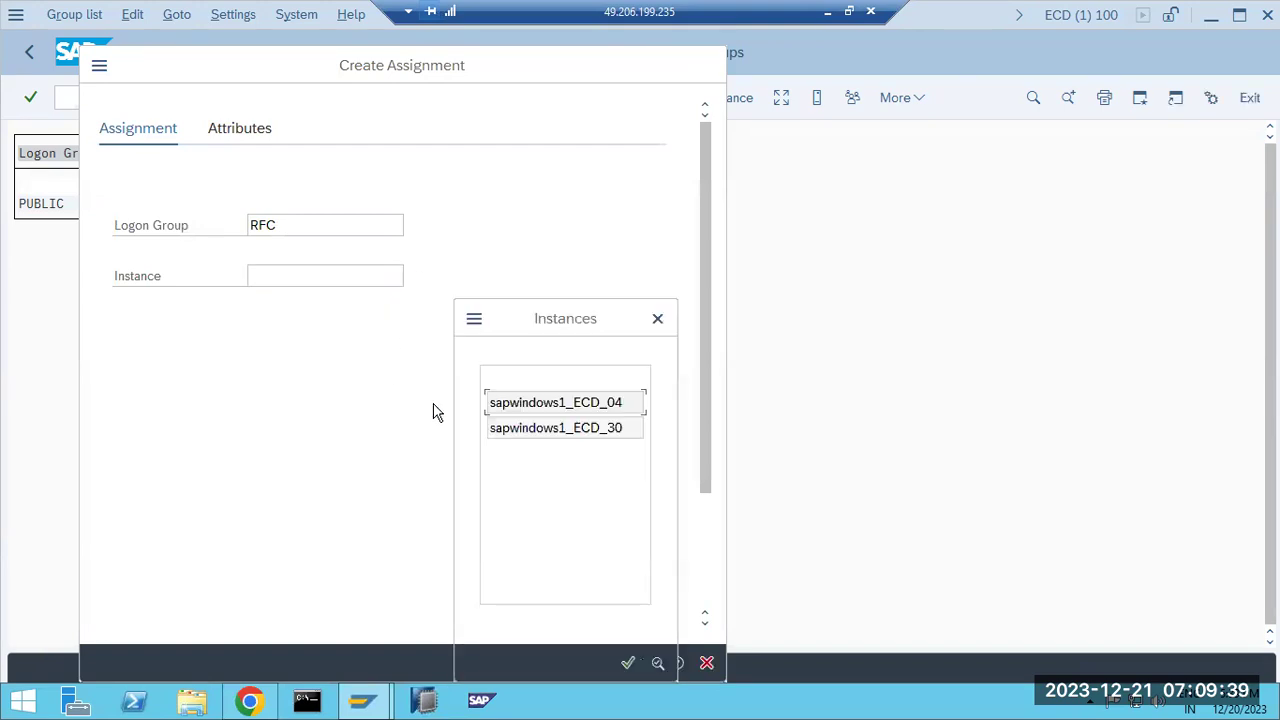
{"action": "double_click", "coordinate": [508, 425]}
{"action": "left_click", "coordinate": [620, 662]}
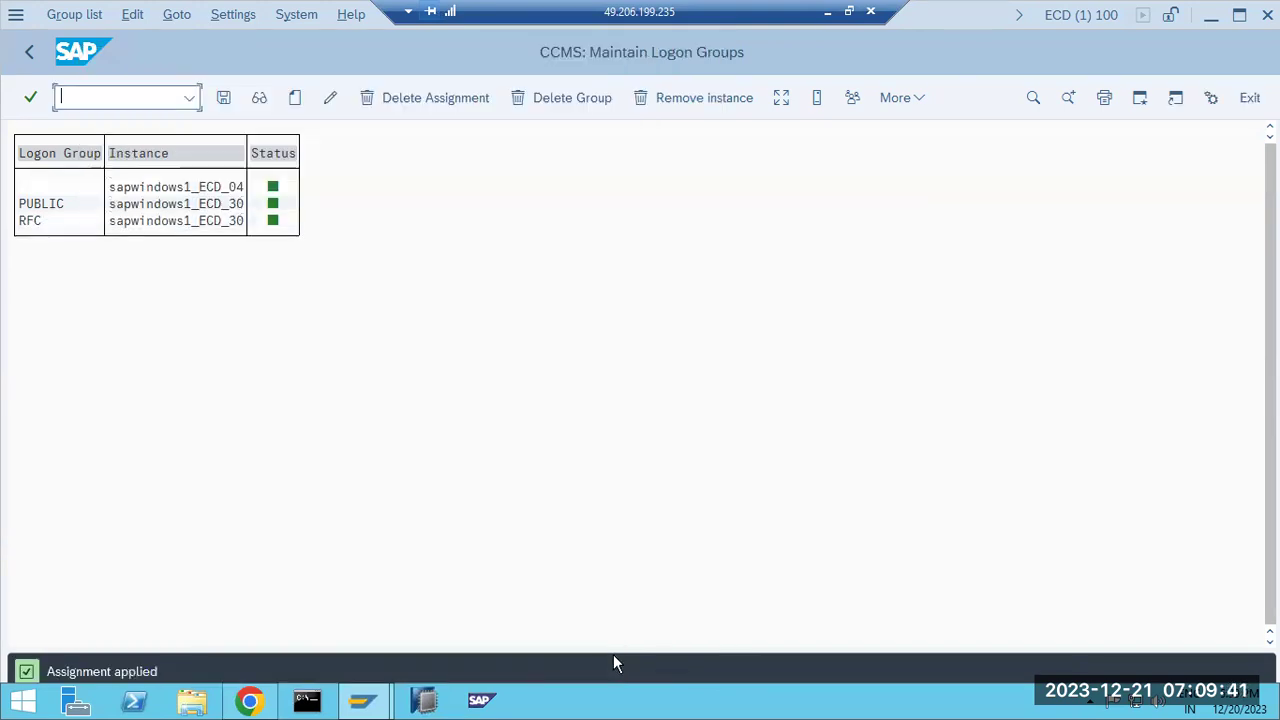
{"action": "left_click", "coordinate": [223, 99]}
{"action": "left_click", "coordinate": [203, 272]}
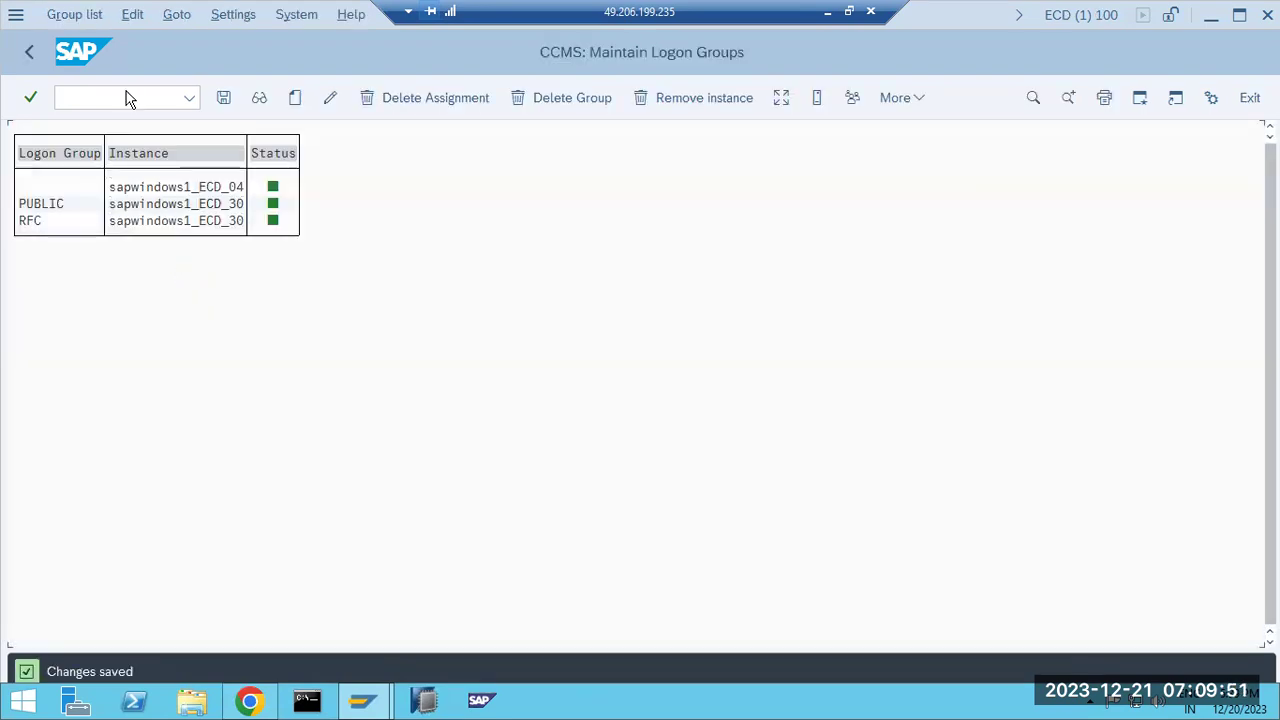
- Open RFC server group maintenance (rz12) and remove the instance sapwindows1_ECP_20 from its server groups
{"action": "left_click", "coordinate": [31, 50]}
{"action": "type", "text": "rz12"}
{"action": "key", "text": "Return"}
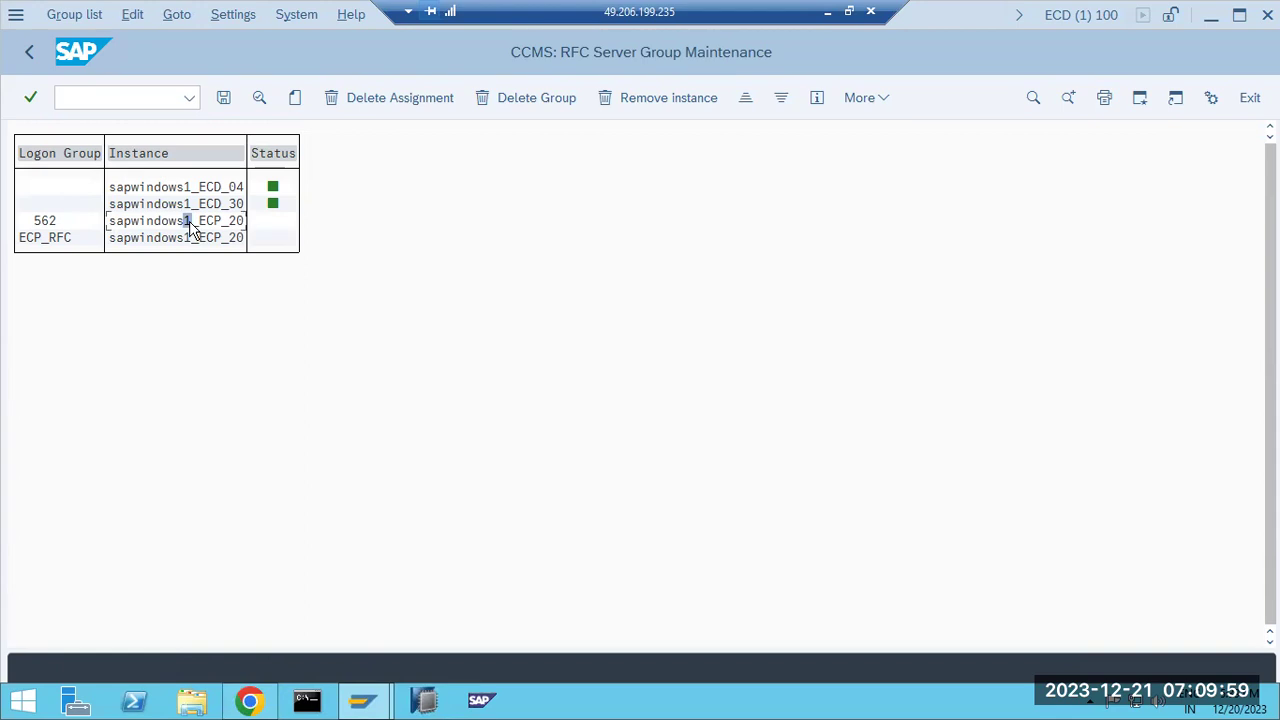
{"action": "left_click", "coordinate": [628, 97]}
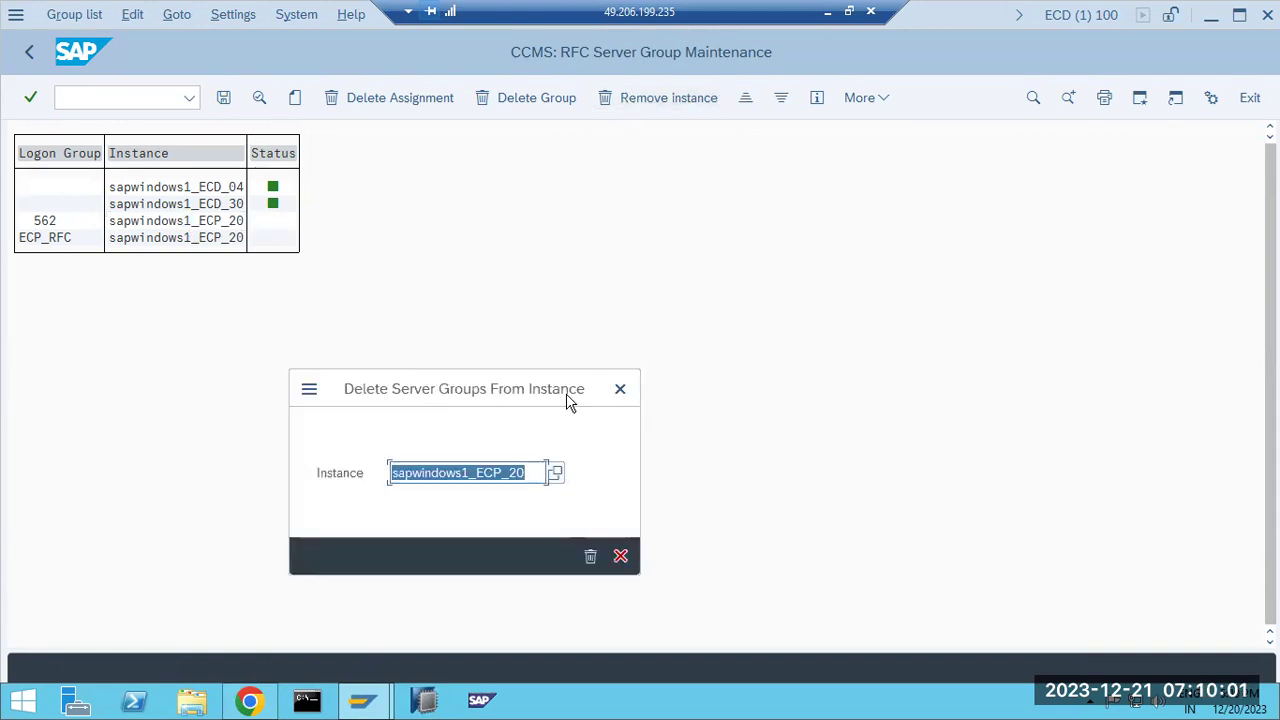
{"action": "left_click", "coordinate": [590, 556]}
- Create the RFC server group RFC with the instance sapwindows1_ECD_30, then leave the maintenance screen saving the changes
{"action": "left_click", "coordinate": [174, 187]}
{"action": "left_click", "coordinate": [295, 98]}
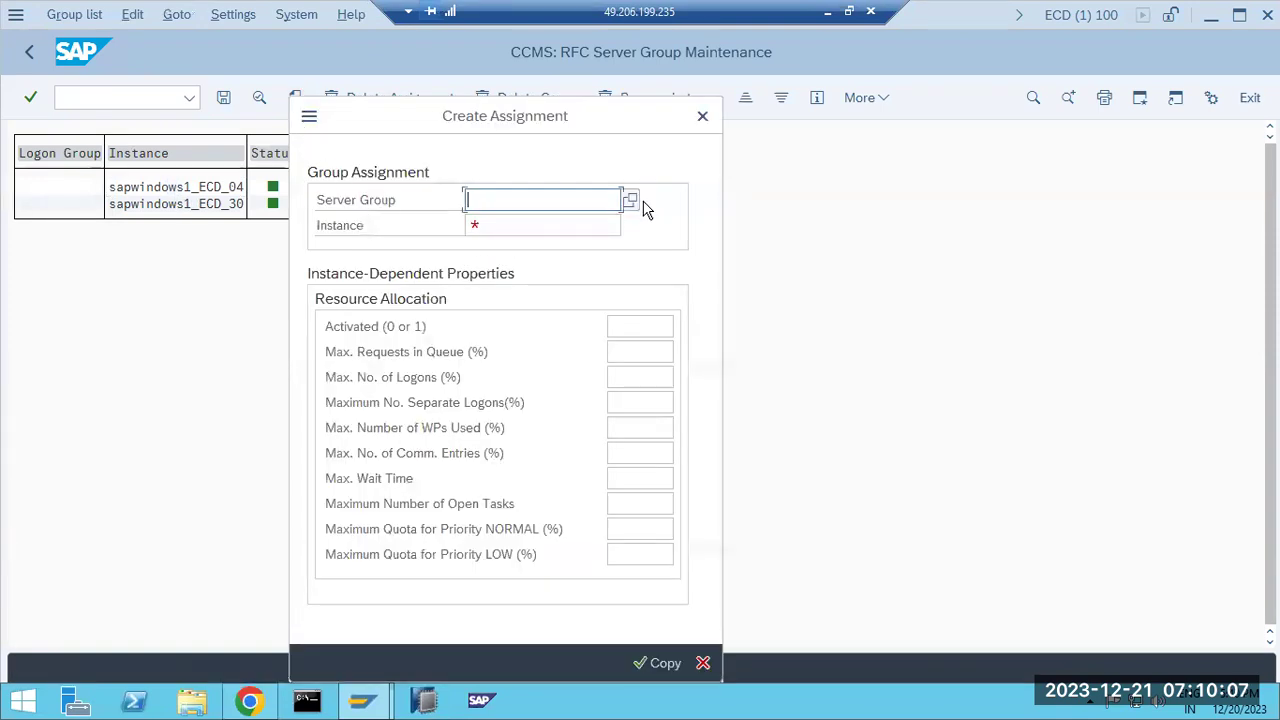
{"action": "left_click", "coordinate": [632, 202]}
{"action": "left_click", "coordinate": [561, 497]}
{"action": "type", "text": "RFC"}
{"action": "left_click", "coordinate": [517, 228]}
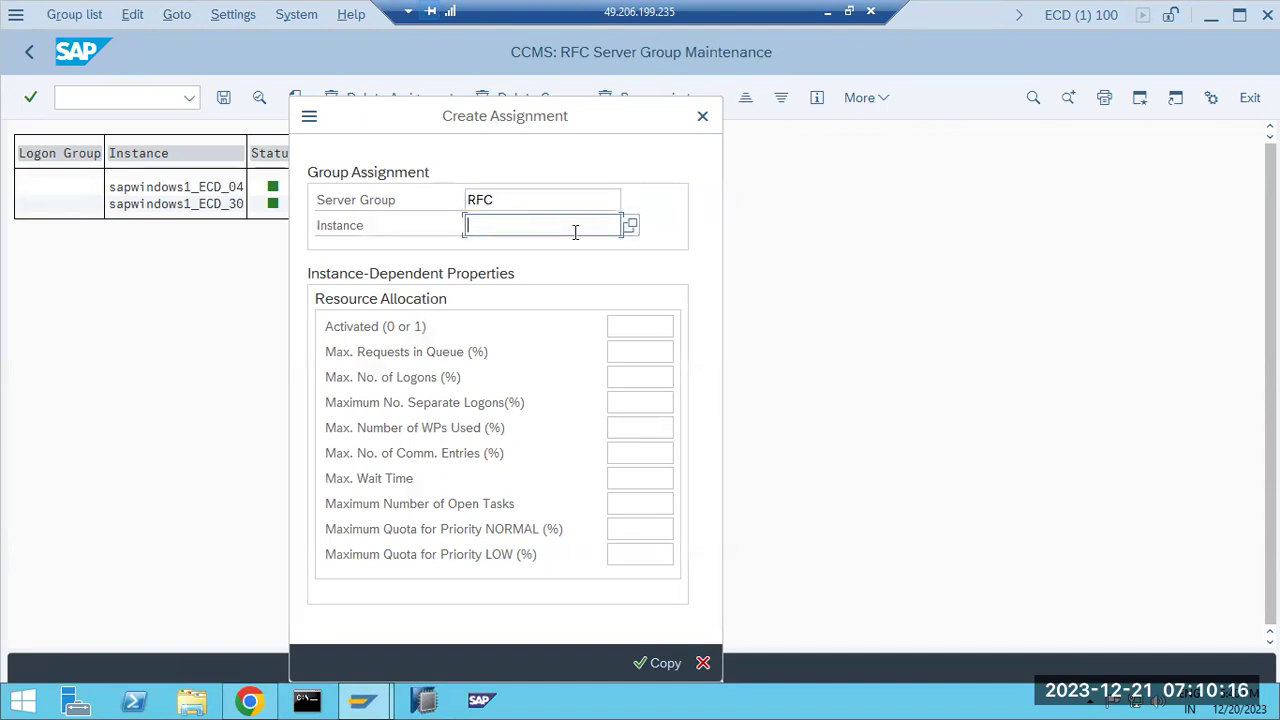
{"action": "left_click", "coordinate": [630, 226]}
{"action": "double_click", "coordinate": [578, 428]}
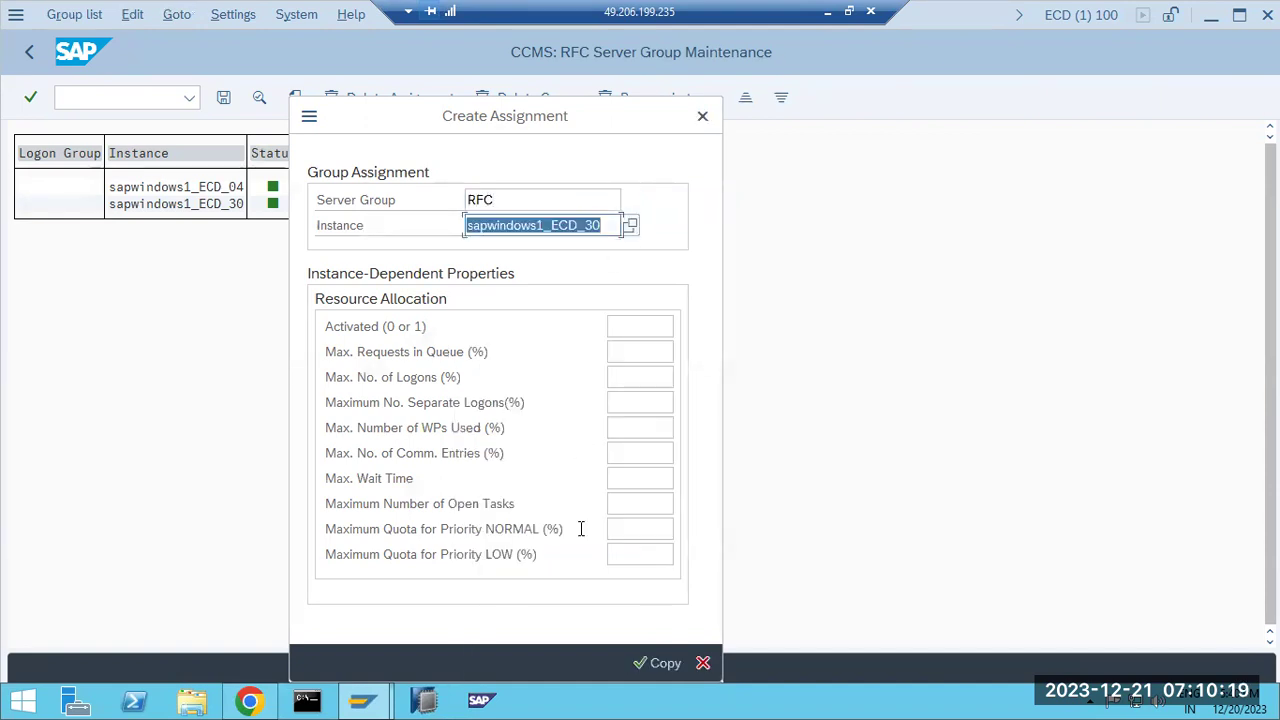
{"action": "left_click", "coordinate": [660, 665]}
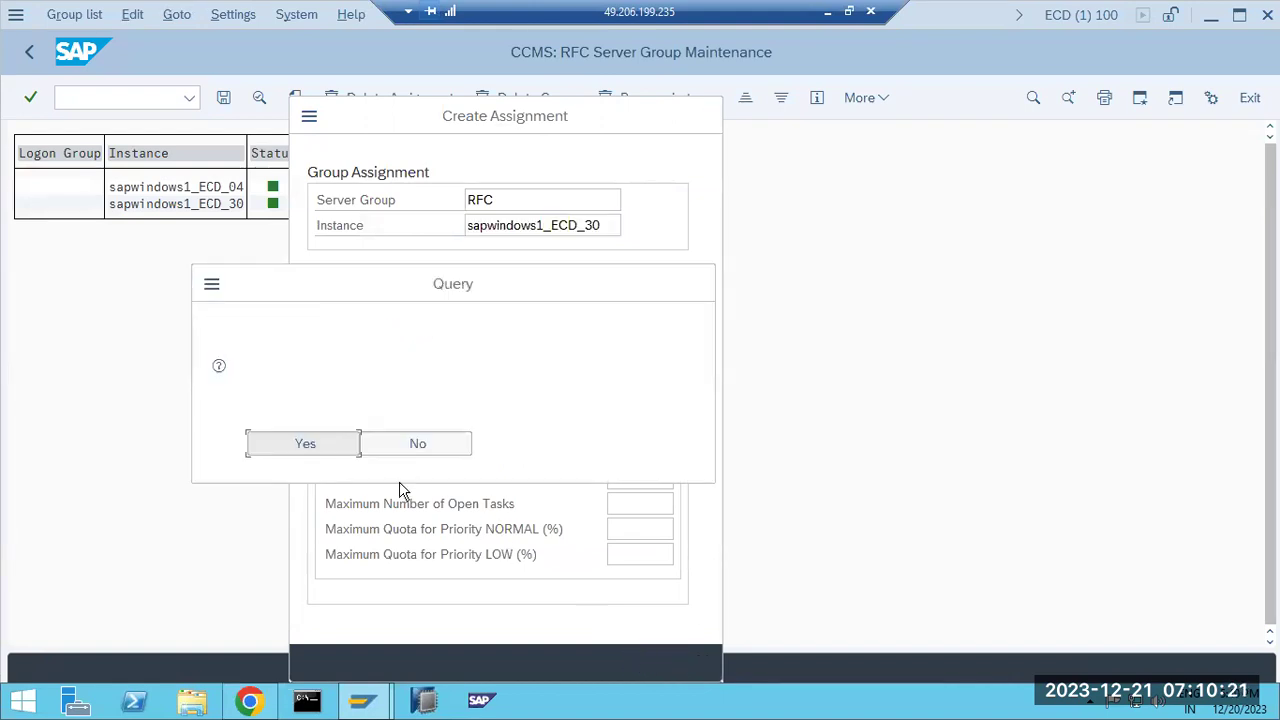
{"action": "left_click", "coordinate": [307, 452]}
{"action": "left_click", "coordinate": [32, 57]}
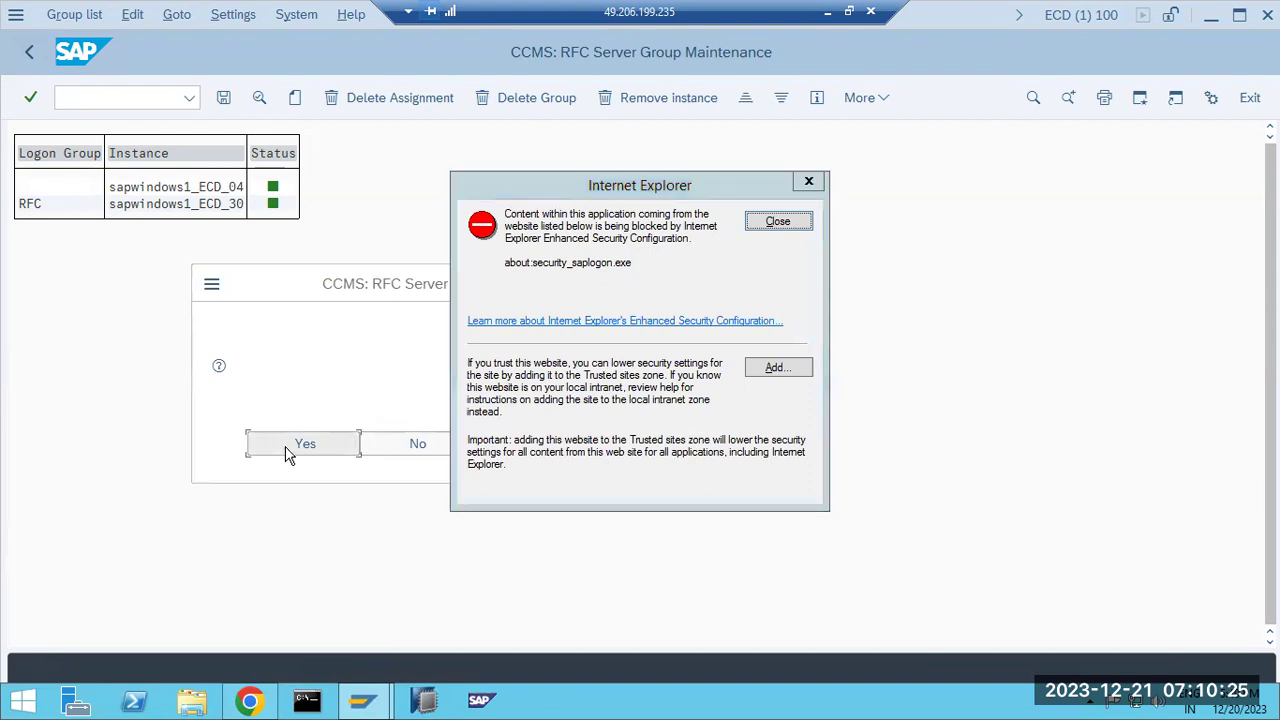
{"action": "left_click", "coordinate": [287, 453]}
- Open the background control object list, dismissing the Internet Explorer security warning, and go to its job server groups
{"action": "type", "text": "sm"}
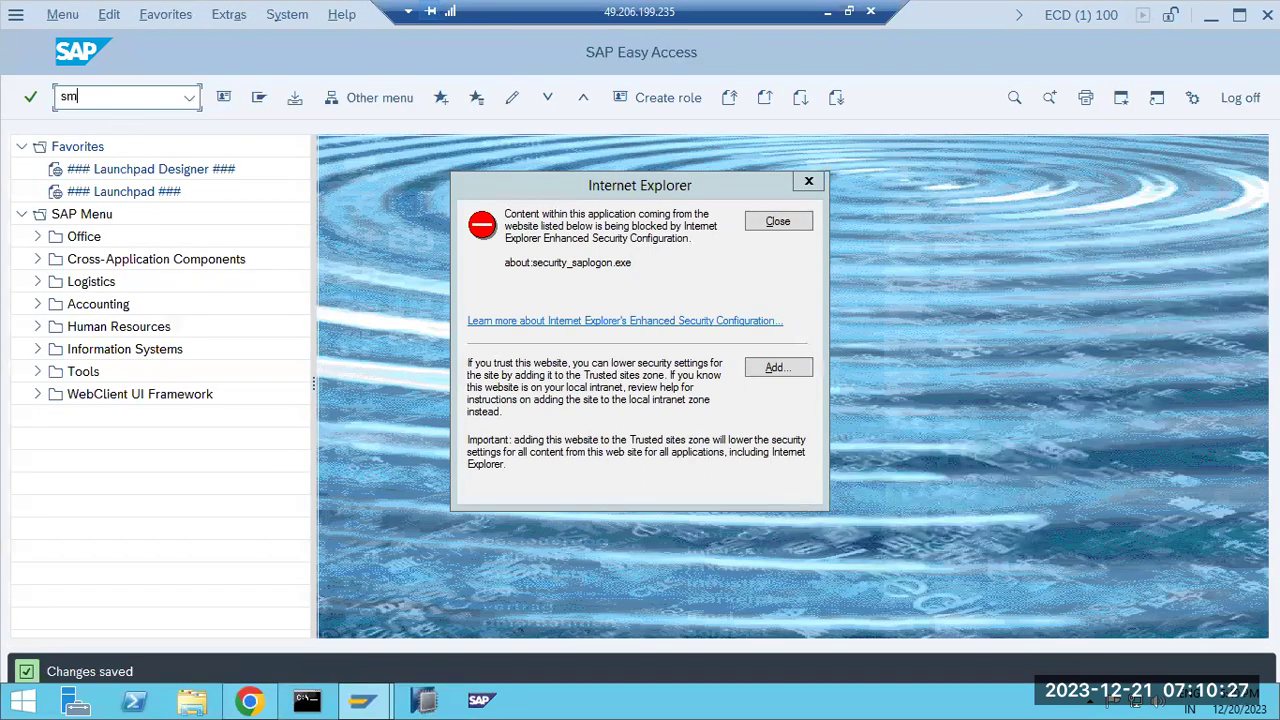
{"action": "key", "text": "Return"}
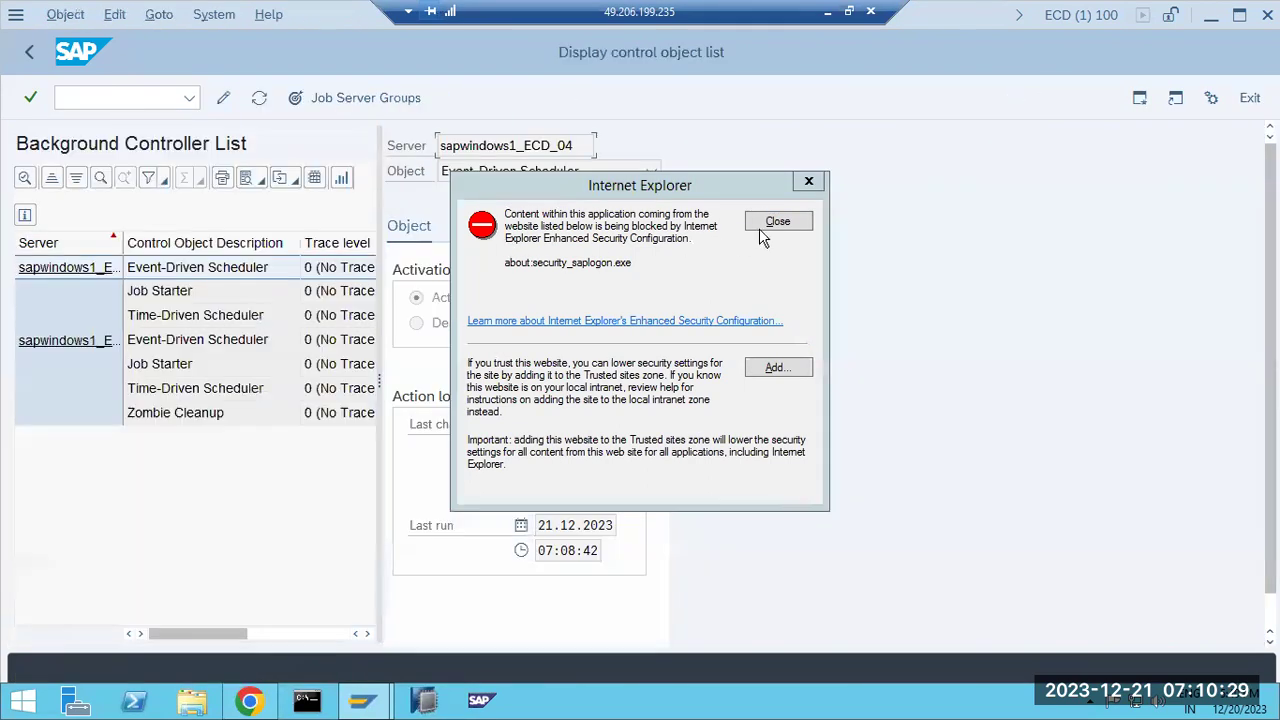
{"action": "left_click", "coordinate": [782, 224]}
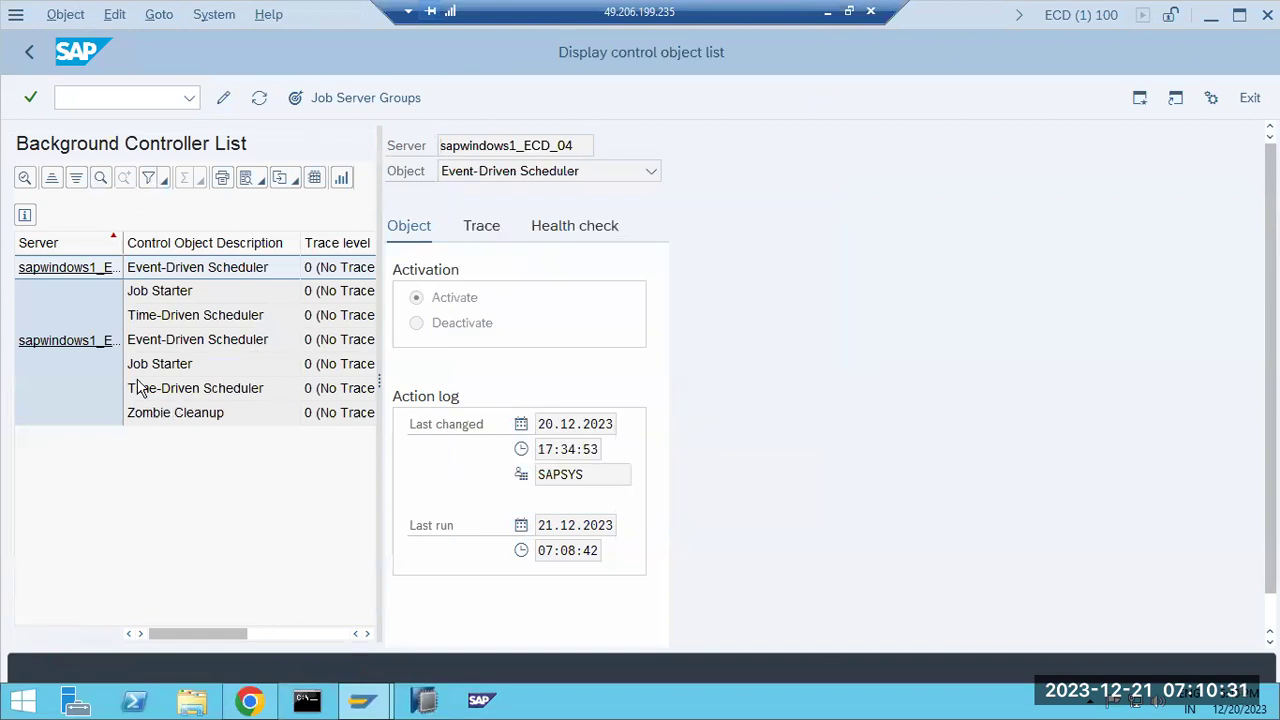
{"action": "left_click", "coordinate": [365, 99]}
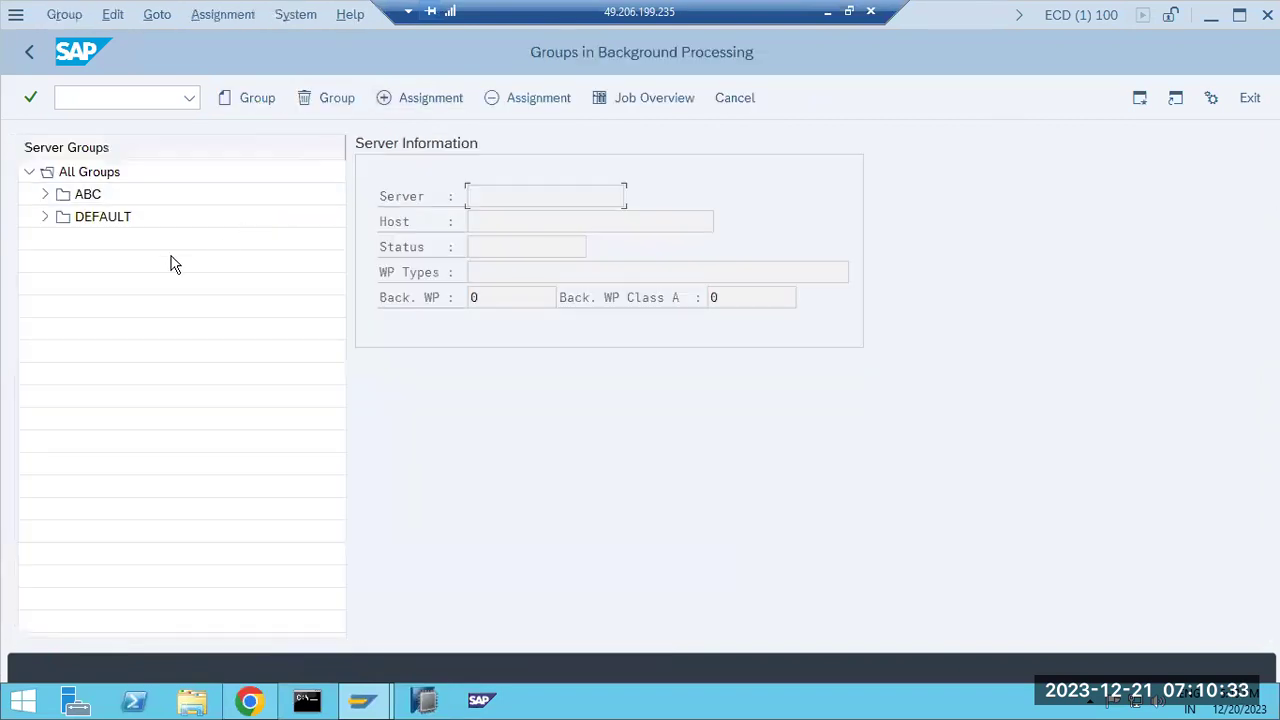
- Delete the assignment of the instance sapwindows1_ECP_20 from the DEFAULT background server group
{"action": "left_click", "coordinate": [88, 224]}
{"action": "left_click", "coordinate": [44, 216]}
{"action": "left_click", "coordinate": [133, 248]}
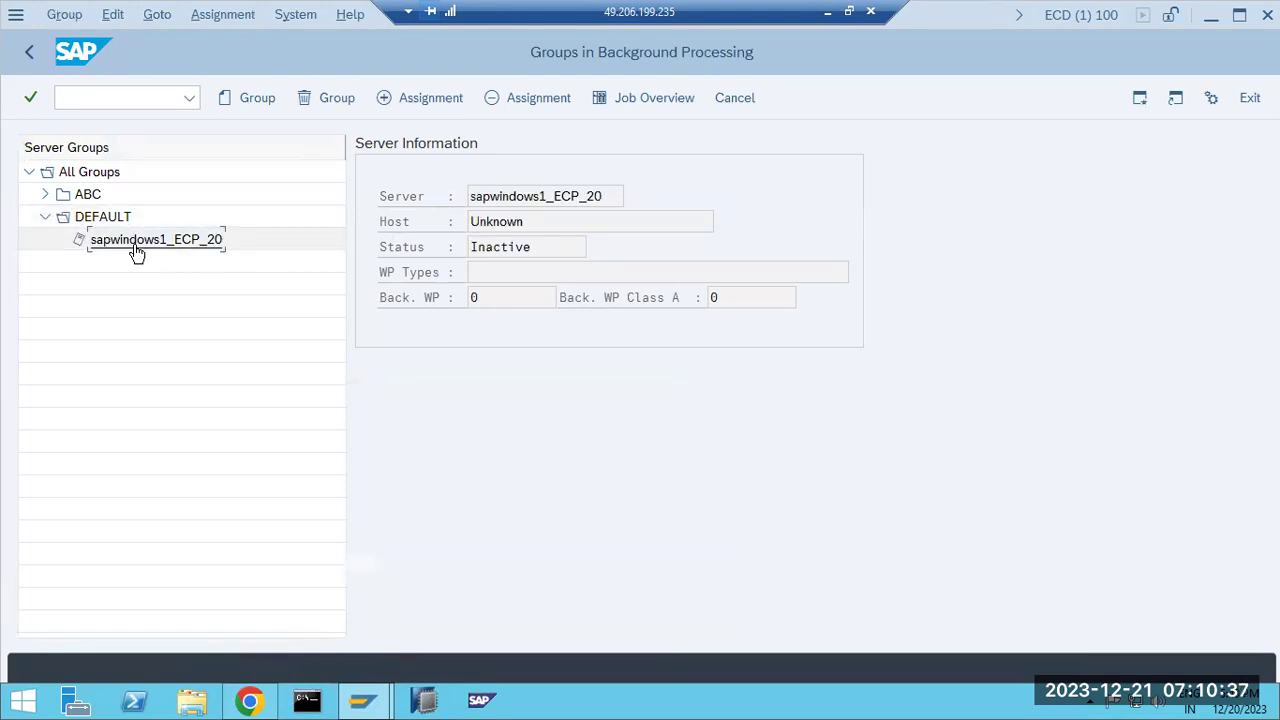
{"action": "left_click", "coordinate": [536, 97]}
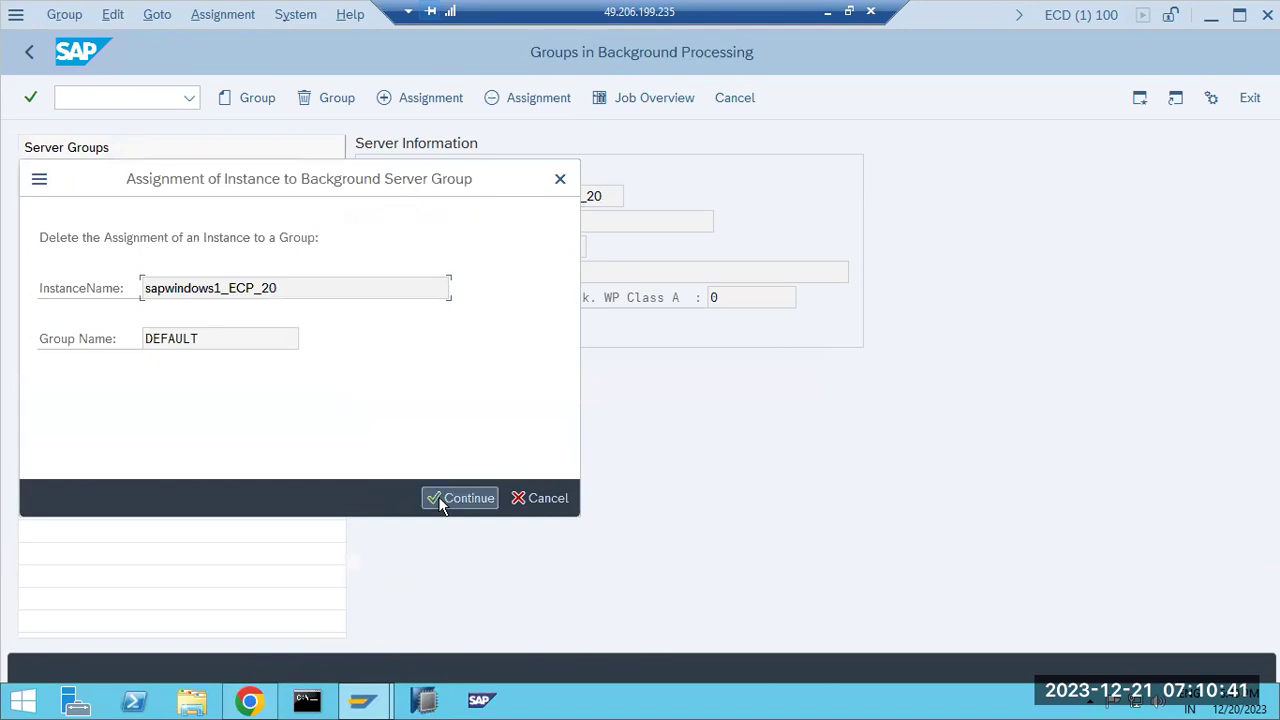
{"action": "left_click", "coordinate": [440, 497]}
- Assign the instance sapwindows1_ECD_30 to the DEFAULT background server group
{"action": "left_click", "coordinate": [45, 216]}
{"action": "left_click", "coordinate": [94, 218]}
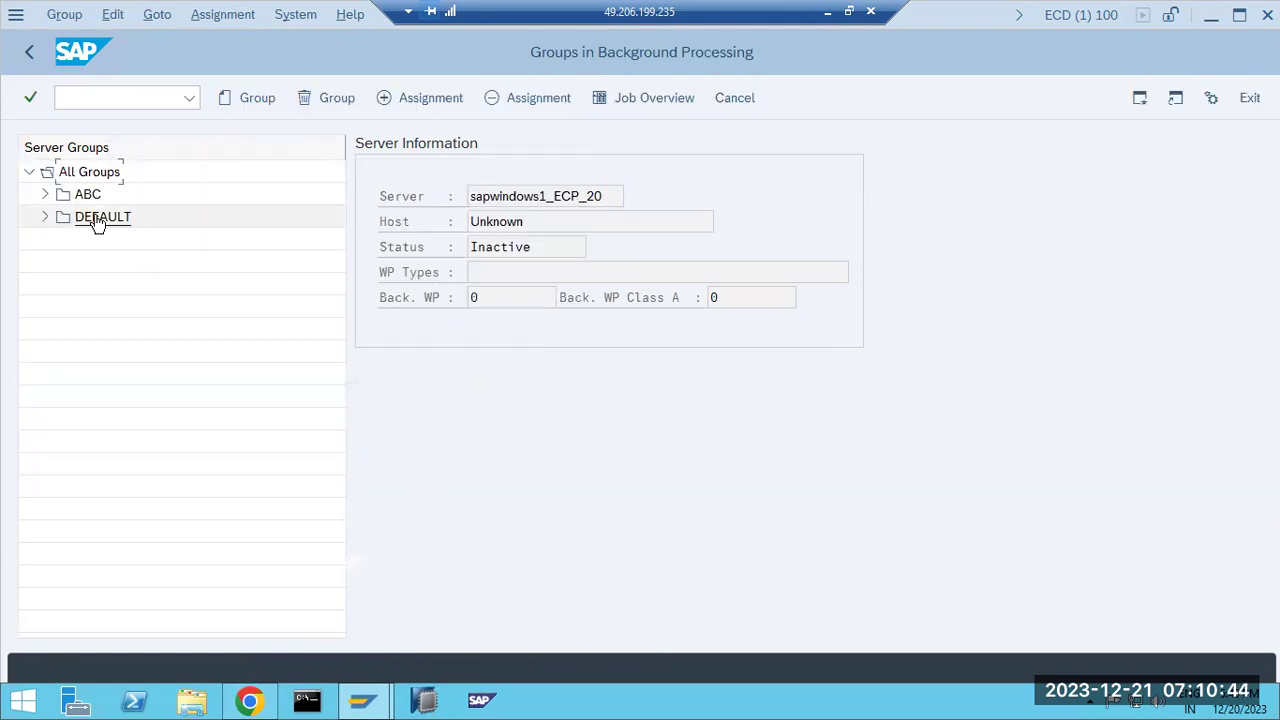
{"action": "left_click", "coordinate": [409, 104]}
{"action": "left_click", "coordinate": [452, 288]}
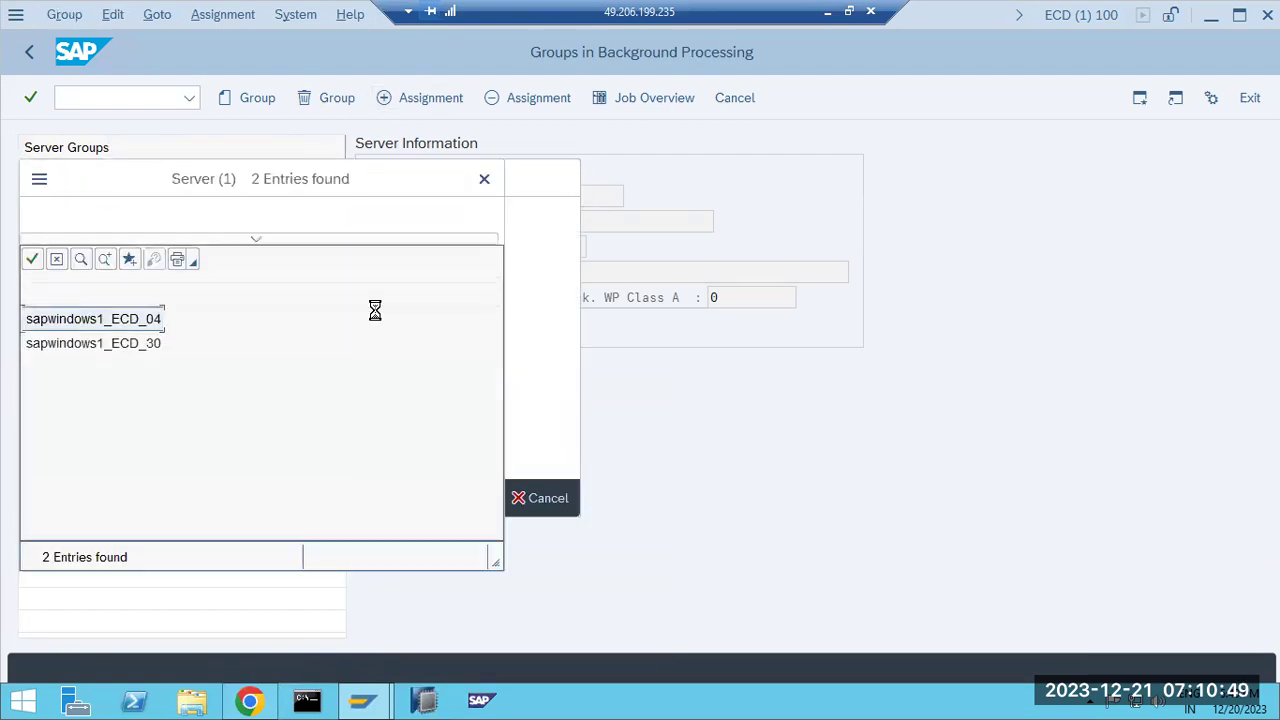
{"action": "double_click", "coordinate": [100, 345]}
{"action": "left_click", "coordinate": [450, 498]}
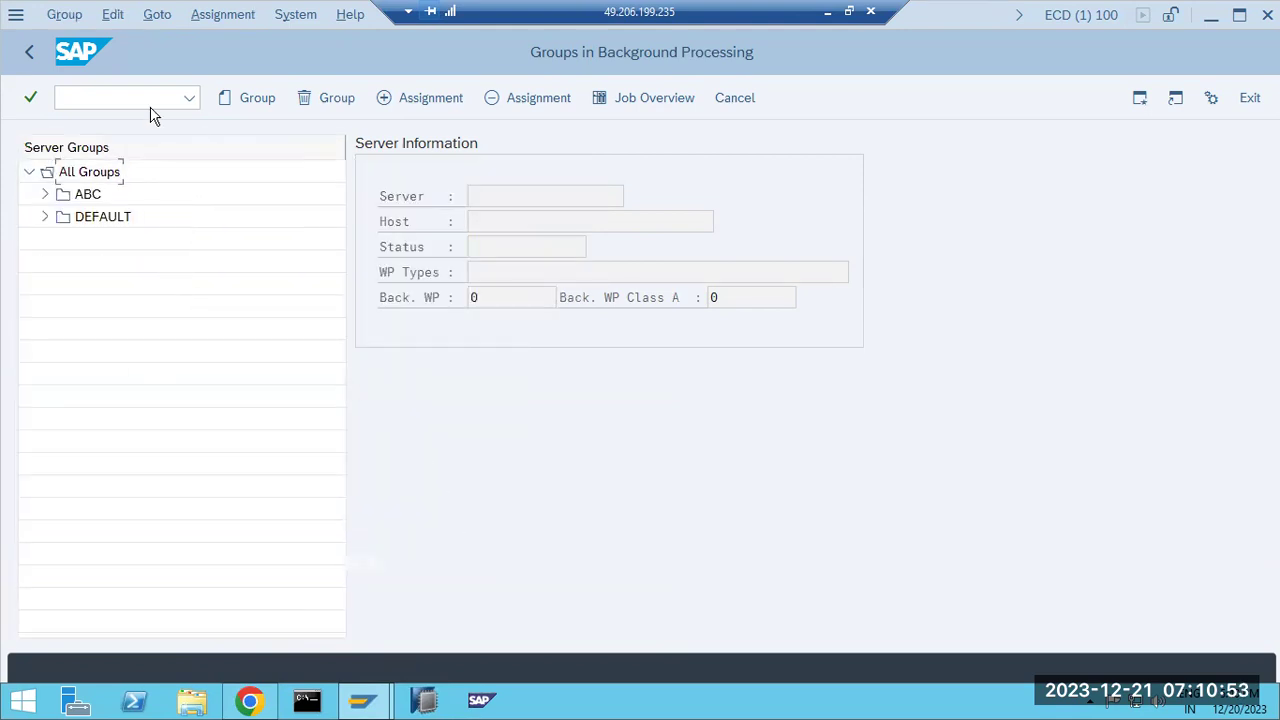
- Leave background processing, open the RFC connections configuration and expand the ABAP Connections list
{"action": "left_click", "coordinate": [33, 56]}
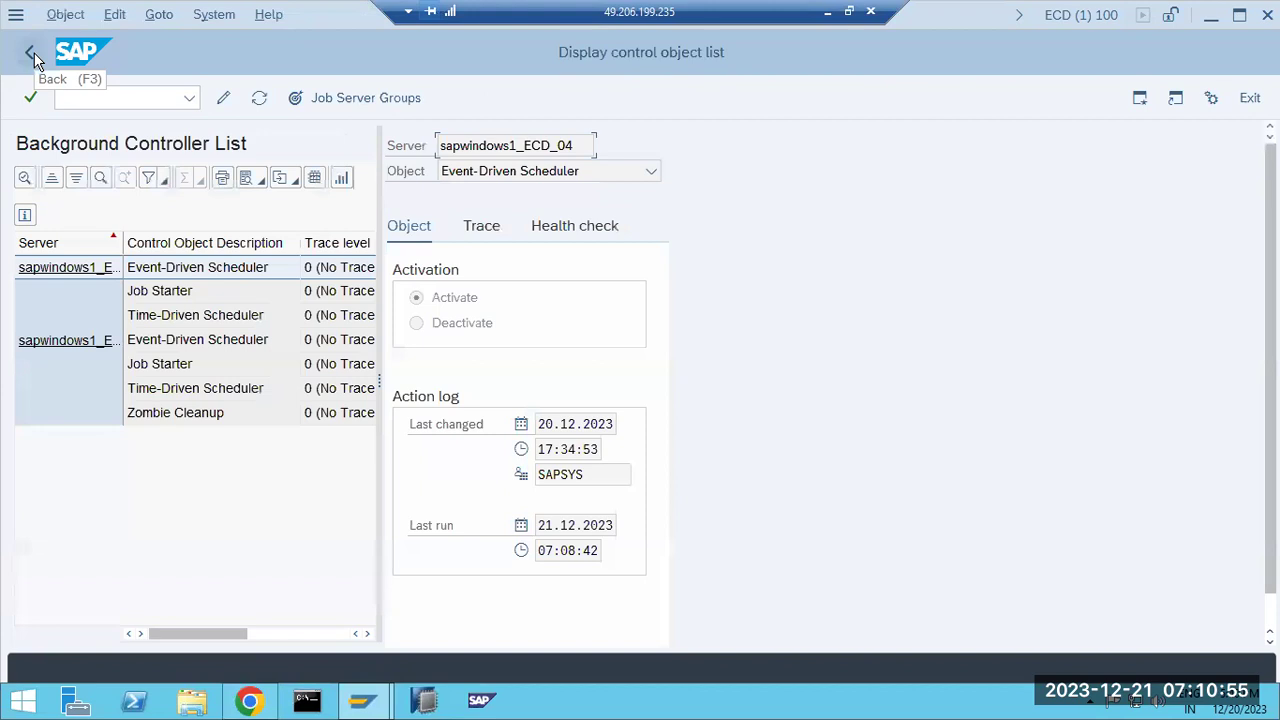
{"action": "left_click", "coordinate": [33, 56]}
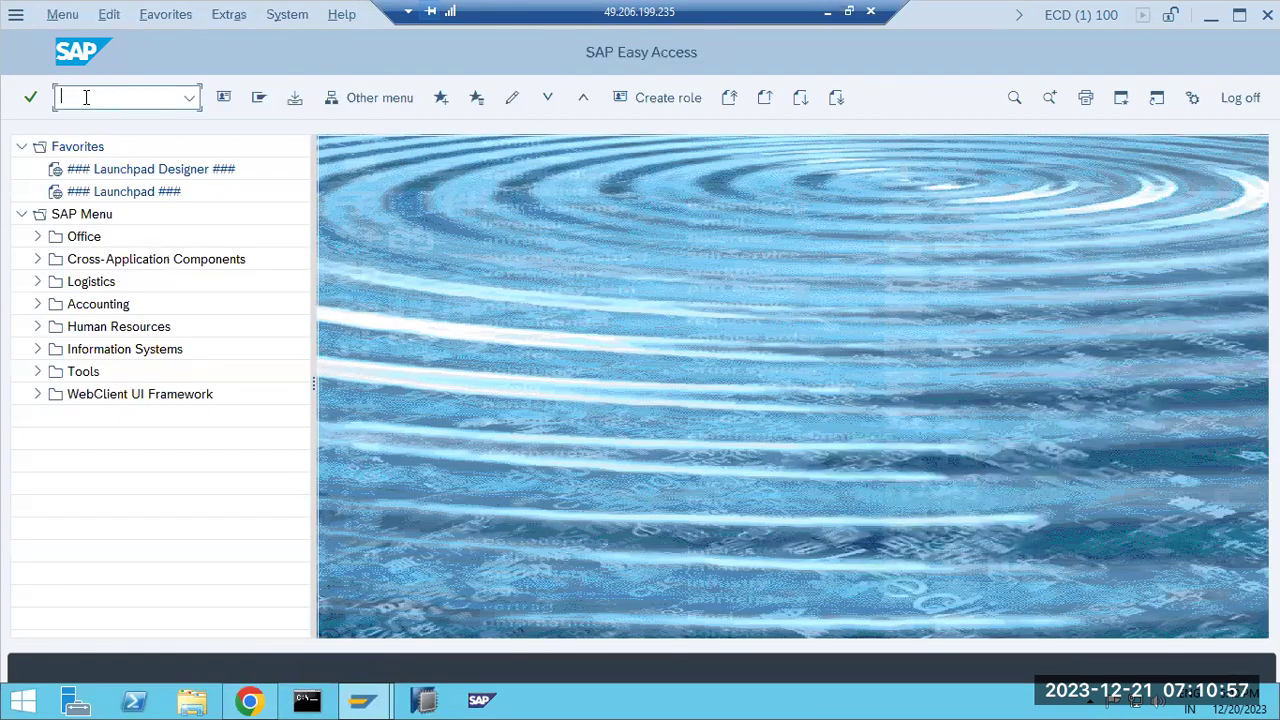
{"action": "type", "text": "59"}
{"action": "key", "text": "Return"}
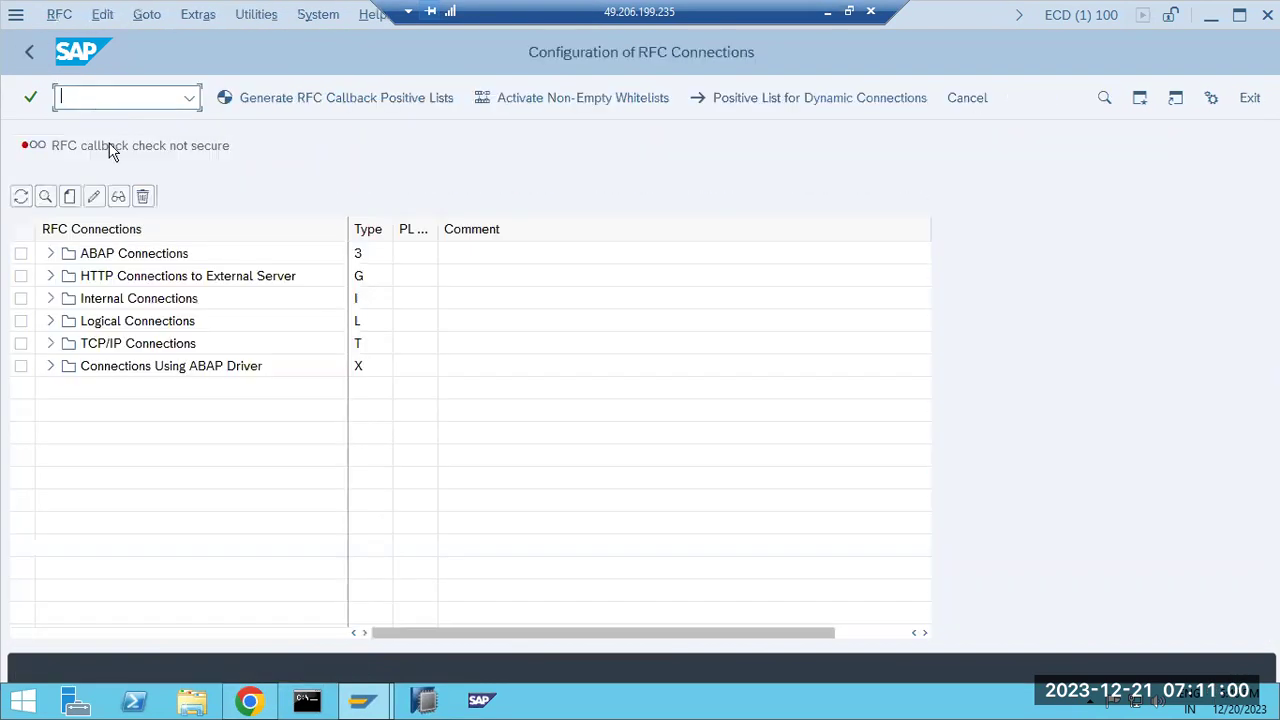
{"action": "left_click", "coordinate": [50, 254]}
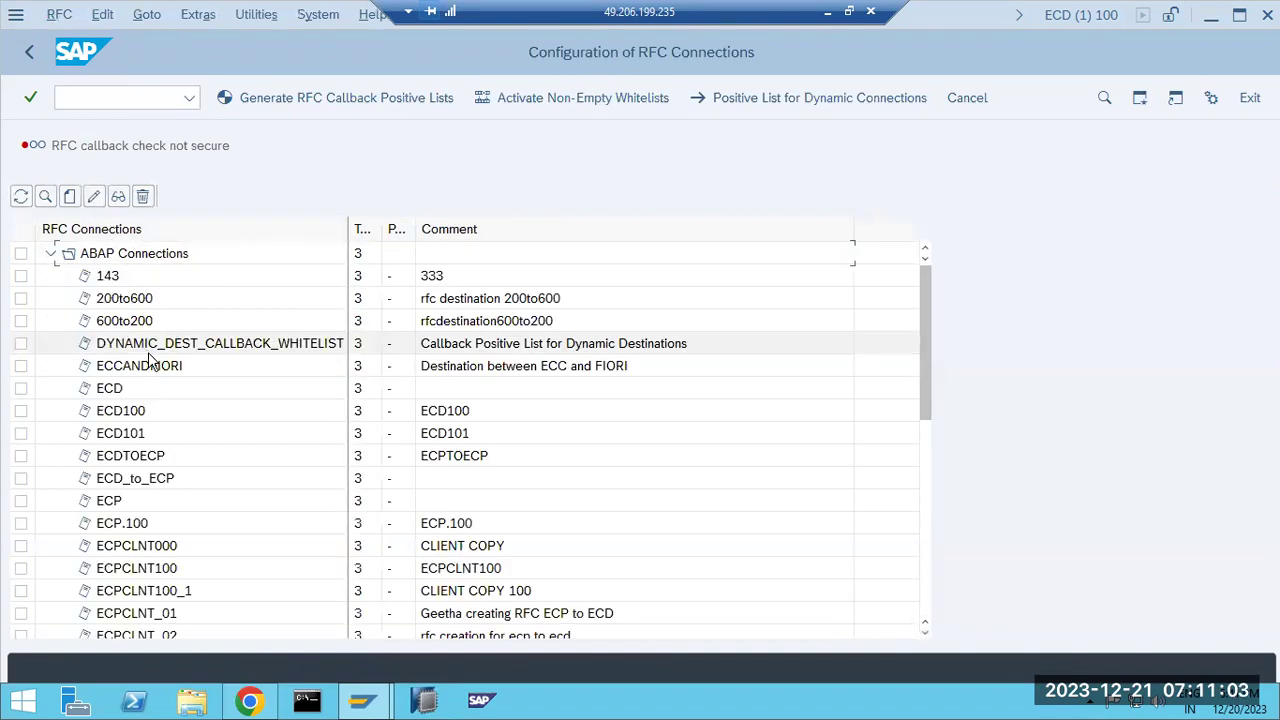
- Examine the technical settings of the RFC destination ECDTOECP and look through the remaining ABAP connections
{"action": "double_click", "coordinate": [130, 459]}
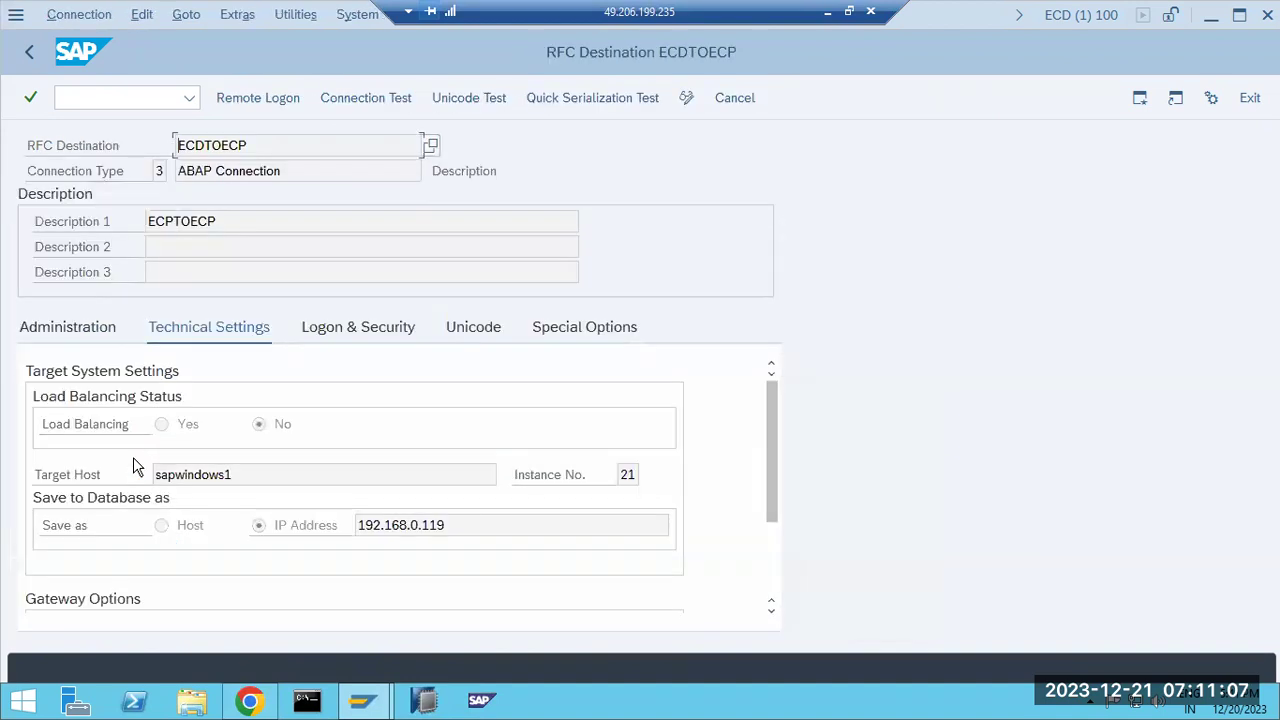
{"action": "left_click", "coordinate": [30, 52]}
{"action": "scroll", "coordinate": [110, 480], "scroll_direction": "down", "scroll_amount": 6}
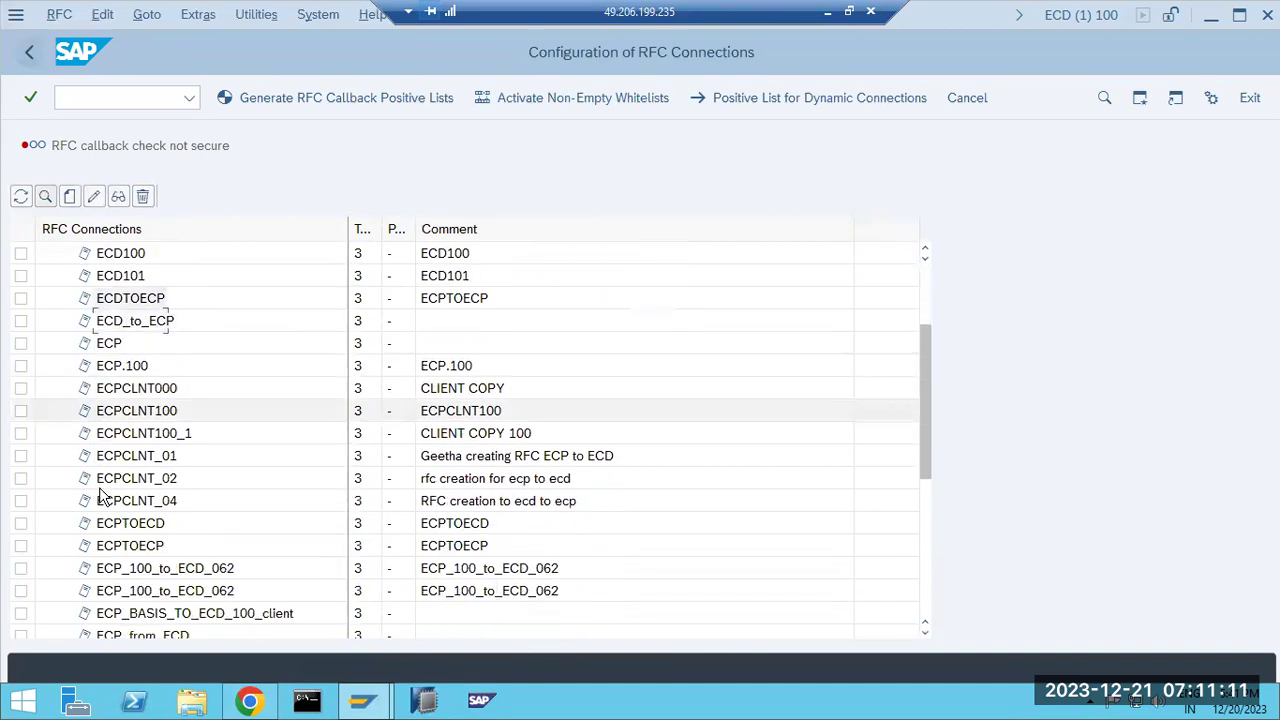
{"action": "scroll", "coordinate": [105, 497], "scroll_direction": "down", "scroll_amount": 1}
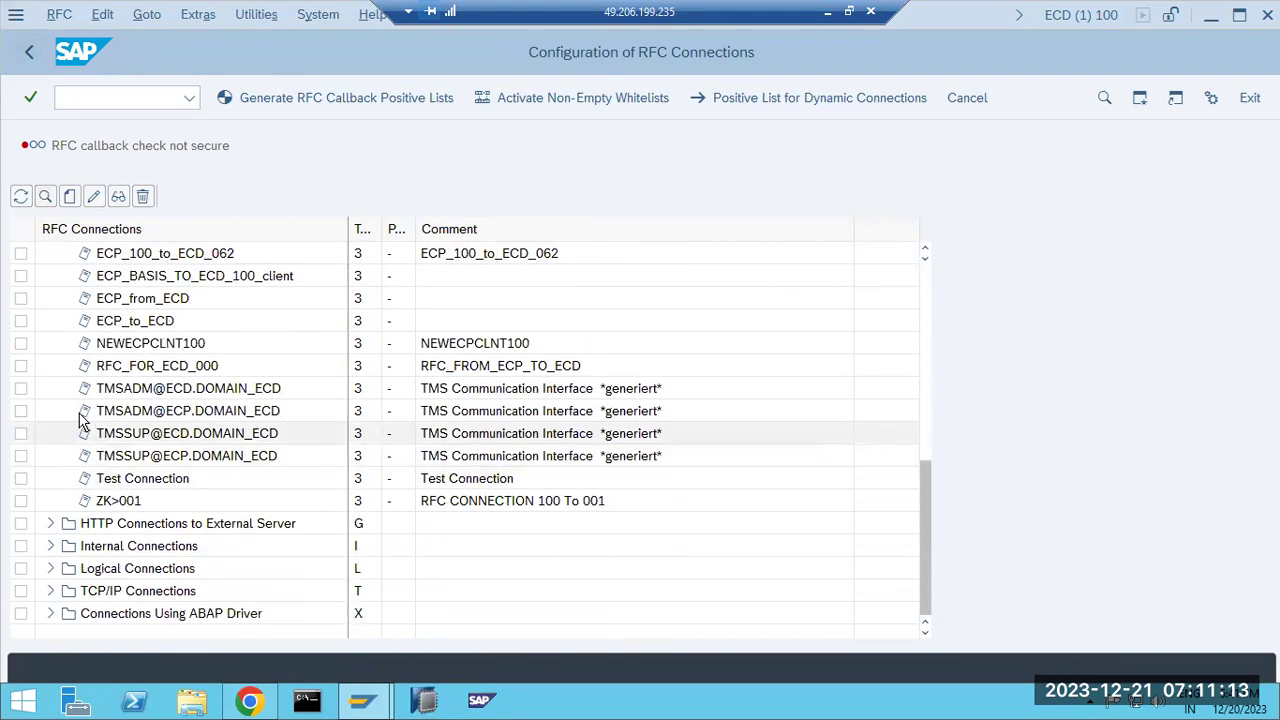
- Open transaction RZ70, activate the System Landscape Directory registration for gateway host sapwindows1 and service sapgw20, and start the data collector
{"action": "left_click", "coordinate": [32, 54]}
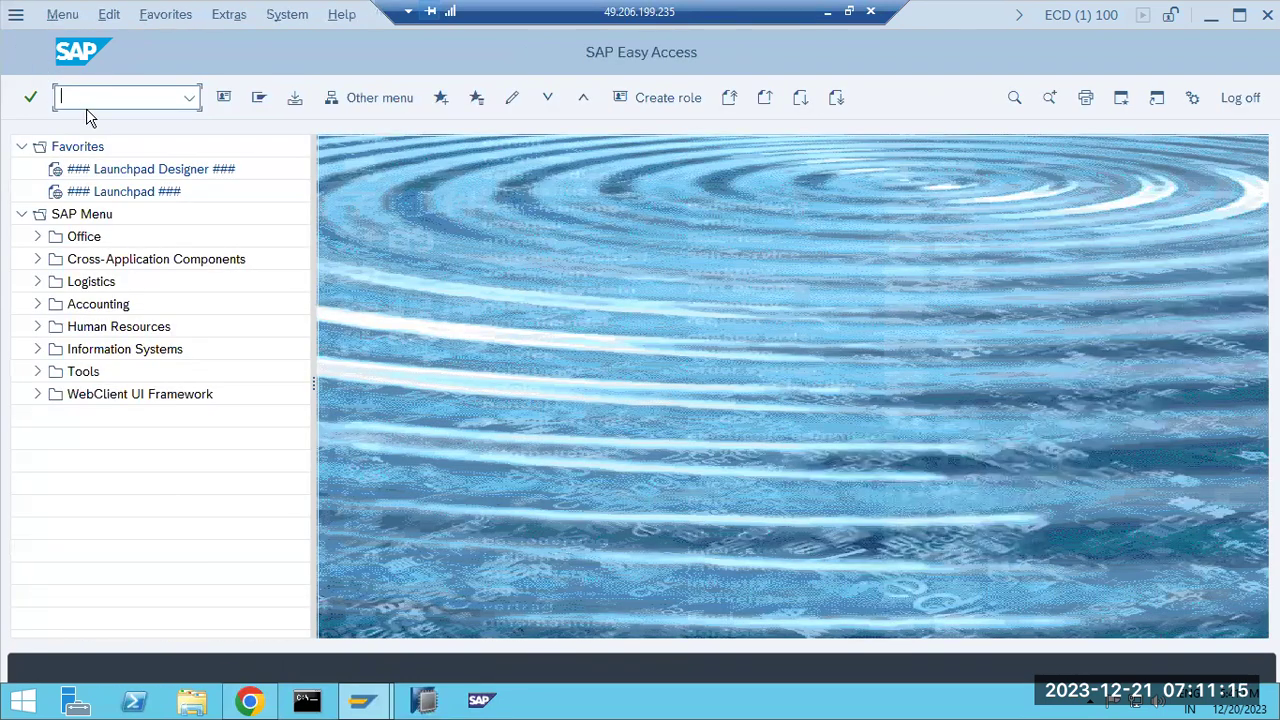
{"action": "type", "text": "rz70"}
{"action": "key", "text": "Return"}
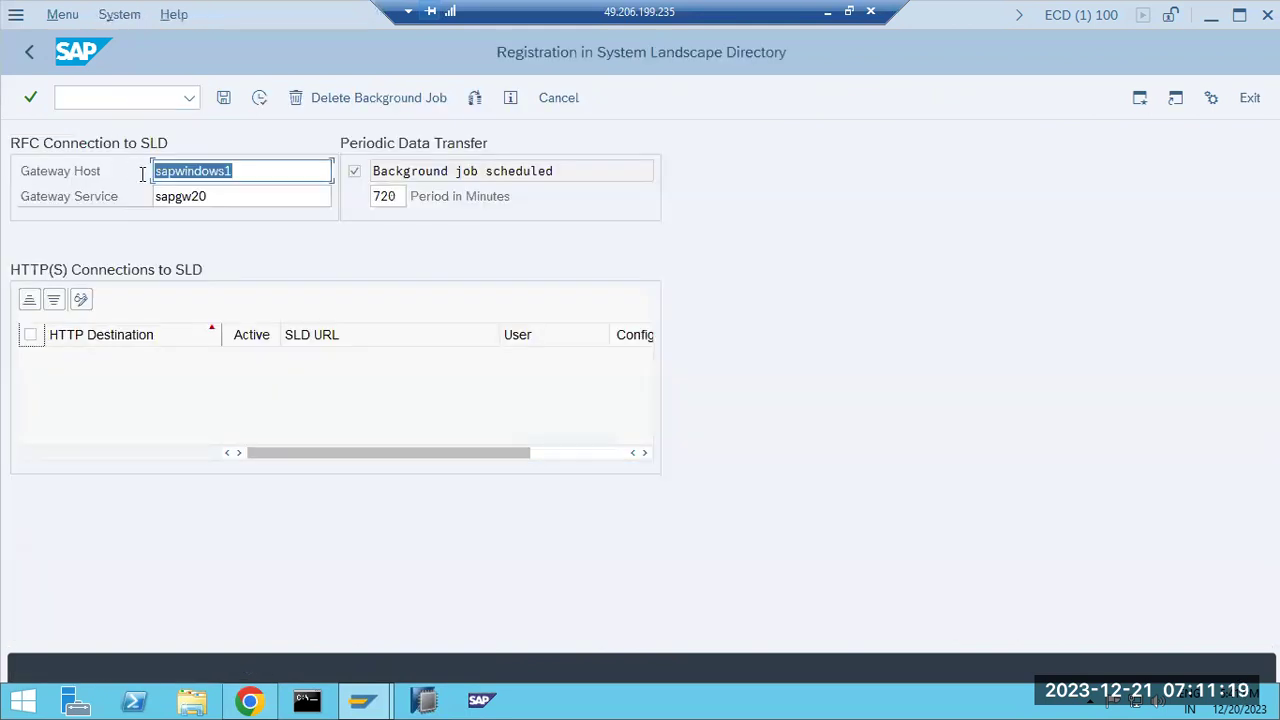
{"action": "left_click", "coordinate": [259, 97]}
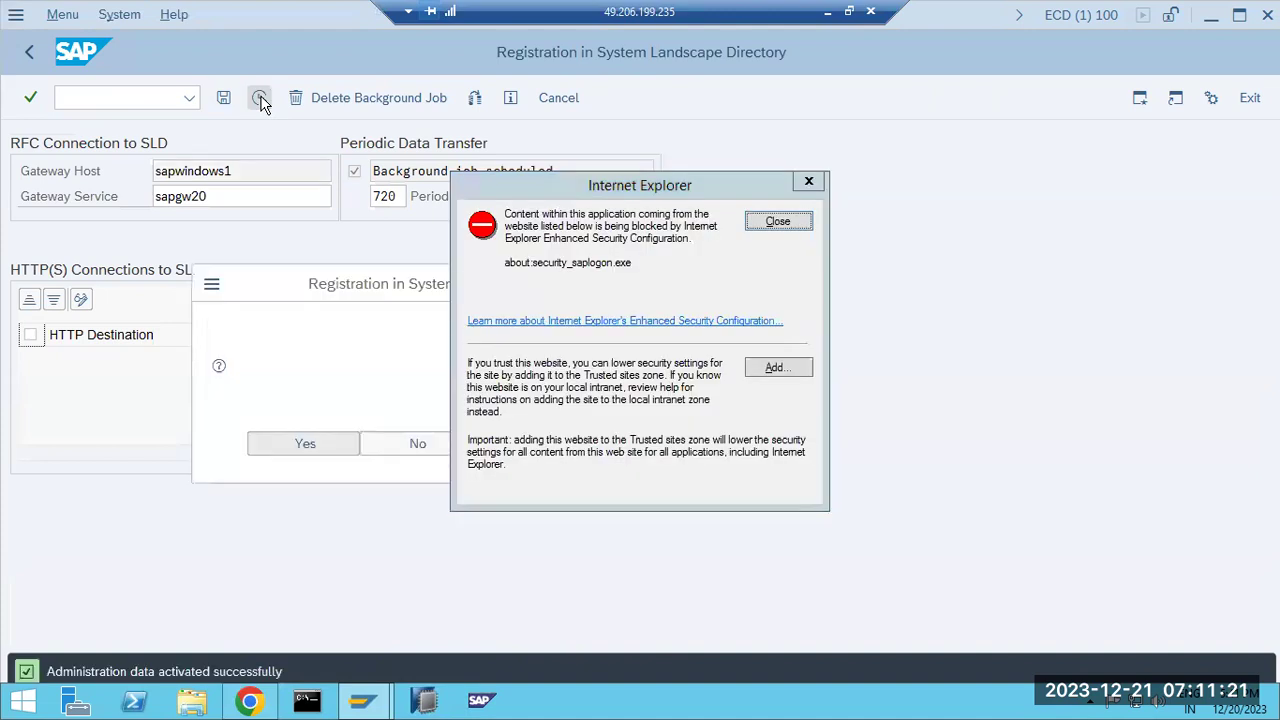
{"action": "left_click", "coordinate": [776, 224]}
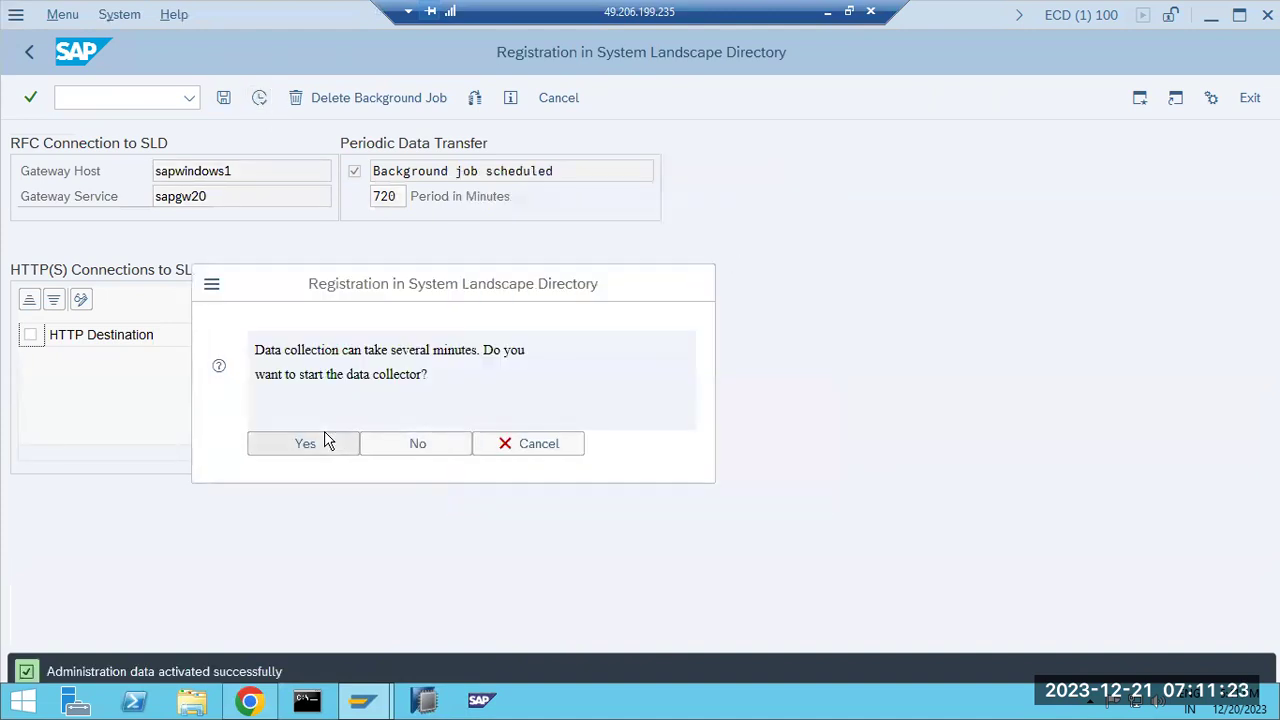
{"action": "left_click", "coordinate": [328, 429]}
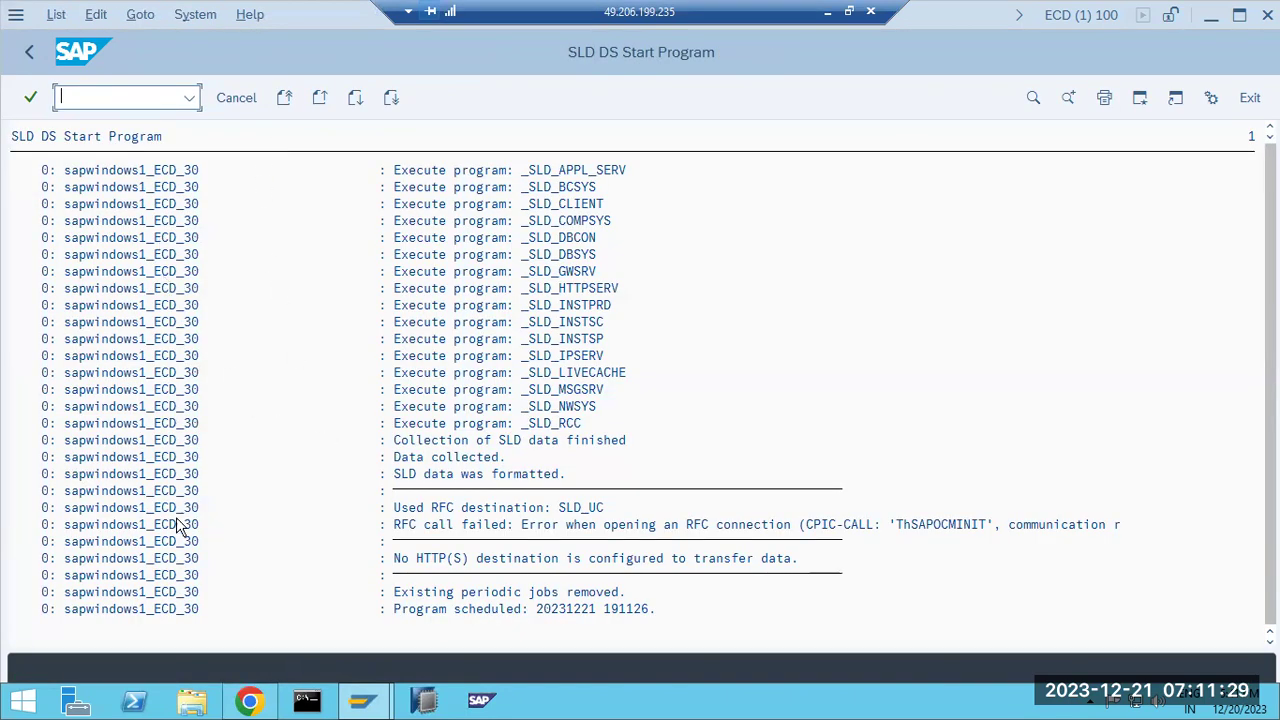
- Leave the SLD data collection log and exit the registration transaction, answering Yes and dismissing the Internet Explorer security notice
{"action": "left_click", "coordinate": [32, 55]}
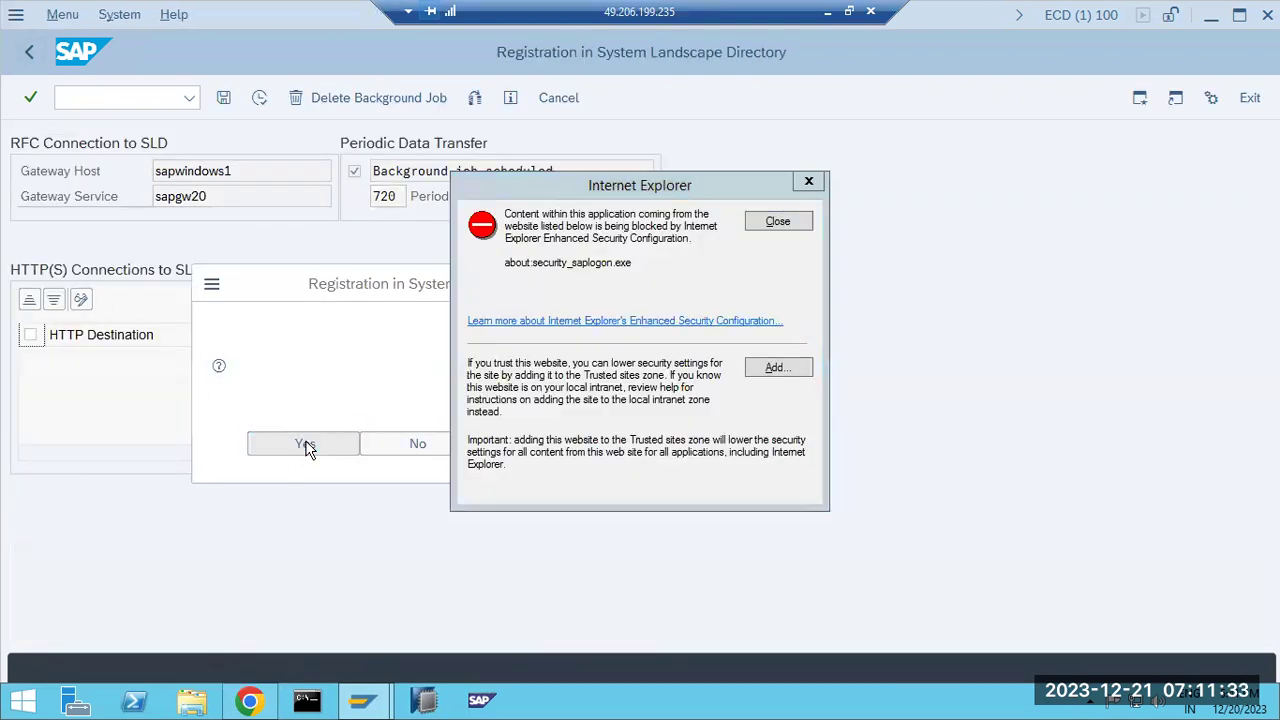
{"action": "left_click", "coordinate": [300, 443]}
{"action": "left_click", "coordinate": [778, 221]}
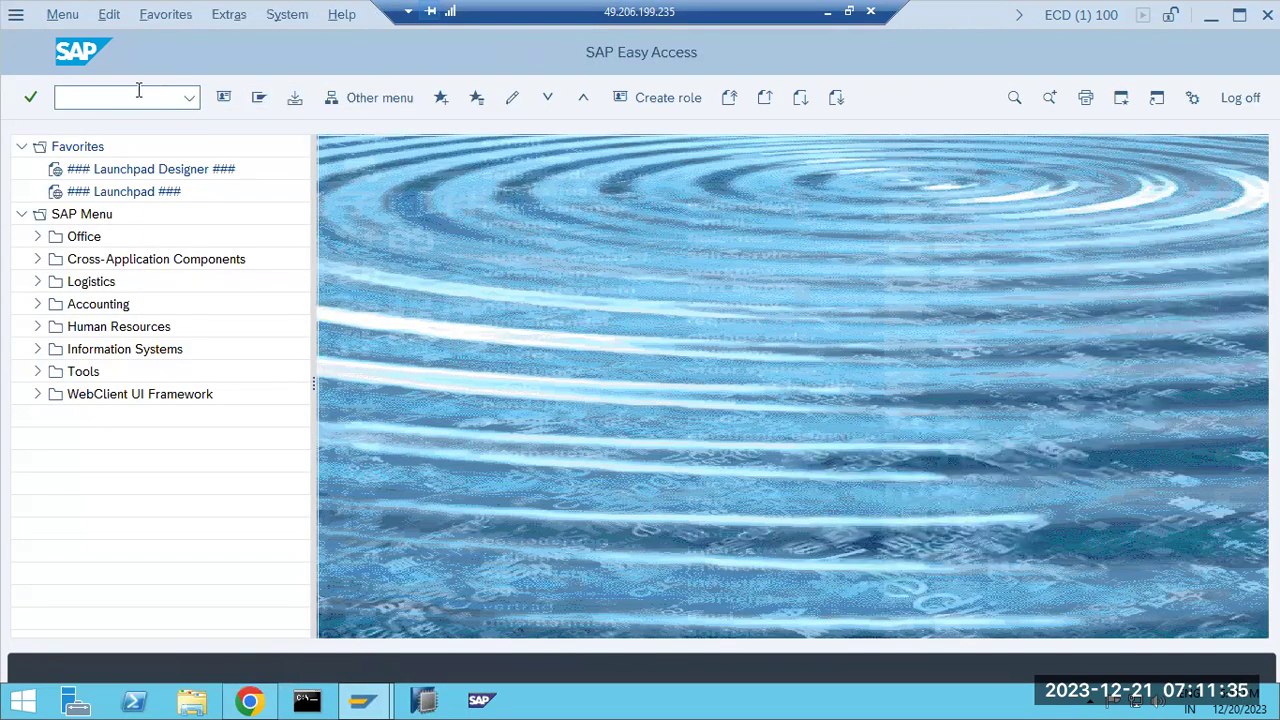
{"action": "type", "text": "s"}
{"action": "key", "text": "BackSpace"}
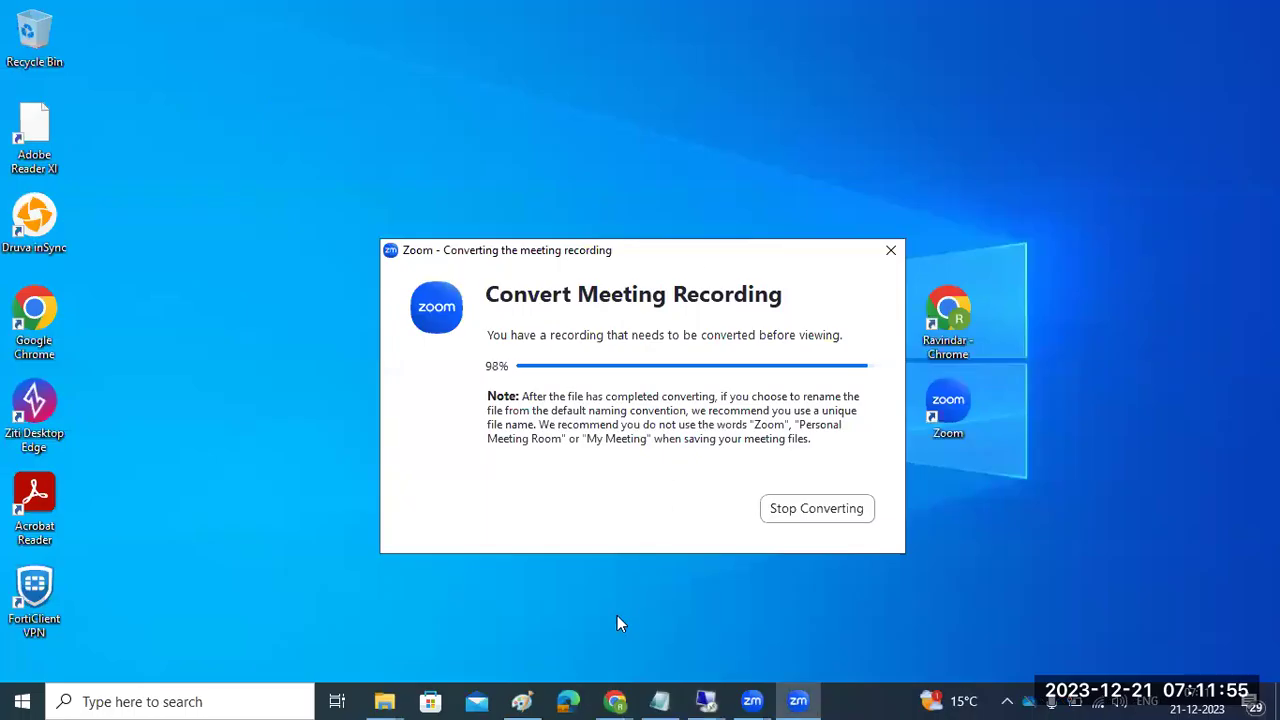
- Switch to Paint and undo all the earlier notes and drawings until the canvas is blank
{"action": "left_click", "coordinate": [522, 701]}
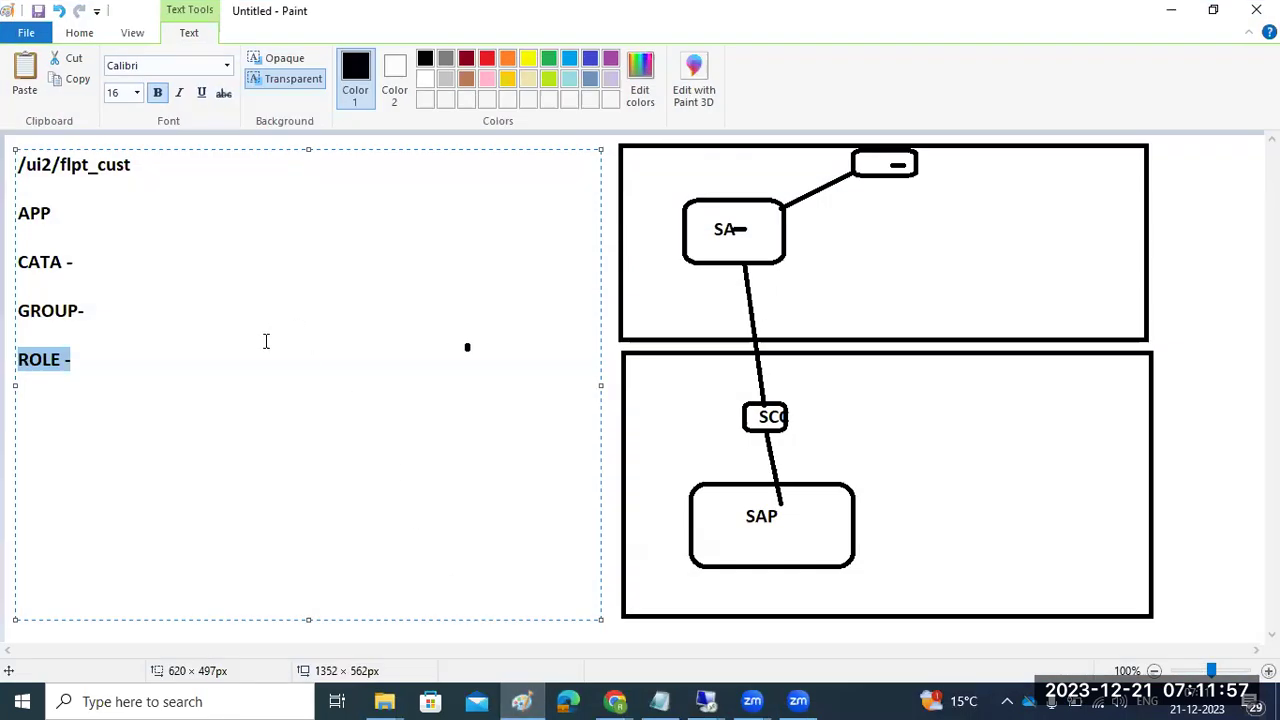
{"action": "left_click", "coordinate": [379, 631]}
{"action": "key", "text": "ctrl+z"}
{"action": "key", "text": "ctrl+z"}
{"action": "key", "text": "ctrl+z"}
{"action": "key", "text": "ctrl+z"}
{"action": "key", "text": "ctrl+z"}
{"action": "key", "text": "ctrl+z"}
{"action": "key", "text": "ctrl+z"}
{"action": "key", "text": "ctrl+z"}
{"action": "key", "text": "ctrl+z"}
{"action": "key", "text": "ctrl+z"}
{"action": "key", "text": "ctrl+z"}
{"action": "key", "text": "ctrl+z"}
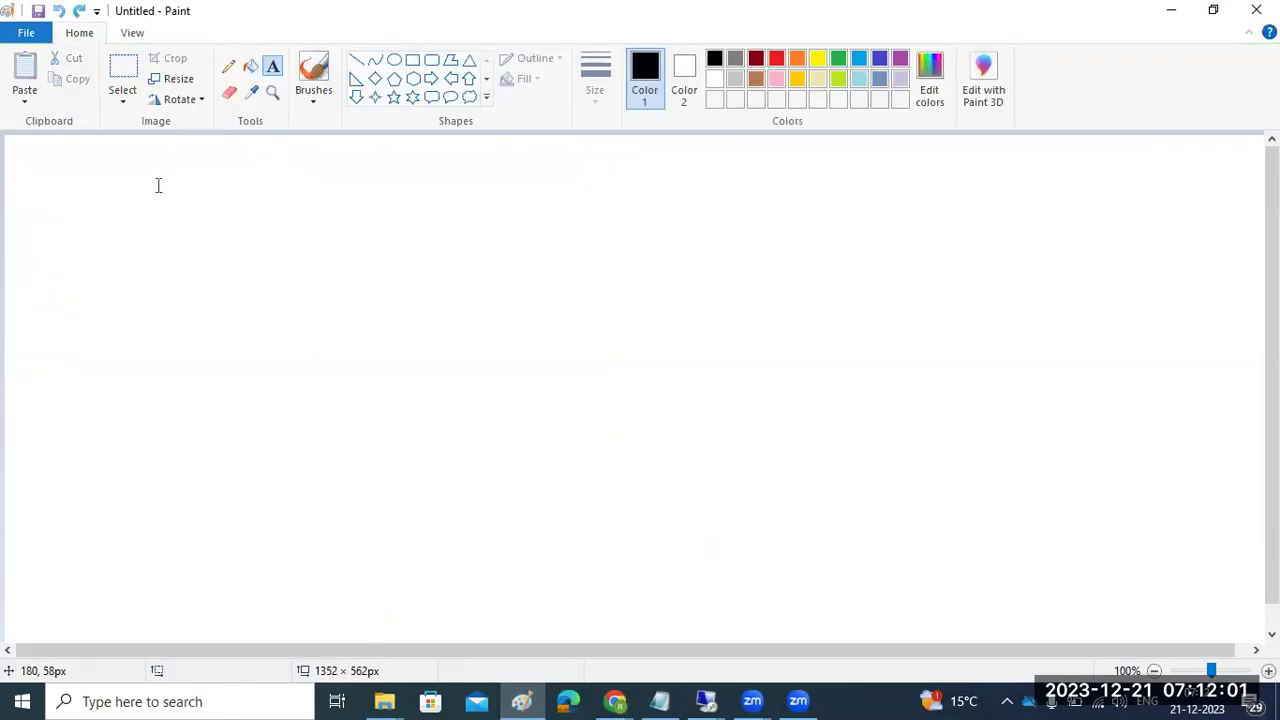
- Add a text box about 1286 × 508 px on the canvas and write the heading "BDLS -EXECUTION :" underlined with equals signs
{"action": "left_click_drag", "start_coordinate": [38, 150], "coordinate": [1240, 626]}
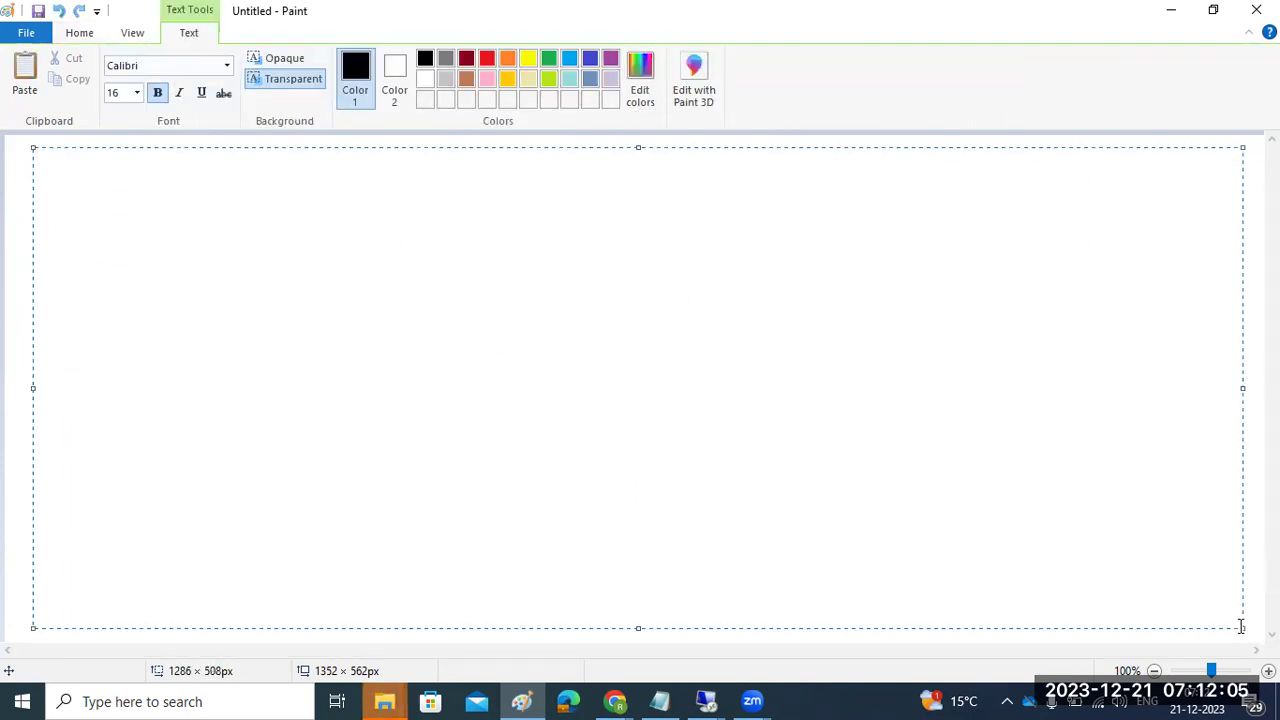
{"action": "type", "text": "BDLS -EXECU"}
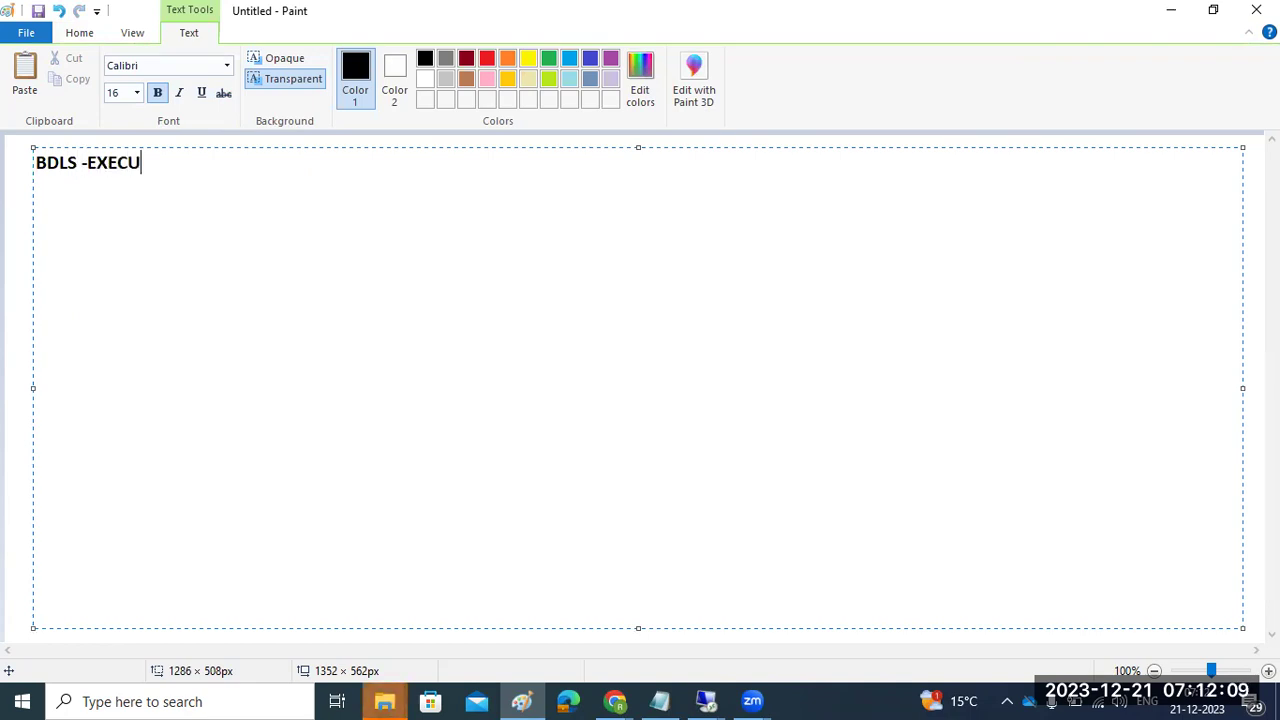
{"action": "type", "text": "TION :"}
{"action": "key", "text": "Return"}
{"action": "type", "text": "================="}
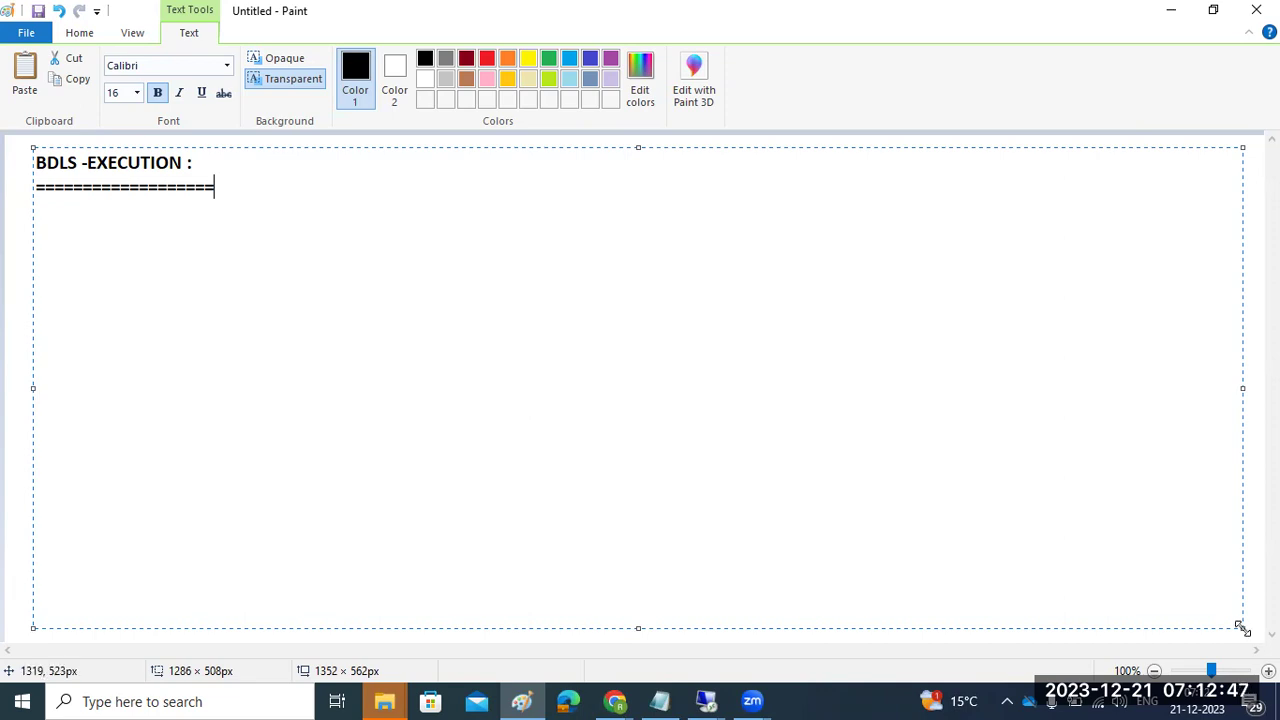
{"action": "key", "text": "Return"}
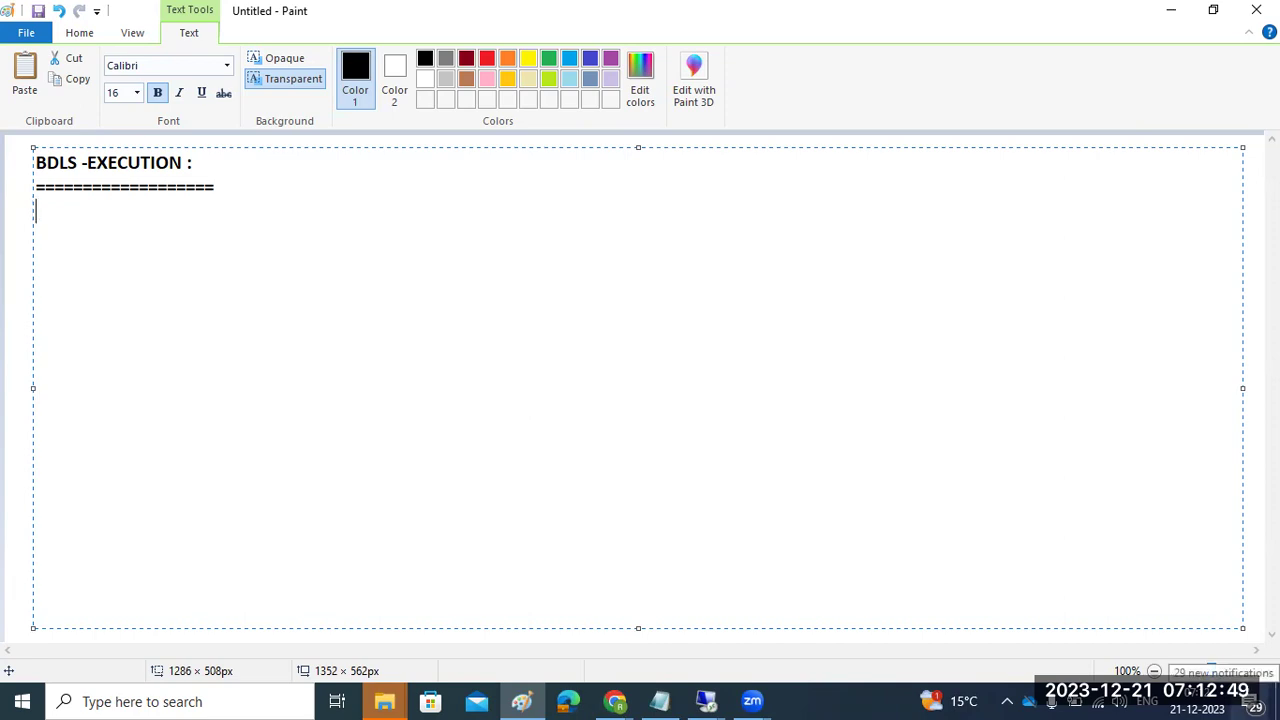
- Add the line "BDLS - convert the entries from PROD to DEV inn all table.." under the heading, followed by a blank line
{"action": "type", "text": "BDLS -"}
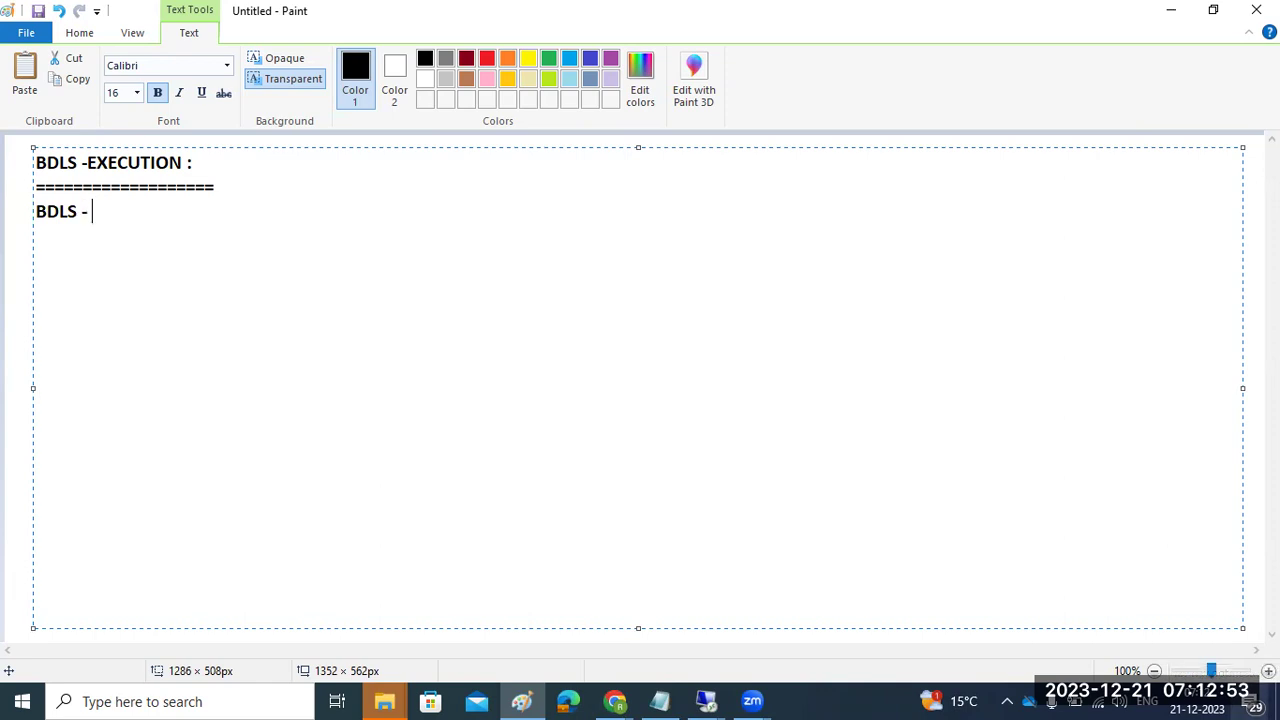
{"action": "type", "text": " convert the entries "}
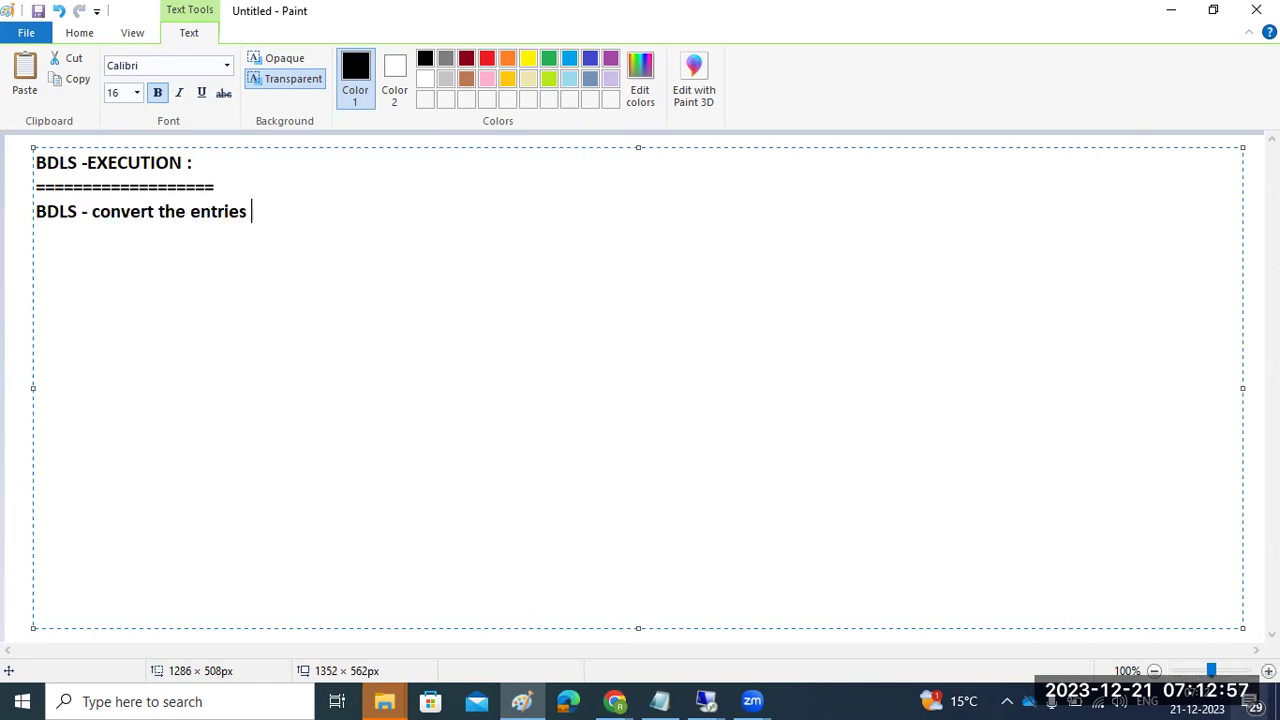
{"action": "type", "text": "from PROD "}
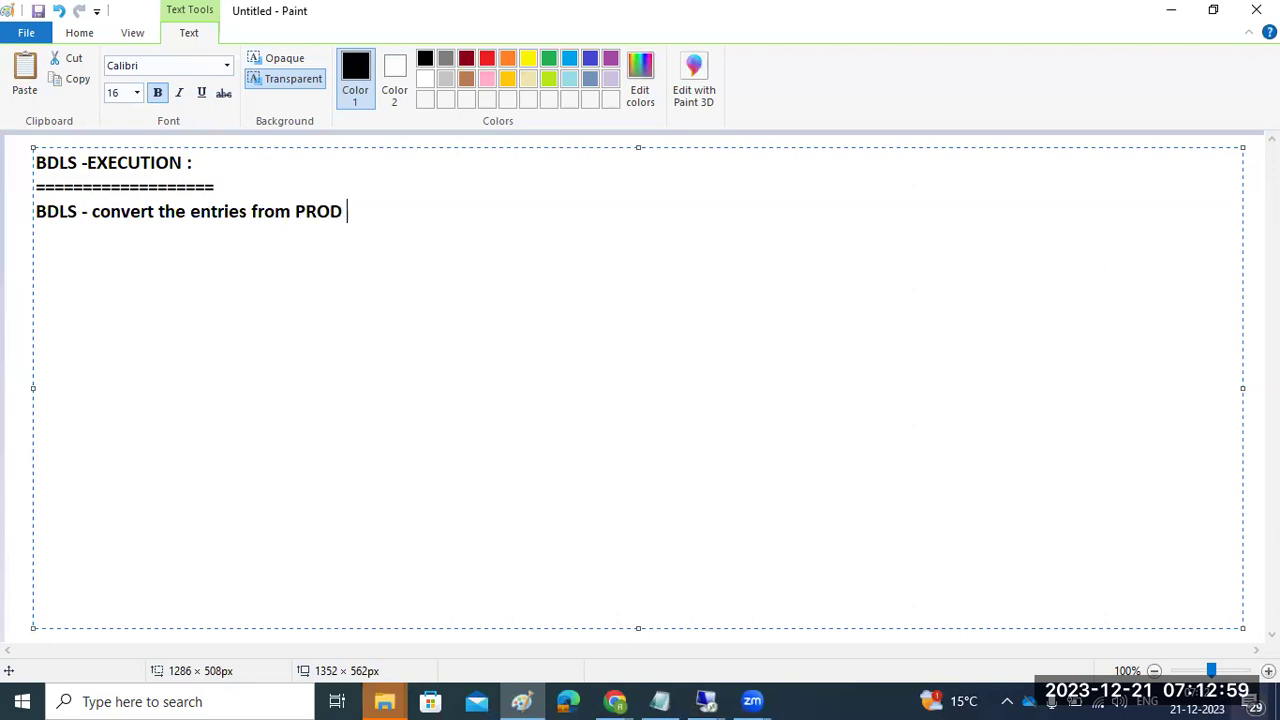
{"action": "type", "text": "to DEV "}
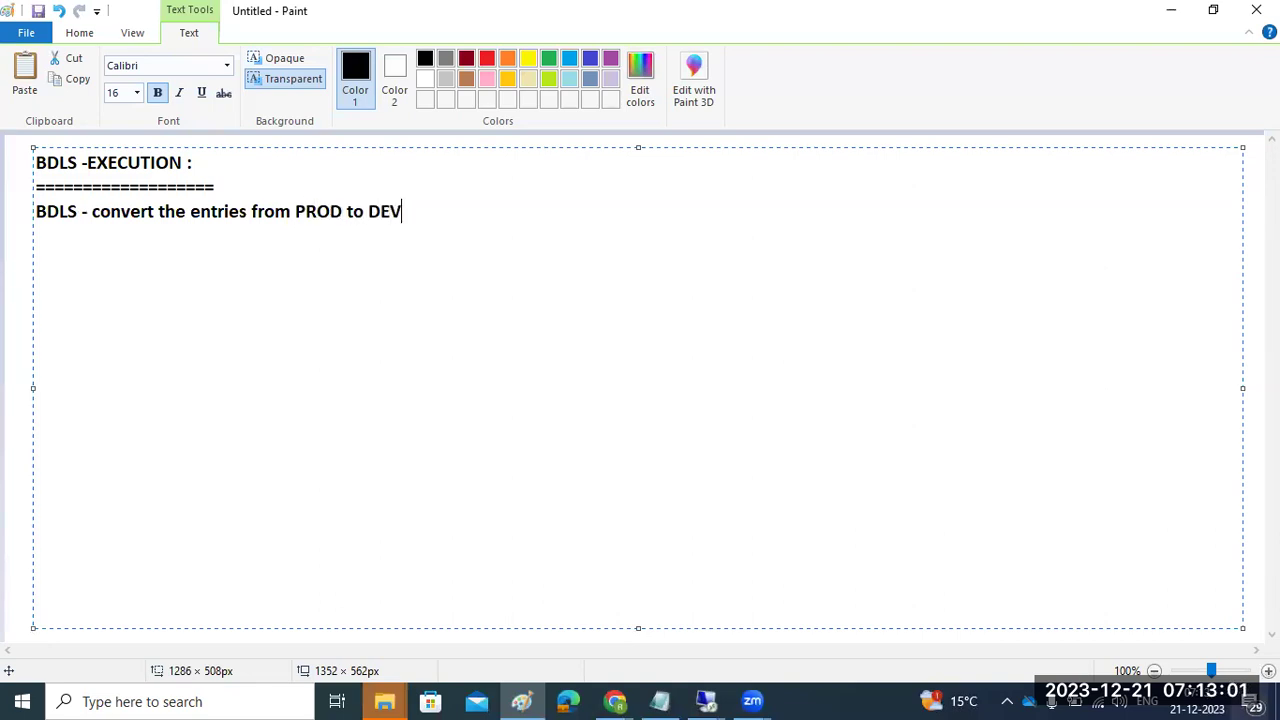
{"action": "type", "text": "inn all table.."}
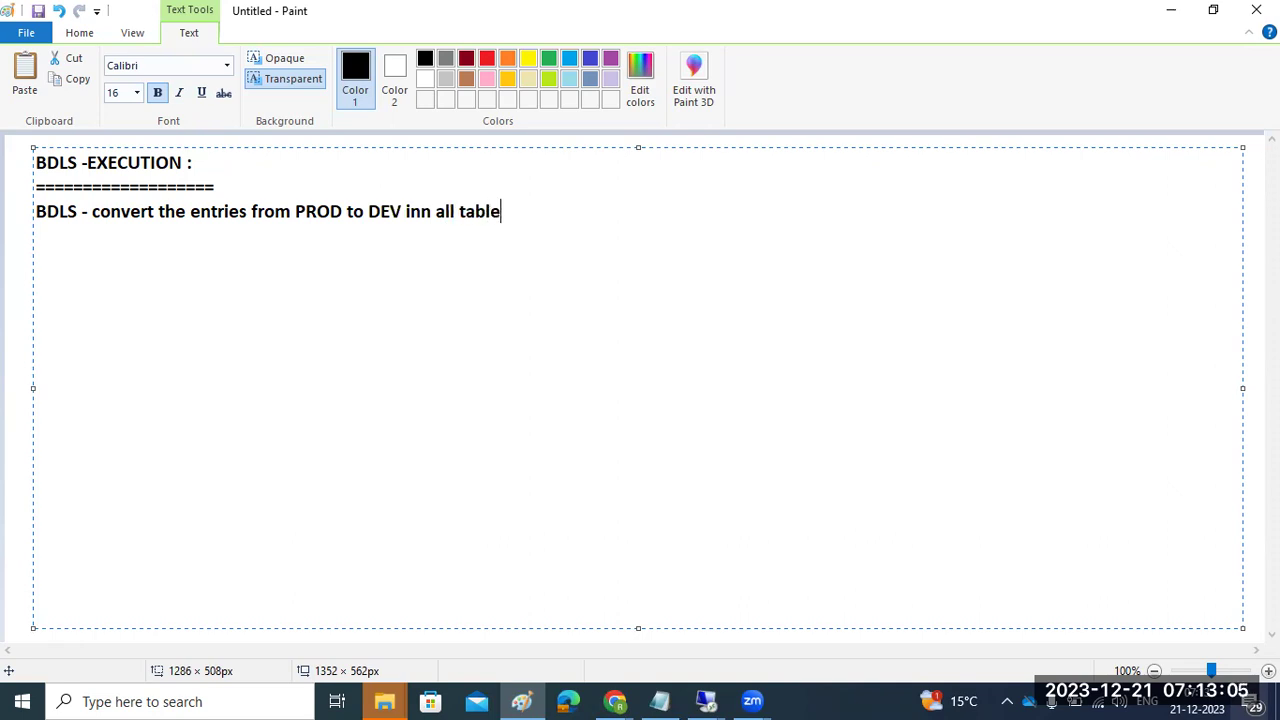
{"action": "key", "text": "Return"}
{"action": "key", "text": "Return"}
- Write "There is a ENTRY LOGSYS : ECPCLNT100" with "ECDCLNT100" on the line beneath it, followed by a blank line
{"action": "type", "text": "There is a "}
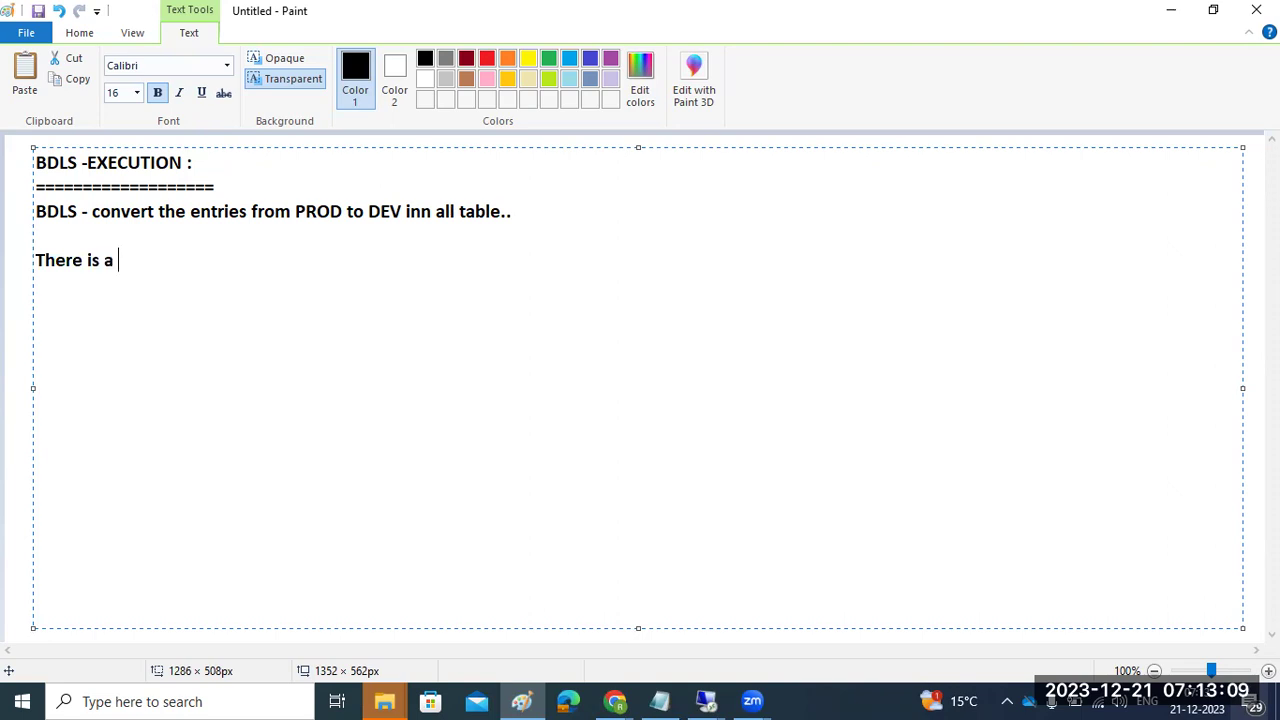
{"action": "type", "text": "ENTRY L"}
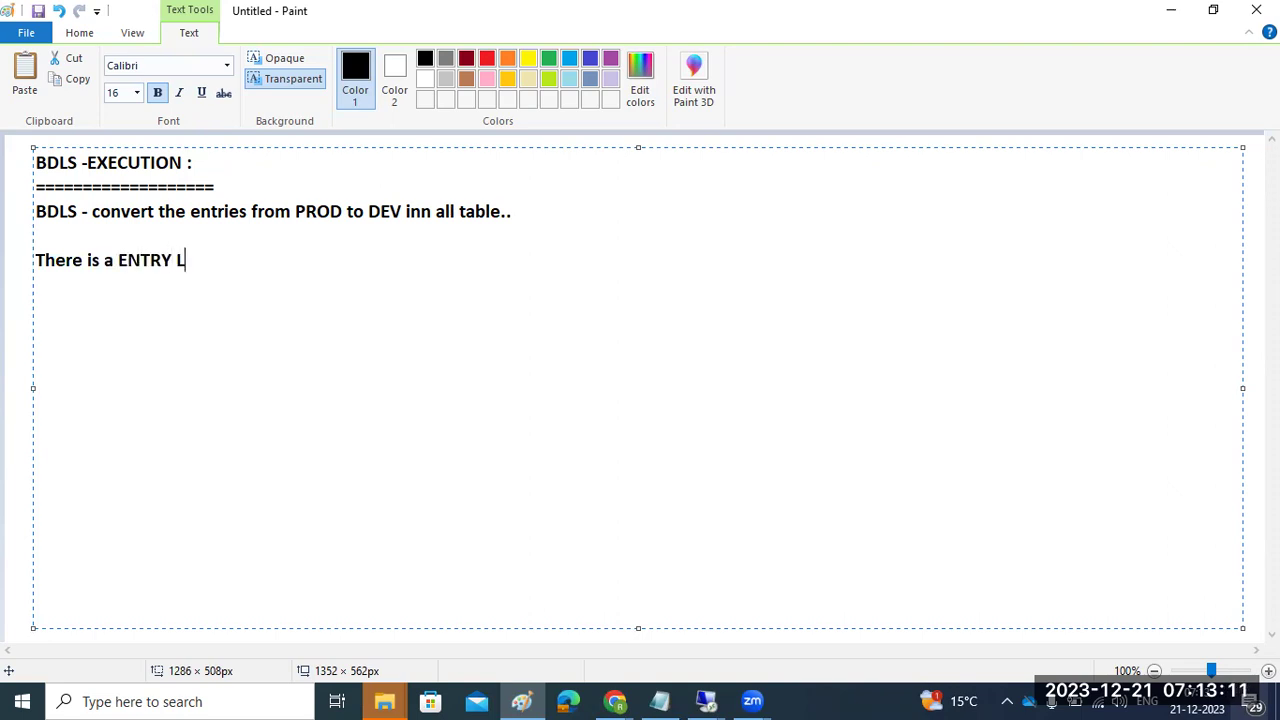
{"action": "type", "text": "OGSYS : ECPCLNT"}
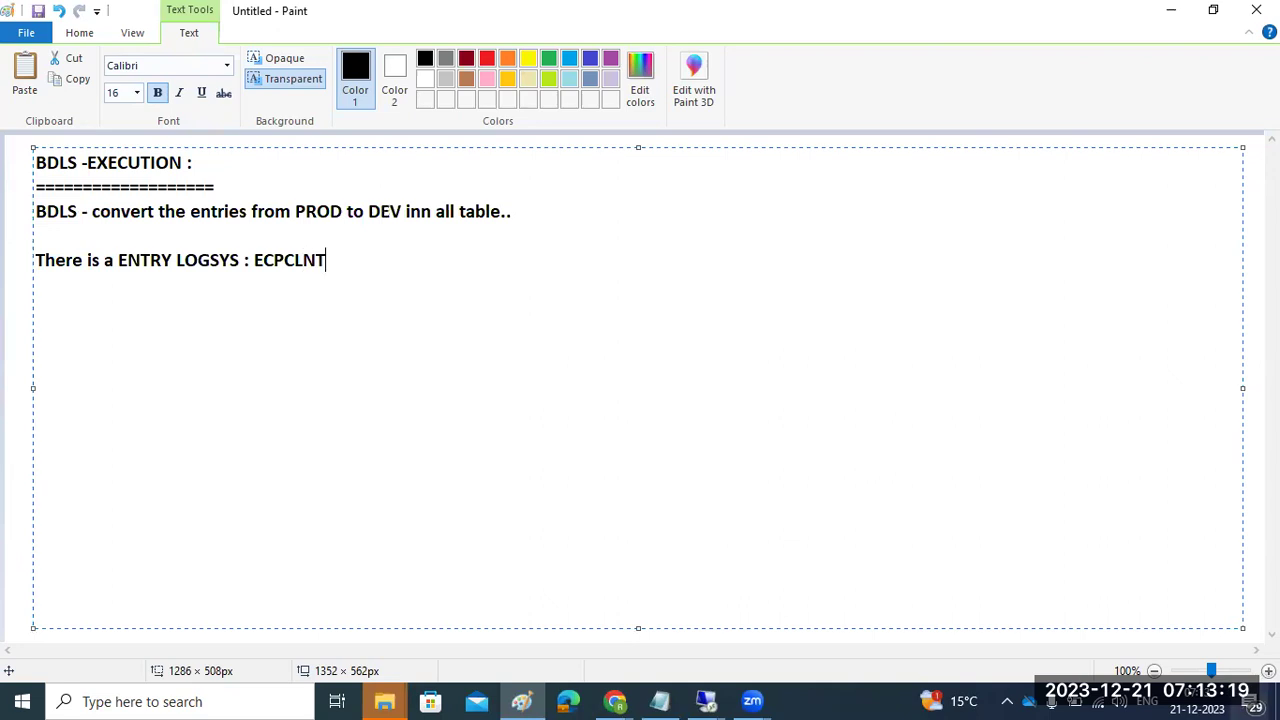
{"action": "type", "text": "100"}
{"action": "key", "text": "Return"}
{"action": "type", "text": "ECDCLNT"}
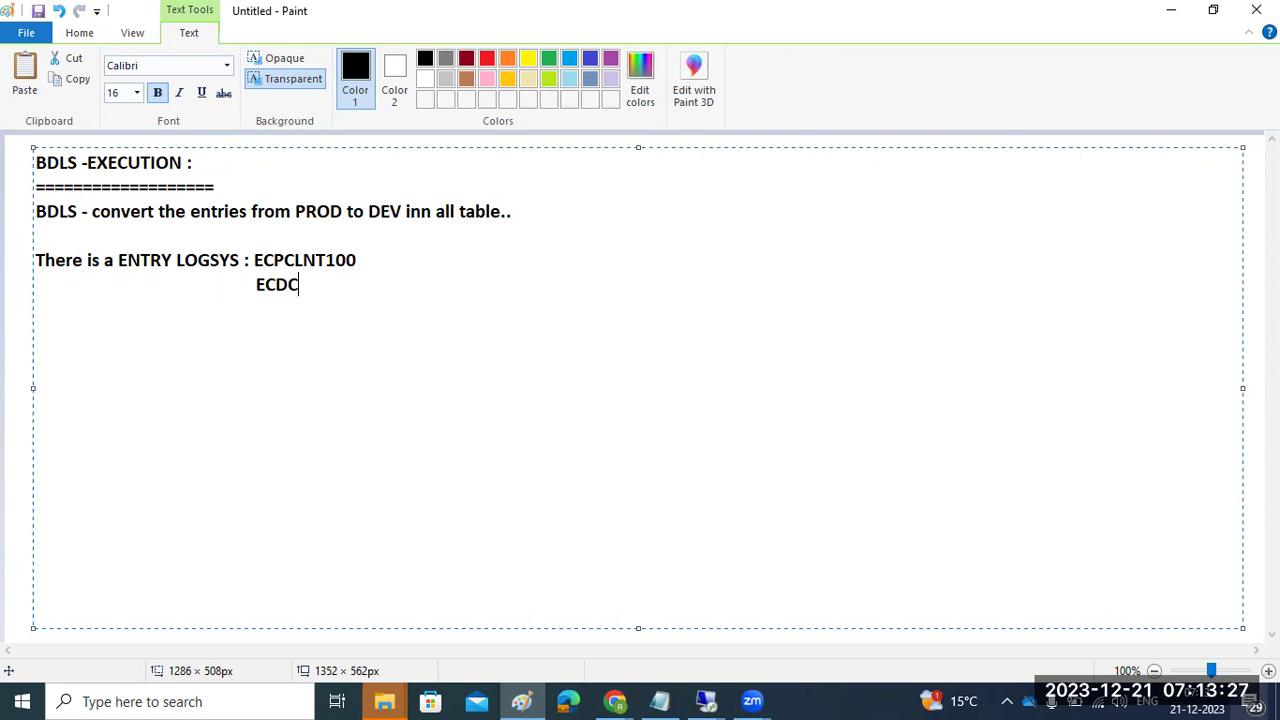
{"action": "type", "text": "100"}
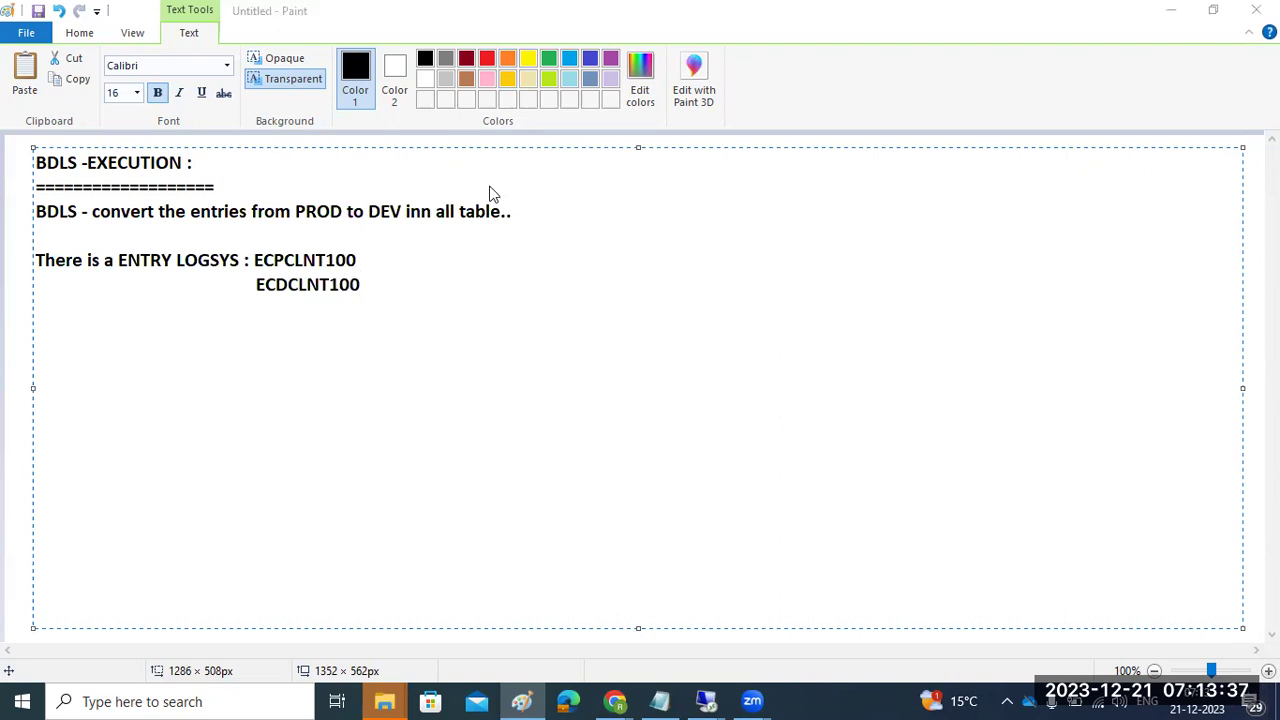
{"action": "key", "text": "Return"}
{"action": "key", "text": "Return"}
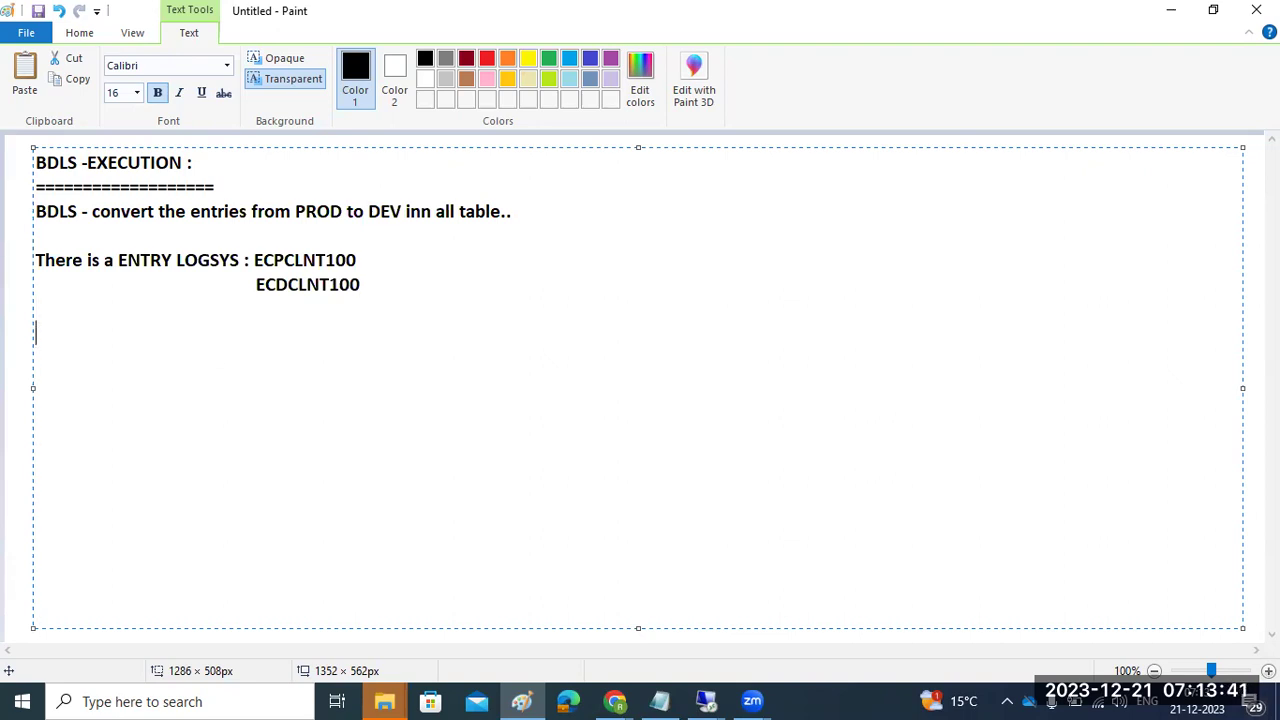
- Switch to the remote desktop session showing SAP Easy Access and open ABAP program execution with transaction SA38
{"action": "left_click", "coordinate": [705, 700]}
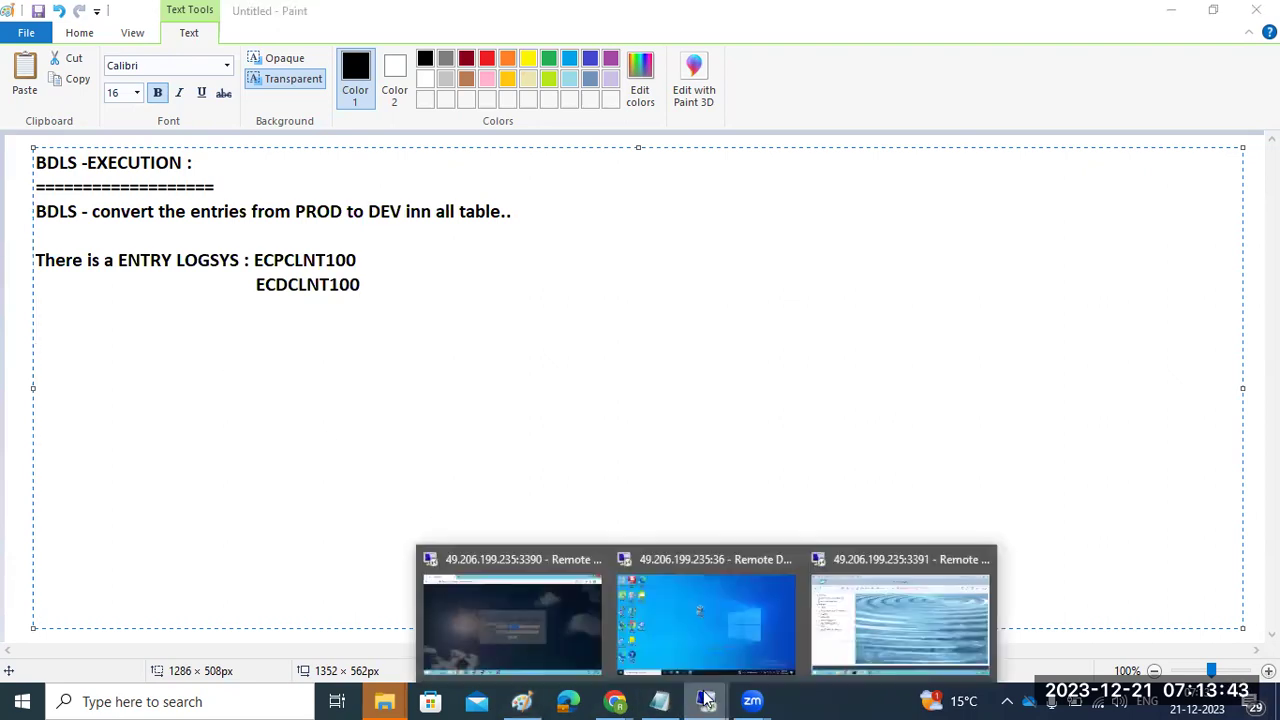
{"action": "left_click", "coordinate": [866, 623]}
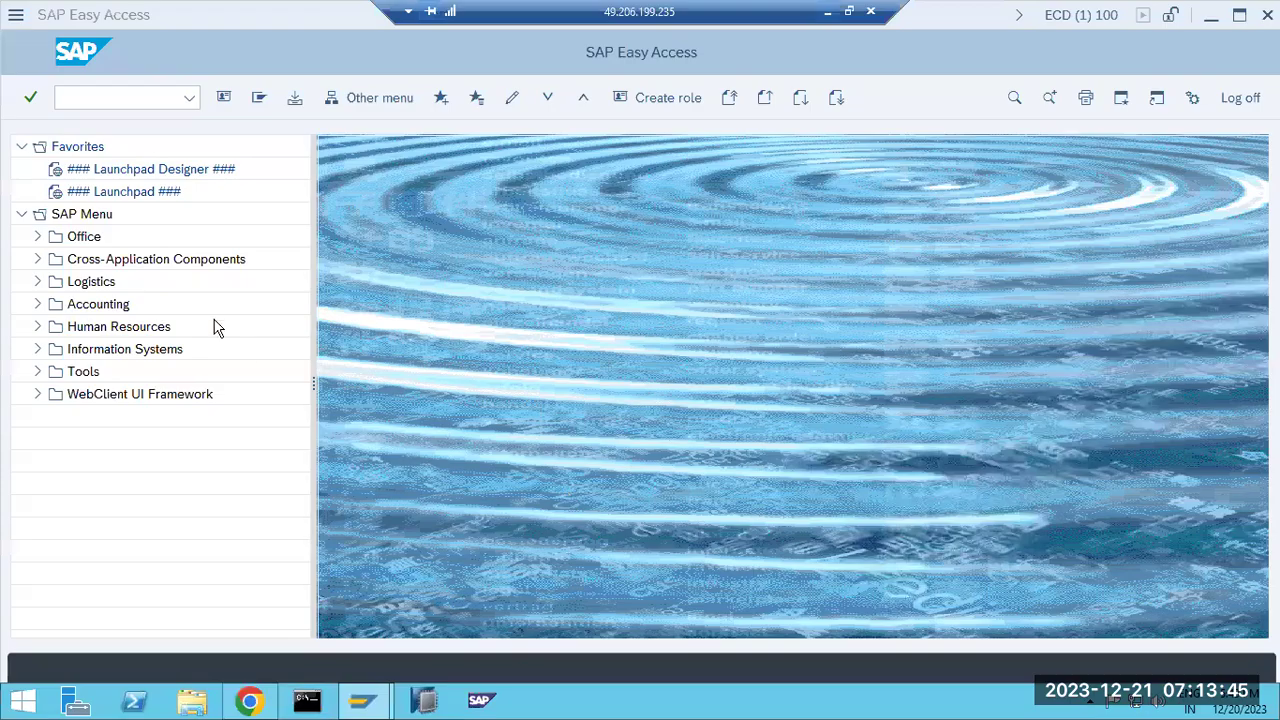
{"action": "left_click", "coordinate": [104, 100]}
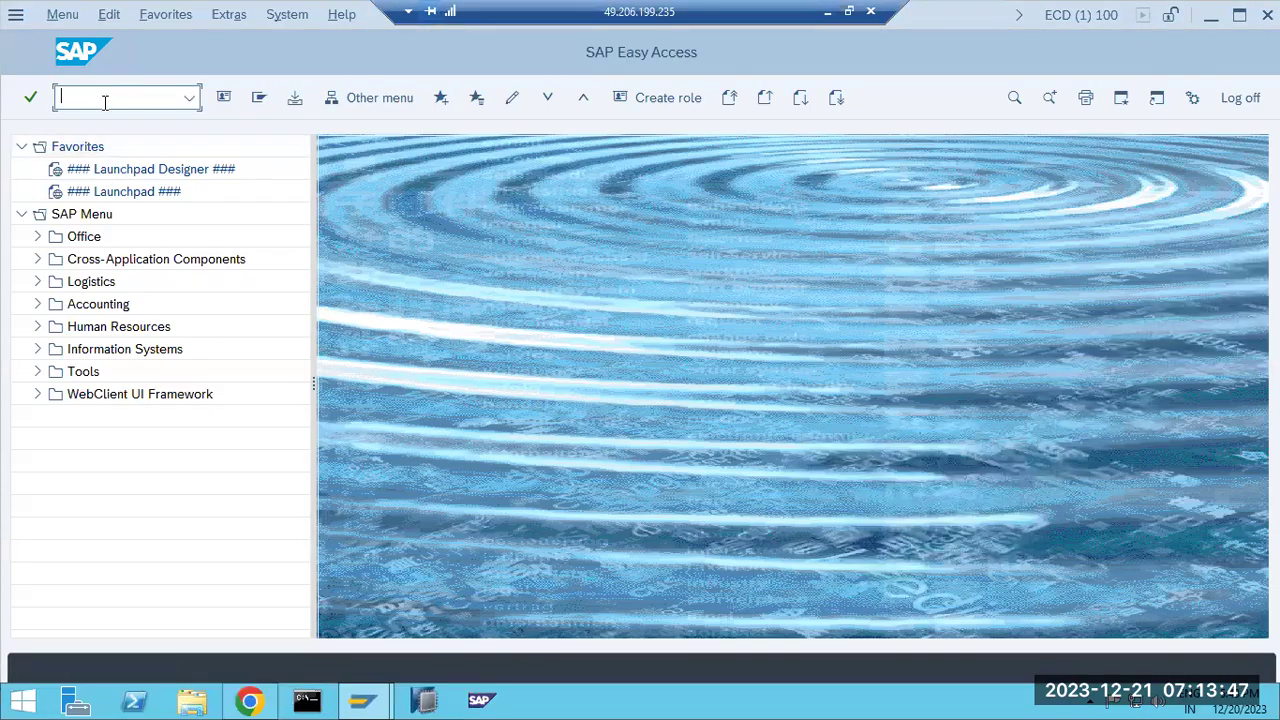
{"action": "type", "text": "sa38"}
{"action": "key", "text": "Return"}
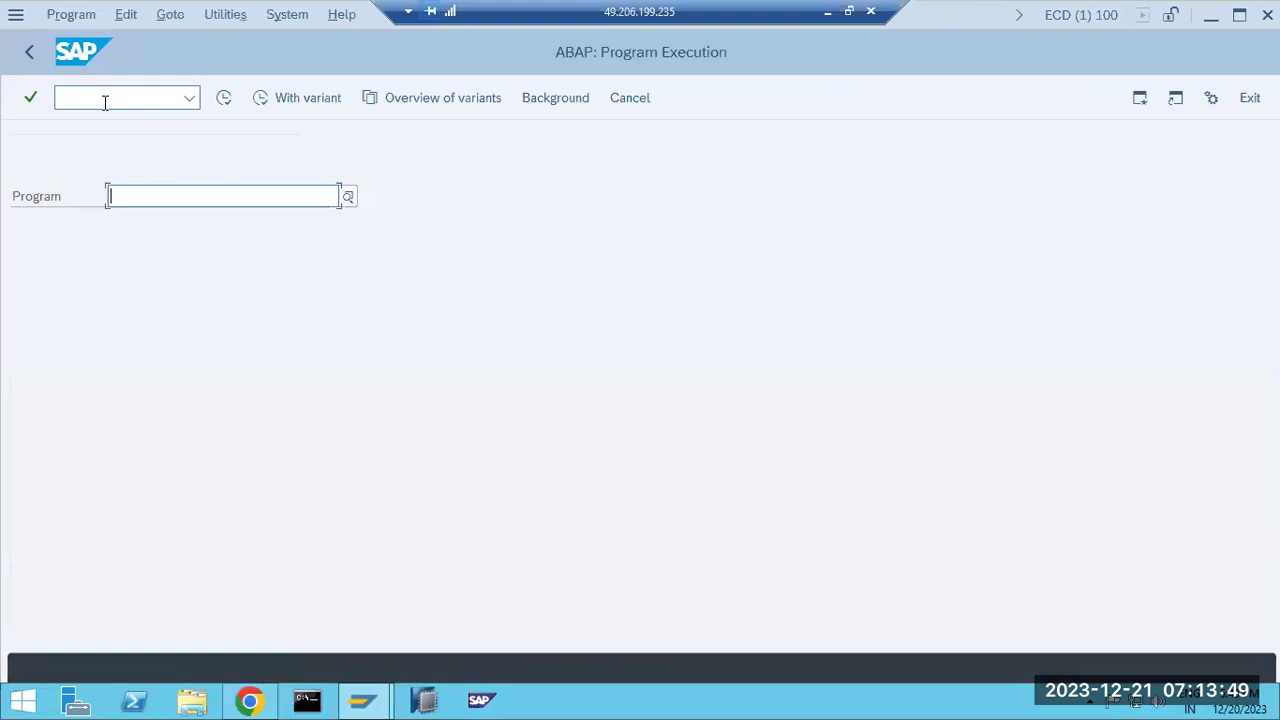
- Try to enter RBDLS_CHECK as the program to execute, and return to SAP Easy Access
{"action": "type", "text": "R"}
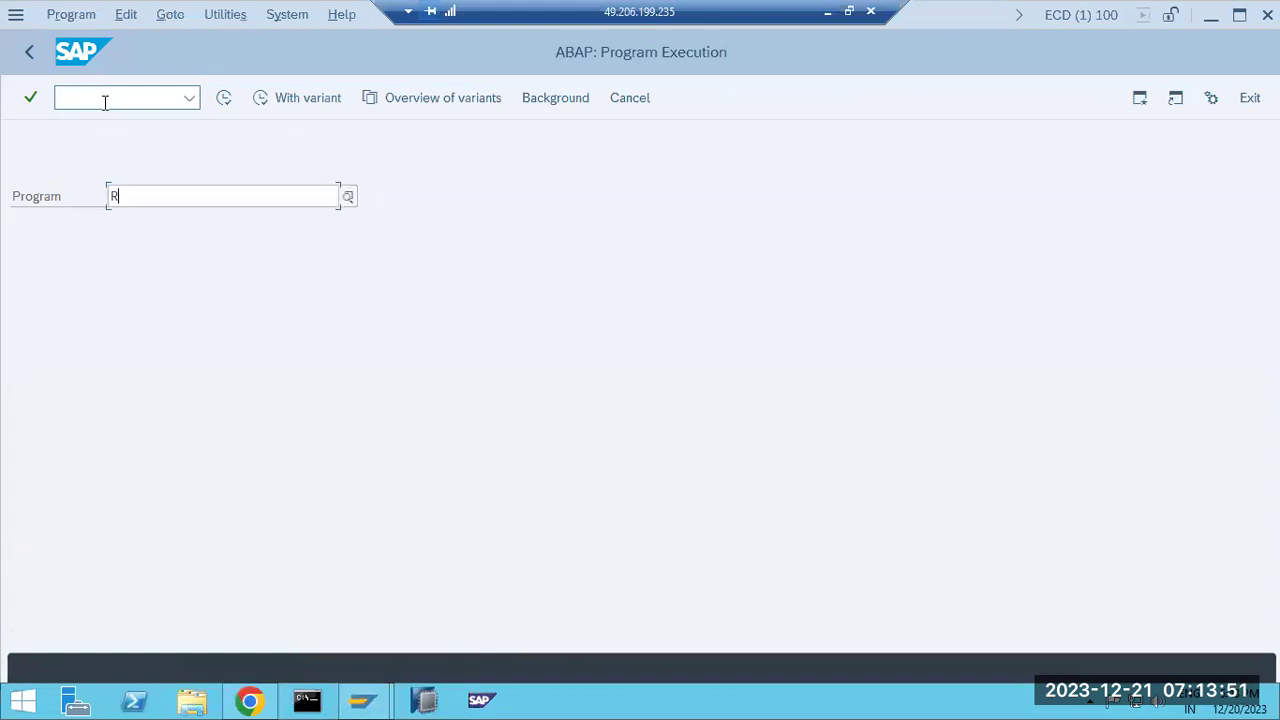
{"action": "type", "text": "BDLS_"}
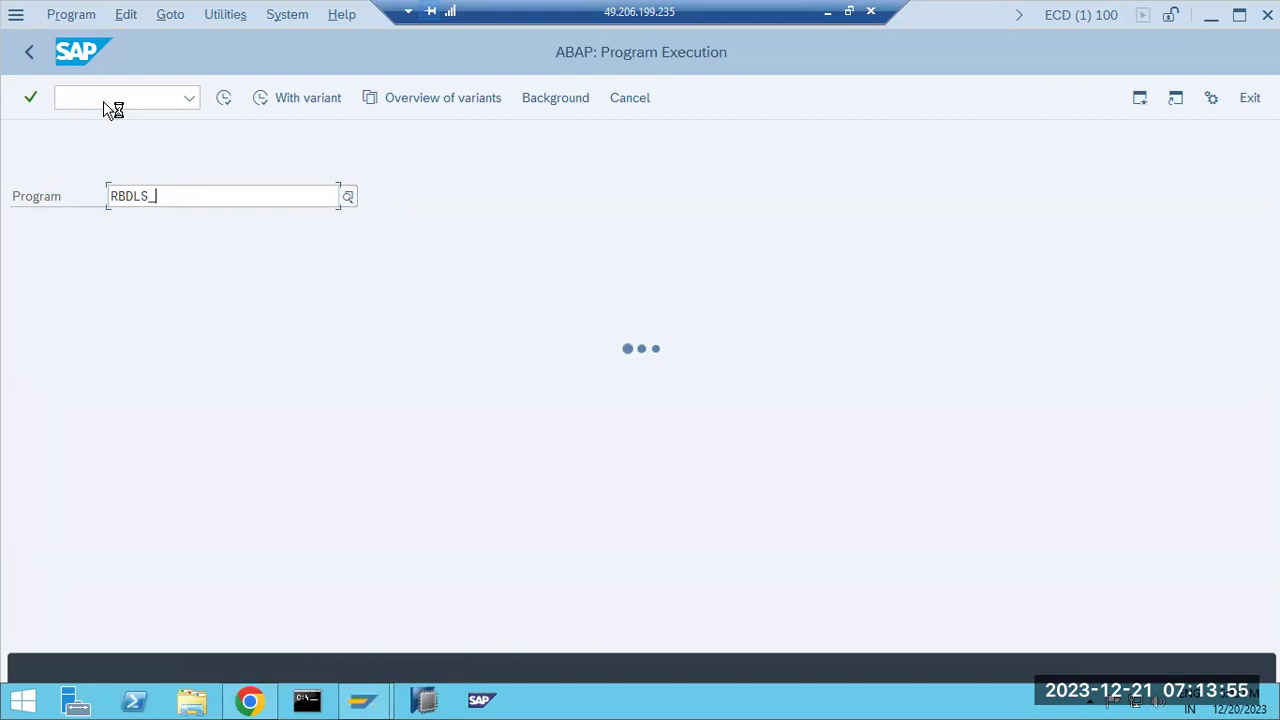
{"action": "type", "text": "CHECK"}
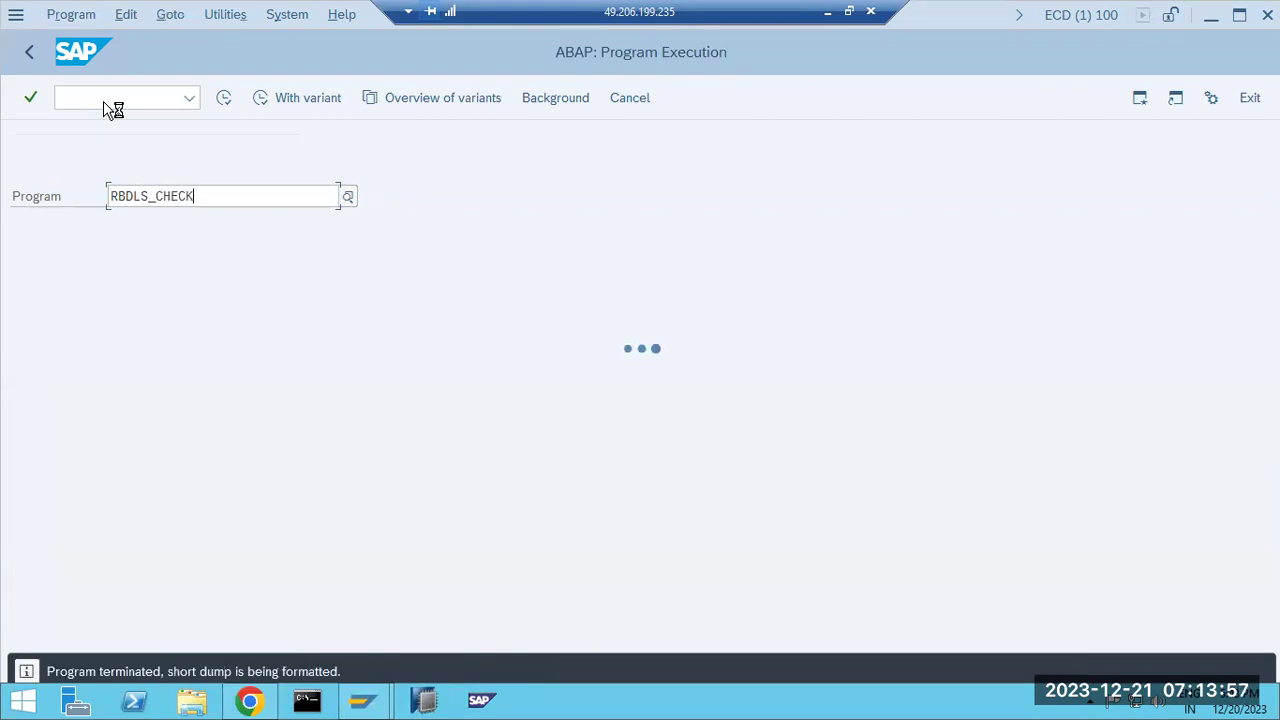
{"action": "left_click", "coordinate": [29, 54]}
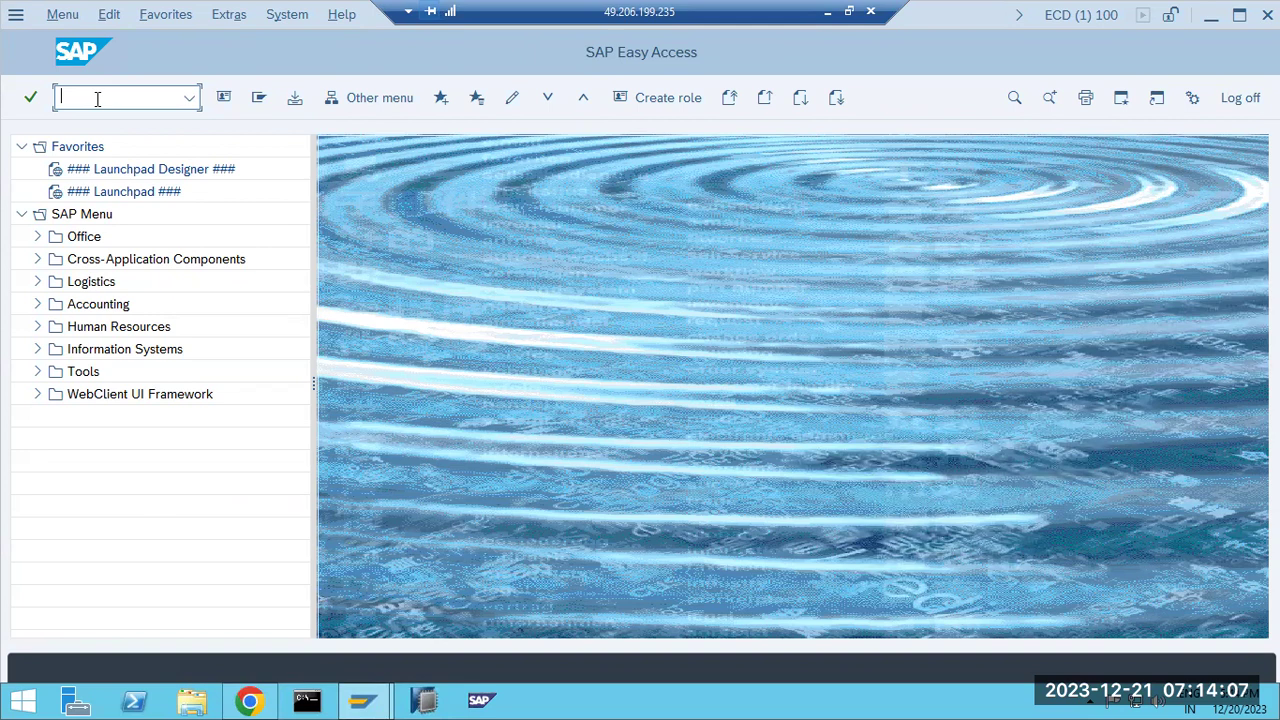
- Reopen ABAP program execution with transaction SA38 and try to enter a program name again
{"action": "type", "text": "Sa38"}
{"action": "key", "text": "Return"}
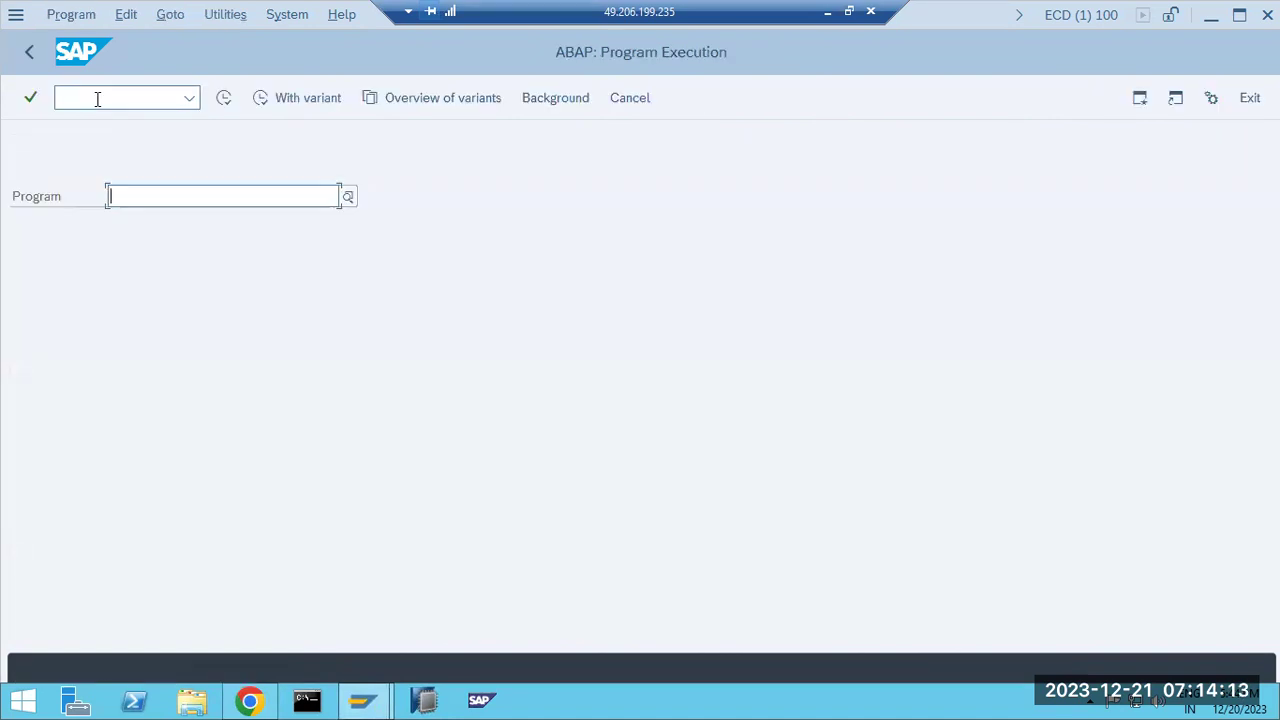
{"action": "type", "text": "q"}
- Leave the runtime error description and return to SAP Easy Access
{"action": "left_click", "coordinate": [96, 100]}
{"action": "type", "text": "BS"}
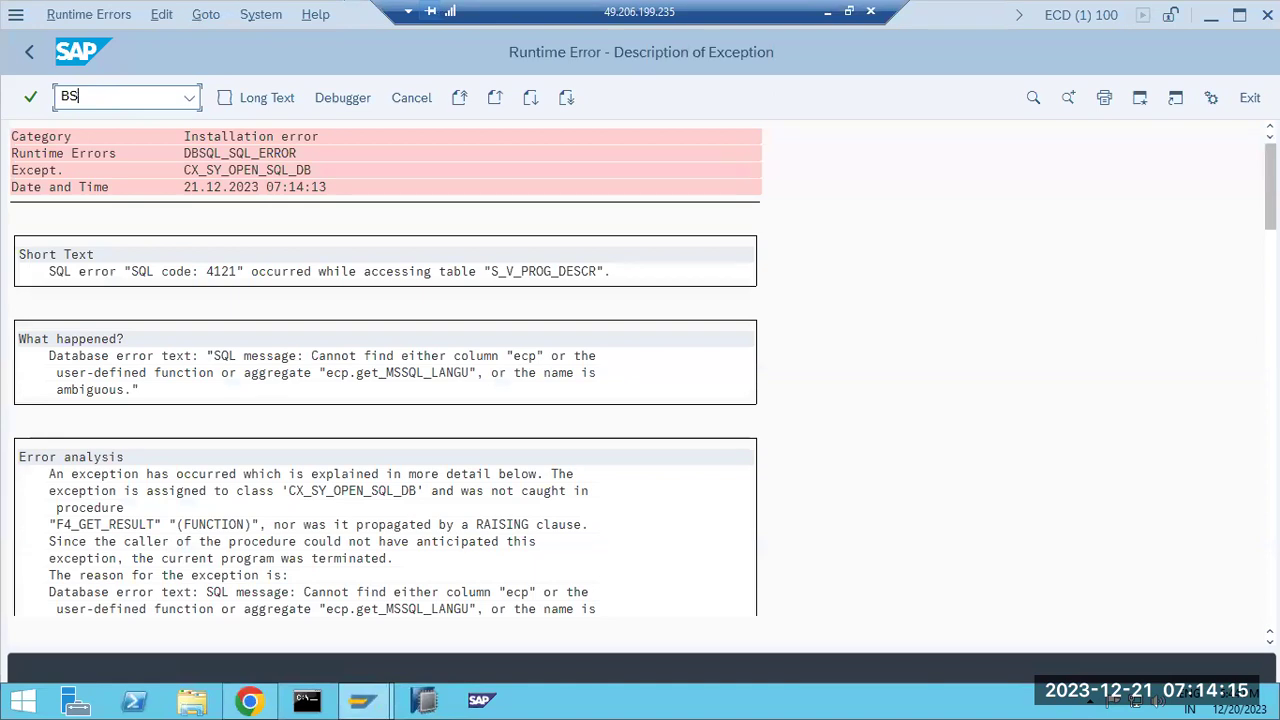
{"action": "left_click", "coordinate": [30, 52]}
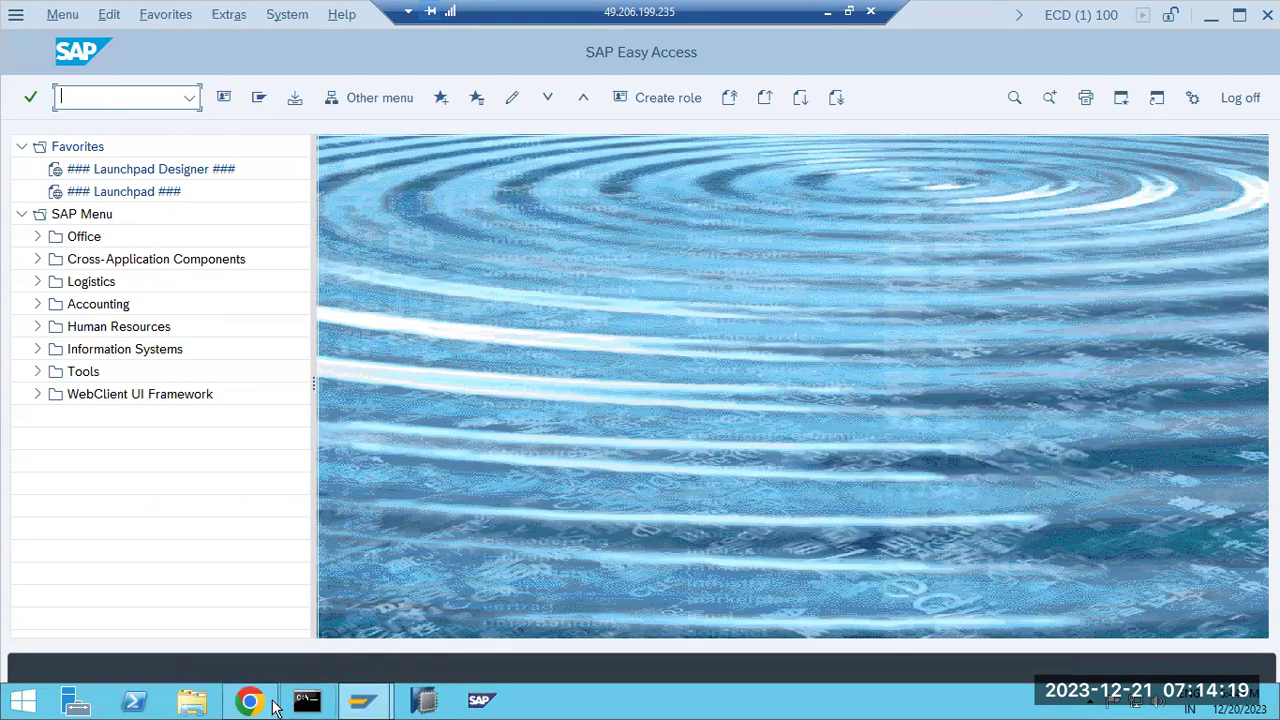
- Switch to the Paint notes, write "RBDLS_CHECK" after a blank line below ECDCLNT100, and copy that program name
{"action": "left_click", "coordinate": [826, 11]}
{"action": "left_click", "coordinate": [421, 274]}
{"action": "key", "text": "Return"}
{"action": "key", "text": "Return"}
{"action": "type", "text": "R"}
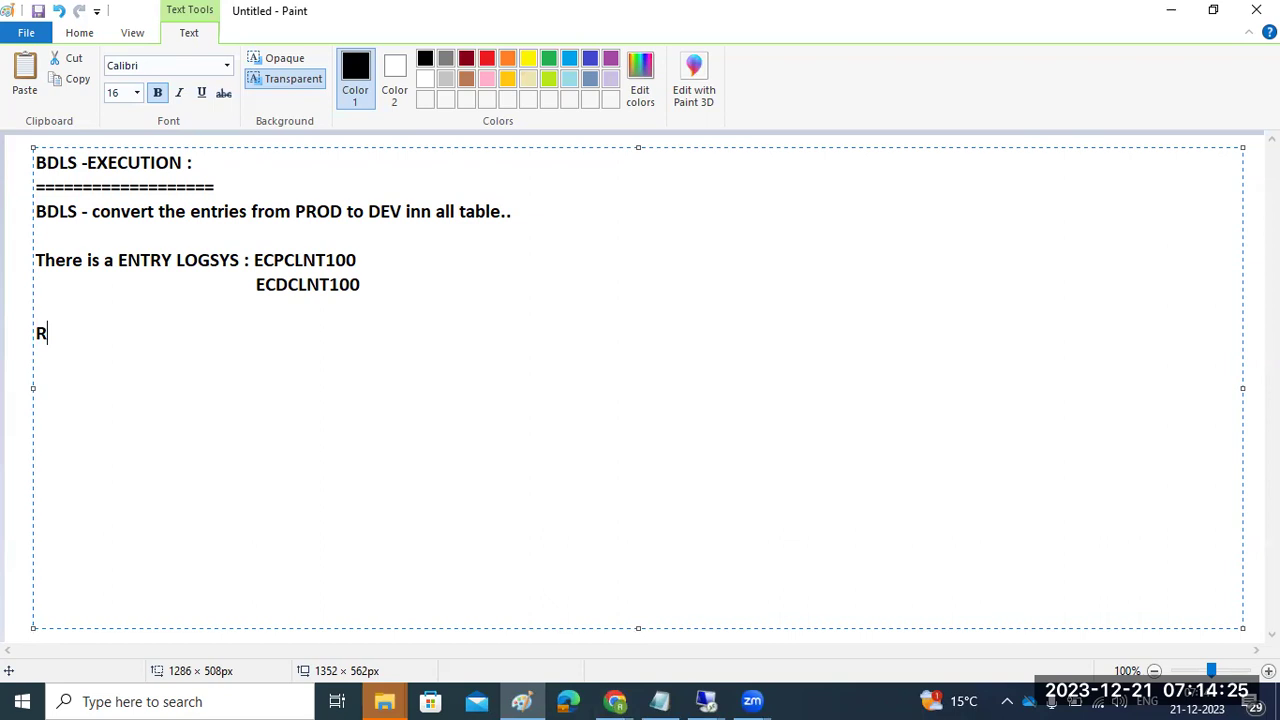
{"action": "type", "text": "BDLS_CHECK"}
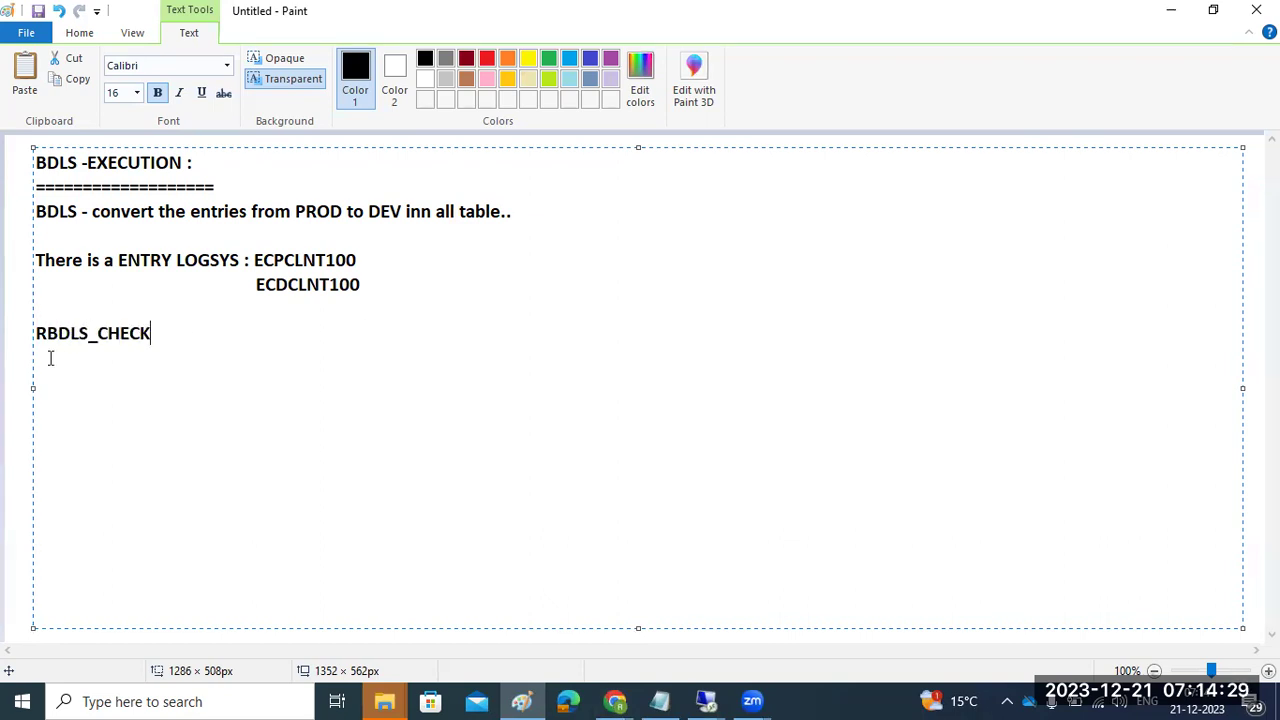
{"action": "left_click_drag", "start_coordinate": [35, 332], "coordinate": [211, 363]}
{"action": "key", "text": "ctrl+c"}
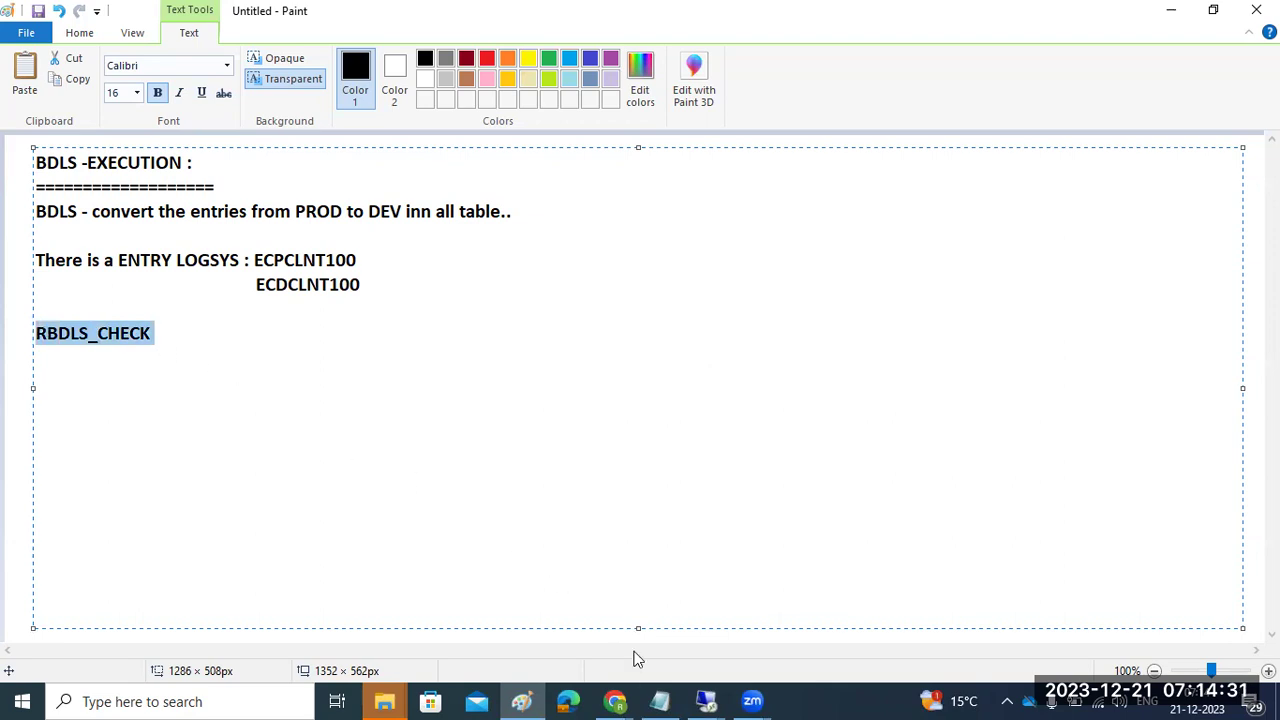
- Switch back to the remote desktop session with SAP and execute the copied program RBDLS_CHECK through transaction SA38
{"action": "mouse_move", "coordinate": [706, 701]}
{"action": "left_click", "coordinate": [714, 610]}
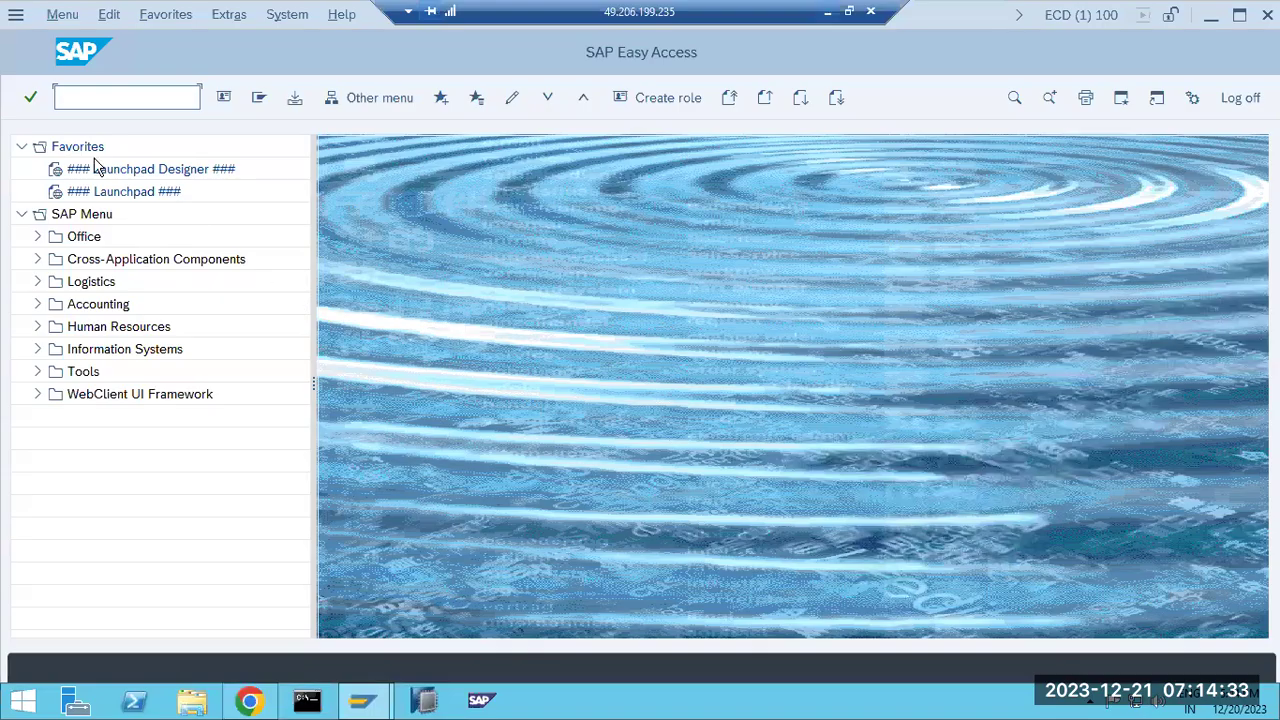
{"action": "type", "text": "sa38"}
{"action": "key", "text": "Return"}
{"action": "key", "text": "ctrl+v"}
{"action": "left_click", "coordinate": [223, 100]}
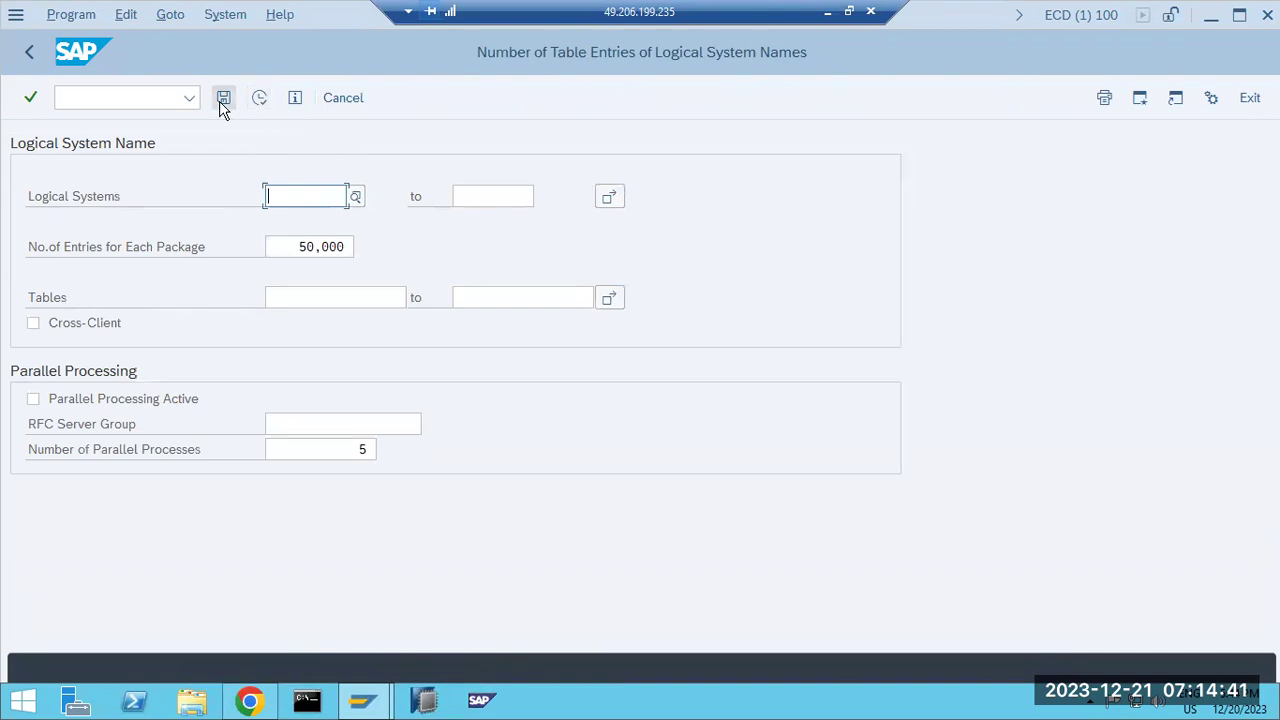
- Enable Cross-Client, execute the check of table entries for all logical system names, and bring its remote desktop session to the front
{"action": "left_click", "coordinate": [71, 14]}
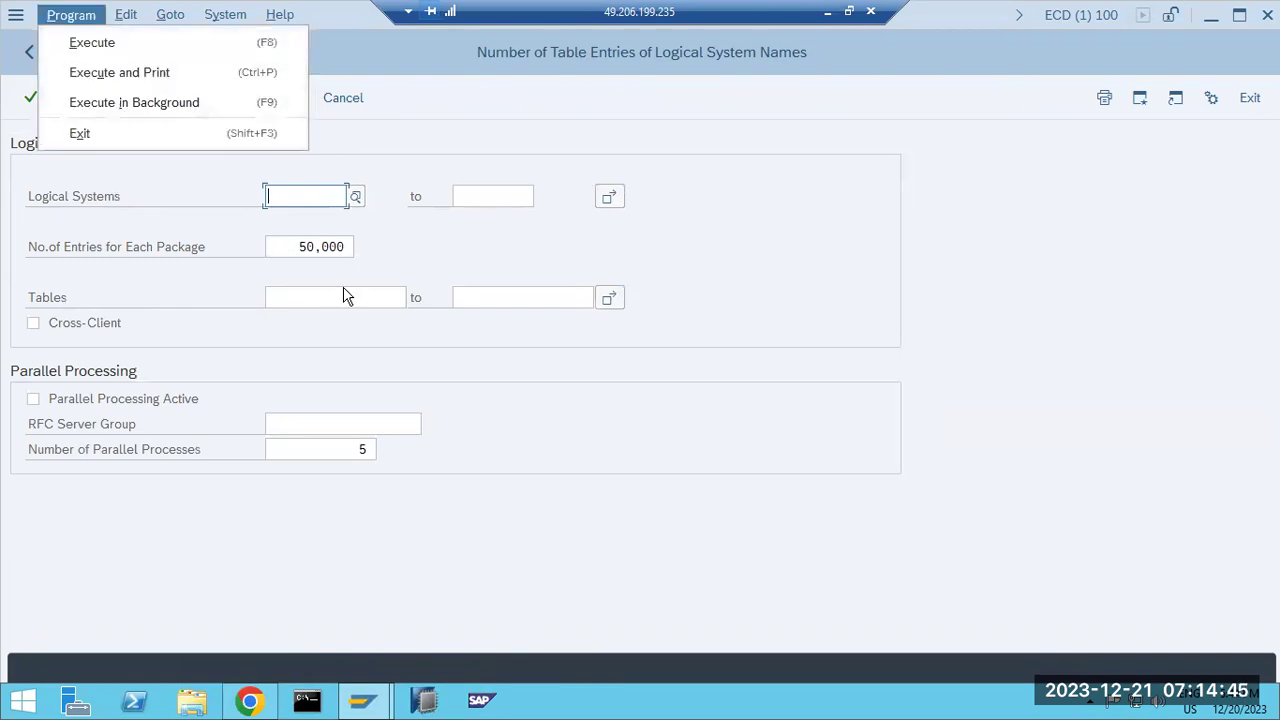
{"action": "left_click", "coordinate": [445, 382]}
{"action": "left_click", "coordinate": [56, 326]}
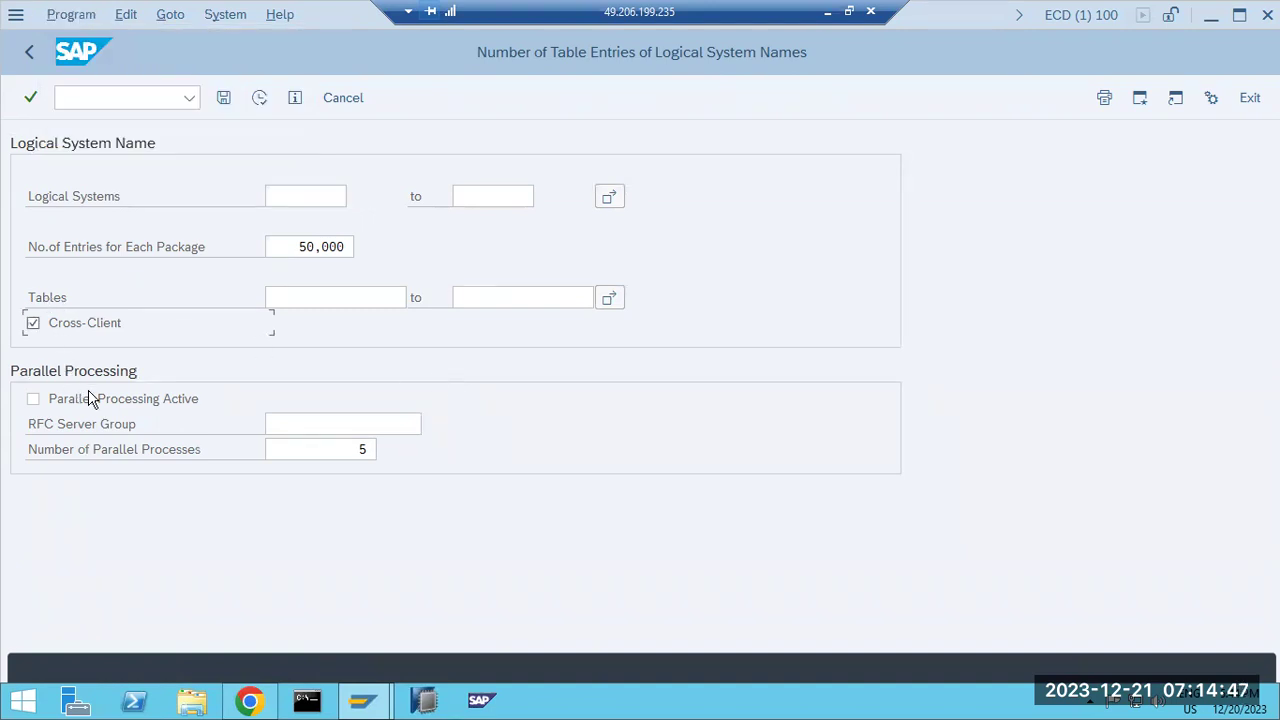
{"action": "left_click", "coordinate": [258, 98]}
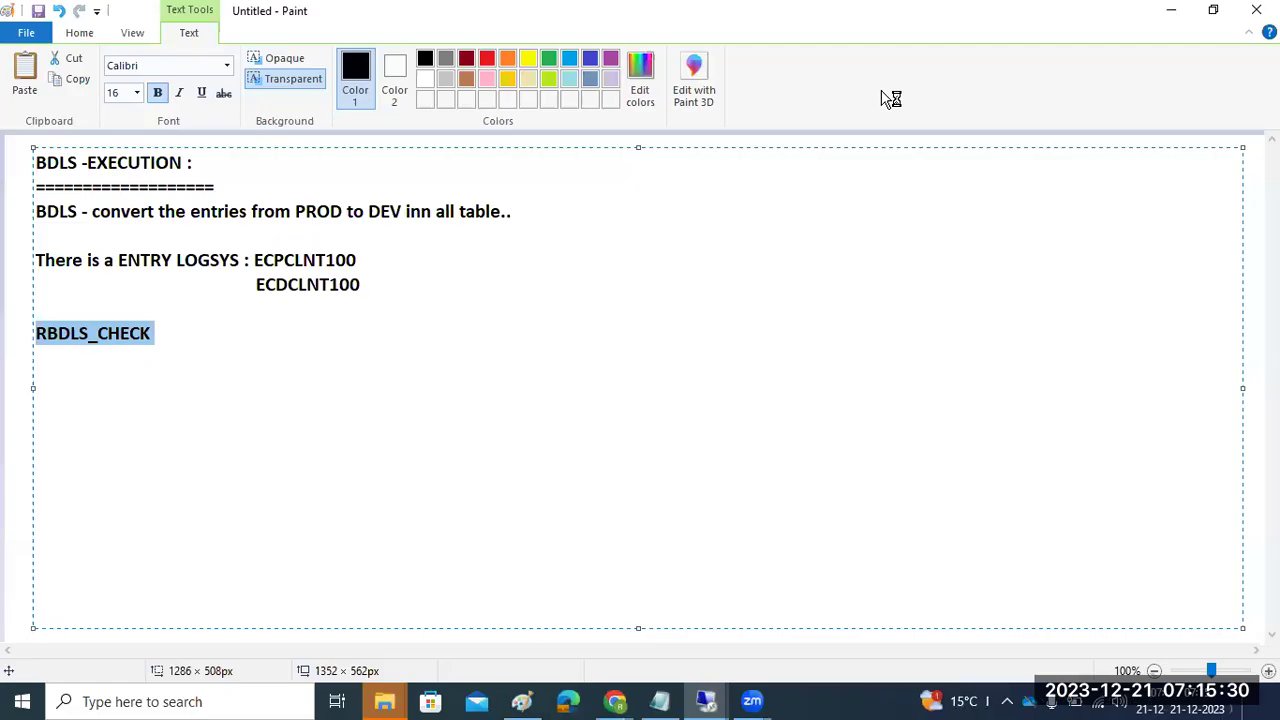
{"action": "key", "text": "alt+Tab"}
{"action": "left_click", "coordinate": [706, 701]}
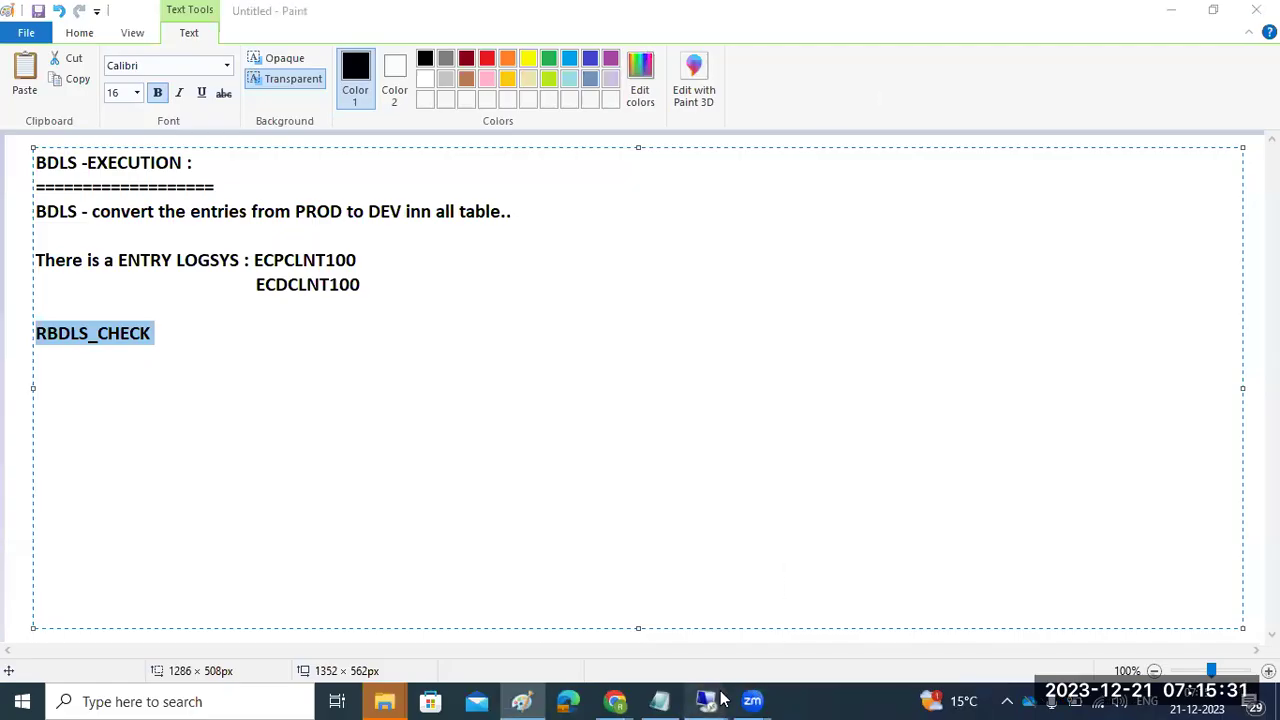
{"action": "left_click", "coordinate": [928, 604]}
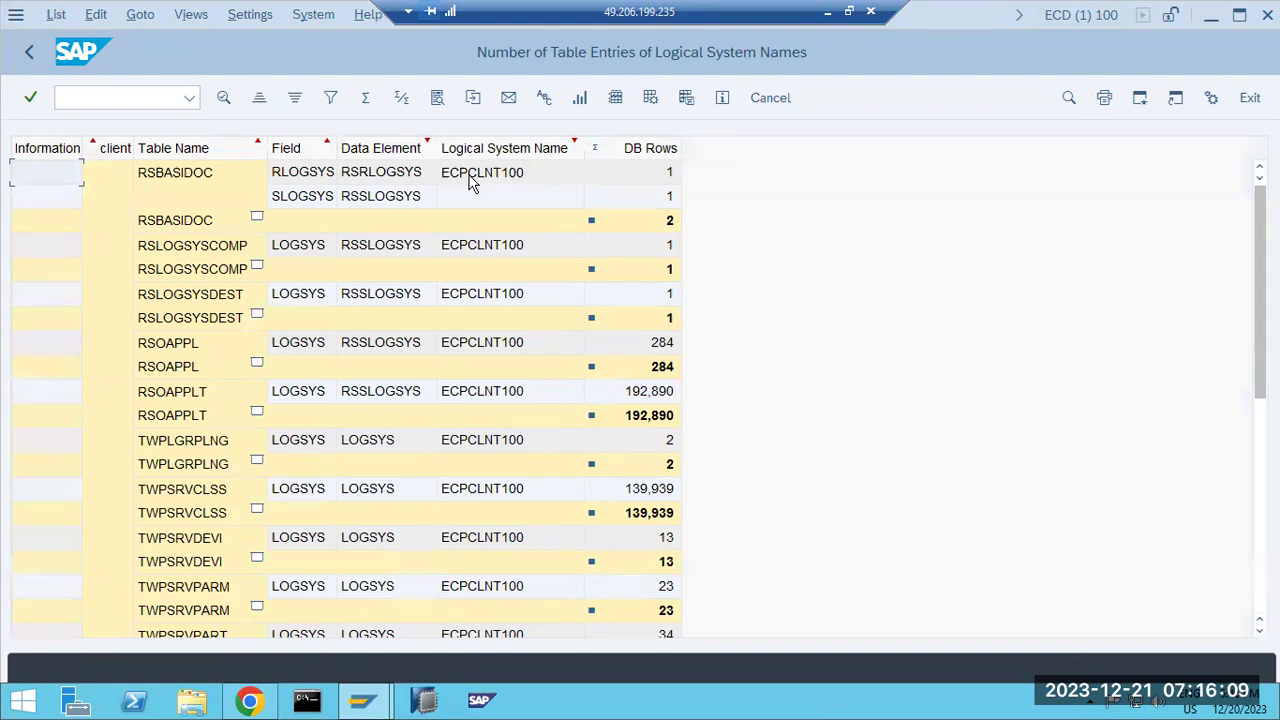
- Examine the logical system names and DB row counts listed for the cross-client and client 100 tables
{"action": "scroll", "coordinate": [500, 332], "scroll_direction": "down", "scroll_amount": 6}
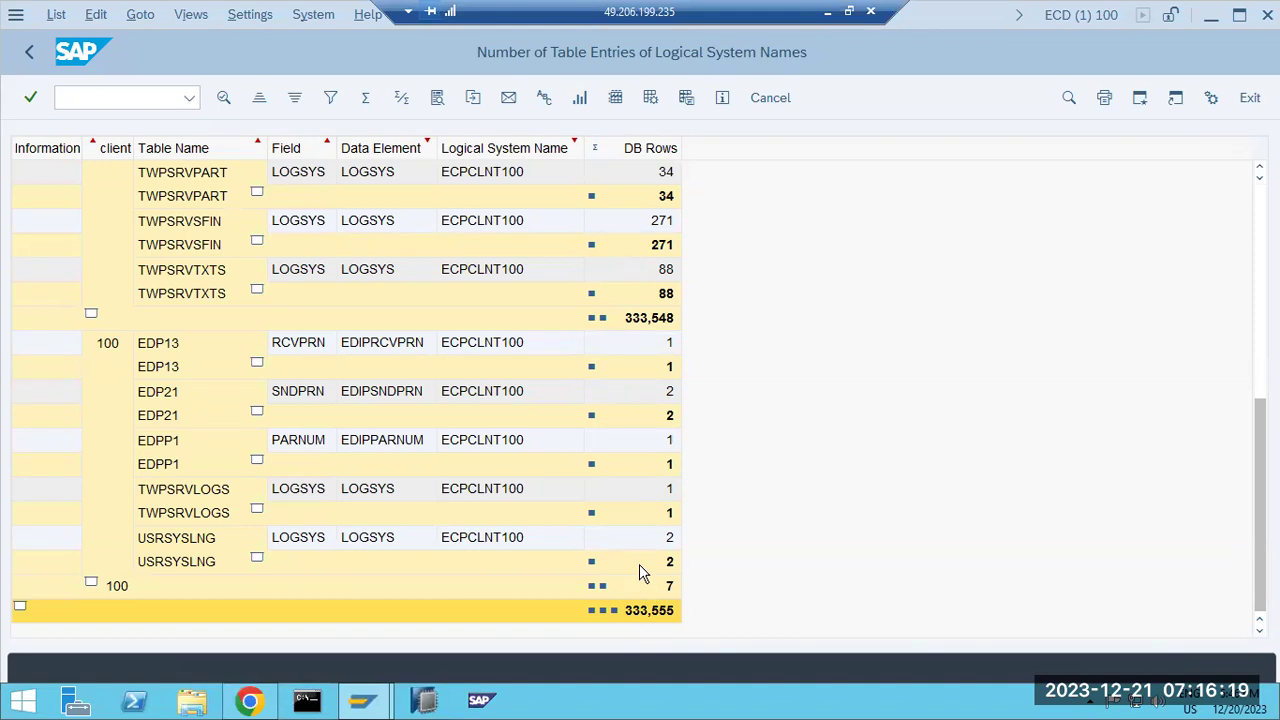
{"action": "scroll", "coordinate": [639, 560], "scroll_direction": "up", "scroll_amount": 5}
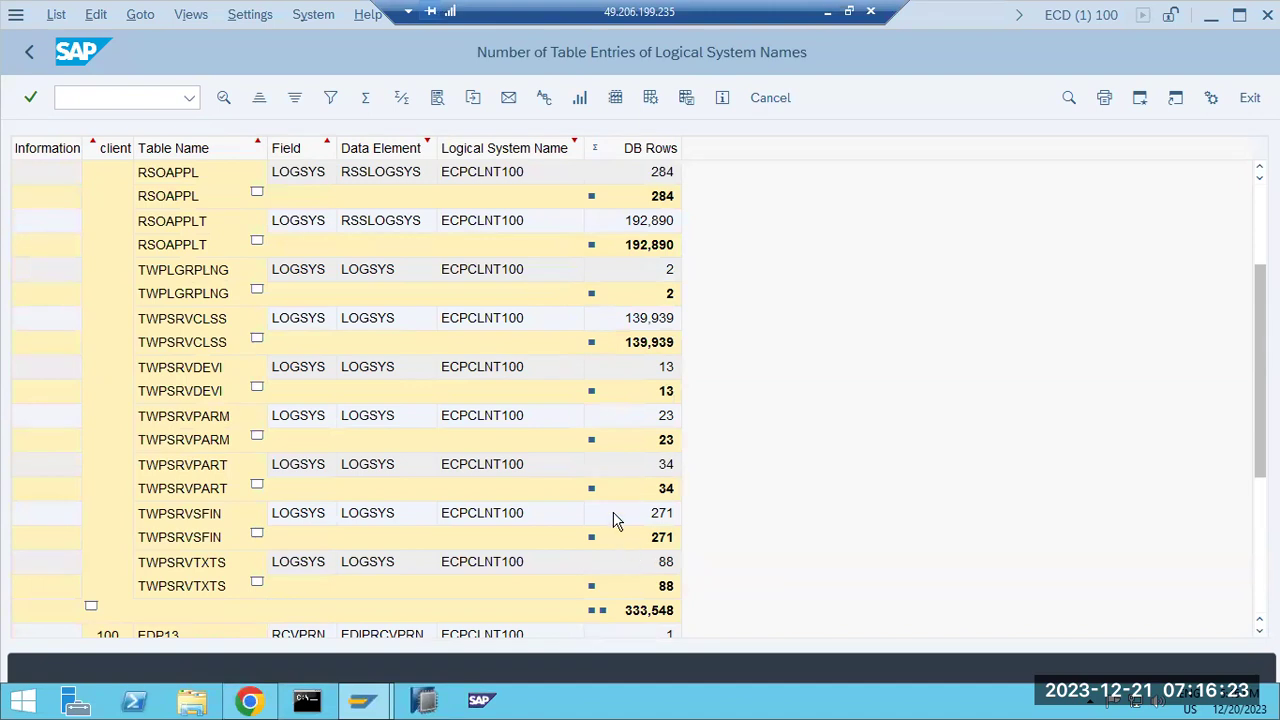
{"action": "scroll", "coordinate": [508, 449], "scroll_direction": "down", "scroll_amount": 5}
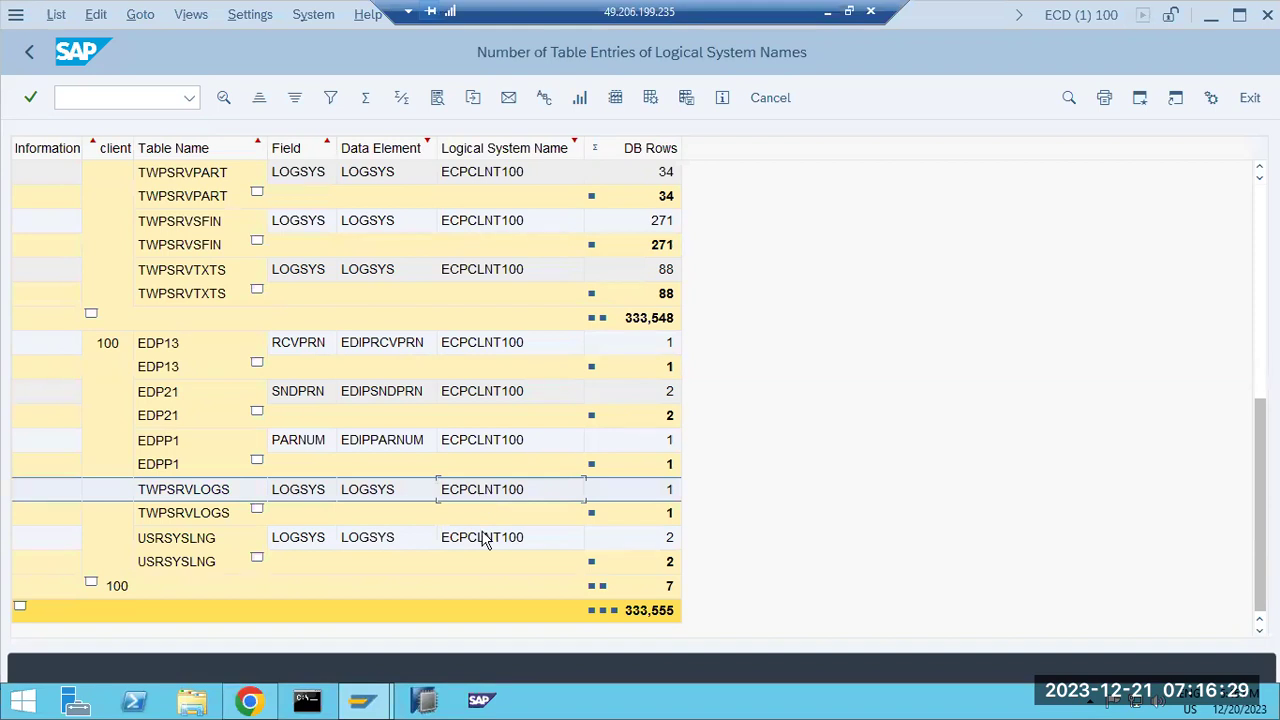
{"action": "scroll", "coordinate": [480, 512], "scroll_direction": "up", "scroll_amount": 3}
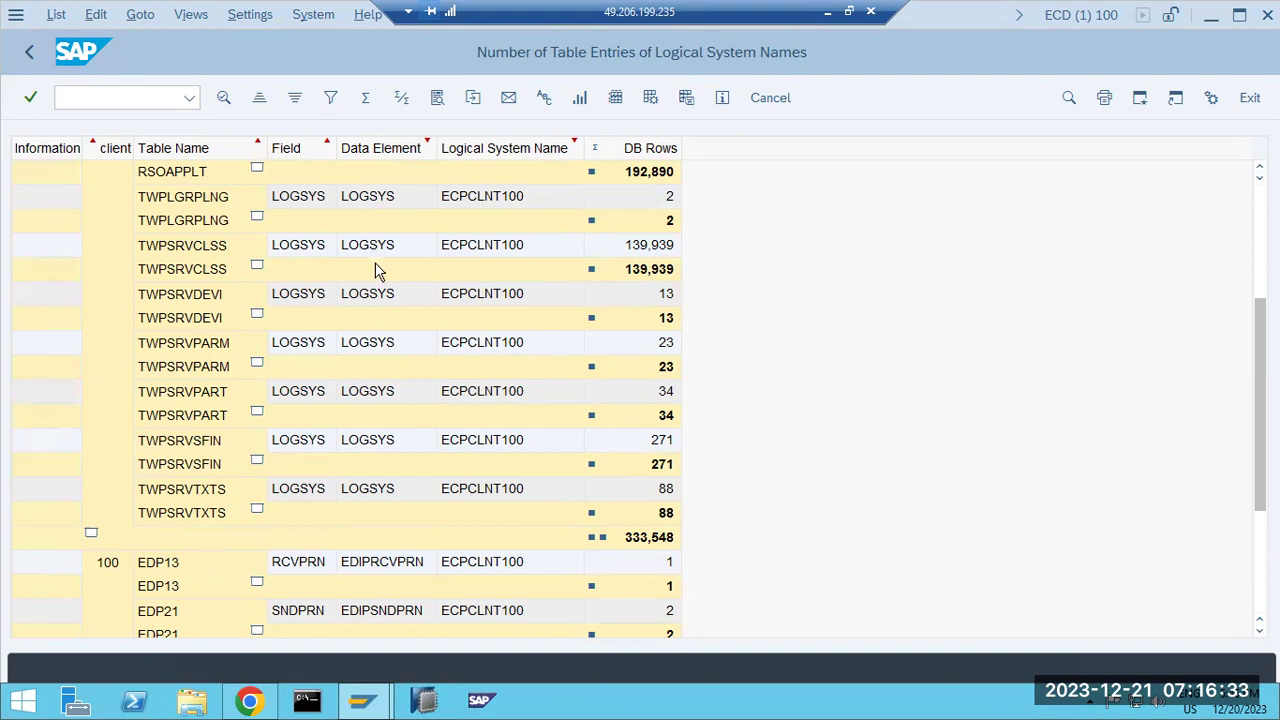
{"action": "scroll", "coordinate": [371, 340], "scroll_direction": "up", "scroll_amount": 3}
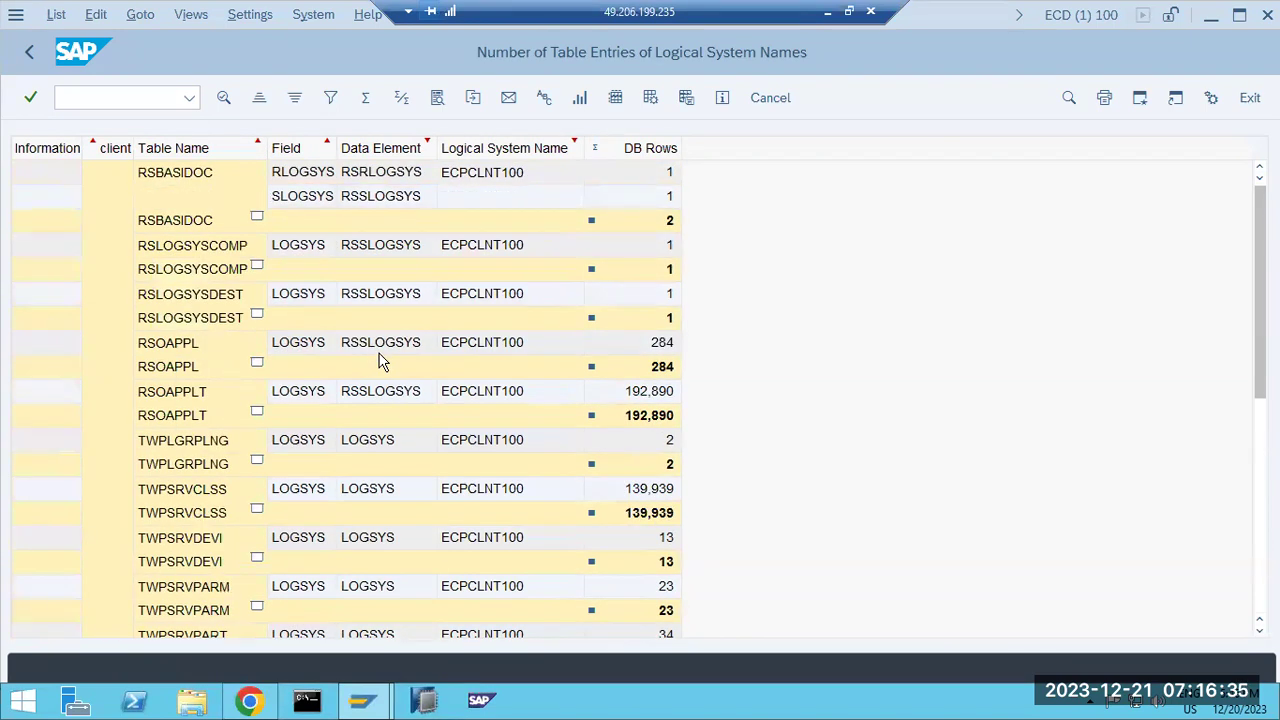
{"action": "scroll", "coordinate": [378, 358], "scroll_direction": "down", "scroll_amount": 6}
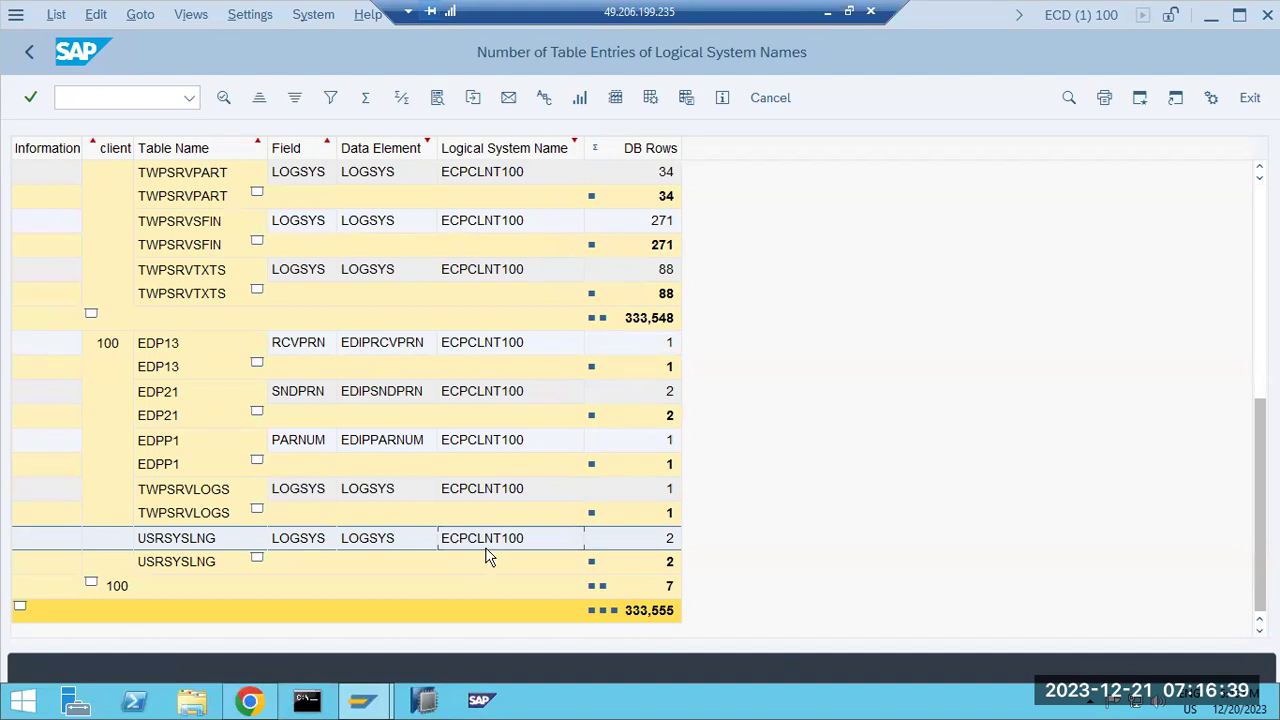
{"action": "scroll", "coordinate": [500, 540], "scroll_direction": "up", "scroll_amount": 6}
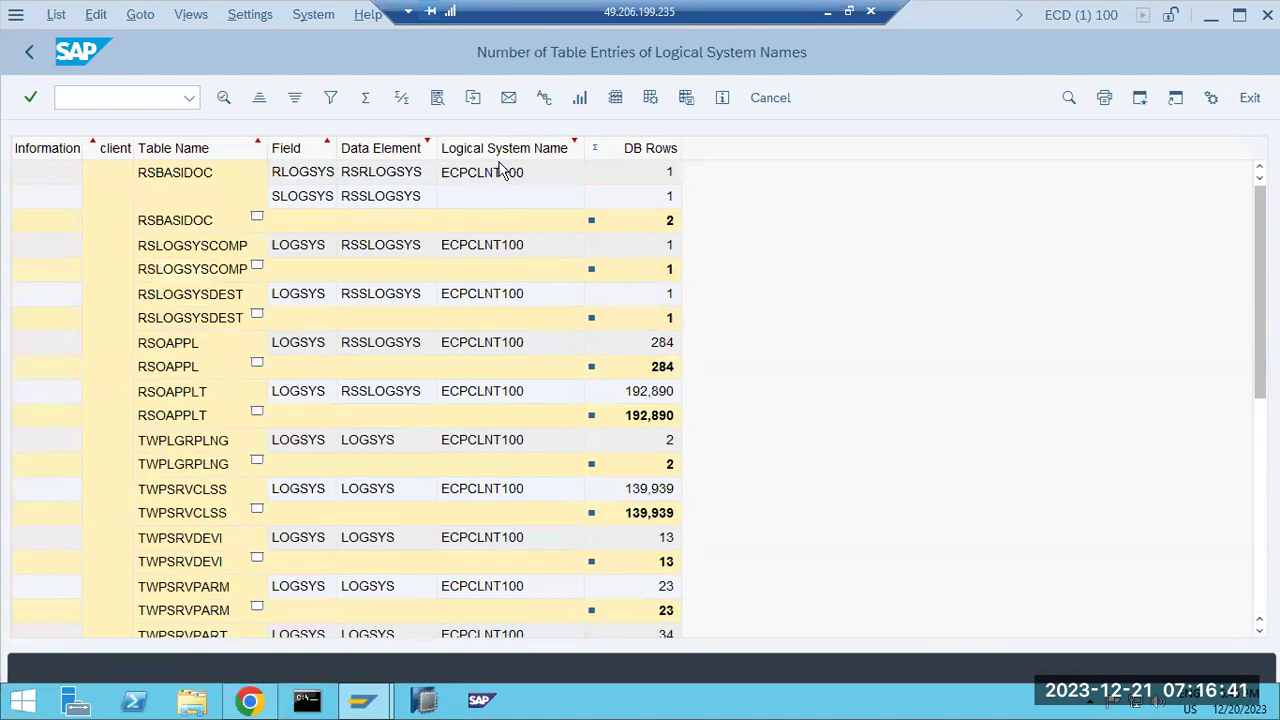
{"action": "scroll", "coordinate": [655, 414], "scroll_direction": "down", "scroll_amount": 6}
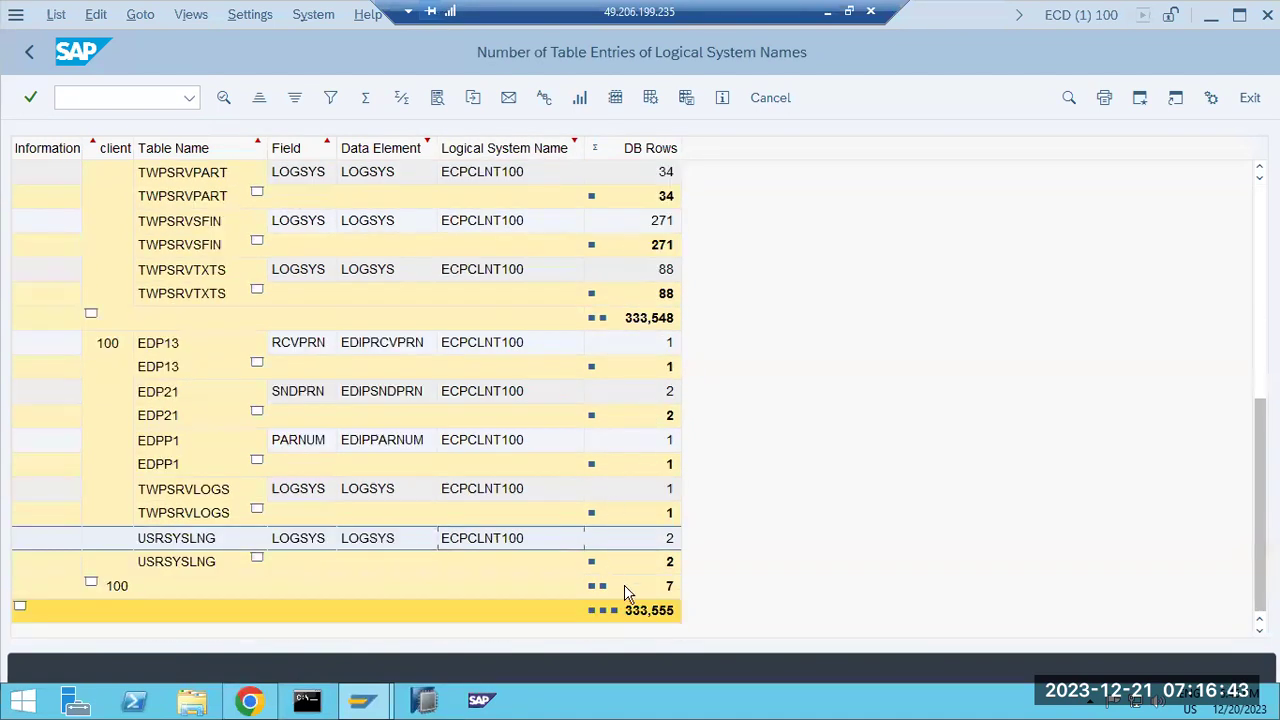
- Copy the grand total of DB Rows from the result list into the Paint notes, below RBDLS_CHECK
{"action": "left_click", "coordinate": [650, 619]}
{"action": "right_click", "coordinate": [650, 619]}
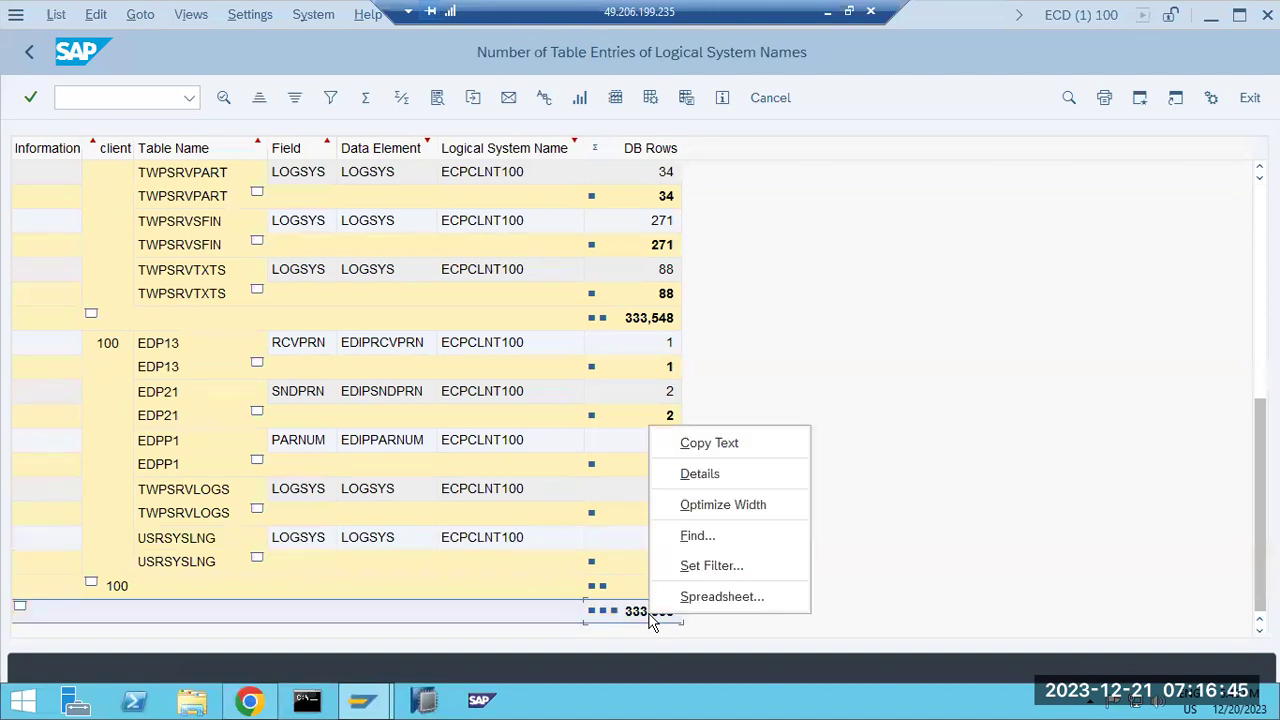
{"action": "left_click", "coordinate": [737, 446]}
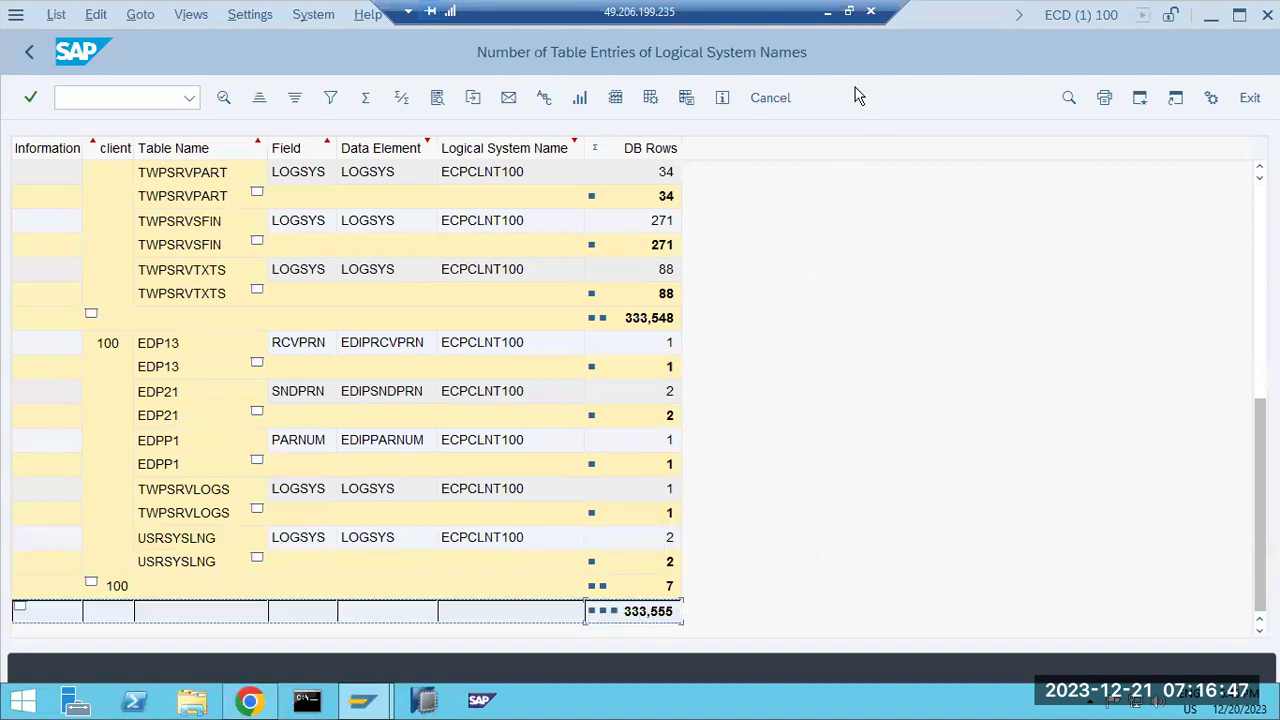
{"action": "left_click", "coordinate": [828, 12]}
{"action": "left_click", "coordinate": [482, 347]}
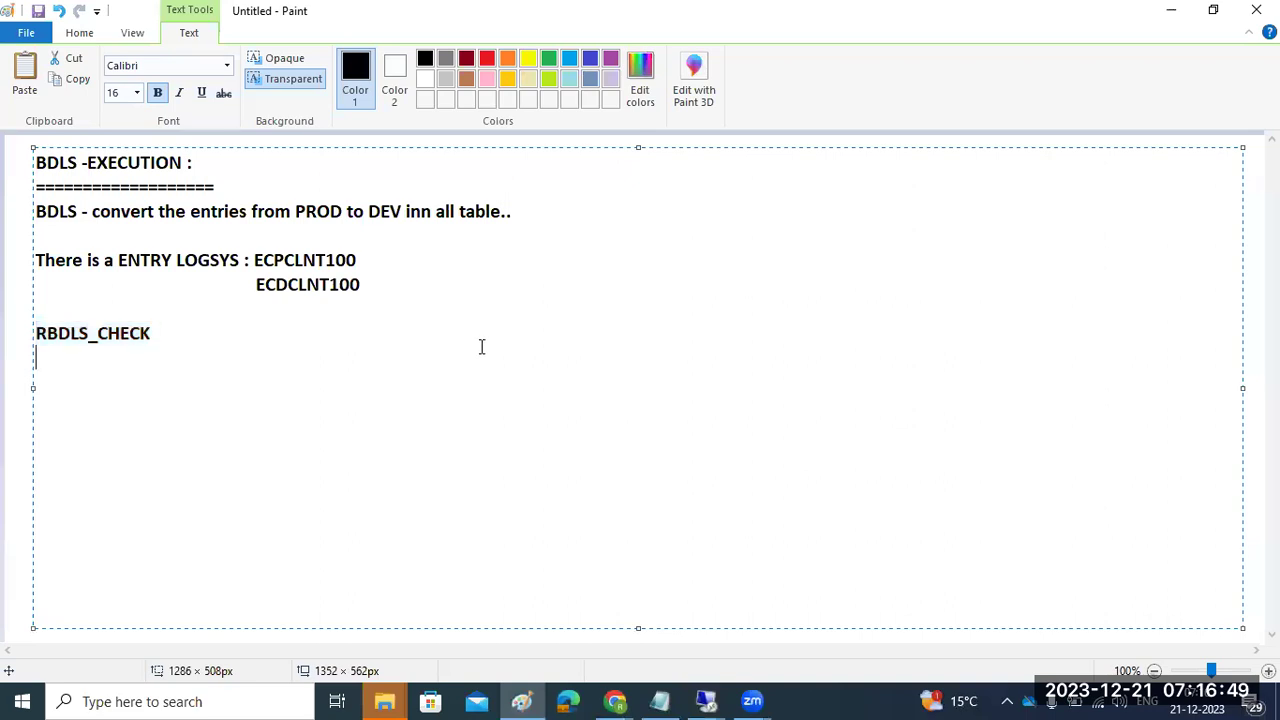
{"action": "key", "text": "Return"}
{"action": "key", "text": "ctrl+v"}
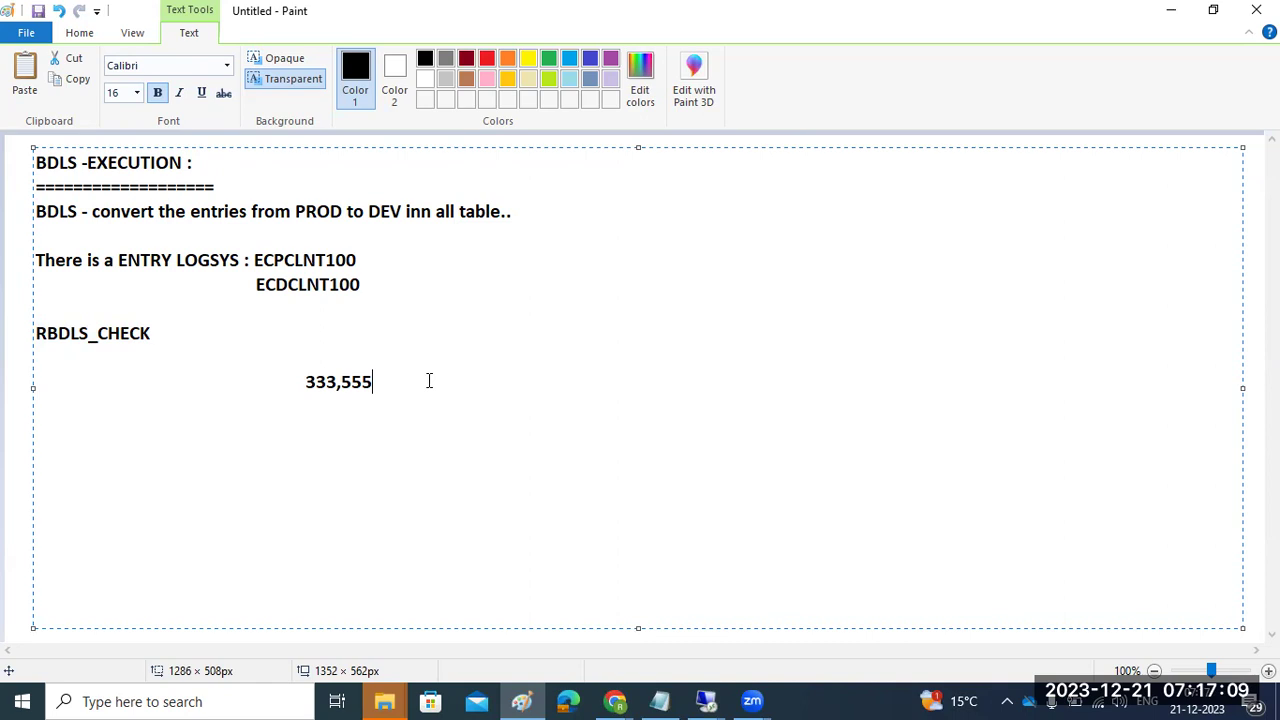
- Return to the check's selection screen in the remote SAP session and rerun it with Cross-Client enabled and 50,000 entries per package
{"action": "left_click", "coordinate": [706, 701]}
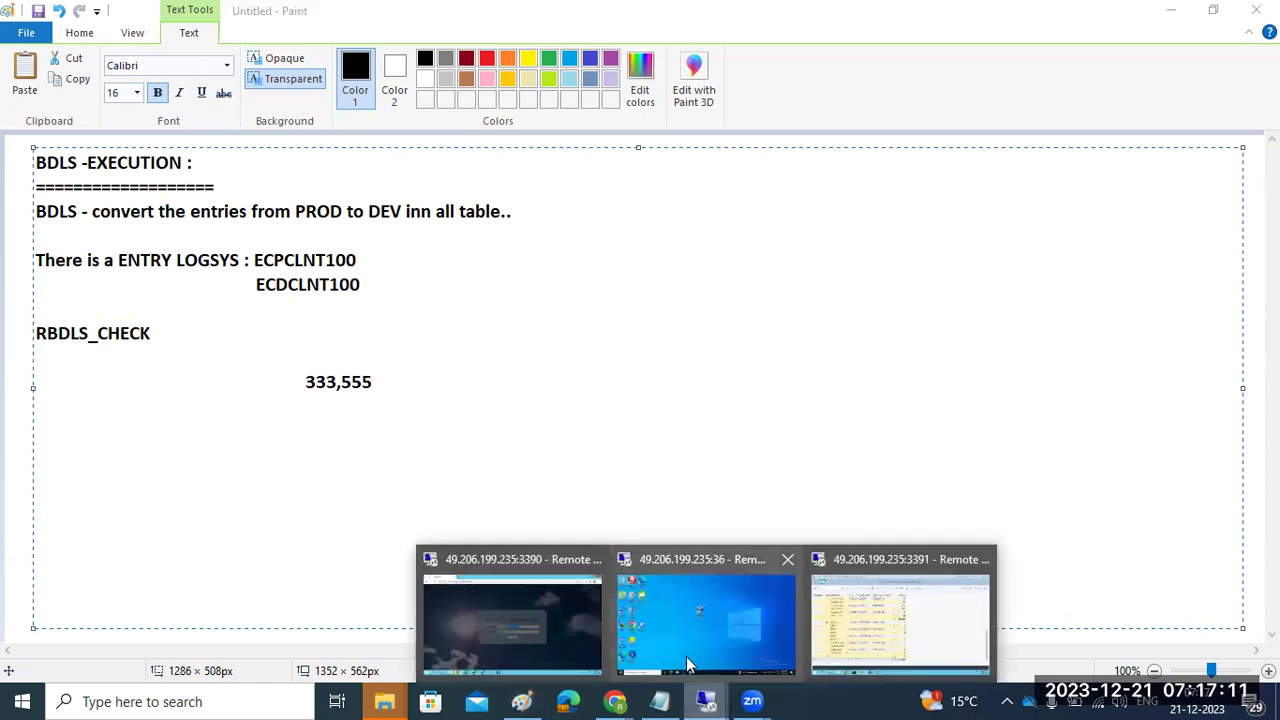
{"action": "left_click", "coordinate": [935, 632]}
{"action": "left_click", "coordinate": [36, 64]}
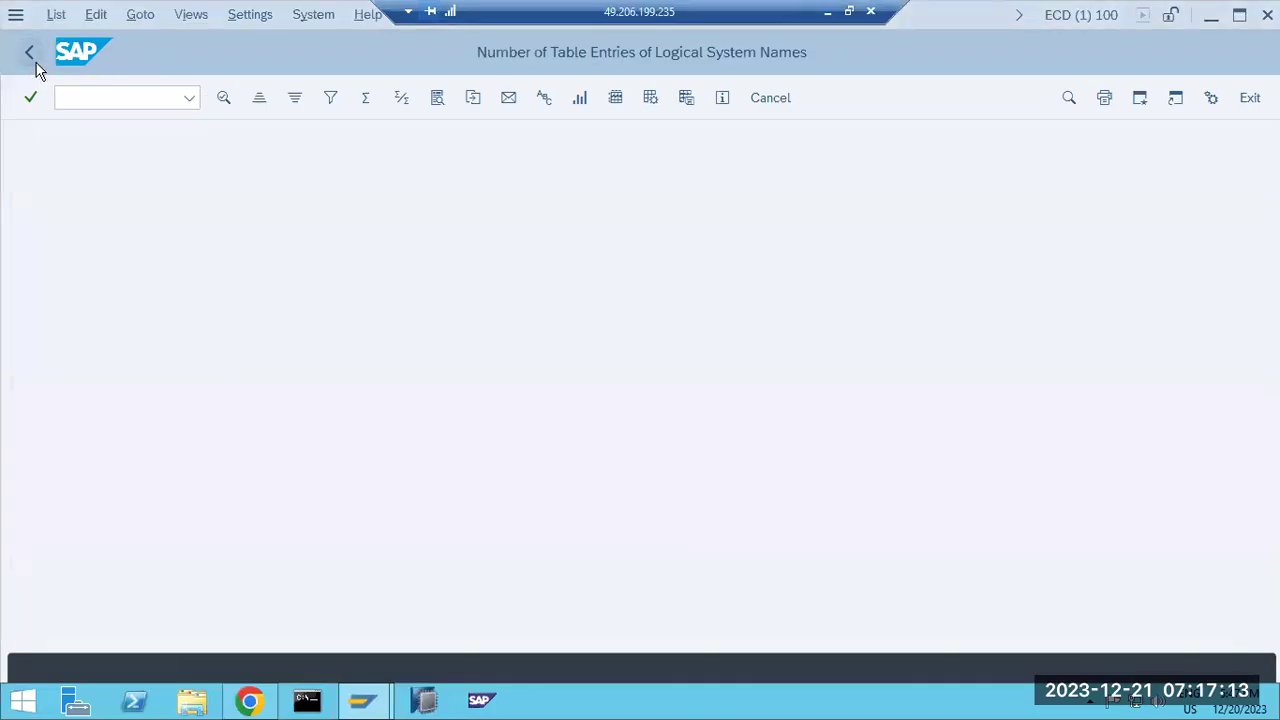
{"action": "left_click", "coordinate": [104, 99]}
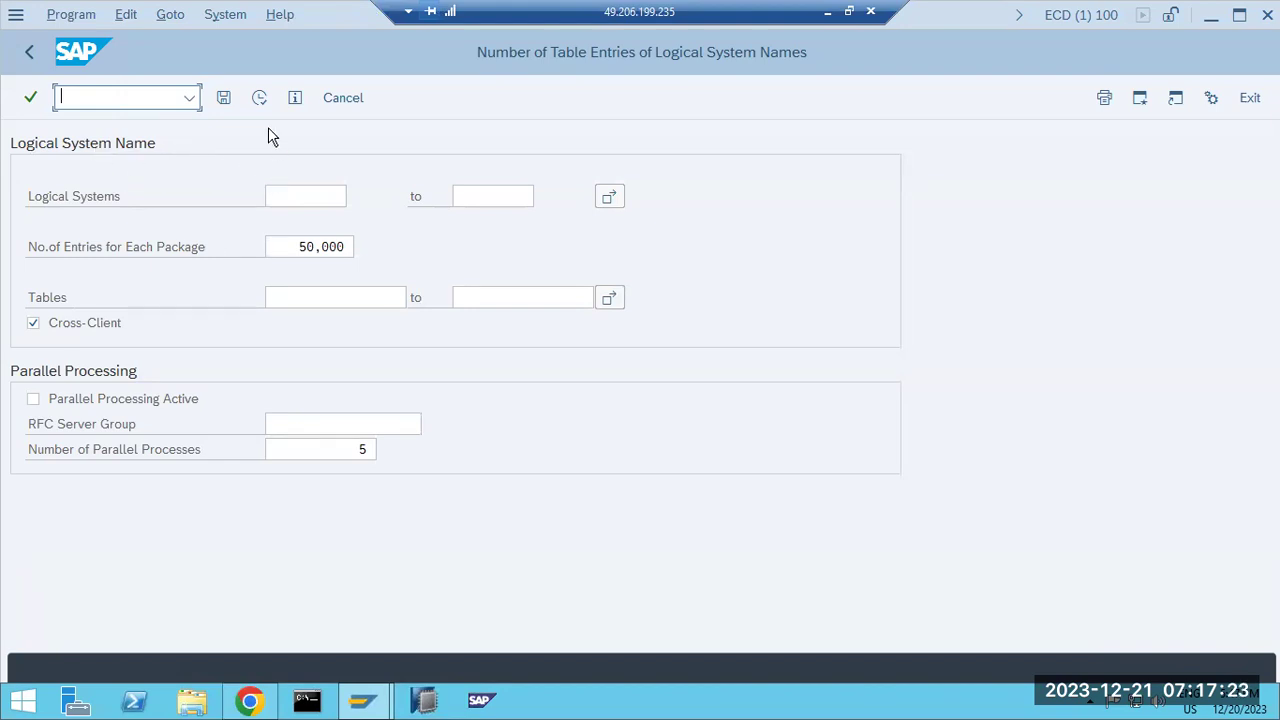
{"action": "left_click", "coordinate": [297, 246]}
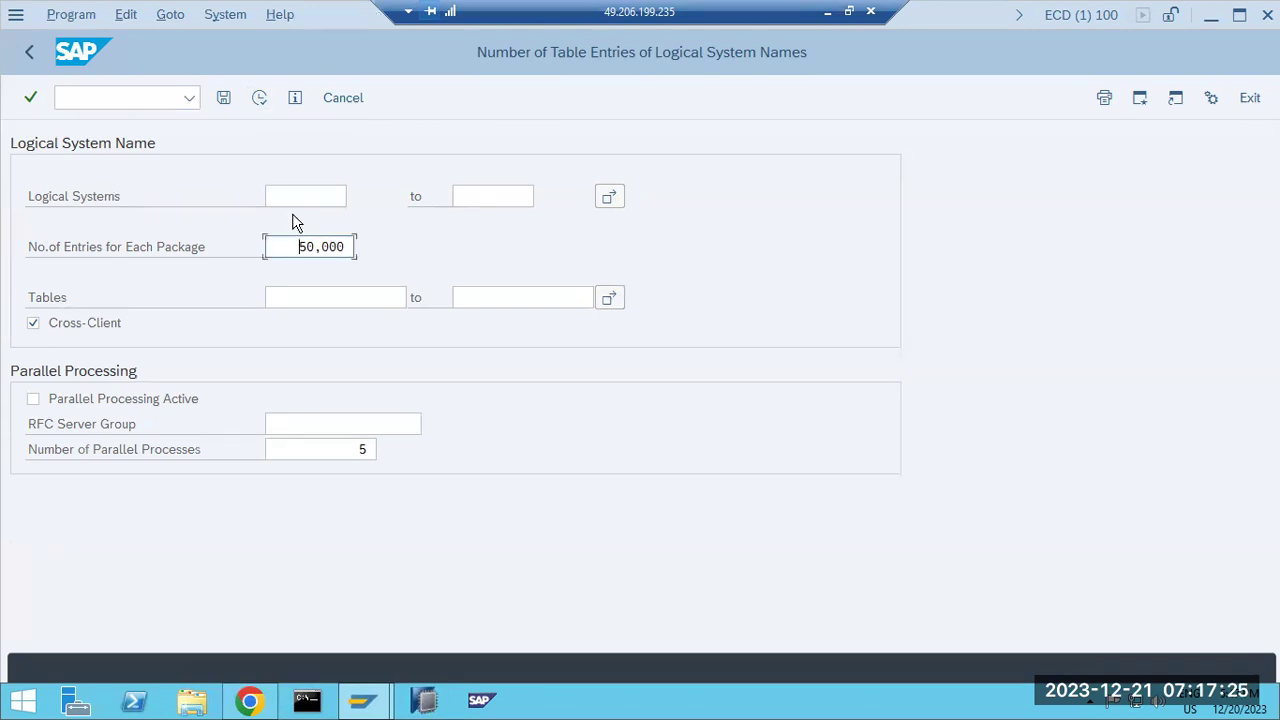
{"action": "left_click", "coordinate": [260, 99]}
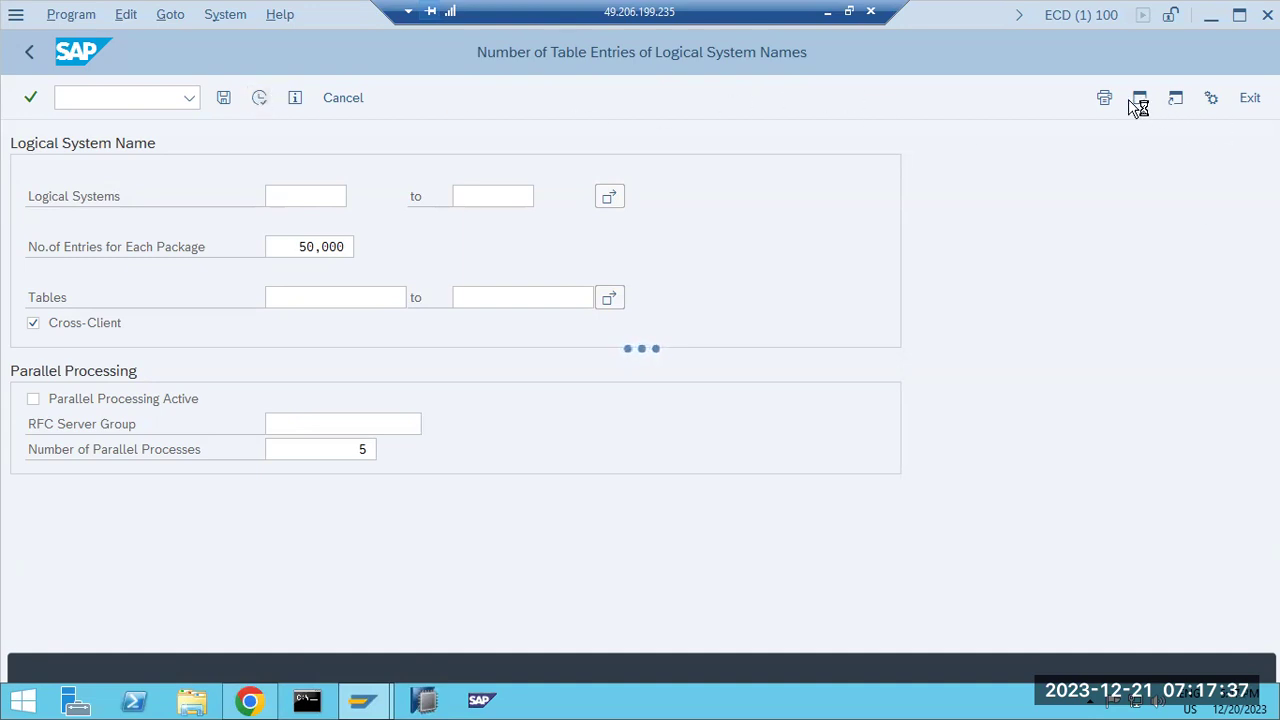
{"action": "mouse_move", "coordinate": [358, 705]}
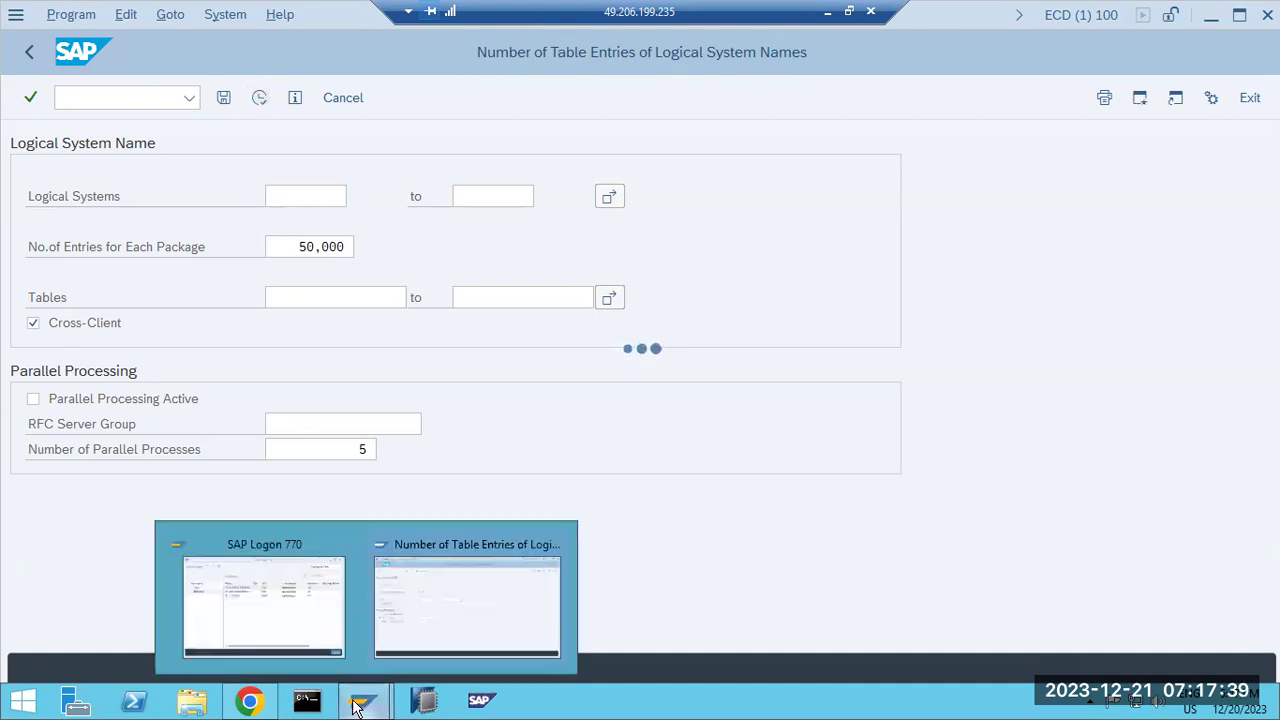
{"action": "left_click", "coordinate": [428, 645]}
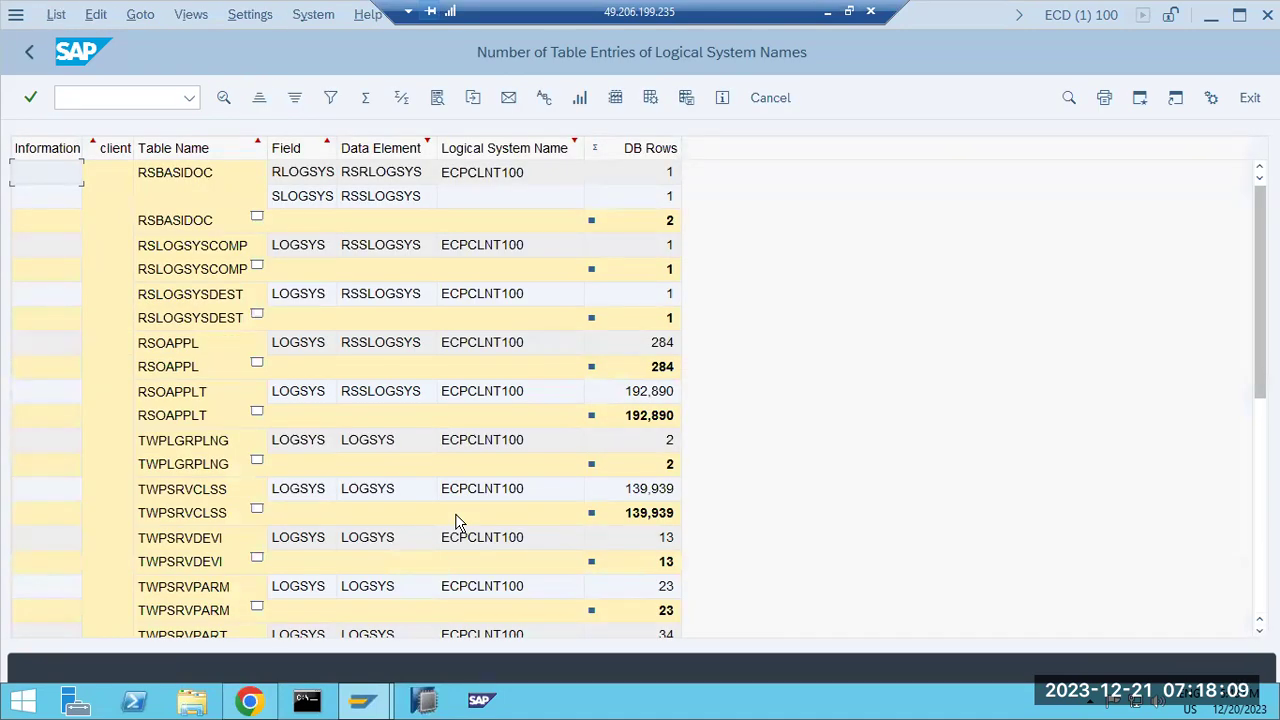
{"action": "left_click", "coordinate": [167, 177]}
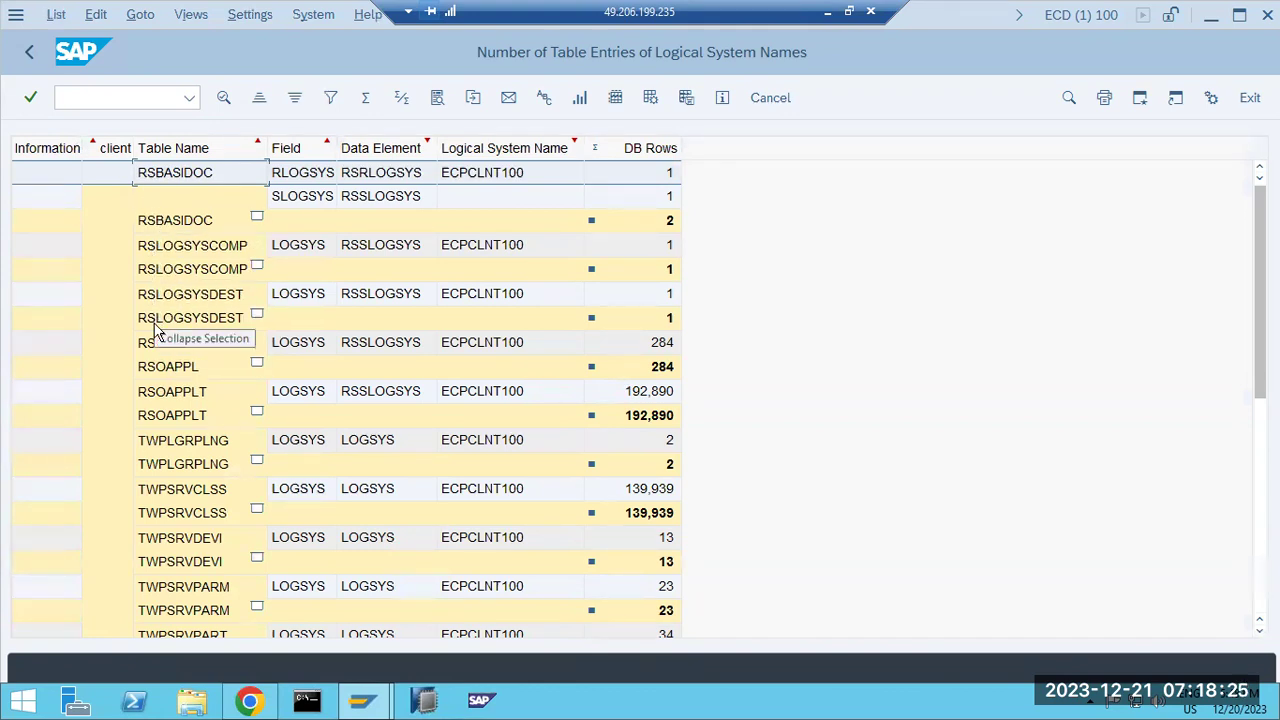
- Open the logical system name update tool with transaction BDLS in a second SAP session
{"action": "mouse_move", "coordinate": [378, 706]}
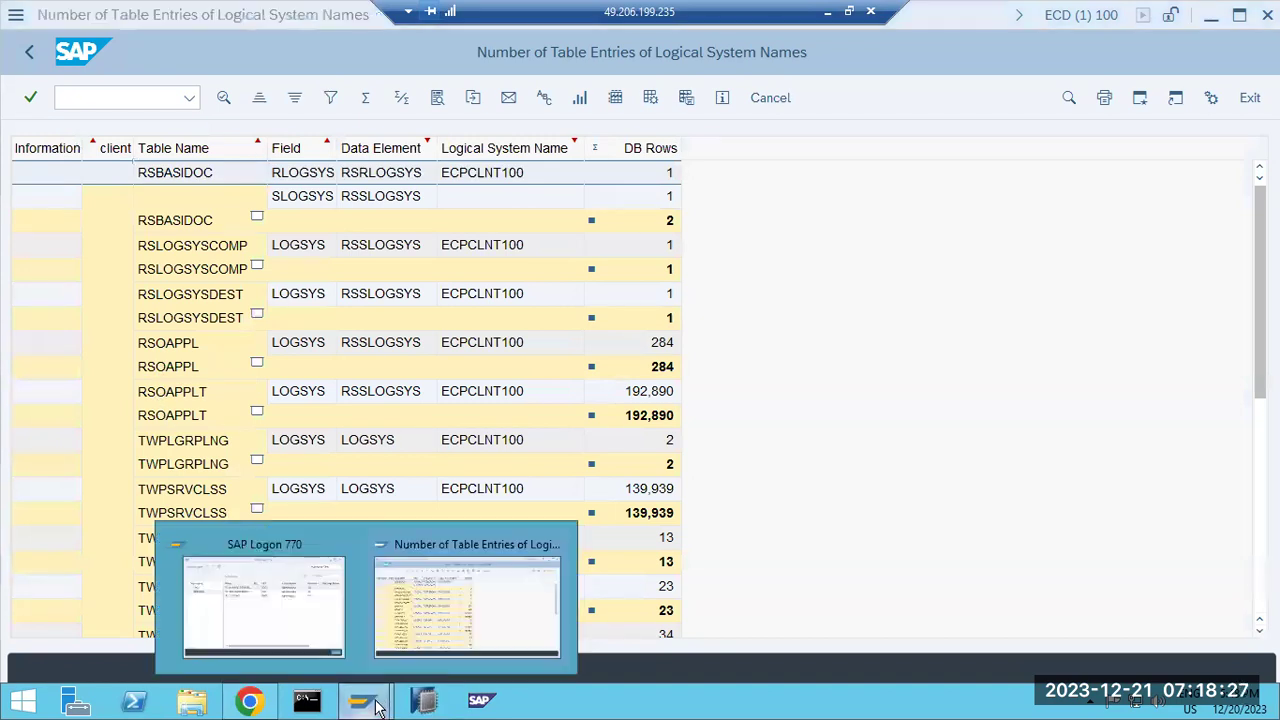
{"action": "left_click", "coordinate": [474, 620]}
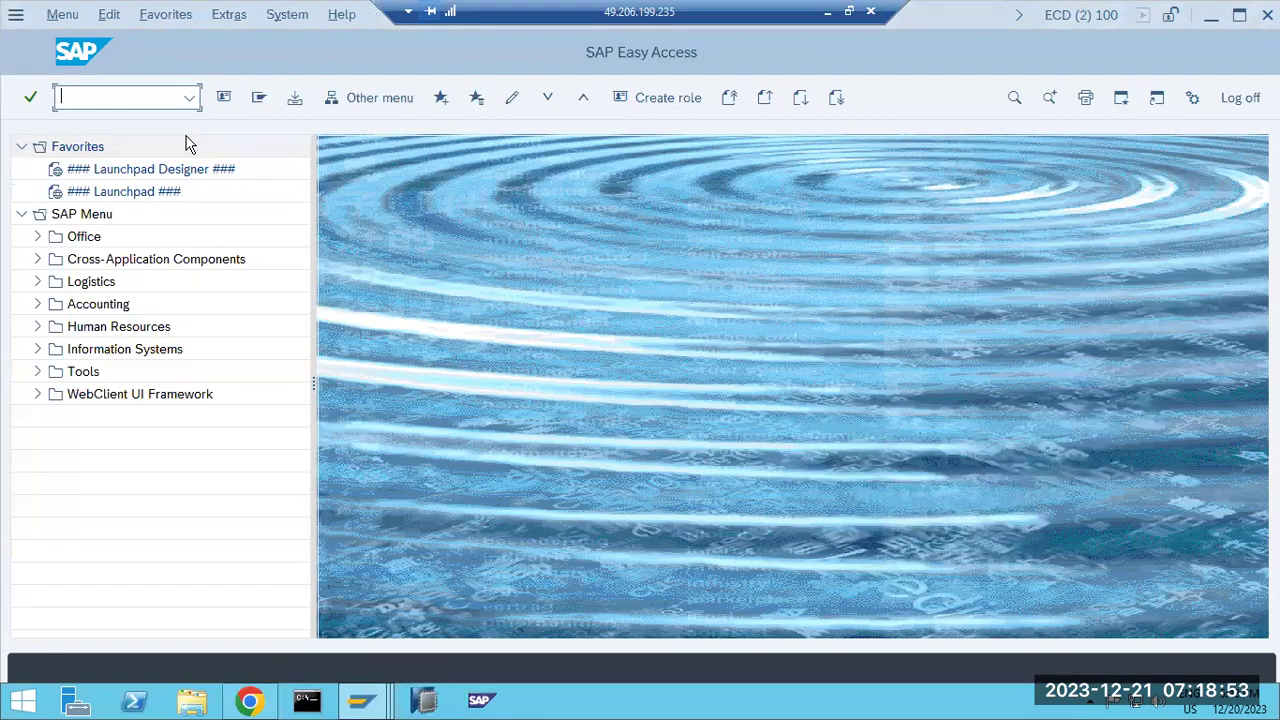
{"action": "type", "text": "bdls"}
{"action": "key", "text": "Return"}
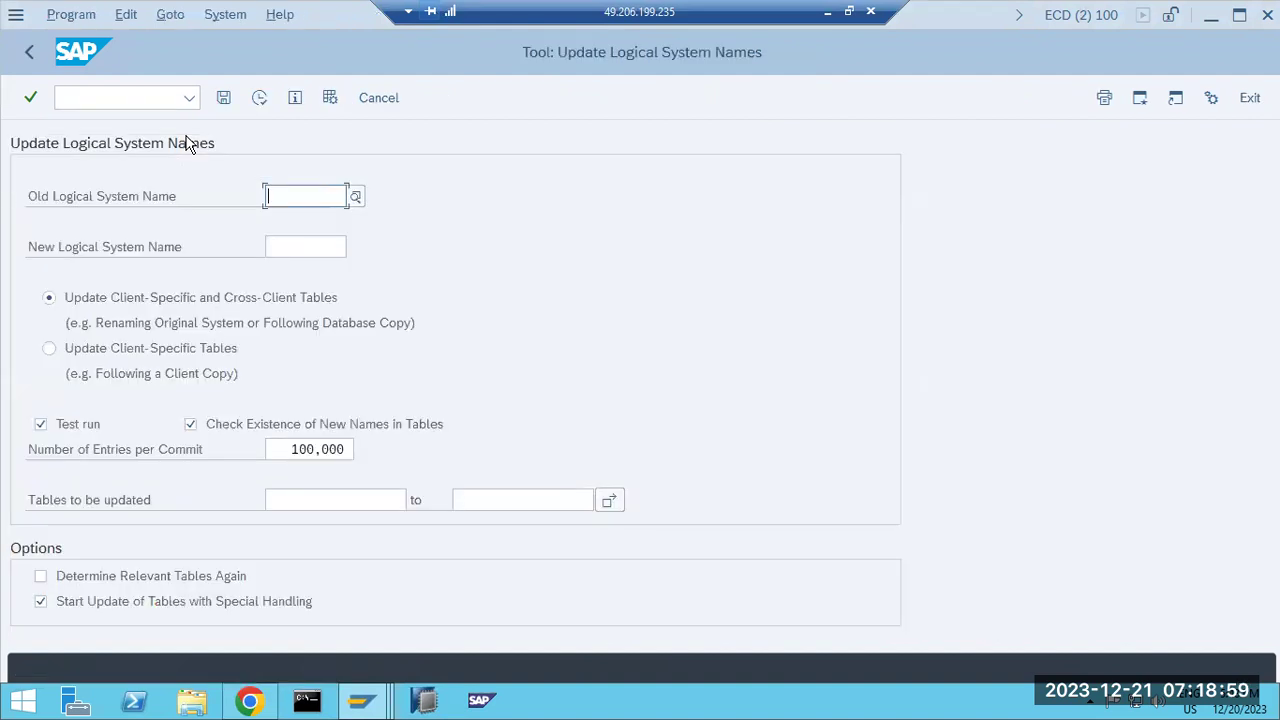
- Set the old logical system name to ECPCLNT100 and the new one to ECDCLNT100, with the test run and new-name existence check disabled
{"action": "type", "text": "ECPCLNT100"}
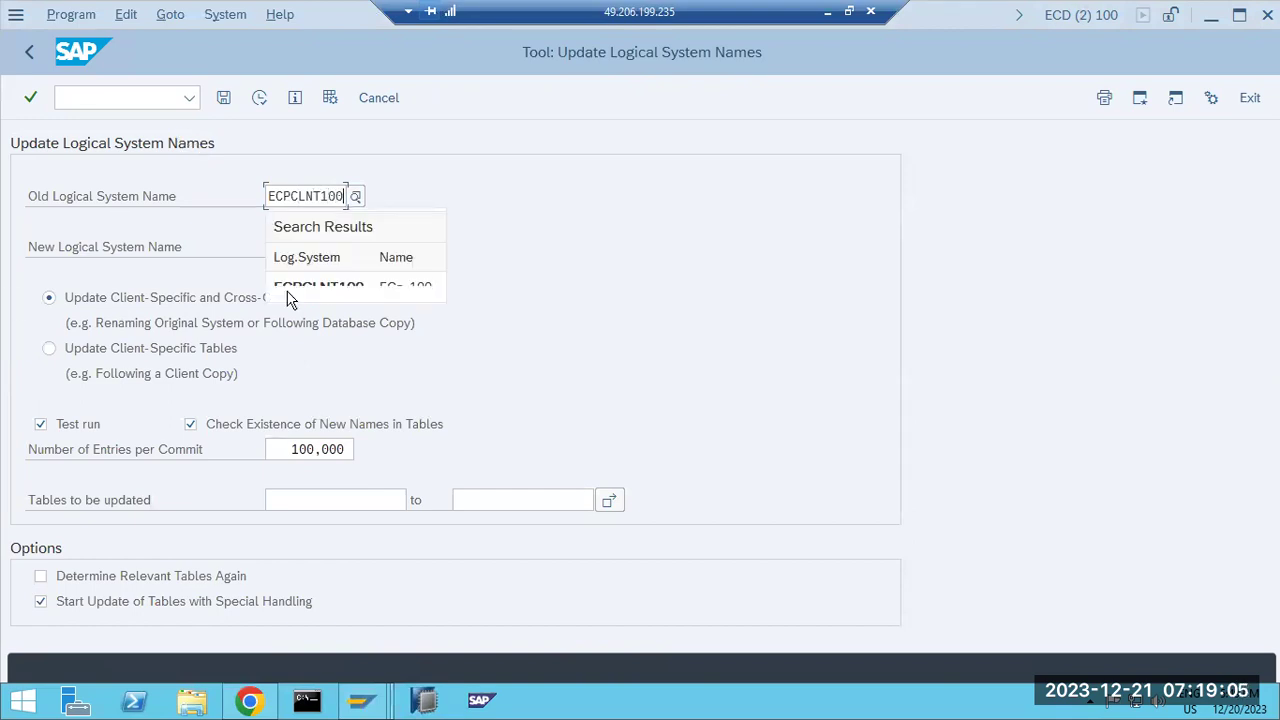
{"action": "left_click", "coordinate": [318, 287]}
{"action": "left_click", "coordinate": [283, 244]}
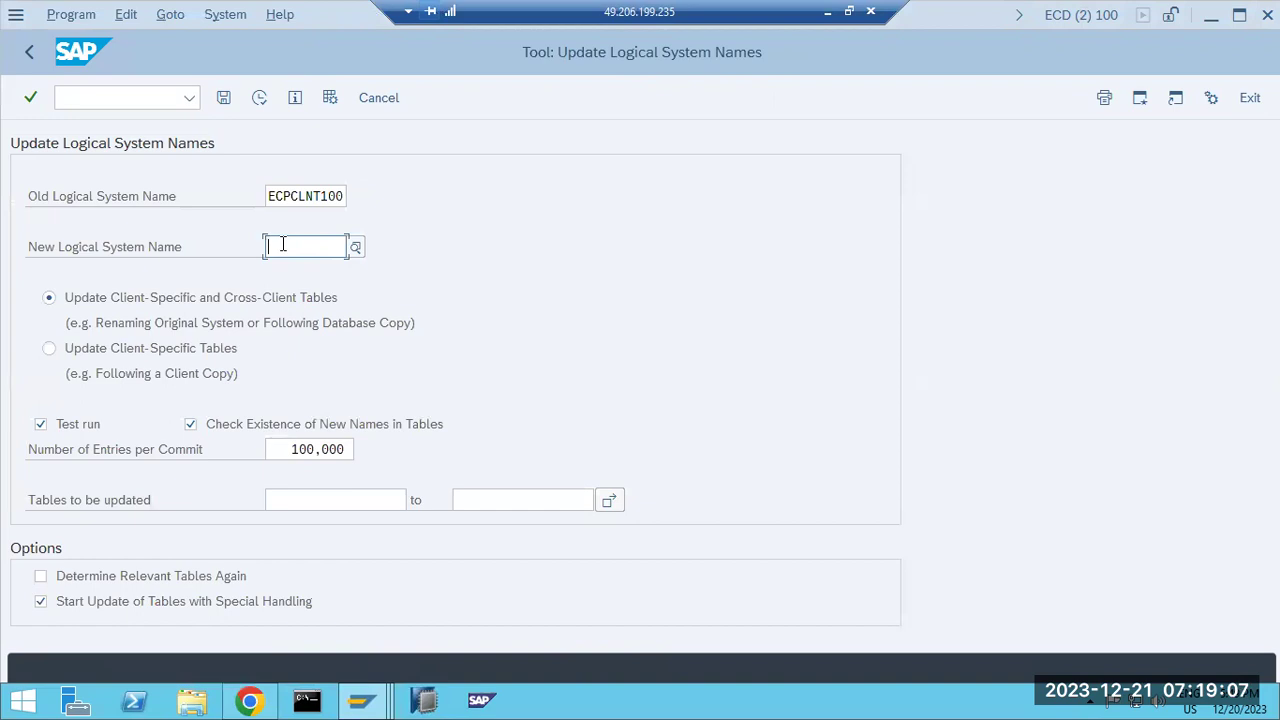
{"action": "type", "text": "ECDCLNT100"}
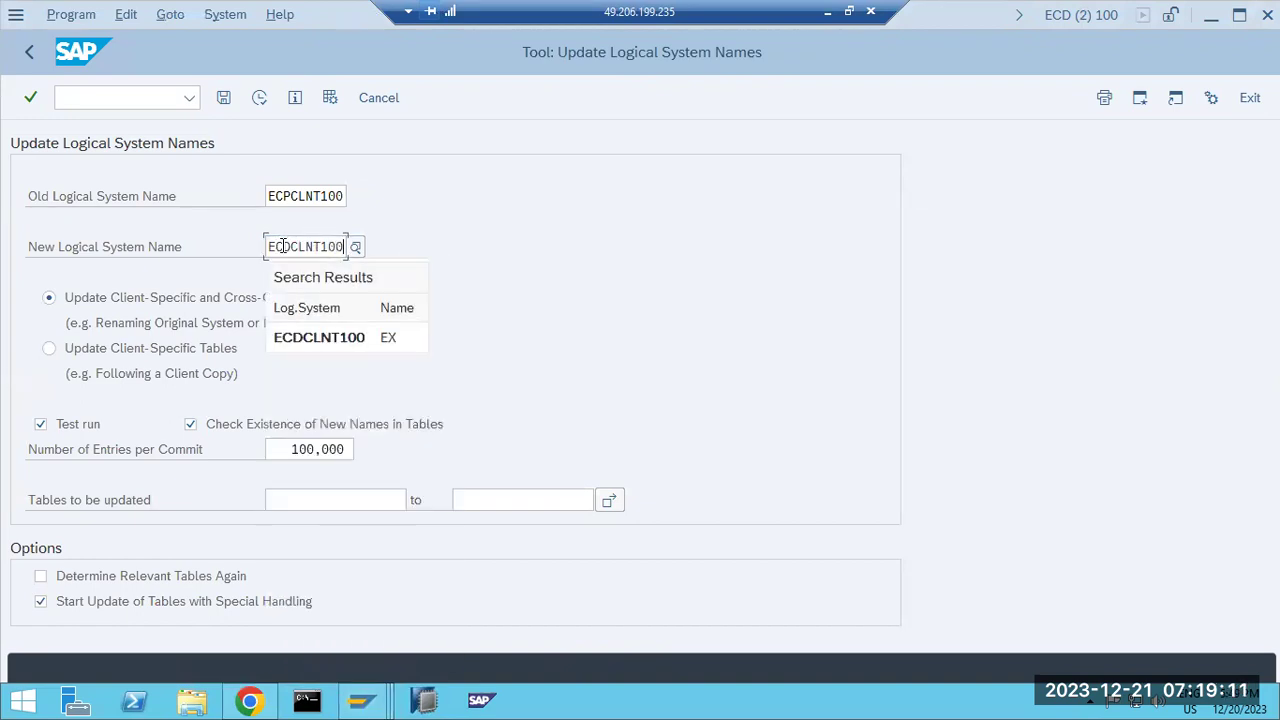
{"action": "left_click", "coordinate": [323, 342]}
{"action": "left_click", "coordinate": [86, 429]}
{"action": "left_click", "coordinate": [189, 427]}
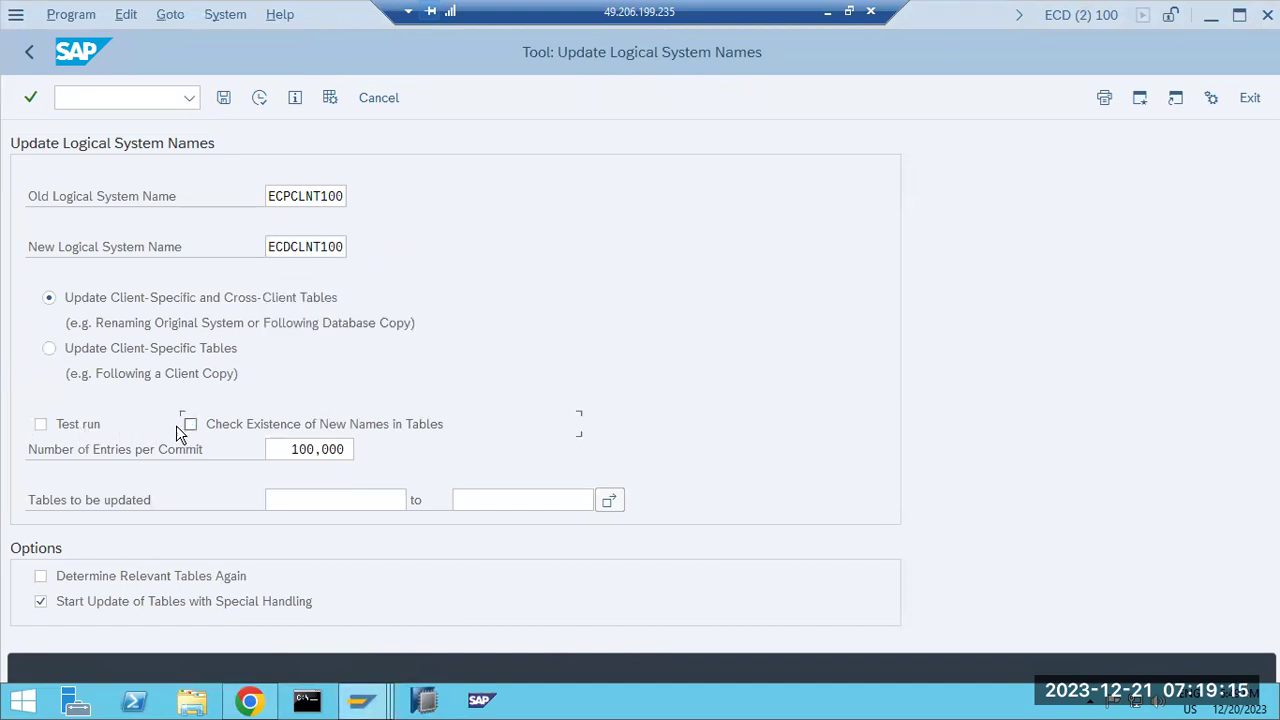
- Copy the RSOAPPLT row from the table entries list into the Paint notes, below the grand total
{"action": "left_click", "coordinate": [331, 503]}
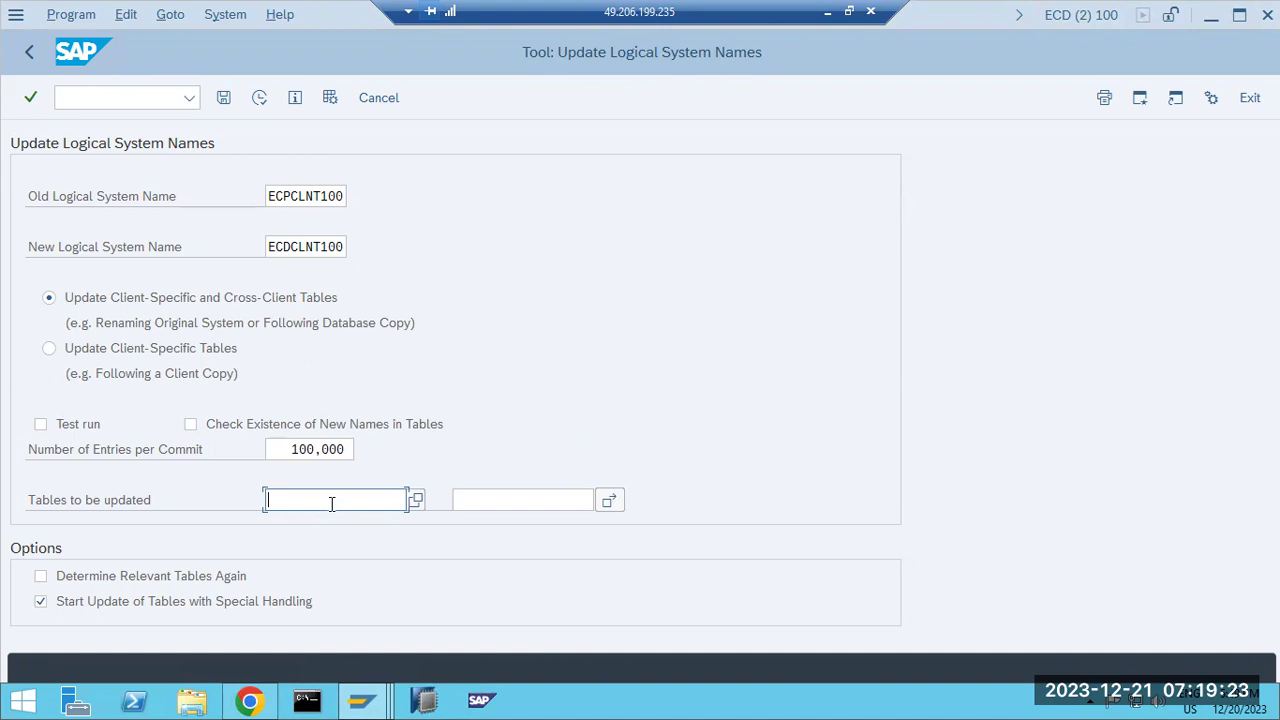
{"action": "mouse_move", "coordinate": [360, 700]}
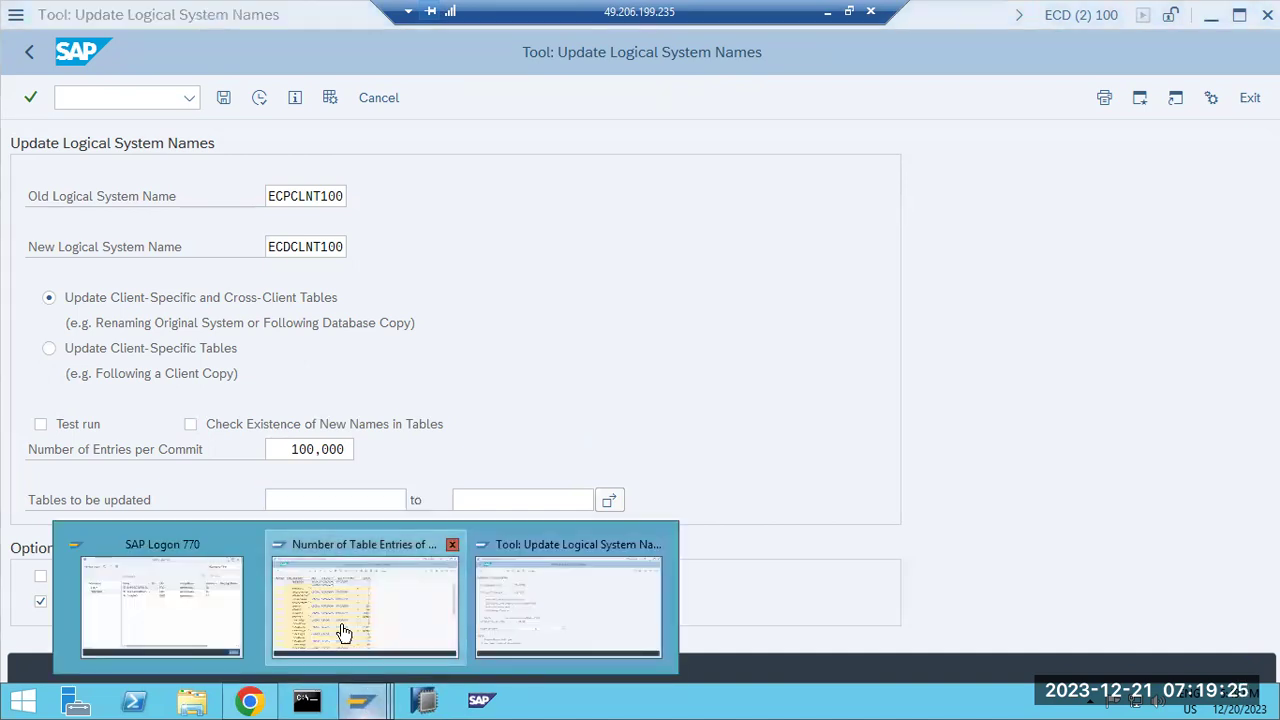
{"action": "left_click", "coordinate": [343, 630]}
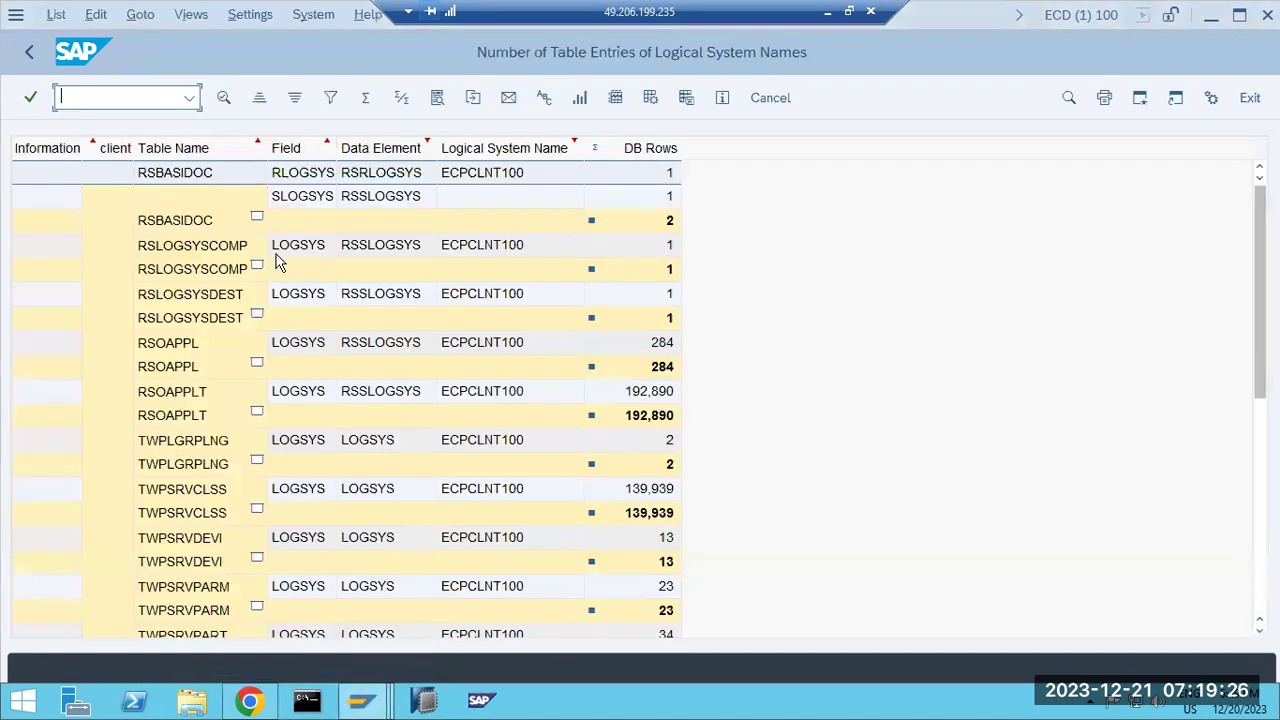
{"action": "left_click", "coordinate": [163, 497]}
{"action": "scroll", "coordinate": [163, 500], "scroll_direction": "down", "scroll_amount": 6}
{"action": "scroll", "coordinate": [163, 502], "scroll_direction": "up", "scroll_amount": 6}
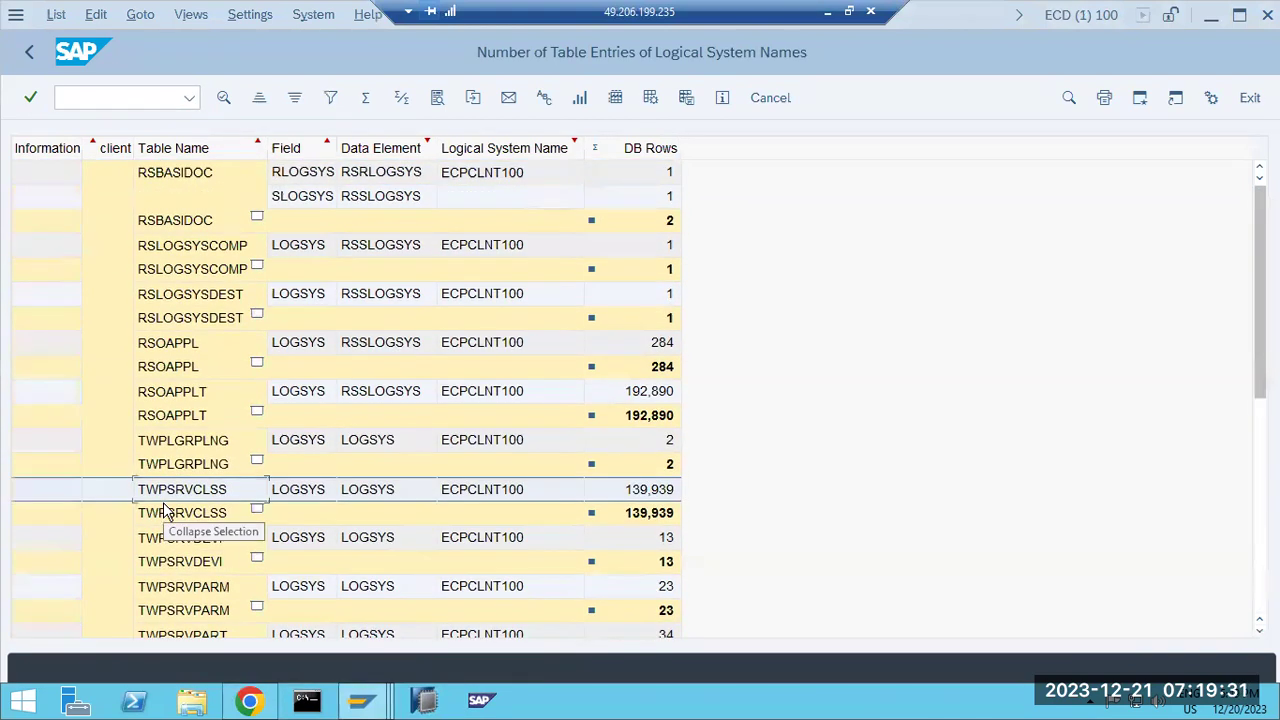
{"action": "left_click", "coordinate": [174, 397]}
{"action": "right_click", "coordinate": [170, 397]}
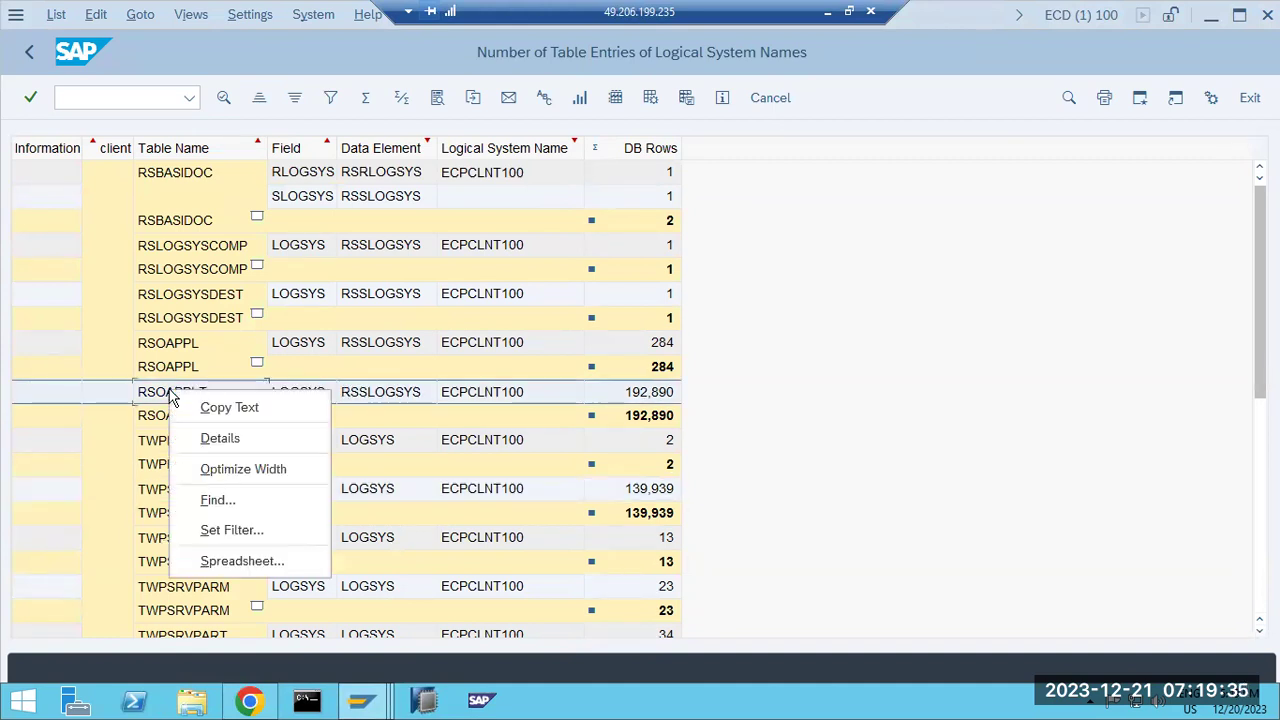
{"action": "left_click", "coordinate": [208, 408]}
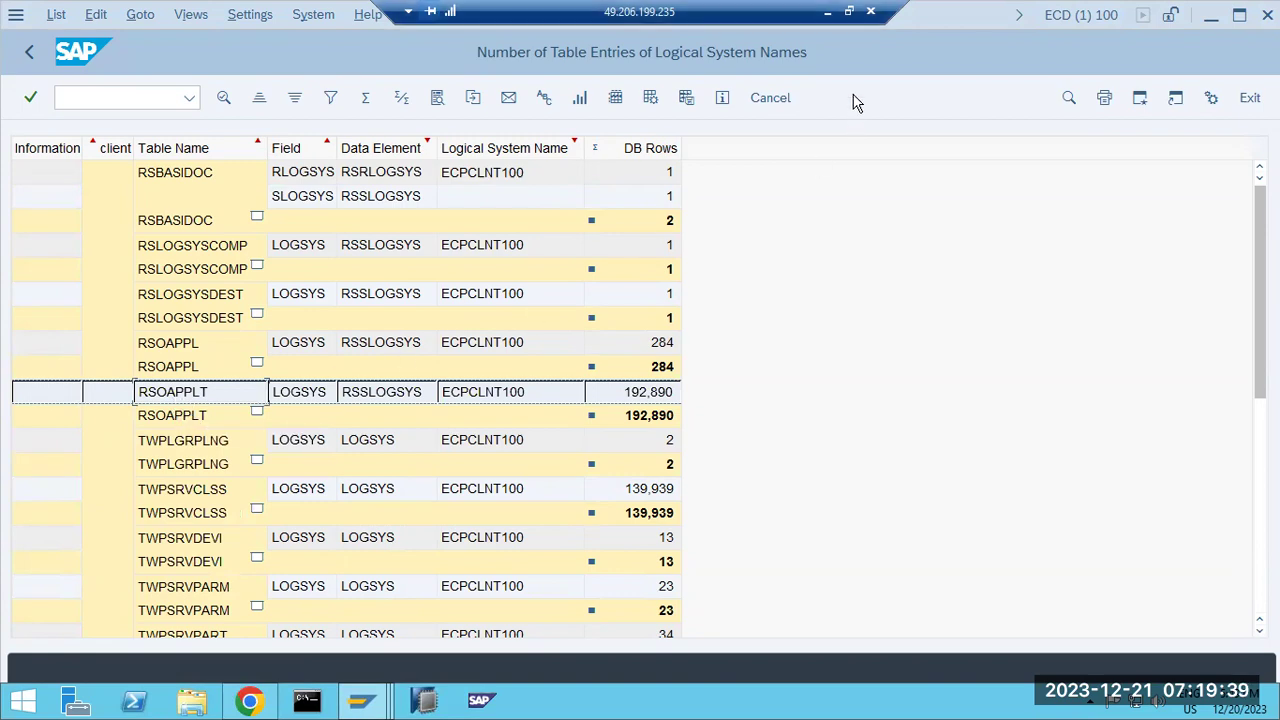
{"action": "left_click", "coordinate": [828, 12]}
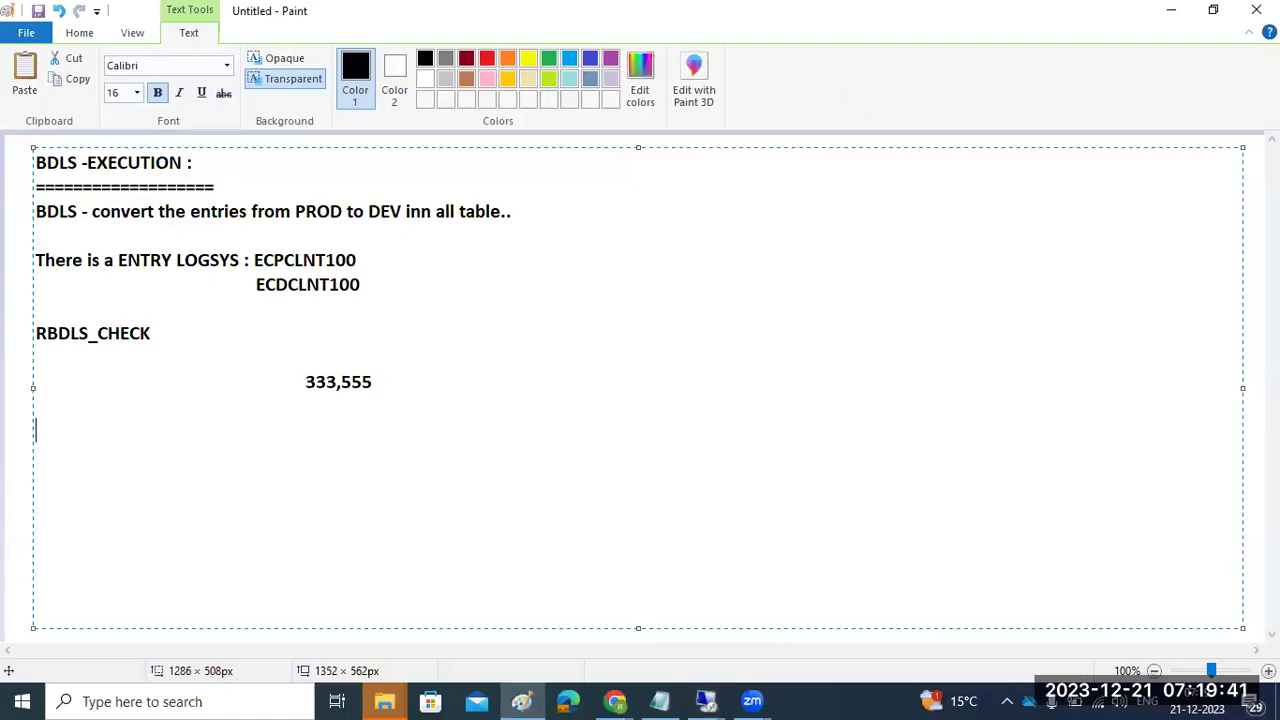
{"action": "key", "text": "ctrl+v"}
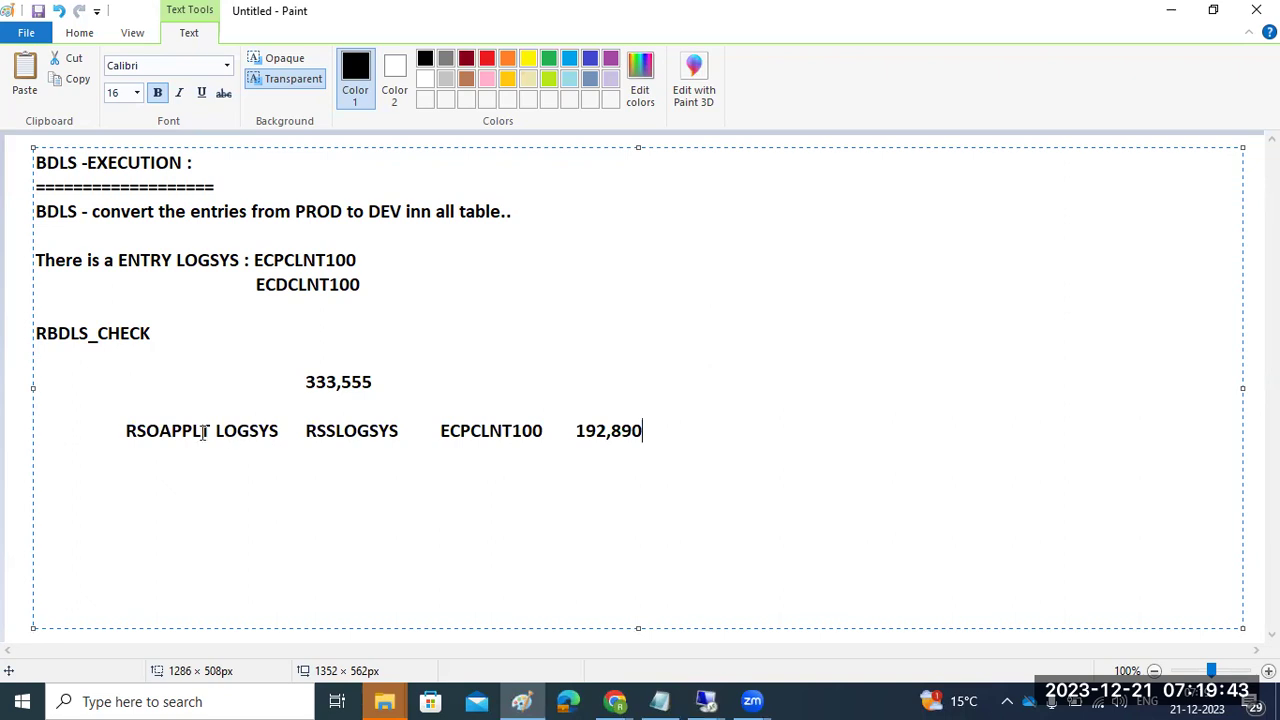
- Copy the table name RSOAPPLT from the Paint notes into the tables to be updated of the remote logical system name tool
{"action": "double_click", "coordinate": [170, 432]}
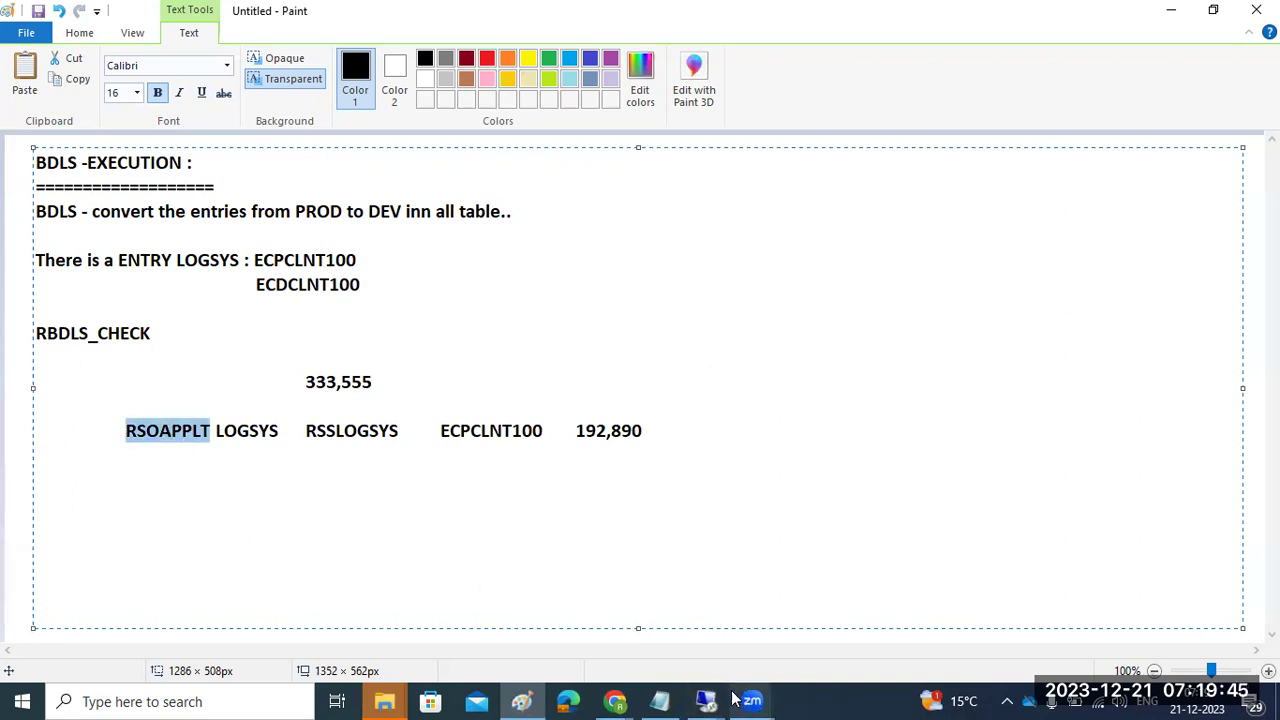
{"action": "mouse_move", "coordinate": [706, 700]}
{"action": "left_click", "coordinate": [849, 602]}
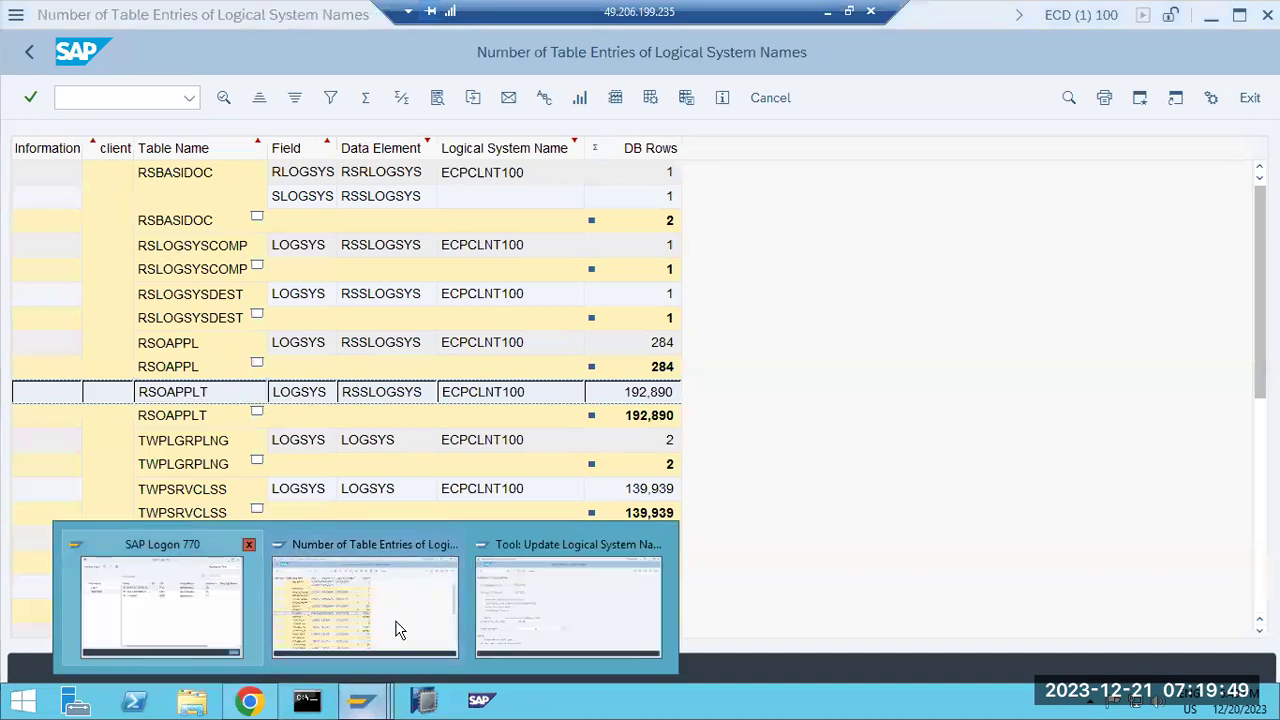
{"action": "left_click", "coordinate": [563, 611]}
{"action": "key", "text": "ctrl+v"}
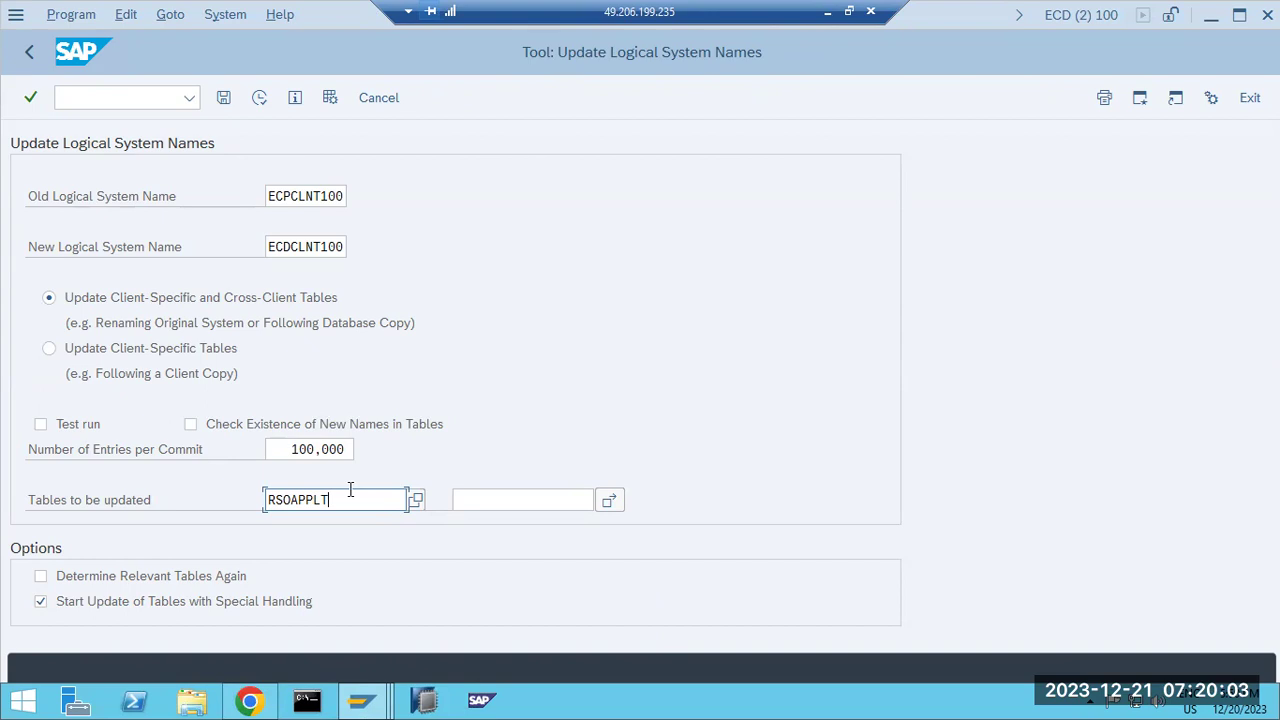
- Execute the logical system name conversion from ECPCLNT100 to ECDCLNT100 for table RSOAPPLT
{"action": "left_click_drag", "start_coordinate": [276, 505], "coordinate": [314, 502]}
{"action": "left_click", "coordinate": [259, 100]}
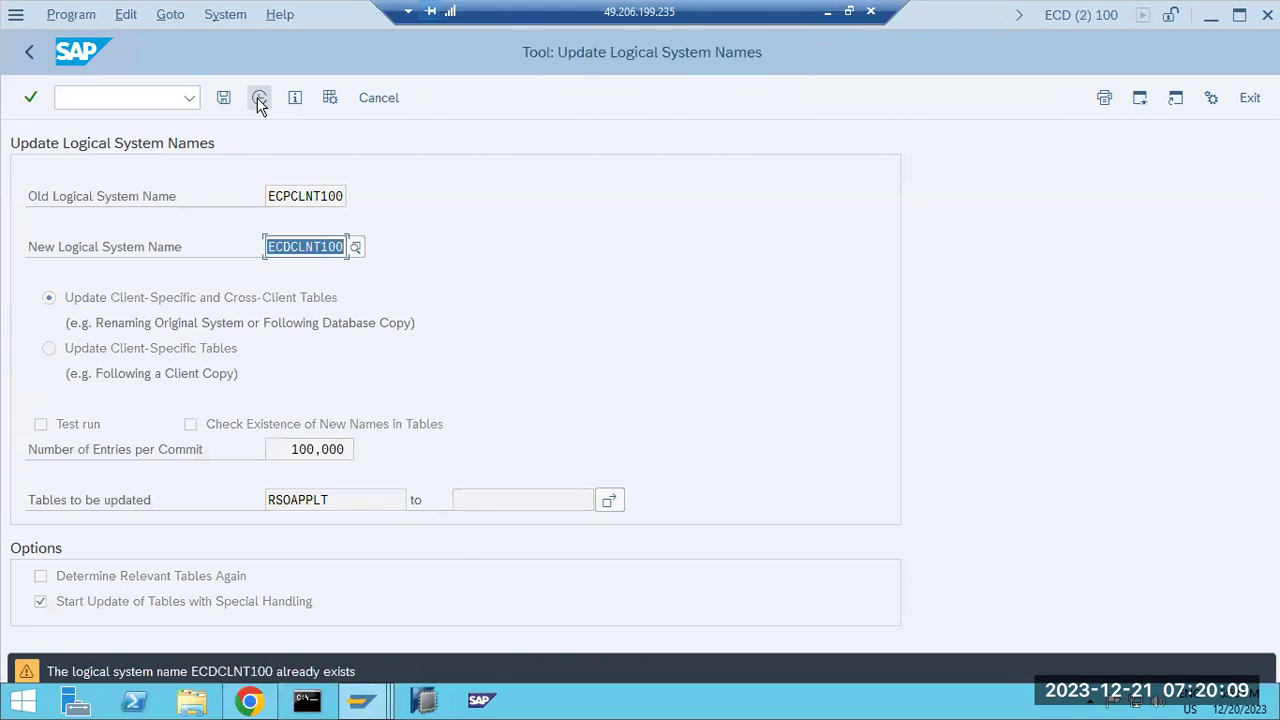
{"action": "left_click", "coordinate": [259, 100]}
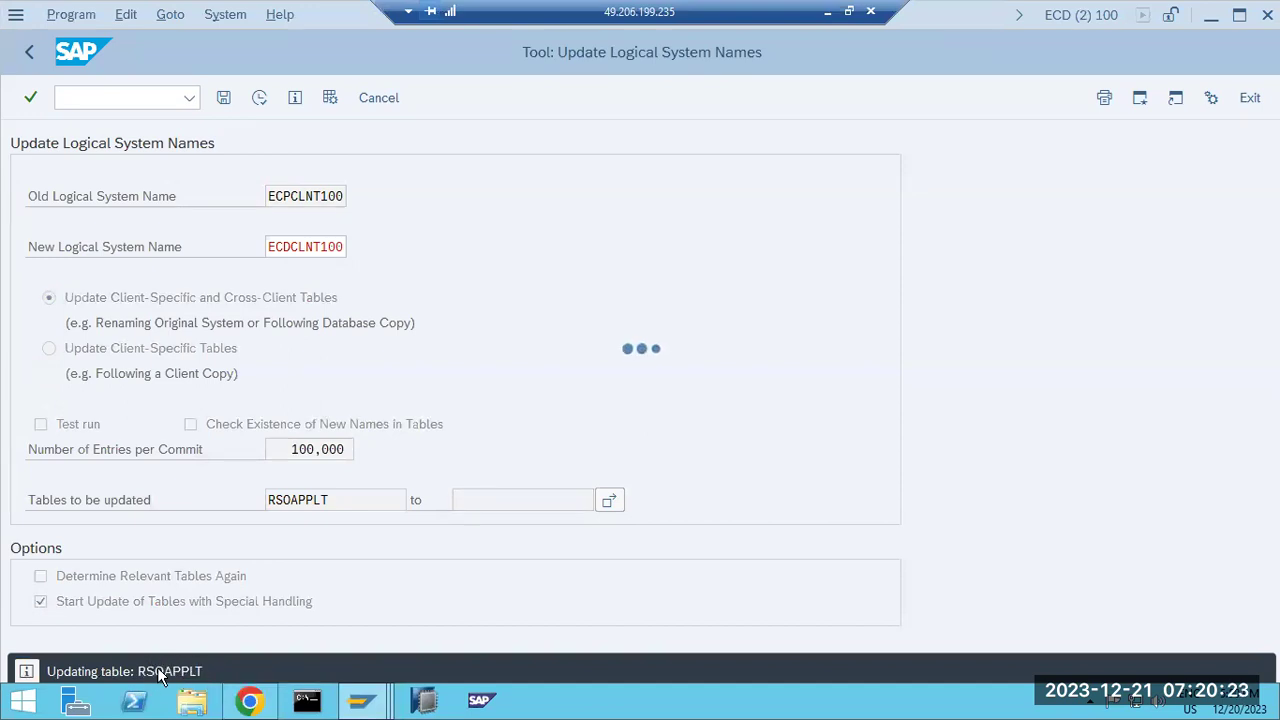
{"action": "mouse_move", "coordinate": [370, 705]}
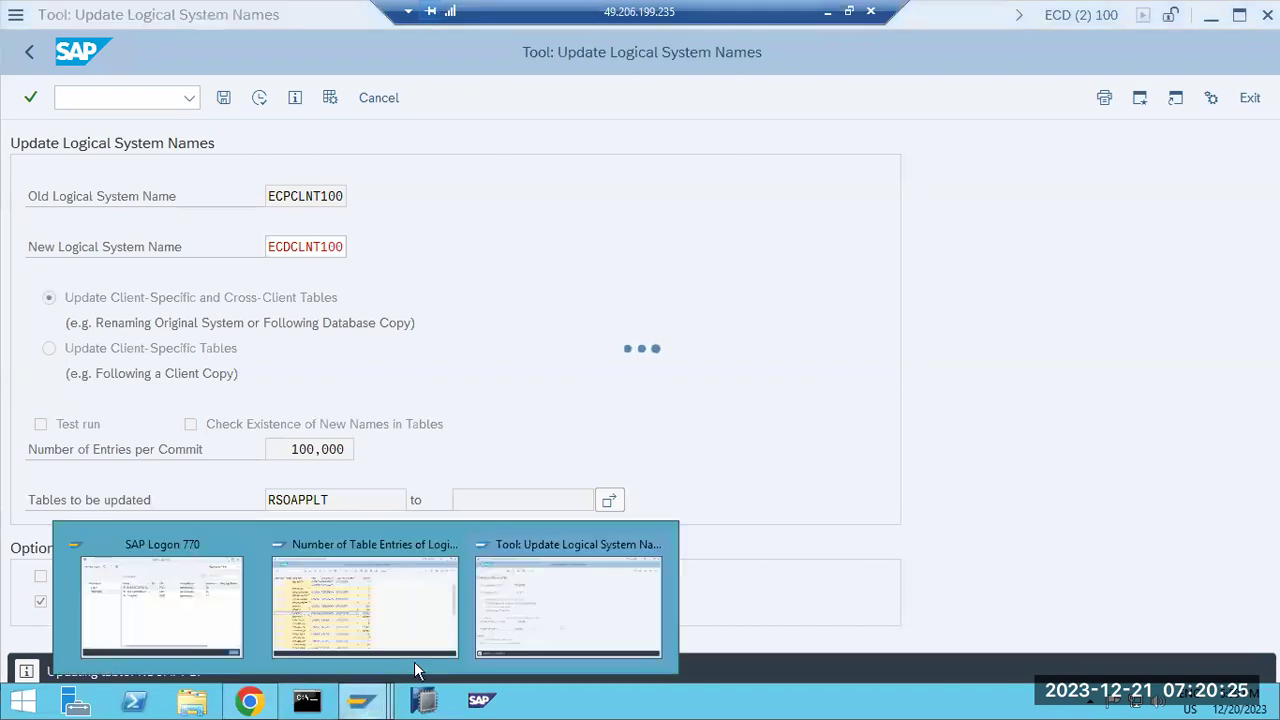
{"action": "left_click", "coordinate": [602, 620]}
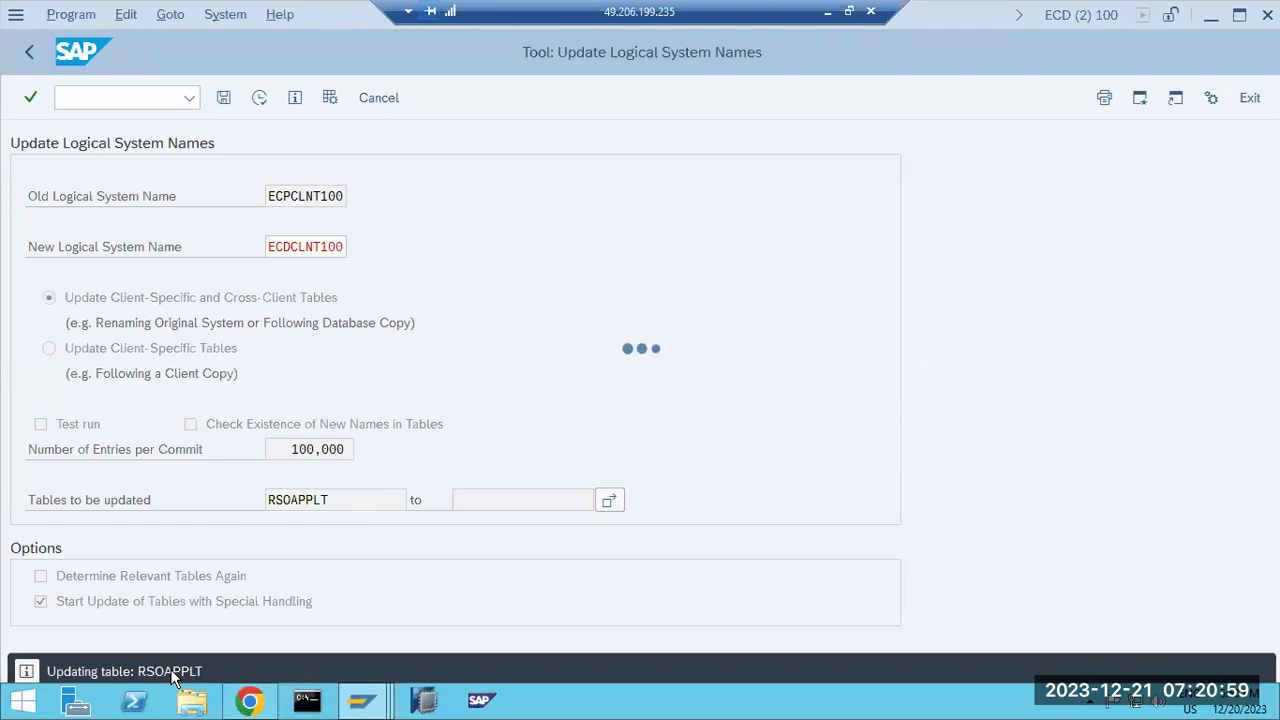
- Open a third SAP session and start the Data Browser in it with transaction SE16
{"action": "left_click", "coordinate": [362, 700]}
{"action": "left_click", "coordinate": [604, 614]}
{"action": "left_click", "coordinate": [16, 14]}
{"action": "left_click", "coordinate": [80, 233]}
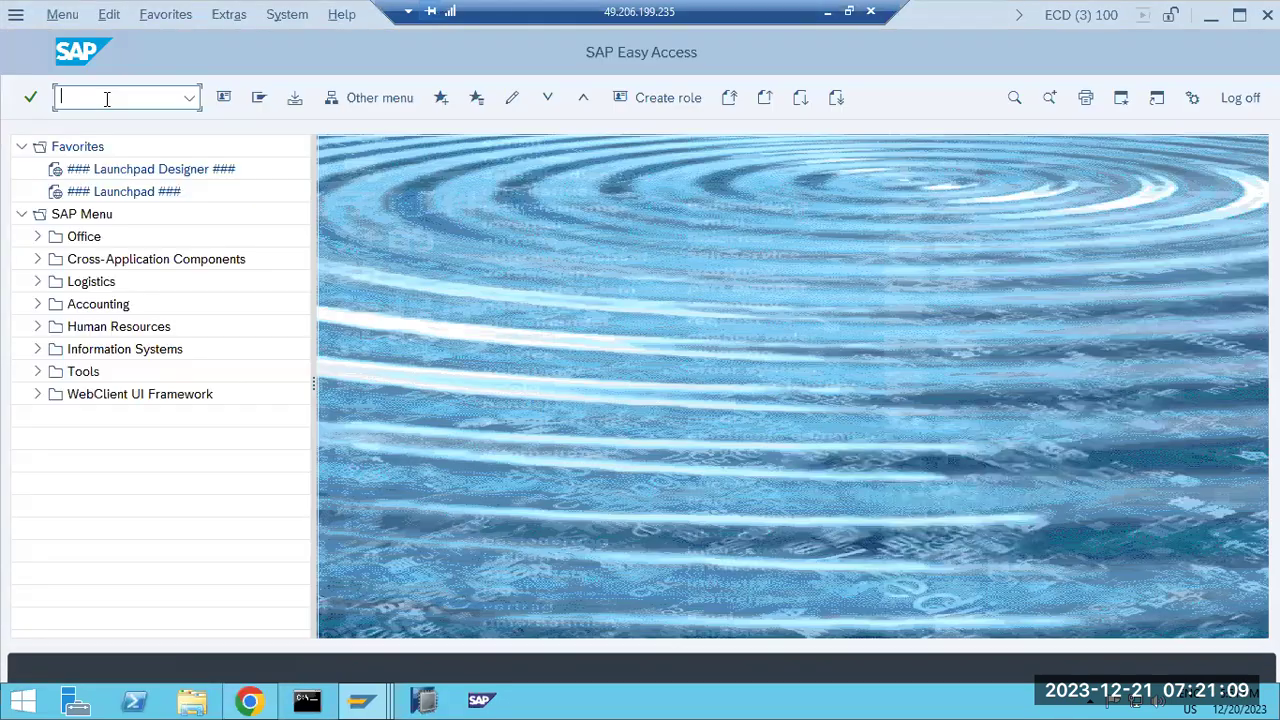
{"action": "type", "text": "se16"}
{"action": "key", "text": "Return"}
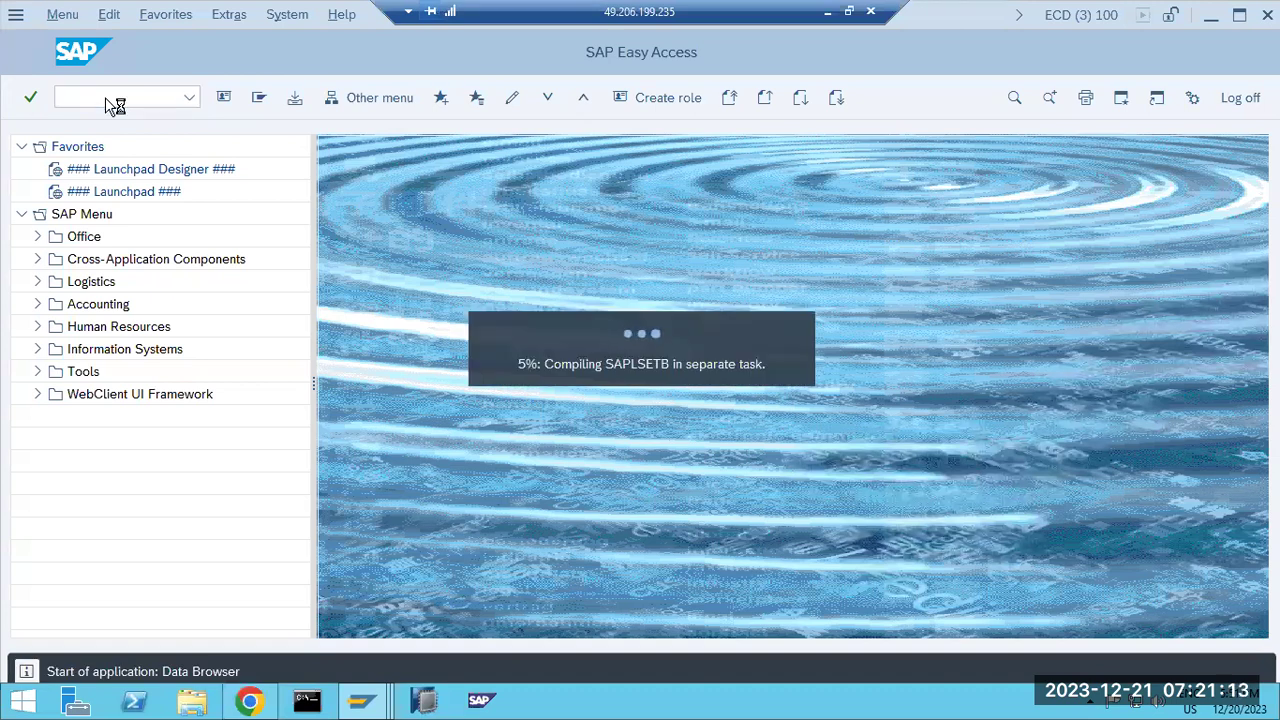
- Open the selection screen for table RSOAPPLT and check its number of entries without any selection criteria
{"action": "key", "text": "ctrl+v"}
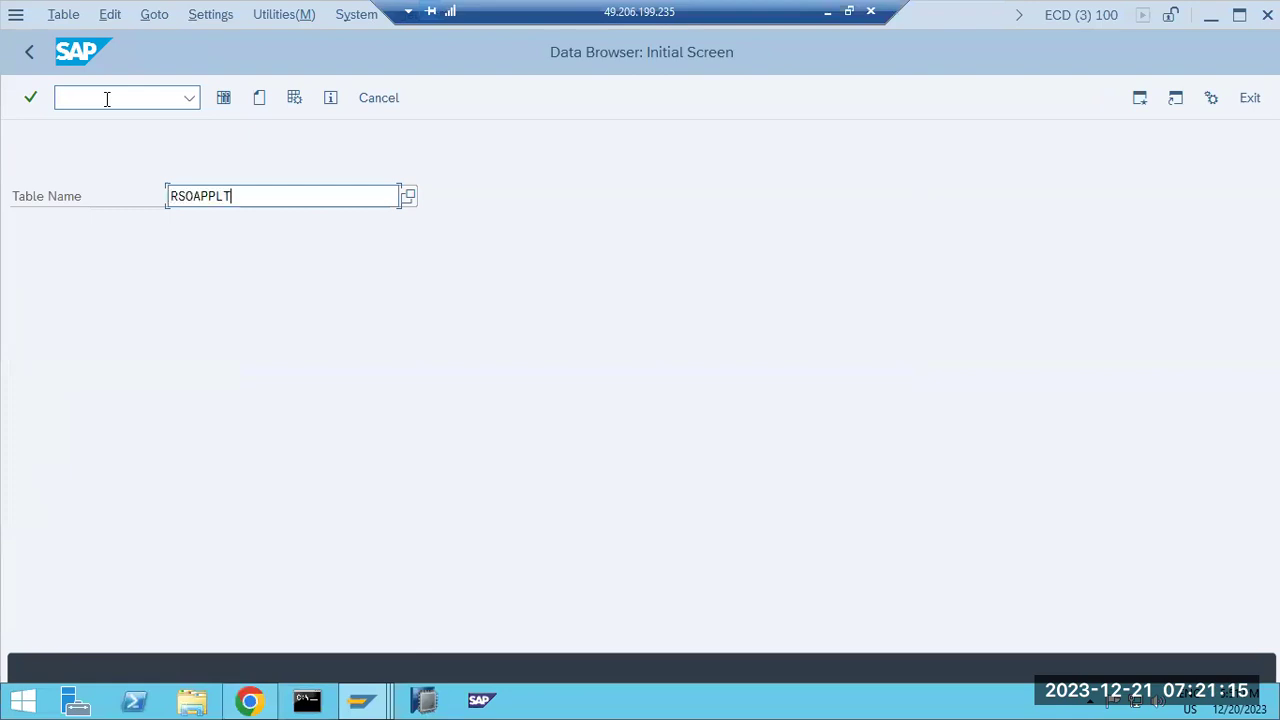
{"action": "left_click", "coordinate": [224, 98]}
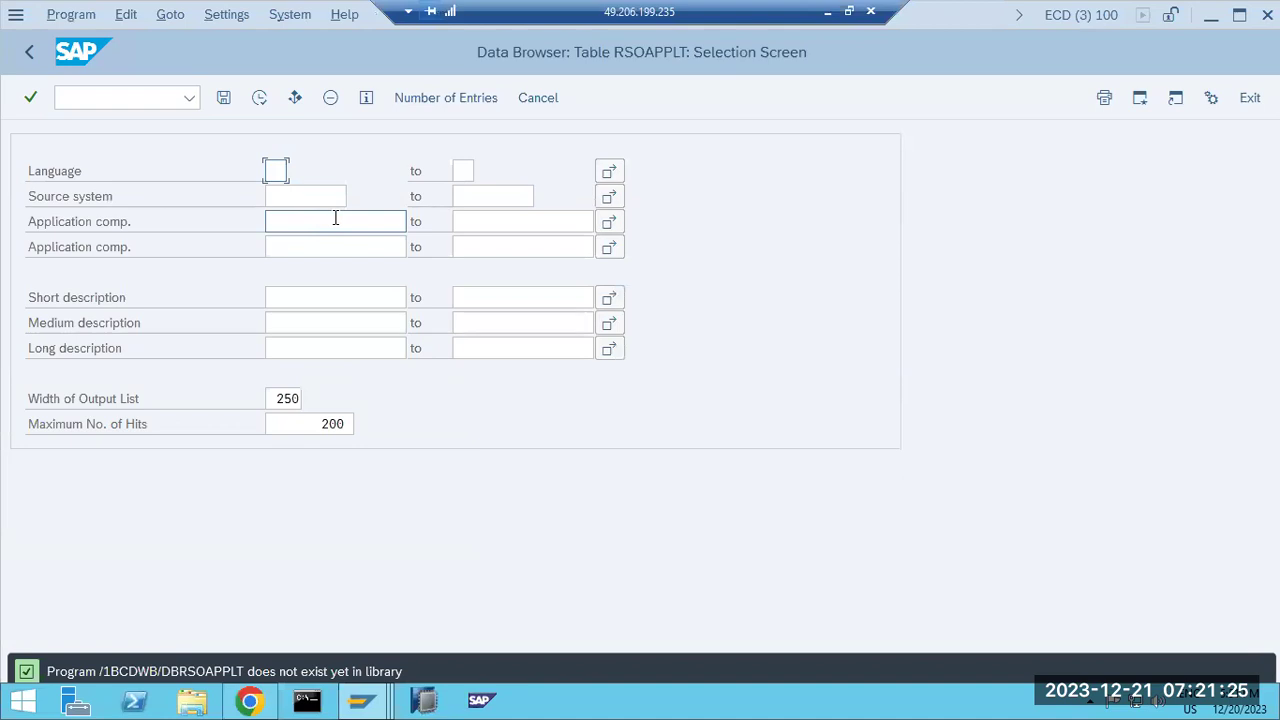
{"action": "left_click", "coordinate": [432, 100]}
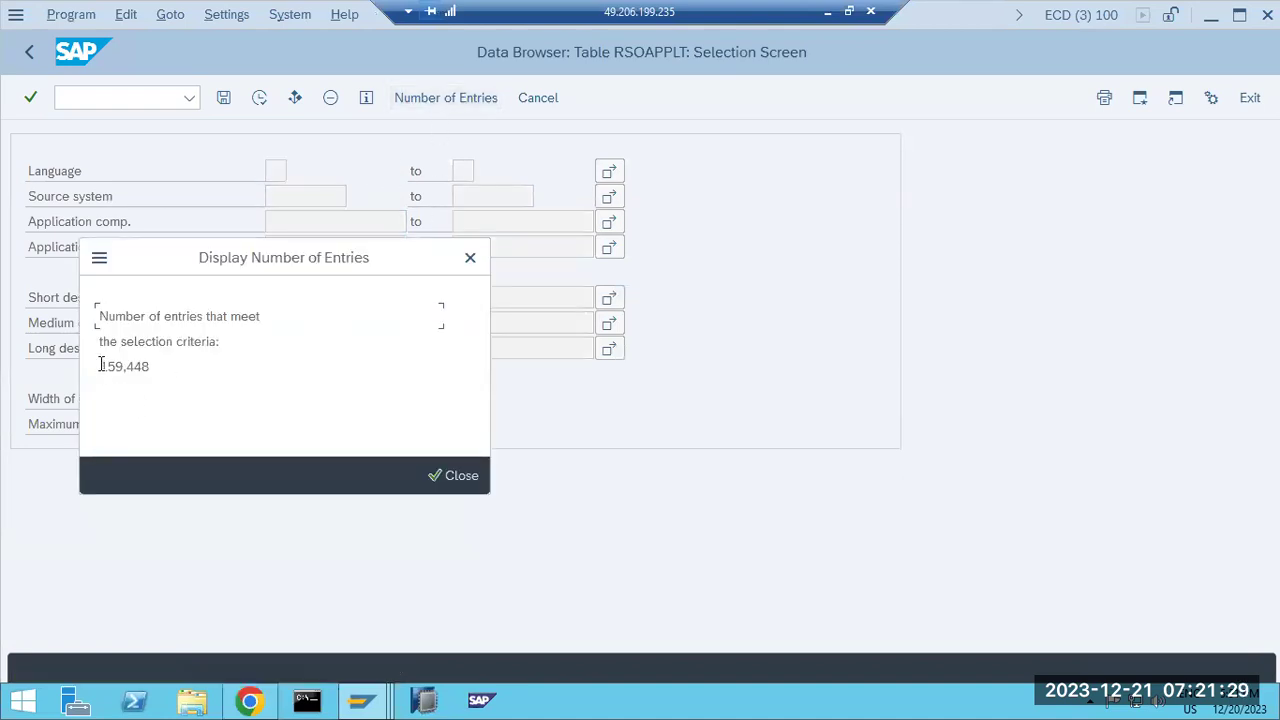
{"action": "left_click_drag", "start_coordinate": [102, 366], "coordinate": [166, 371]}
{"action": "left_click", "coordinate": [437, 475]}
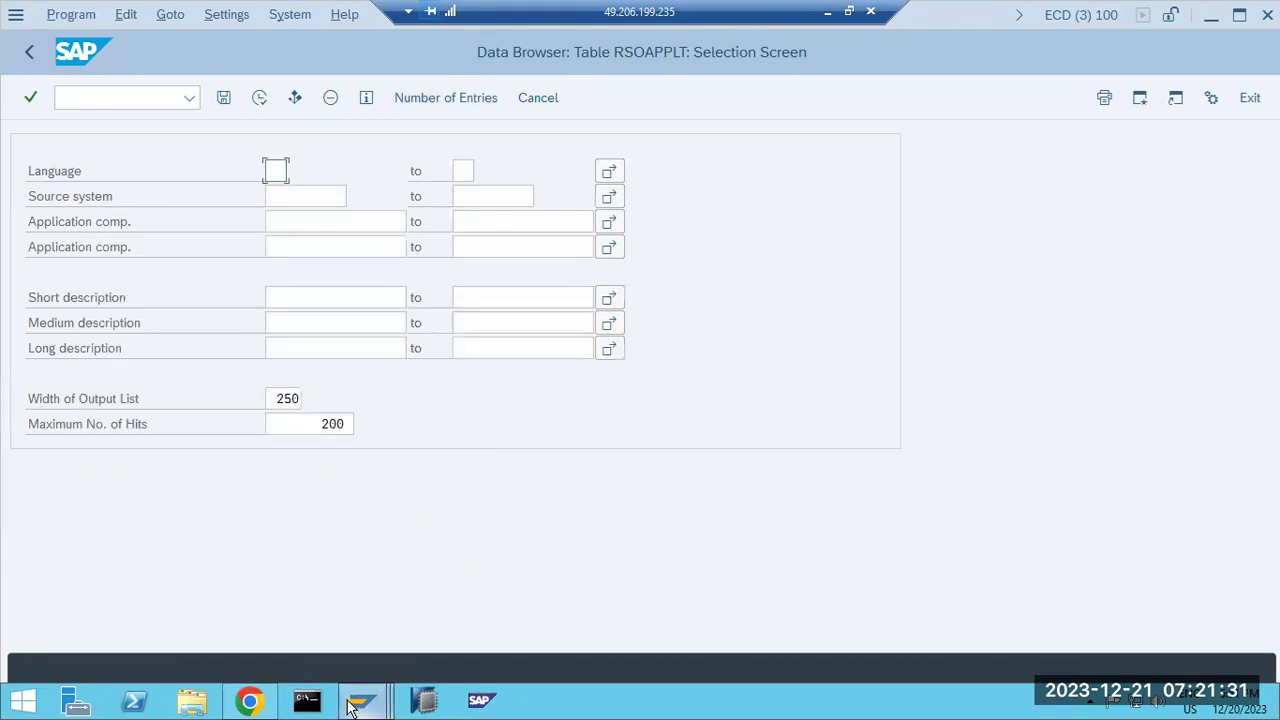
- List the RSOAPPLT entries with a maximum of 200 hits, examine their source system values, and return to the selection screen
{"action": "left_click", "coordinate": [360, 703]}
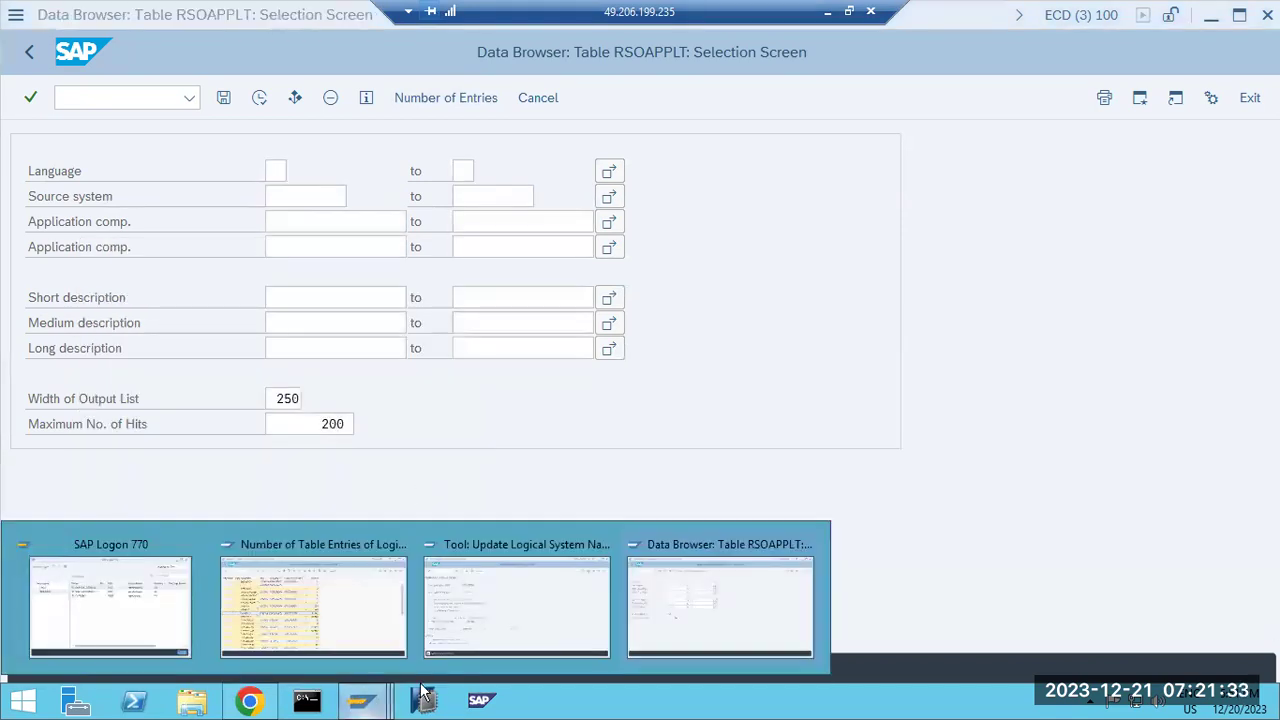
{"action": "left_click", "coordinate": [637, 607]}
{"action": "left_click", "coordinate": [258, 98]}
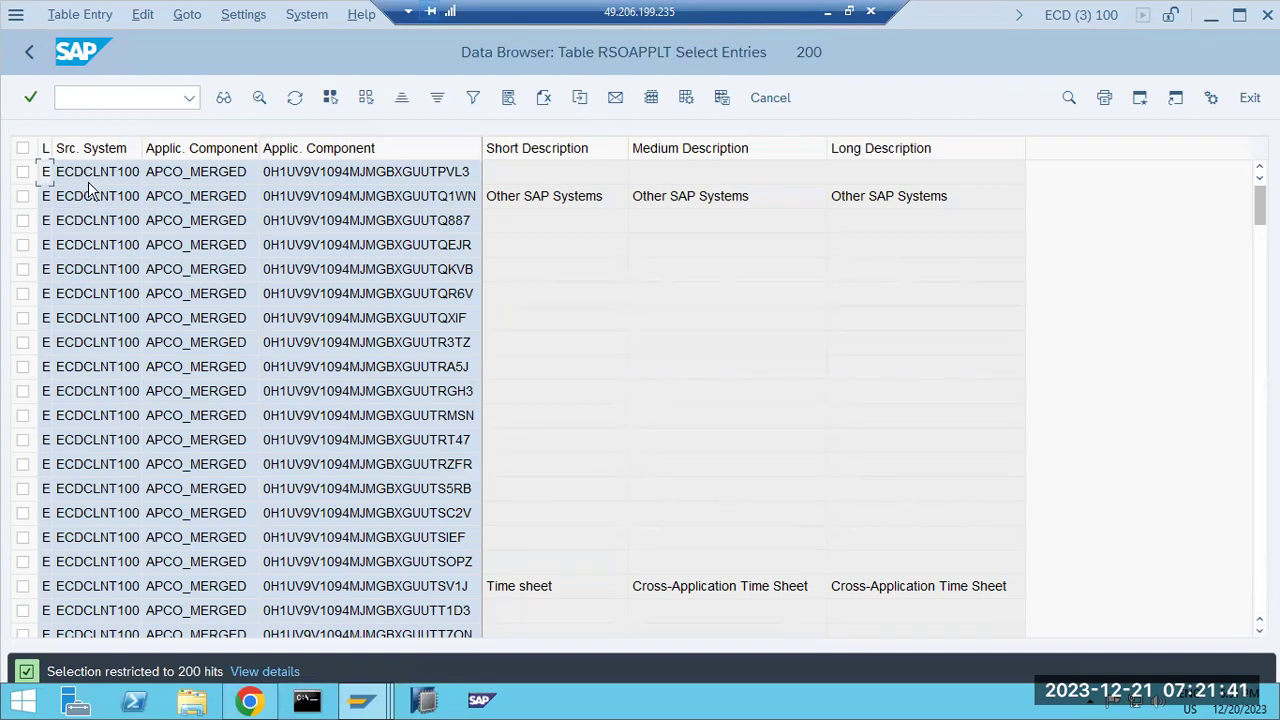
{"action": "scroll", "coordinate": [85, 350], "scroll_direction": "down", "scroll_amount": 15}
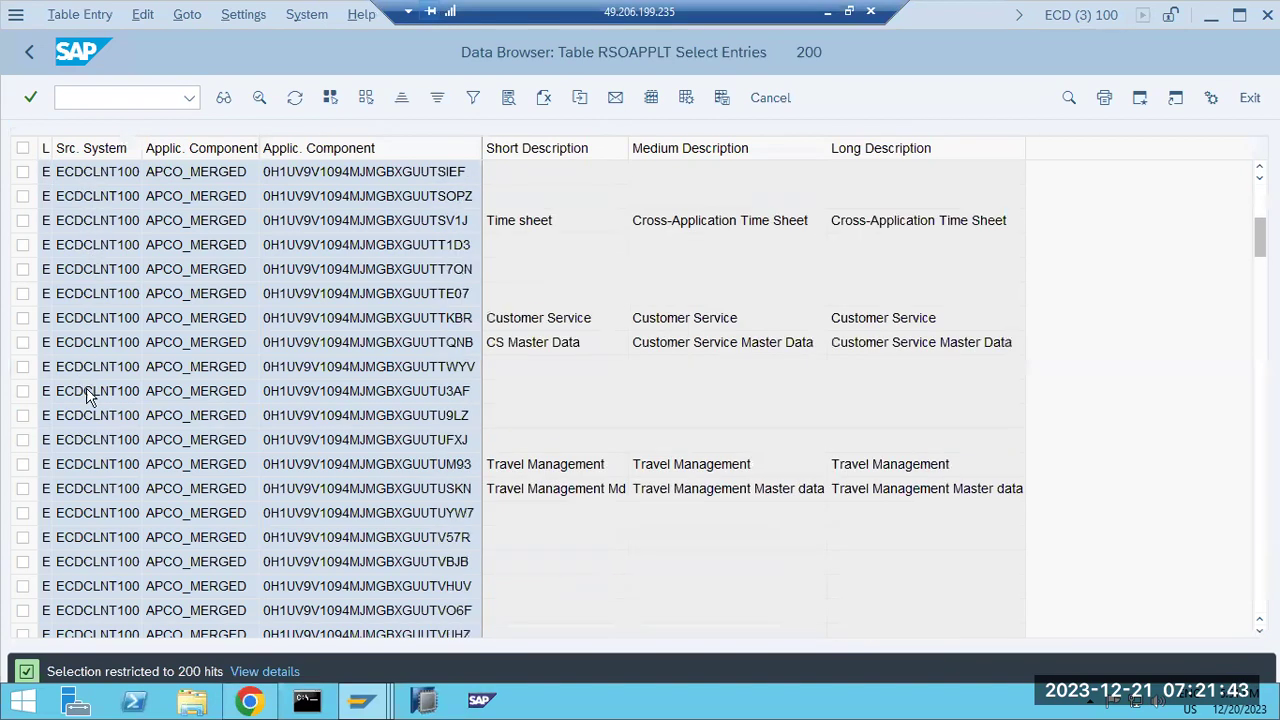
{"action": "scroll", "coordinate": [85, 450], "scroll_direction": "down", "scroll_amount": 12}
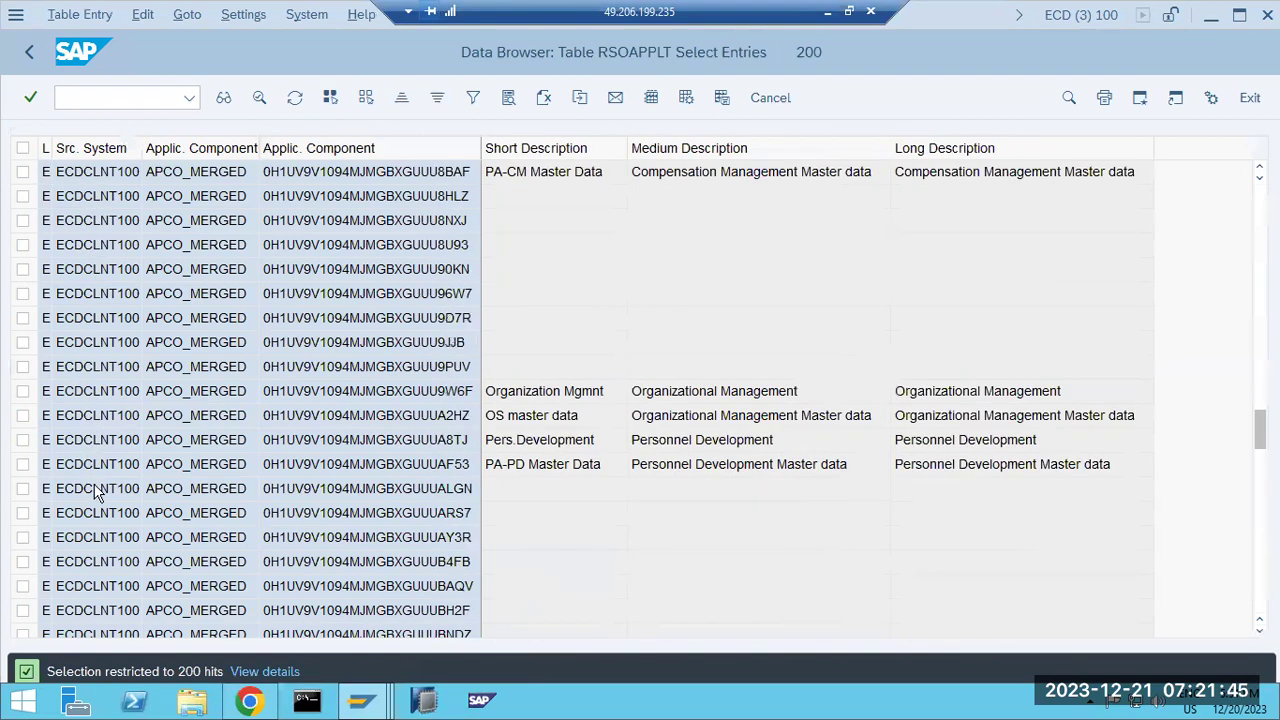
{"action": "scroll", "coordinate": [99, 505], "scroll_direction": "down", "scroll_amount": 12}
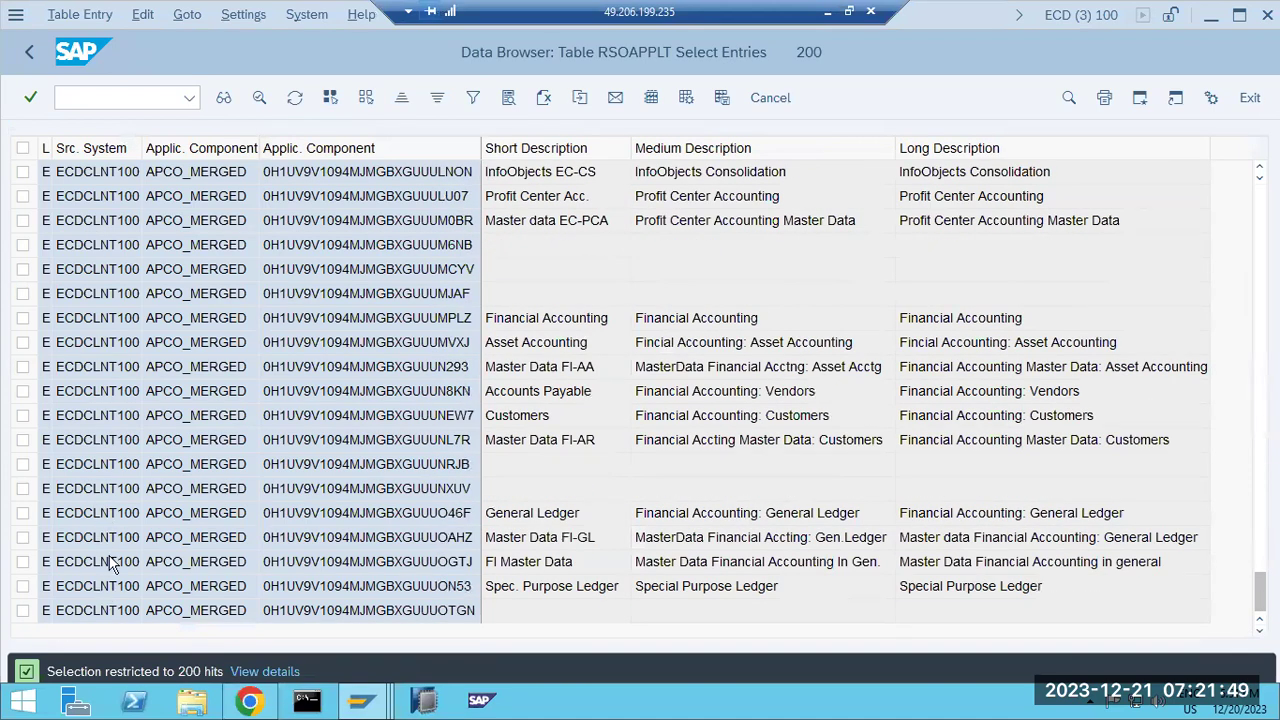
{"action": "scroll", "coordinate": [110, 540], "scroll_direction": "up", "scroll_amount": 15}
{"action": "scroll", "coordinate": [185, 405], "scroll_direction": "up", "scroll_amount": 5}
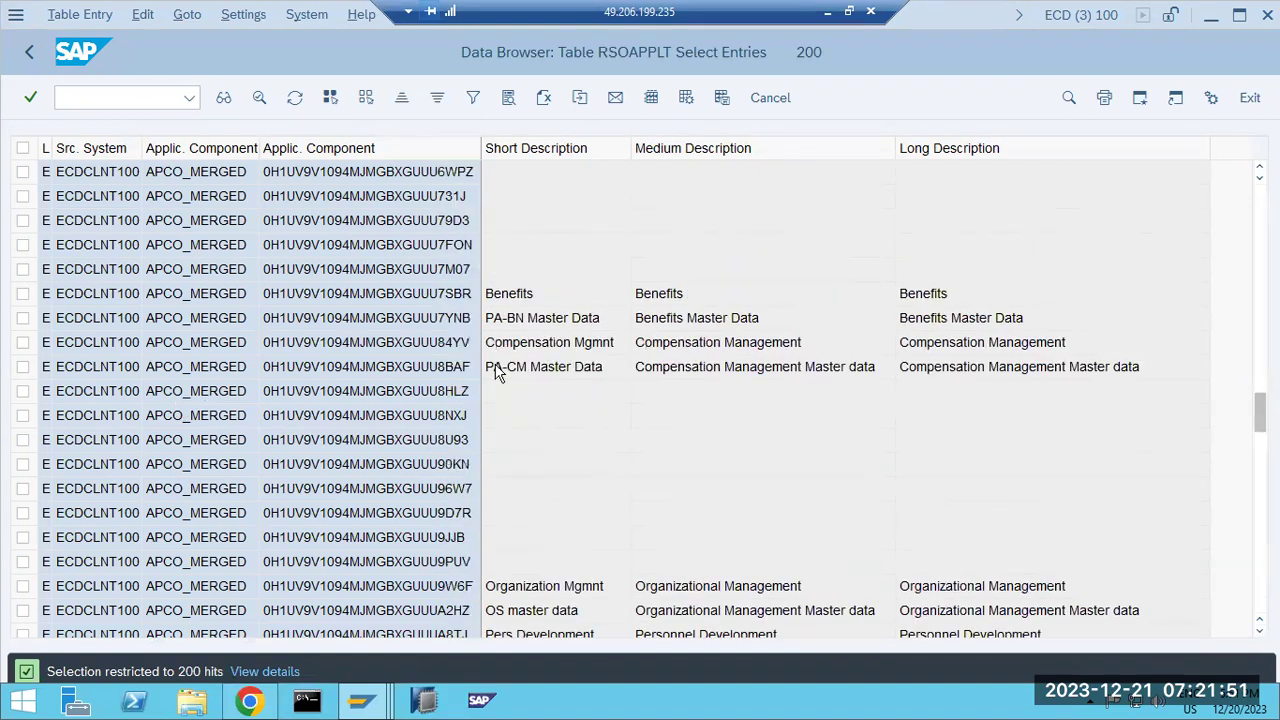
{"action": "left_click", "coordinate": [29, 52]}
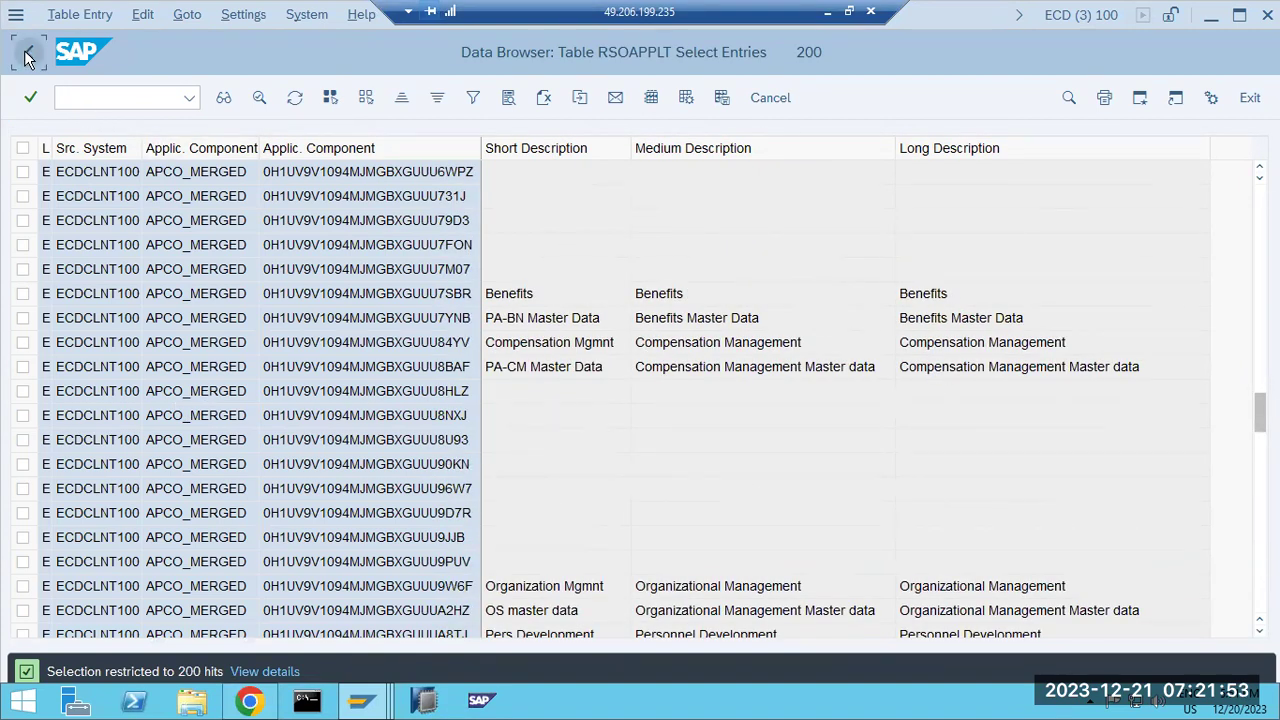
- Return to the logical system name update session, dismiss the Internet Explorer security notice, and review the conversion log
{"action": "mouse_move", "coordinate": [392, 705]}
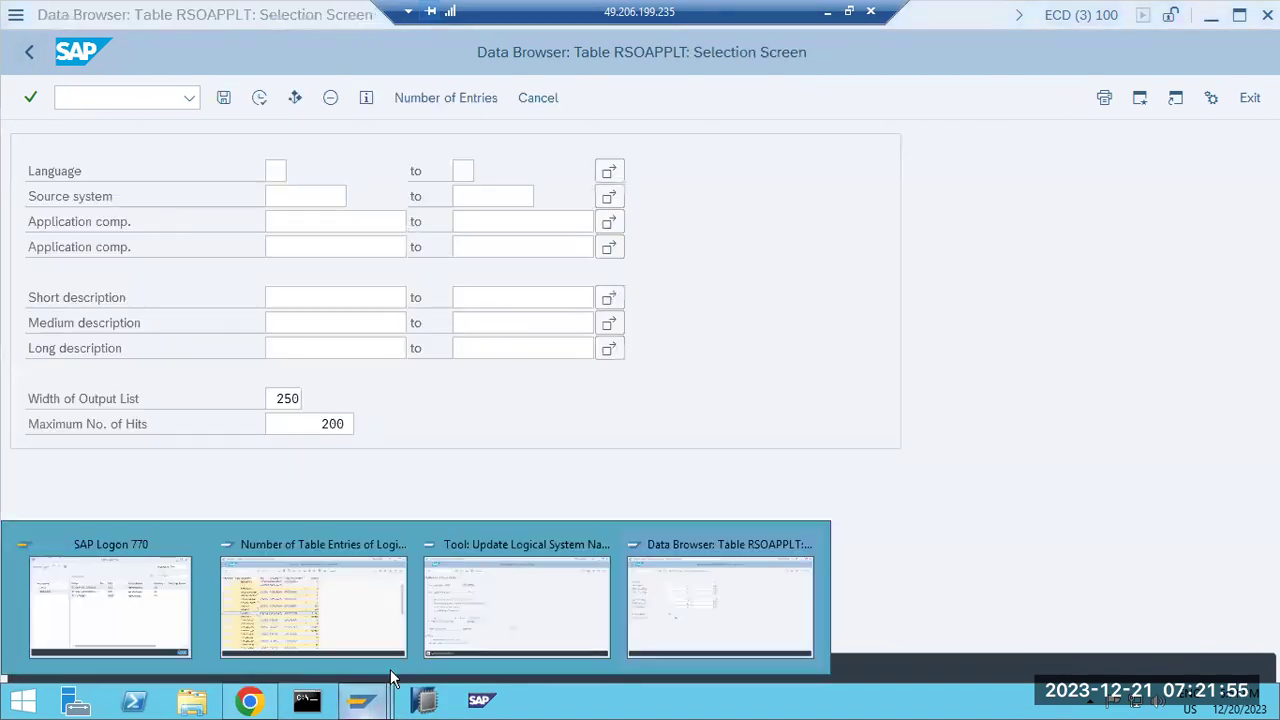
{"action": "left_click", "coordinate": [503, 609]}
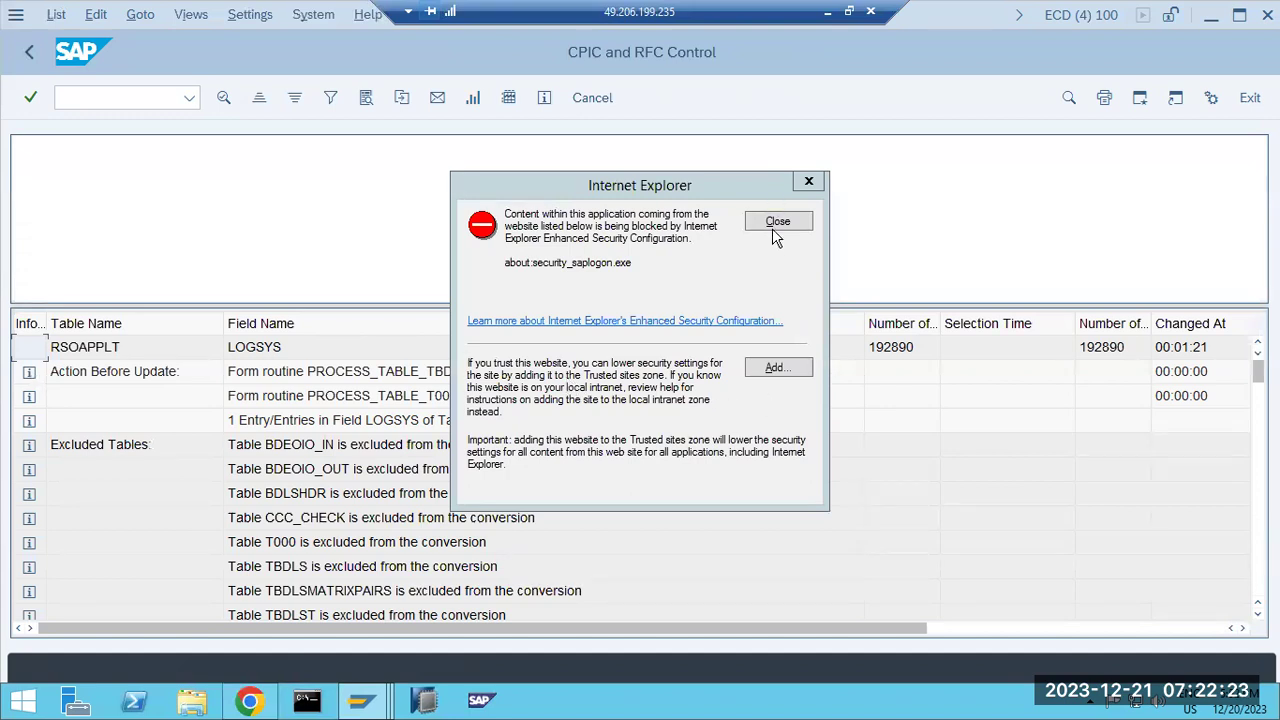
{"action": "left_click", "coordinate": [772, 228]}
{"action": "scroll", "coordinate": [431, 476], "scroll_direction": "down", "scroll_amount": 5}
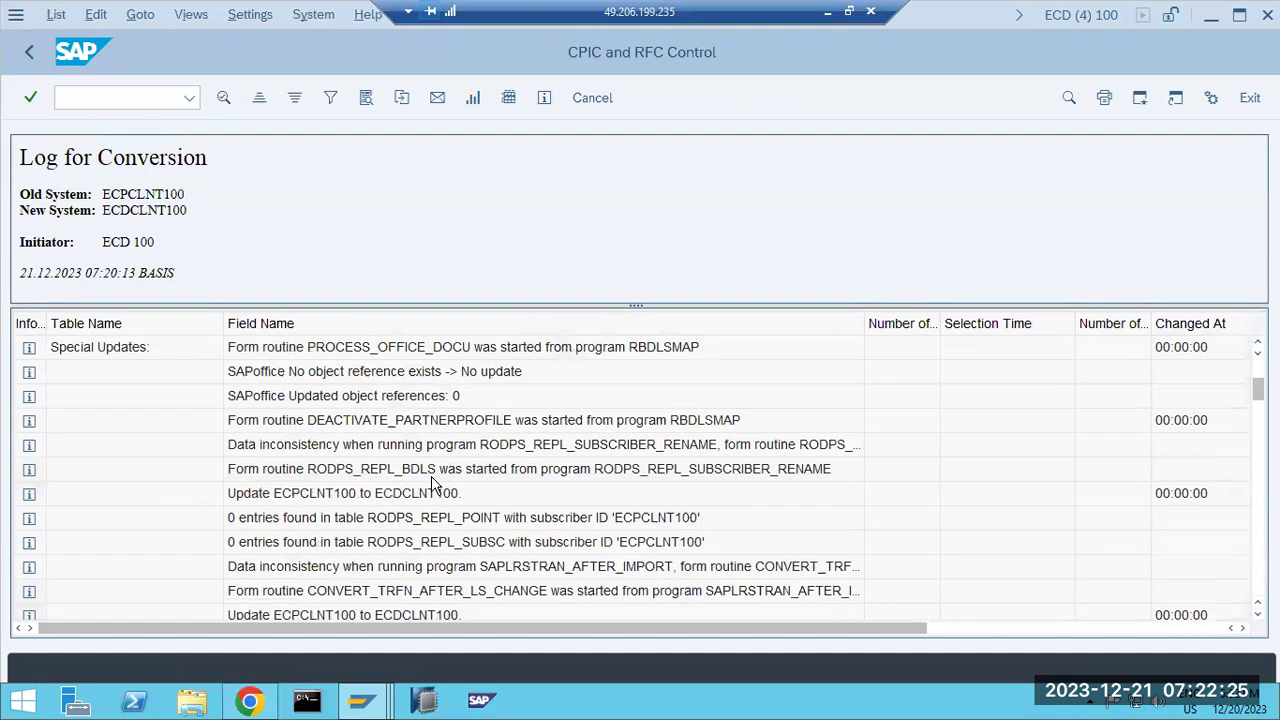
- Examine the remaining entries of the conversion log for ECPCLNT100 to ECDCLNT100 and return to the update selection screen
{"action": "scroll", "coordinate": [431, 476], "scroll_direction": "down", "scroll_amount": 20}
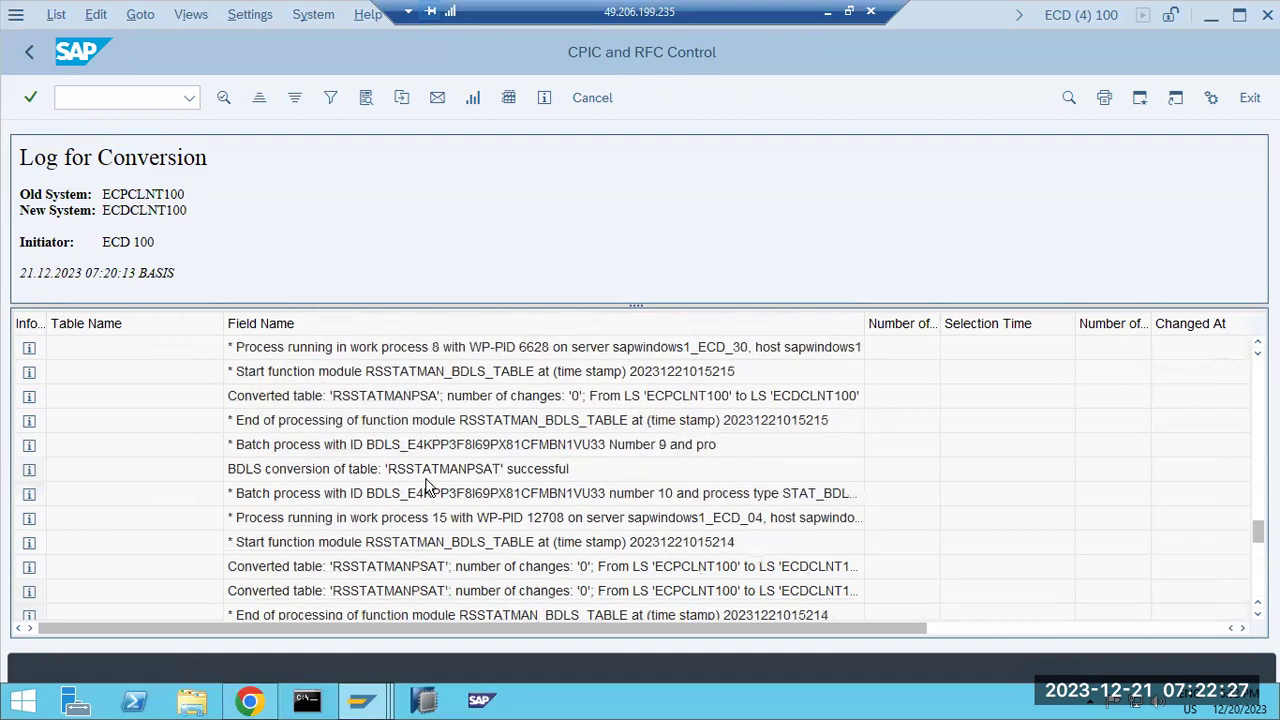
{"action": "scroll", "coordinate": [426, 487], "scroll_direction": "down", "scroll_amount": 10}
{"action": "scroll", "coordinate": [410, 475], "scroll_direction": "up", "scroll_amount": 12}
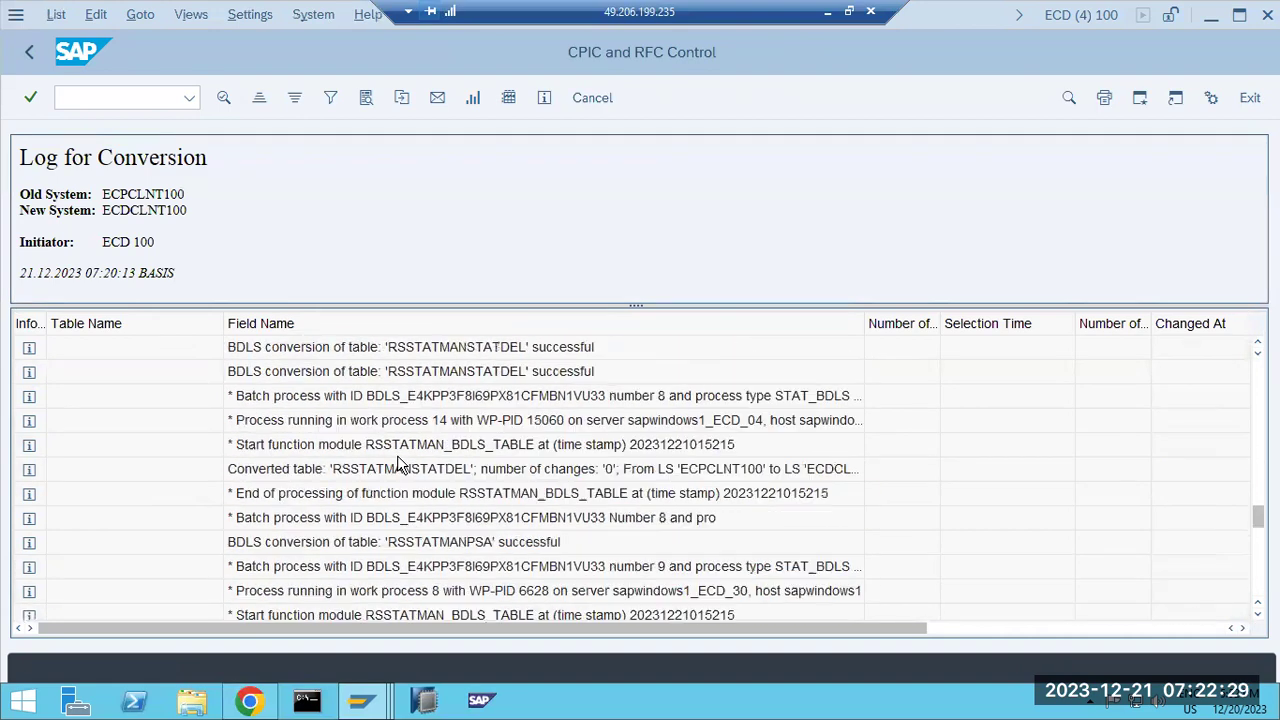
{"action": "scroll", "coordinate": [397, 462], "scroll_direction": "up", "scroll_amount": 3}
{"action": "left_click", "coordinate": [28, 52]}
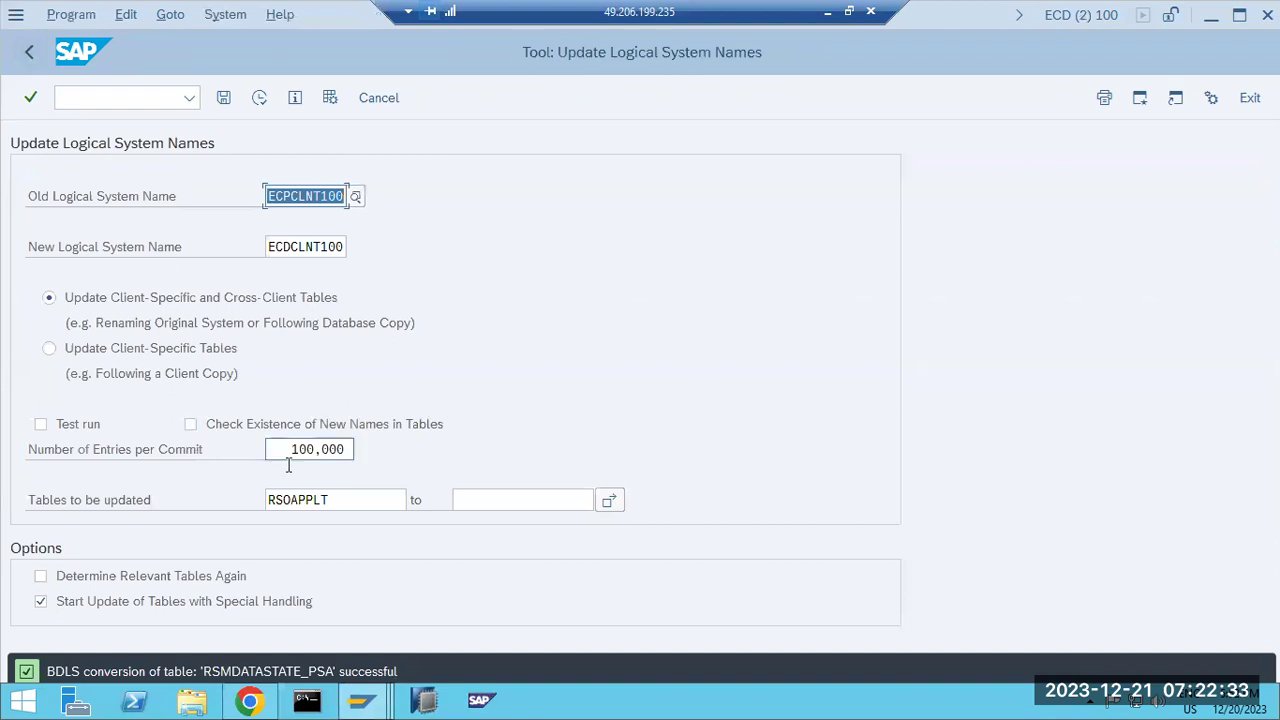
- Set the range of tables to be updated from A* to C*
{"action": "left_click", "coordinate": [363, 499]}
{"action": "double_click", "coordinate": [363, 499]}
{"action": "type", "text": "A*"}
{"action": "key", "text": "Tab"}
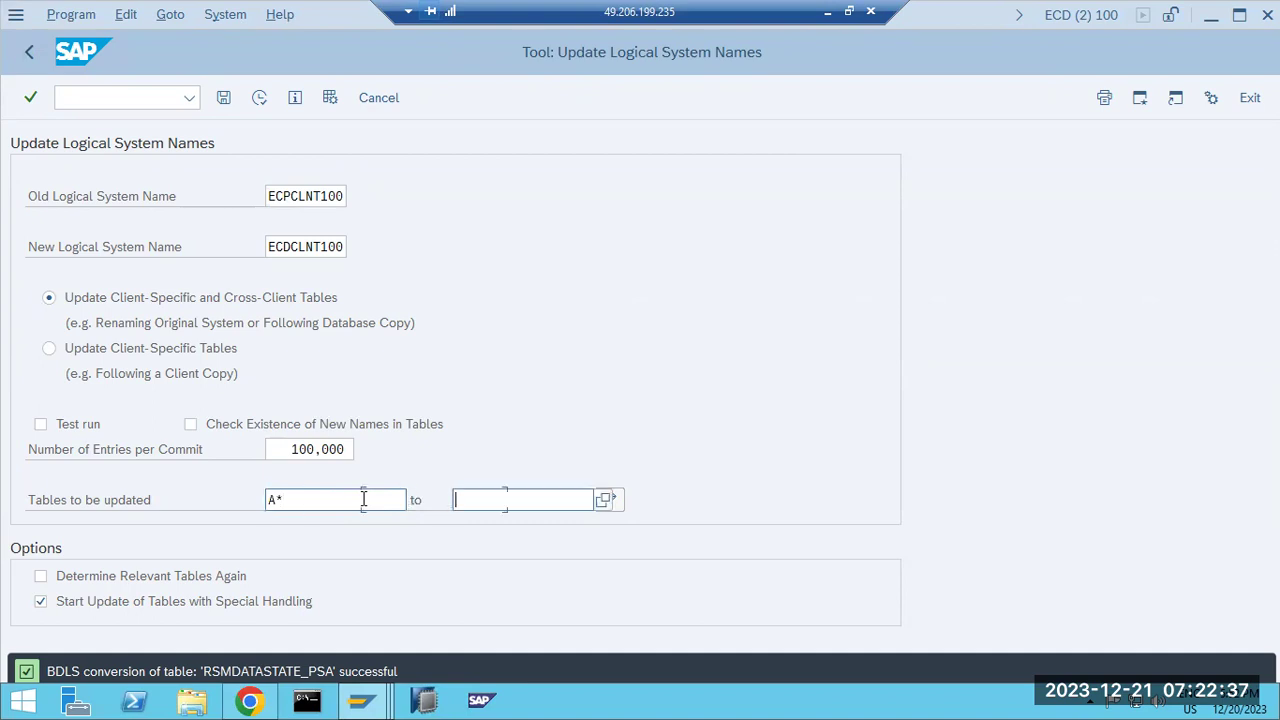
{"action": "type", "text": "C*"}
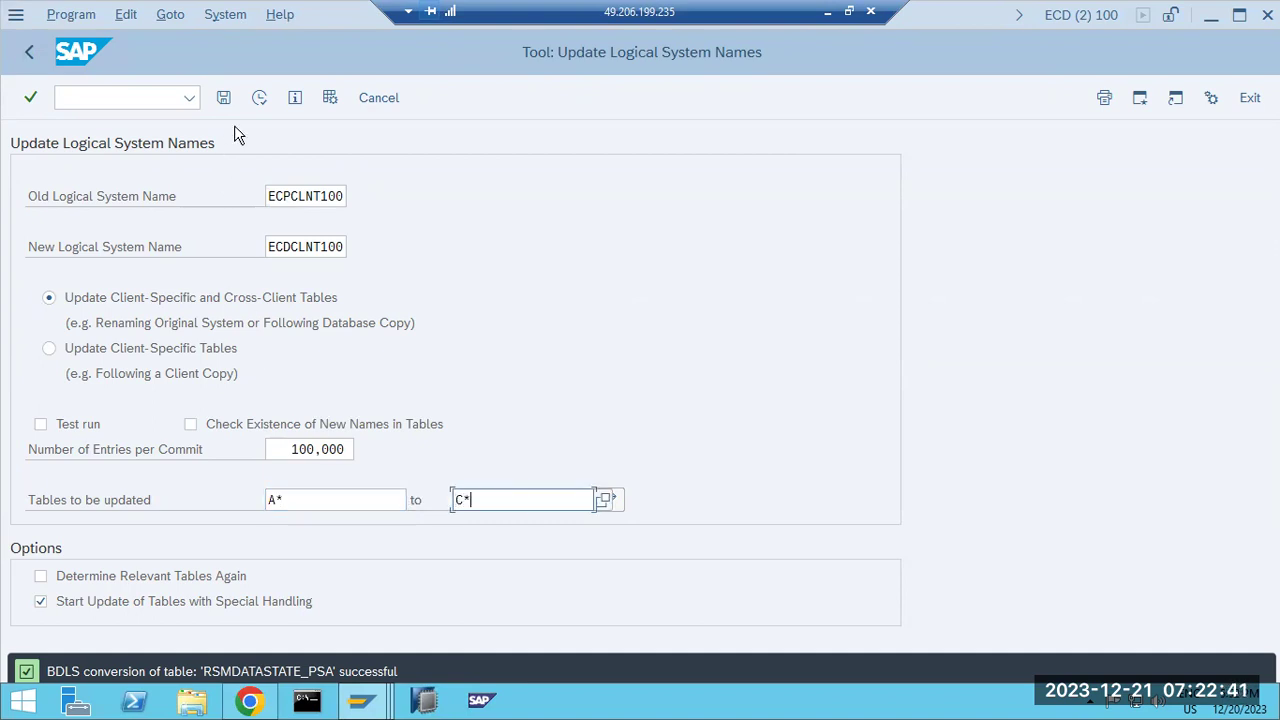
- Schedule the conversion as a background job with output device locl and an immediate start
{"action": "left_click", "coordinate": [71, 14]}
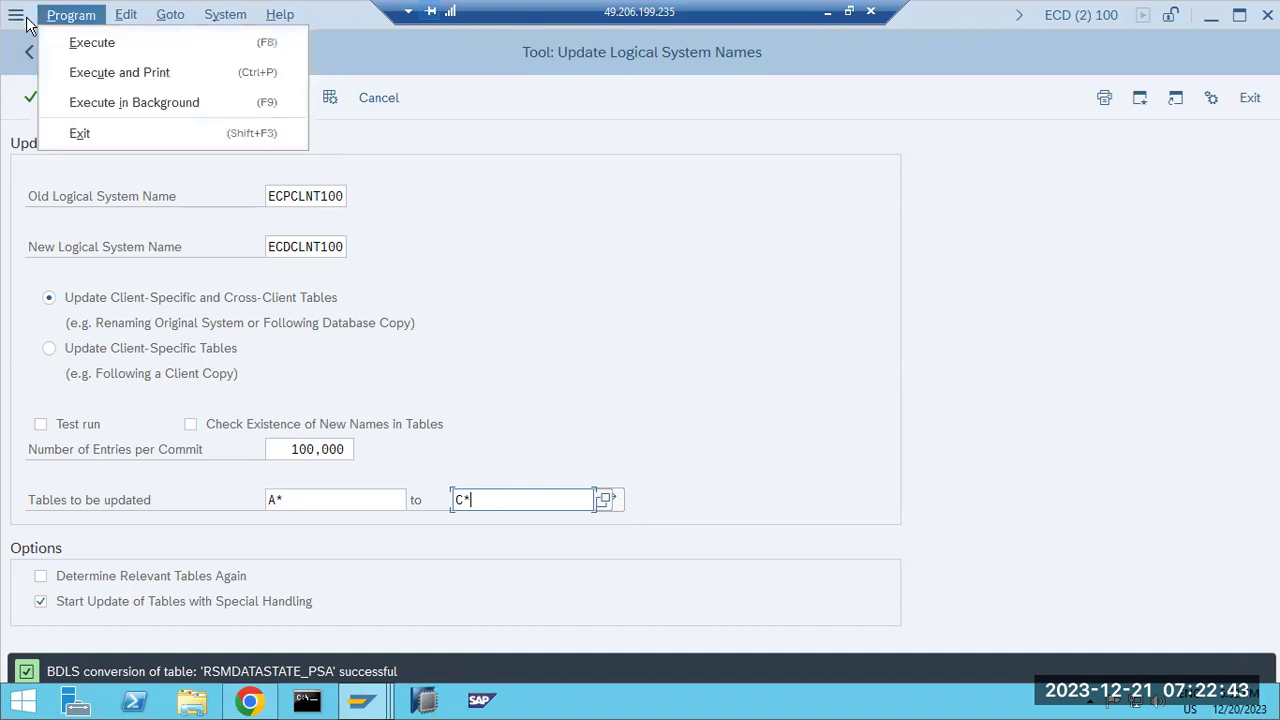
{"action": "left_click", "coordinate": [110, 103]}
{"action": "key", "text": "Return"}
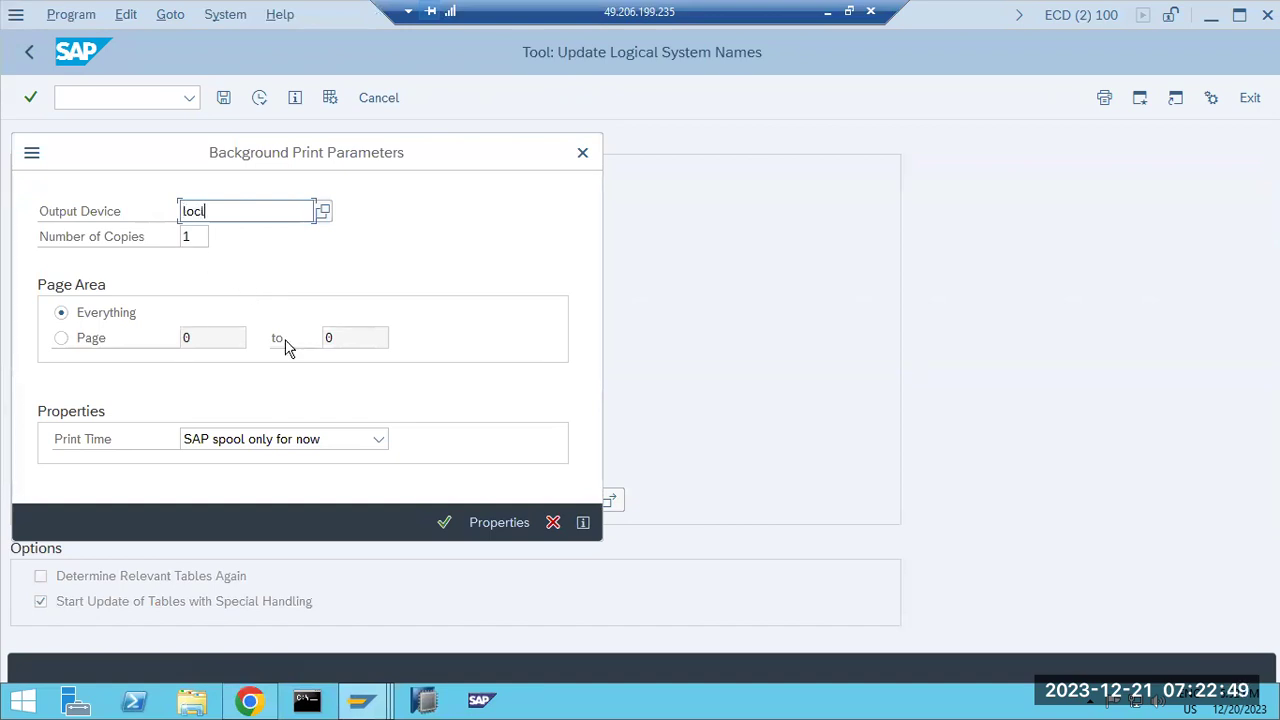
{"action": "left_click", "coordinate": [444, 522]}
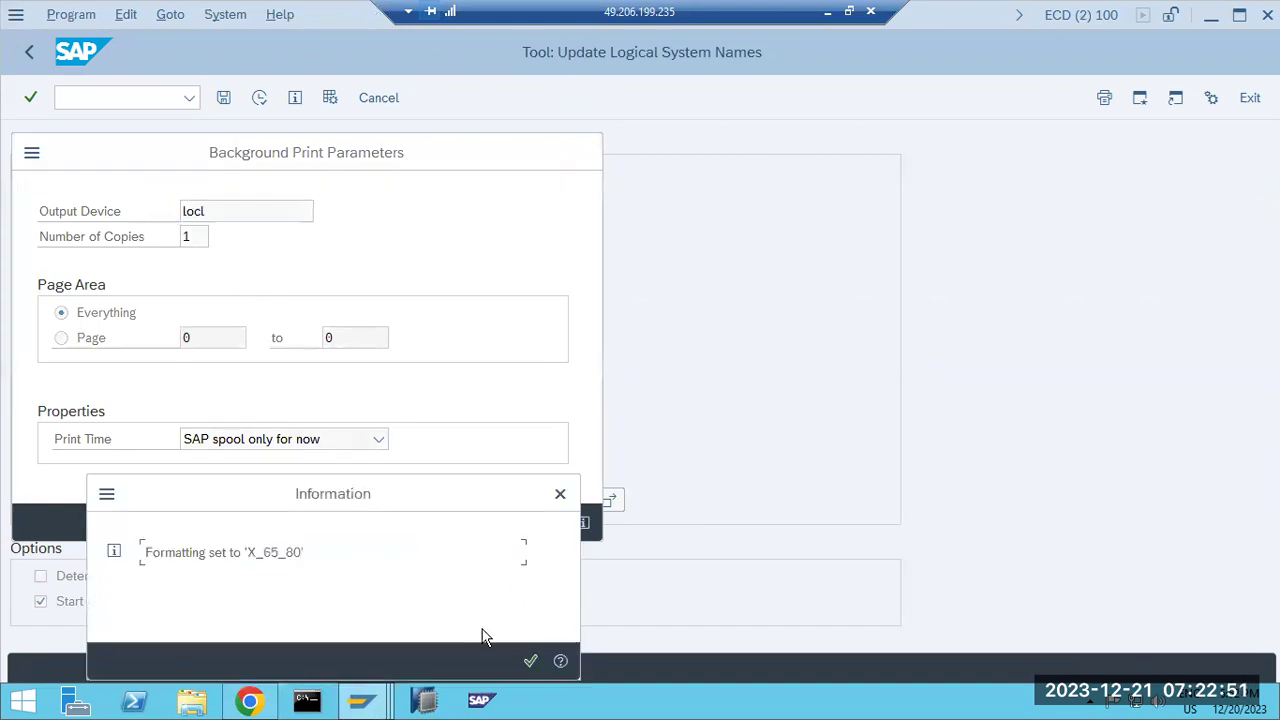
{"action": "left_click", "coordinate": [530, 661]}
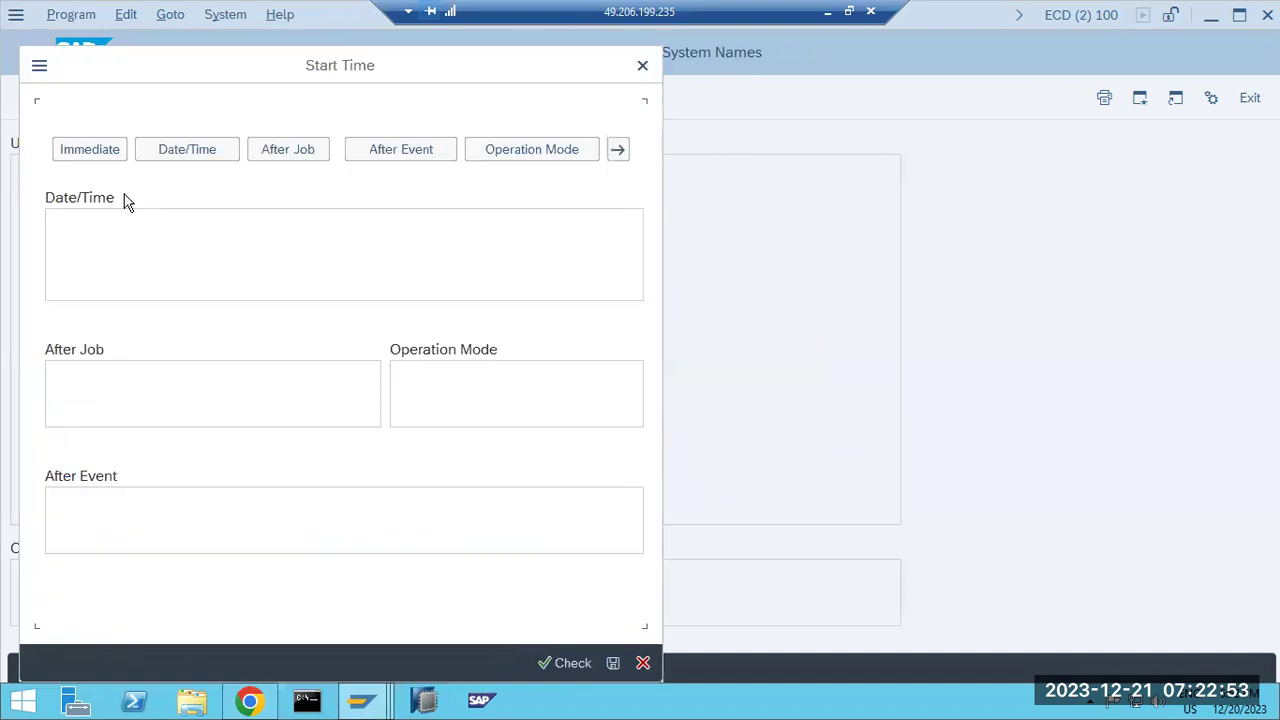
{"action": "left_click", "coordinate": [94, 161]}
{"action": "left_click", "coordinate": [429, 660]}
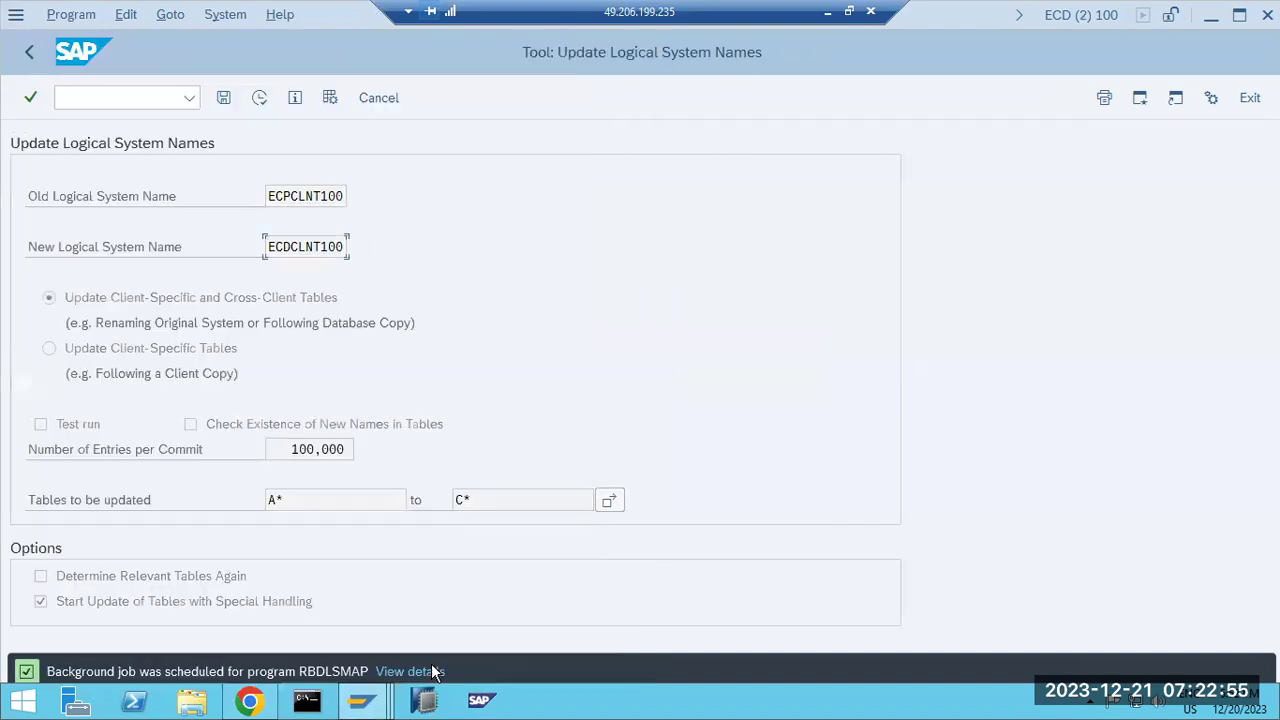
- Set the start of the table range to D*
{"action": "left_click", "coordinate": [276, 500]}
{"action": "type", "text": "D"}
{"action": "left_click", "coordinate": [461, 500]}
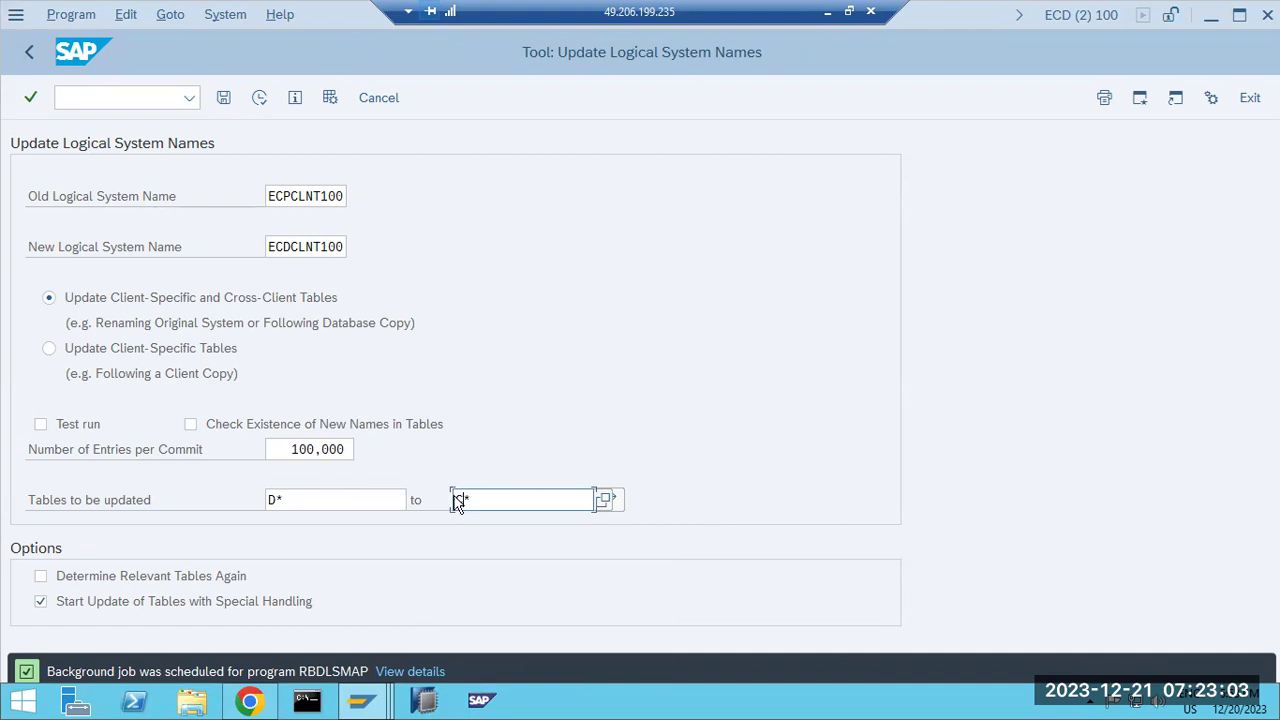
- Switch to the session with the number of table entries of logical system names and run the analysis again
{"action": "mouse_move", "coordinate": [357, 707]}
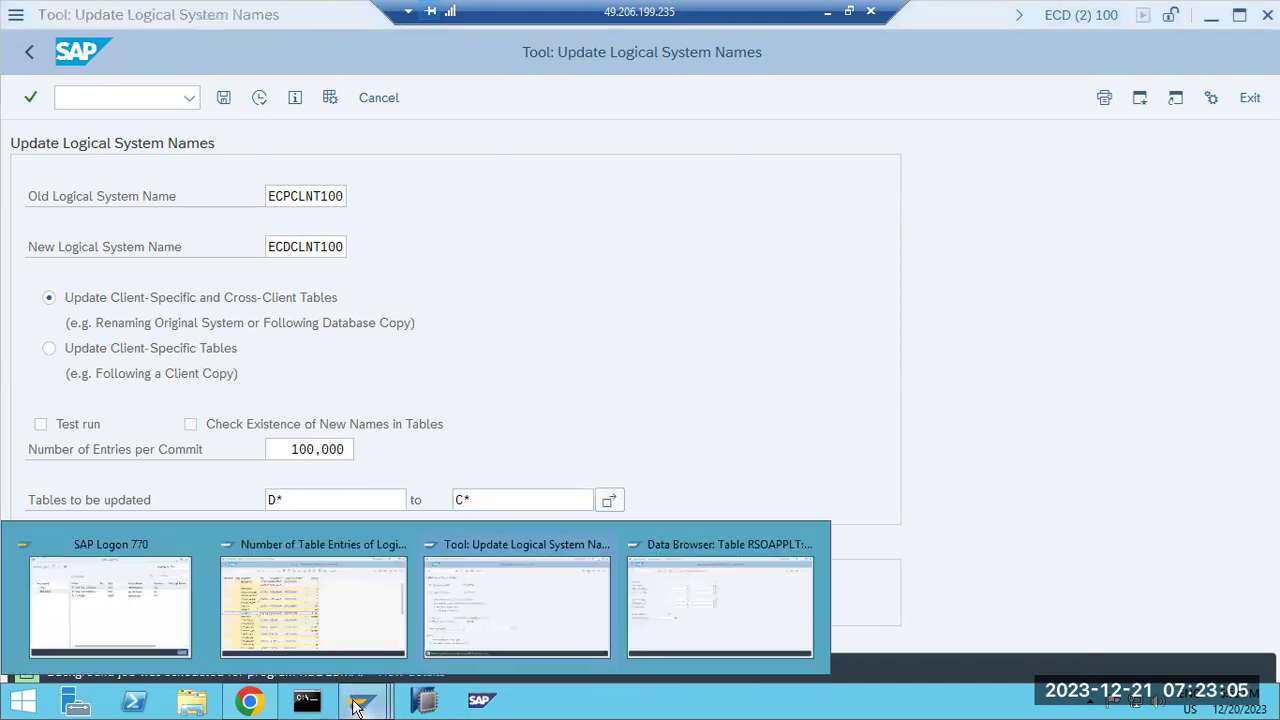
{"action": "left_click", "coordinate": [294, 624]}
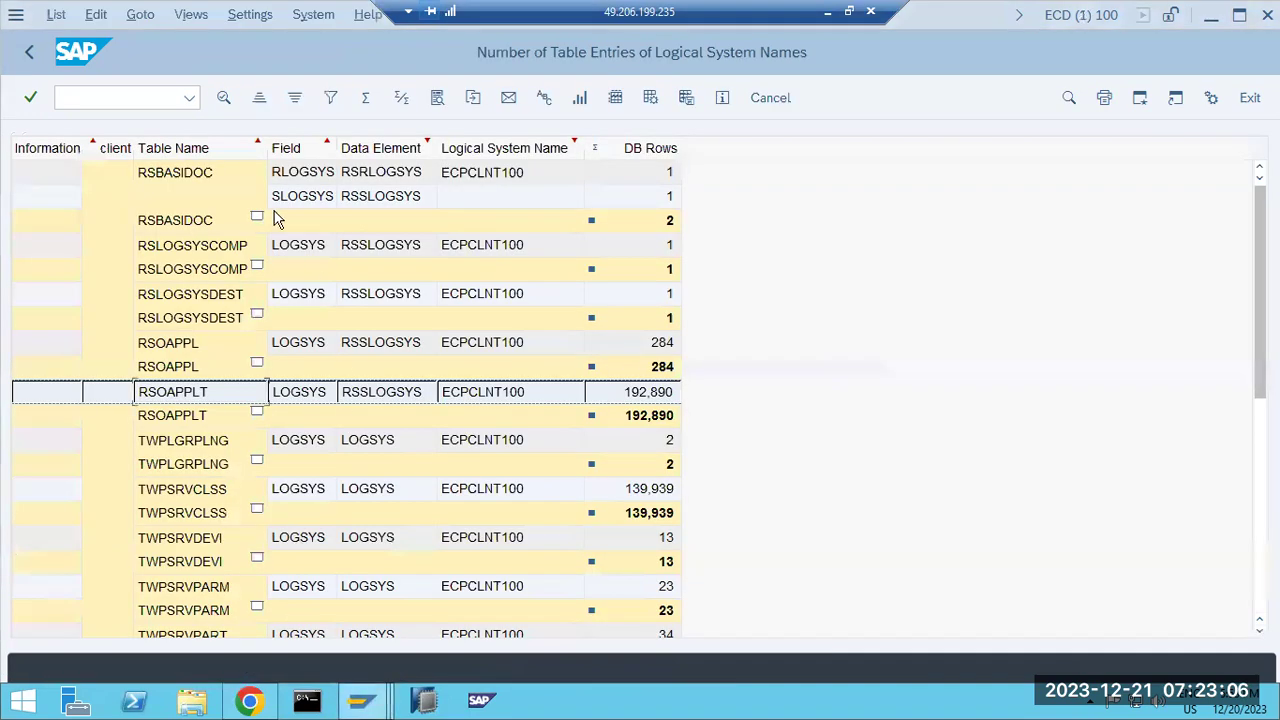
{"action": "left_click", "coordinate": [32, 53]}
{"action": "left_click", "coordinate": [259, 99]}
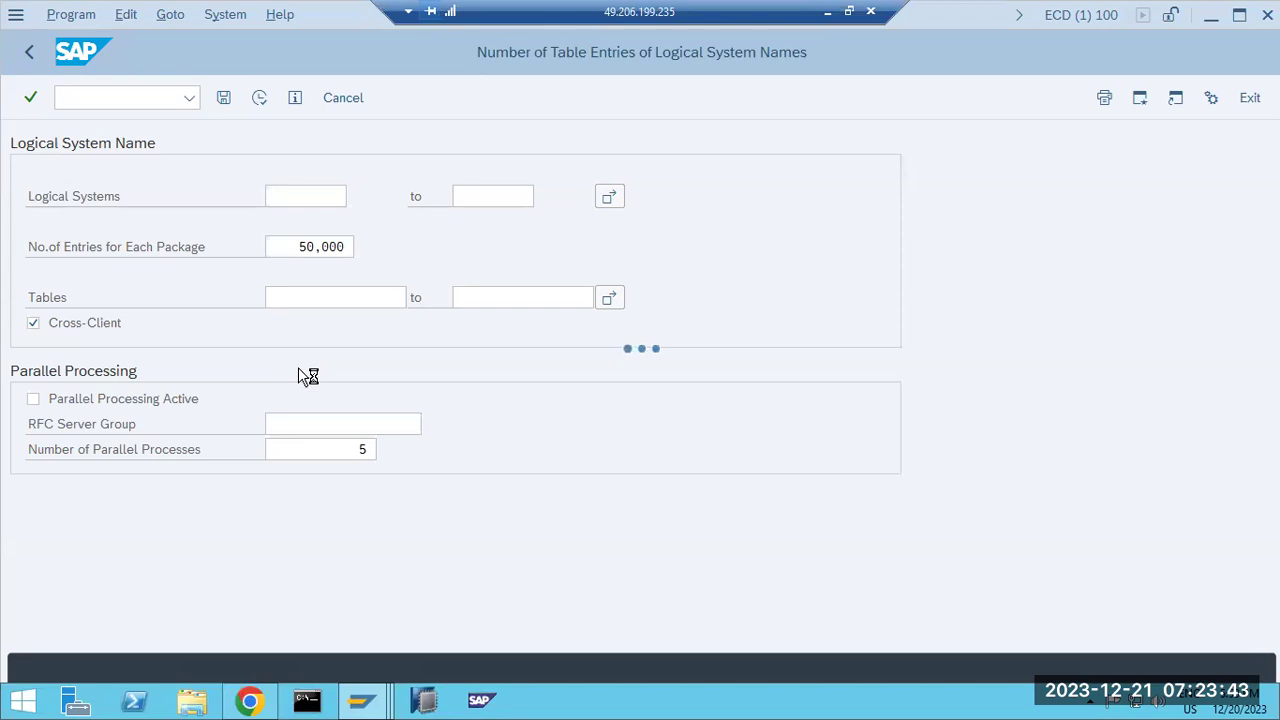
- Check the logical system name and row count listed for table RSOAPPLT, and look through the other tables
{"action": "mouse_move", "coordinate": [361, 700]}
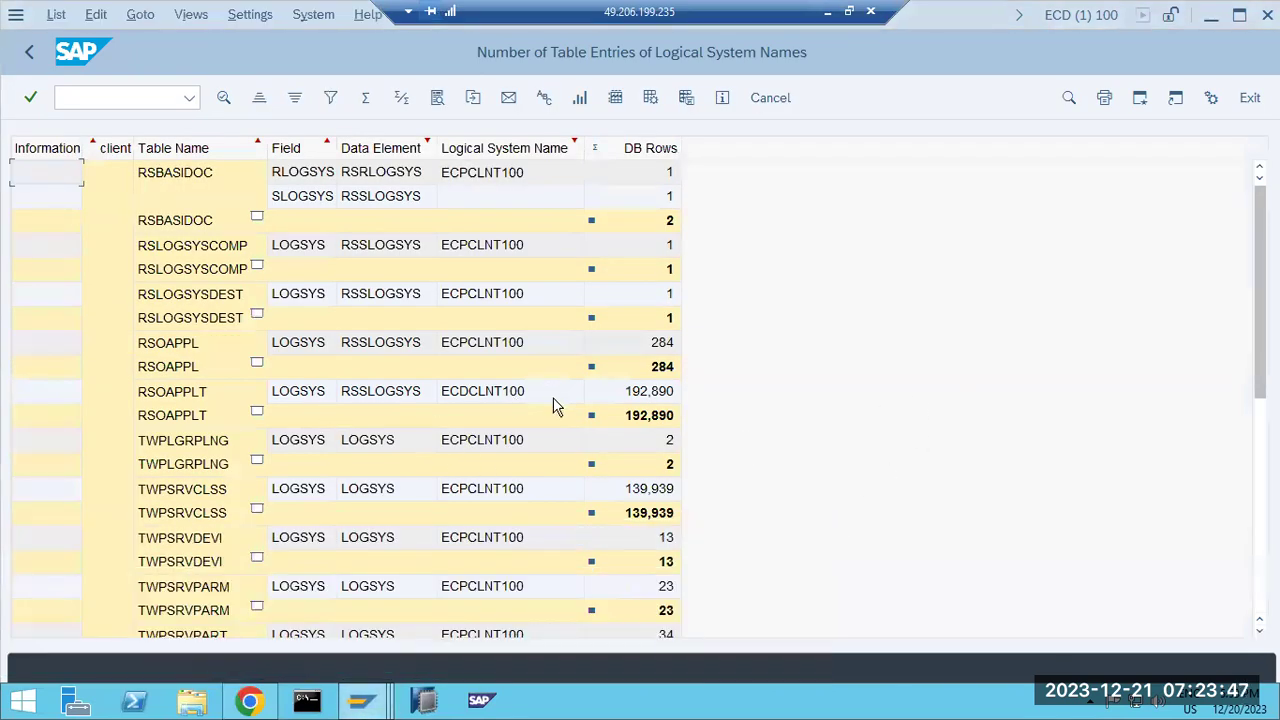
{"action": "left_click", "coordinate": [645, 395]}
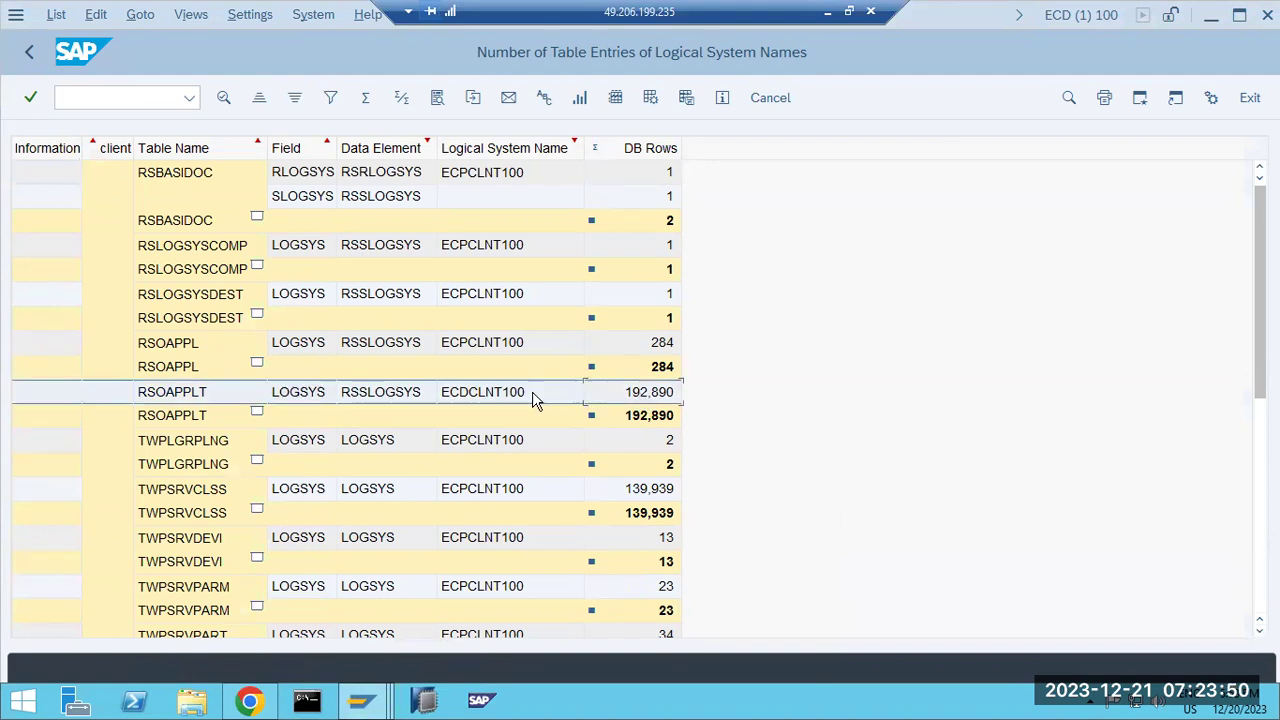
{"action": "left_click", "coordinate": [482, 396]}
{"action": "scroll", "coordinate": [491, 444], "scroll_direction": "down", "scroll_amount": 7}
{"action": "scroll", "coordinate": [491, 444], "scroll_direction": "up", "scroll_amount": 7}
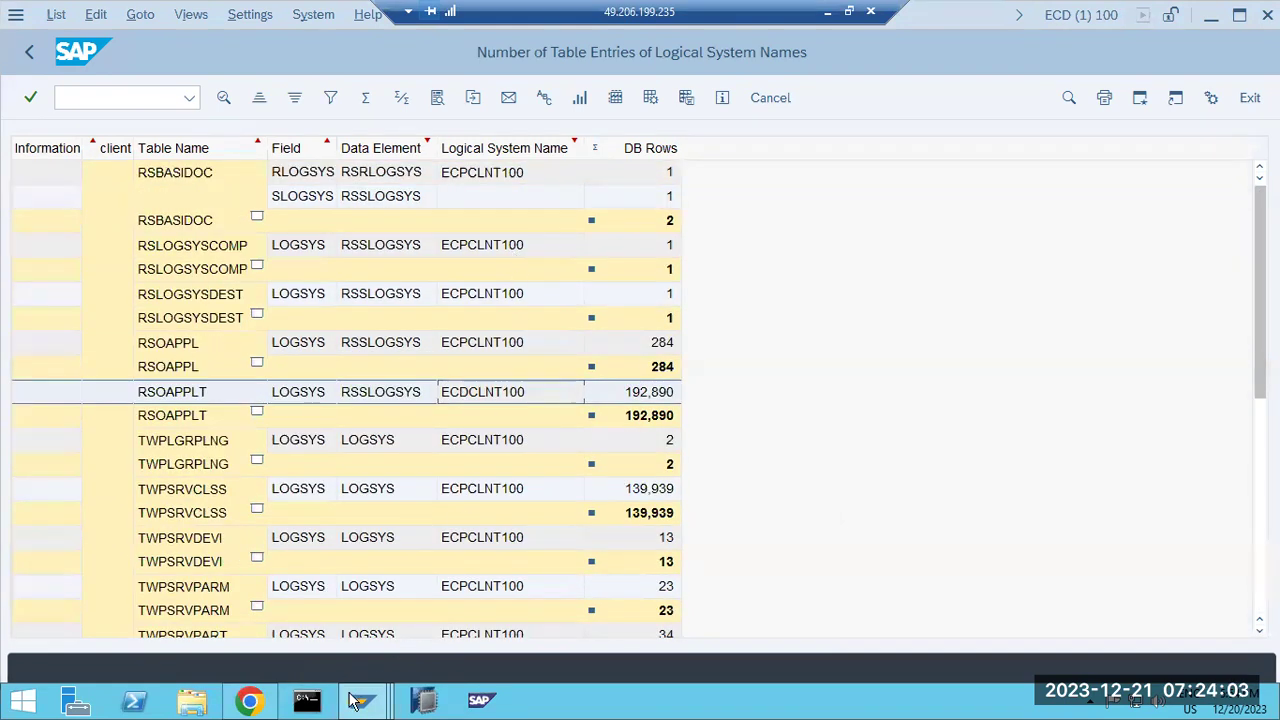
- In the Data Browser session, start transaction SM37, list the jobs and check the status of job RBDLSMAP
{"action": "mouse_move", "coordinate": [358, 700]}
{"action": "left_click", "coordinate": [528, 609]}
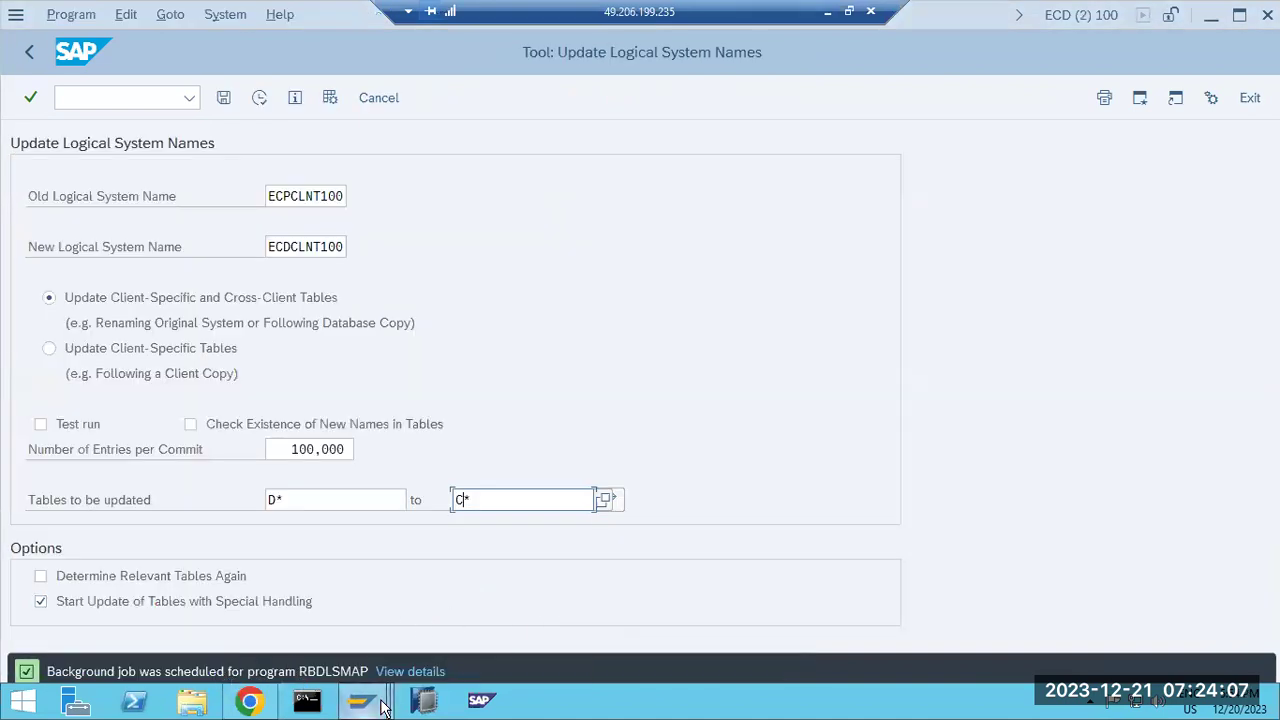
{"action": "mouse_move", "coordinate": [362, 700]}
{"action": "left_click", "coordinate": [723, 614]}
{"action": "left_click", "coordinate": [126, 98]}
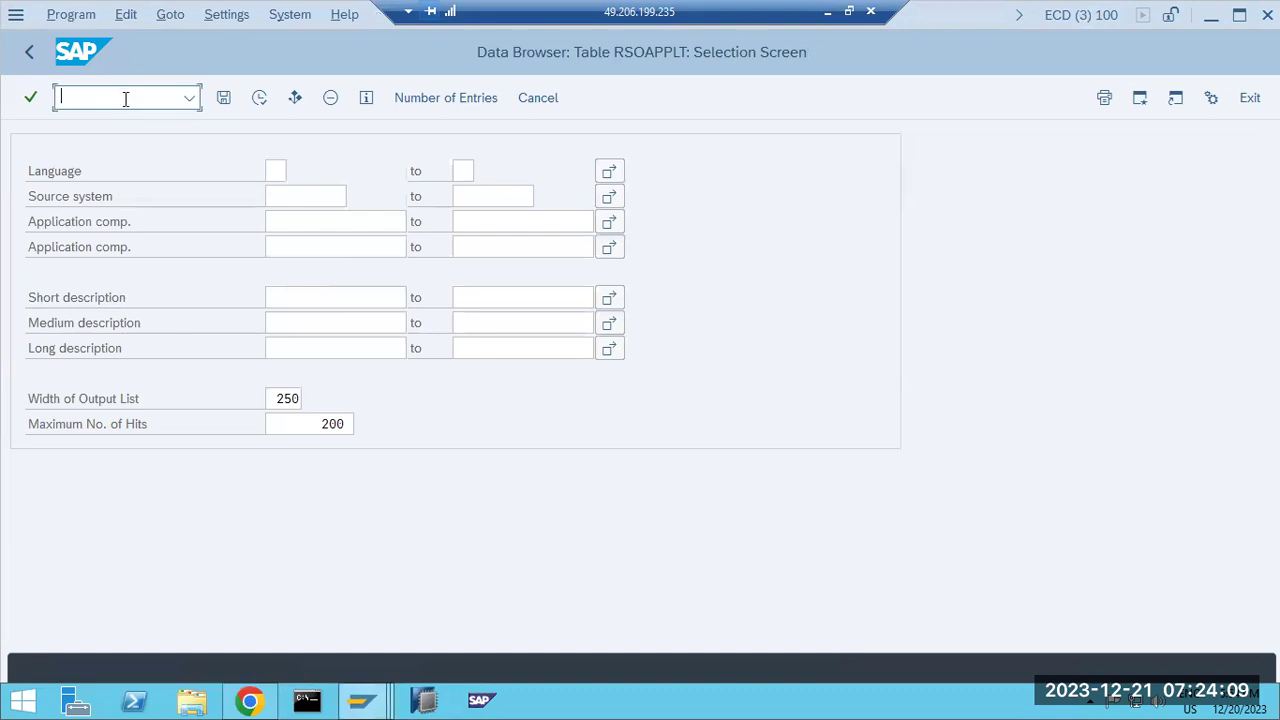
{"action": "type", "text": "/nsm37"}
{"action": "key", "text": "Return"}
{"action": "left_click", "coordinate": [279, 99]}
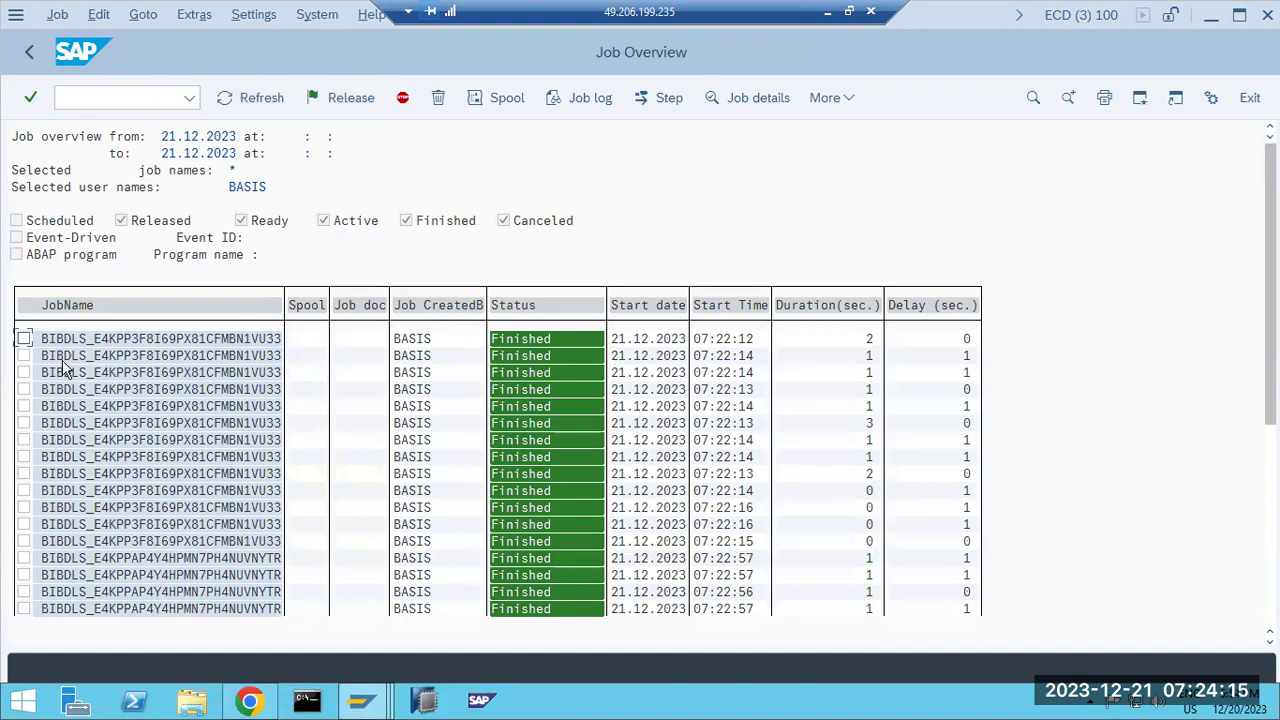
{"action": "scroll", "coordinate": [97, 451], "scroll_direction": "down", "scroll_amount": 7}
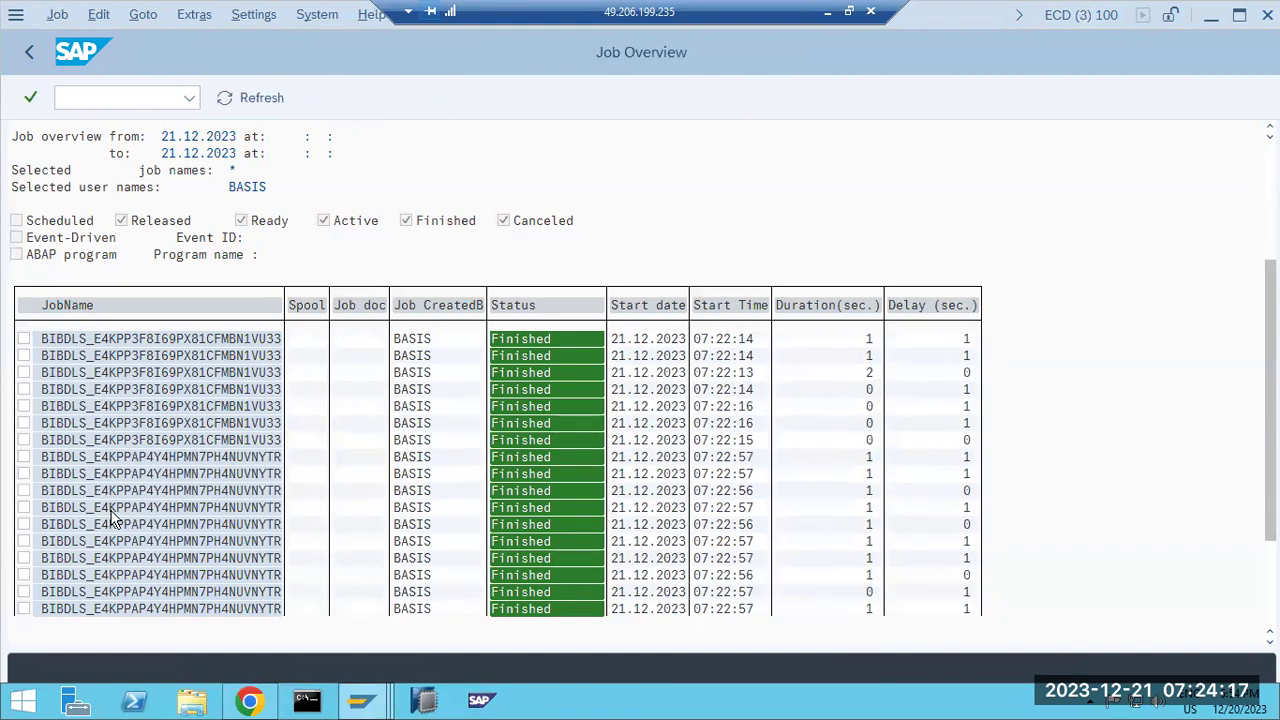
{"action": "scroll", "coordinate": [113, 540], "scroll_direction": "down", "scroll_amount": 5}
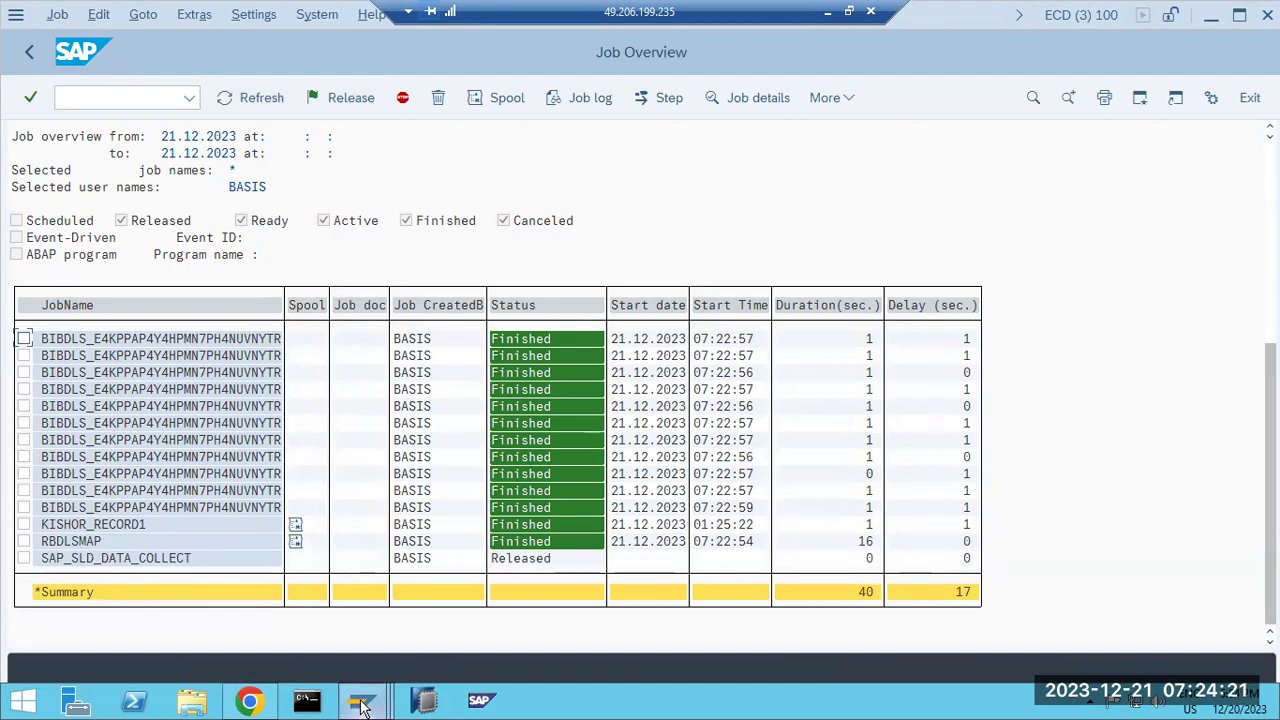
- Return to the logical system name update session and set the end of the table range to S*
{"action": "mouse_move", "coordinate": [362, 700]}
{"action": "left_click", "coordinate": [486, 612]}
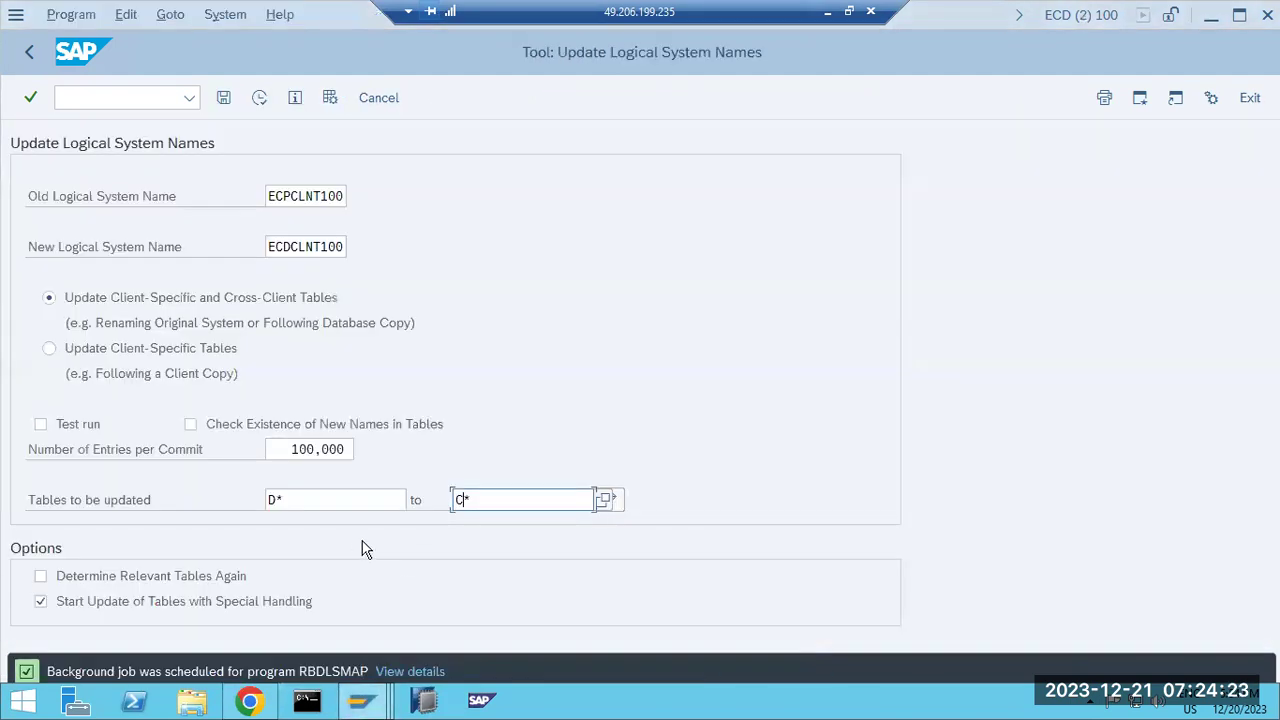
{"action": "left_click", "coordinate": [278, 501]}
{"action": "left_click_drag", "start_coordinate": [478, 500], "coordinate": [442, 500]}
{"action": "type", "text": "S"}
- Set both the start and the end of the table range to * to cover all tables
{"action": "left_click", "coordinate": [329, 501]}
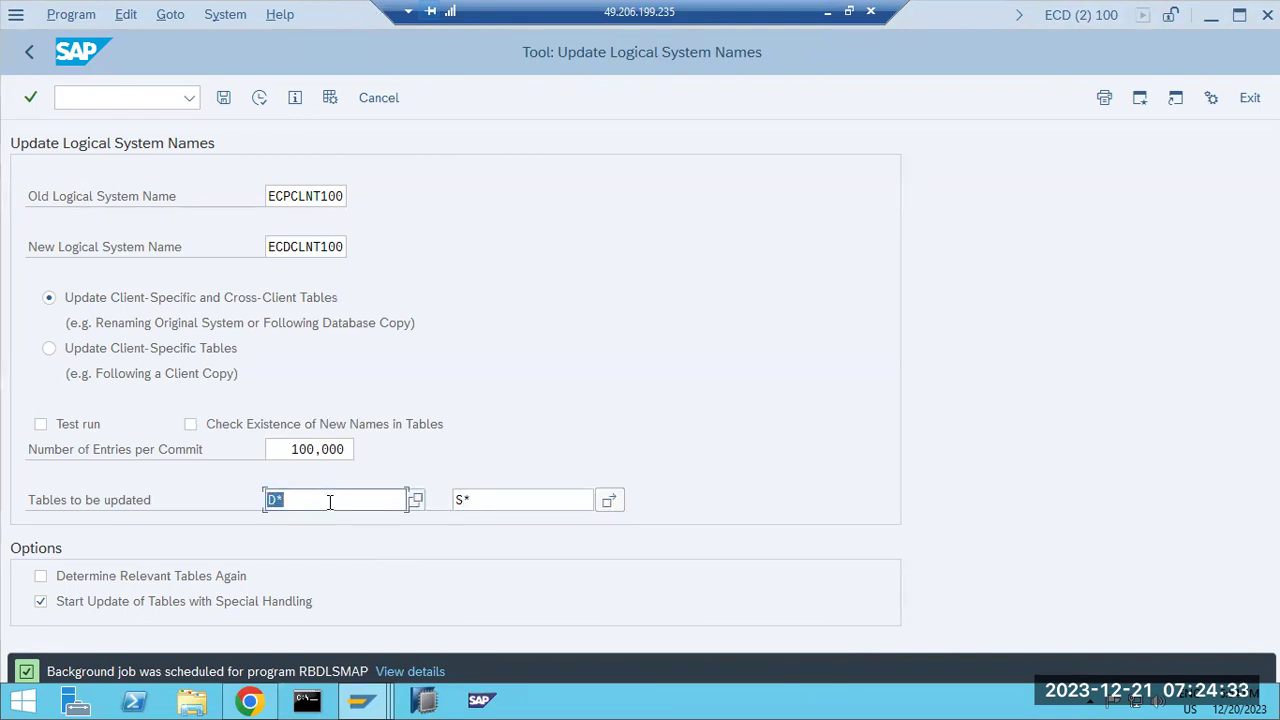
{"action": "type", "text": "*"}
{"action": "key", "text": "Tab"}
{"action": "type", "text": "*"}
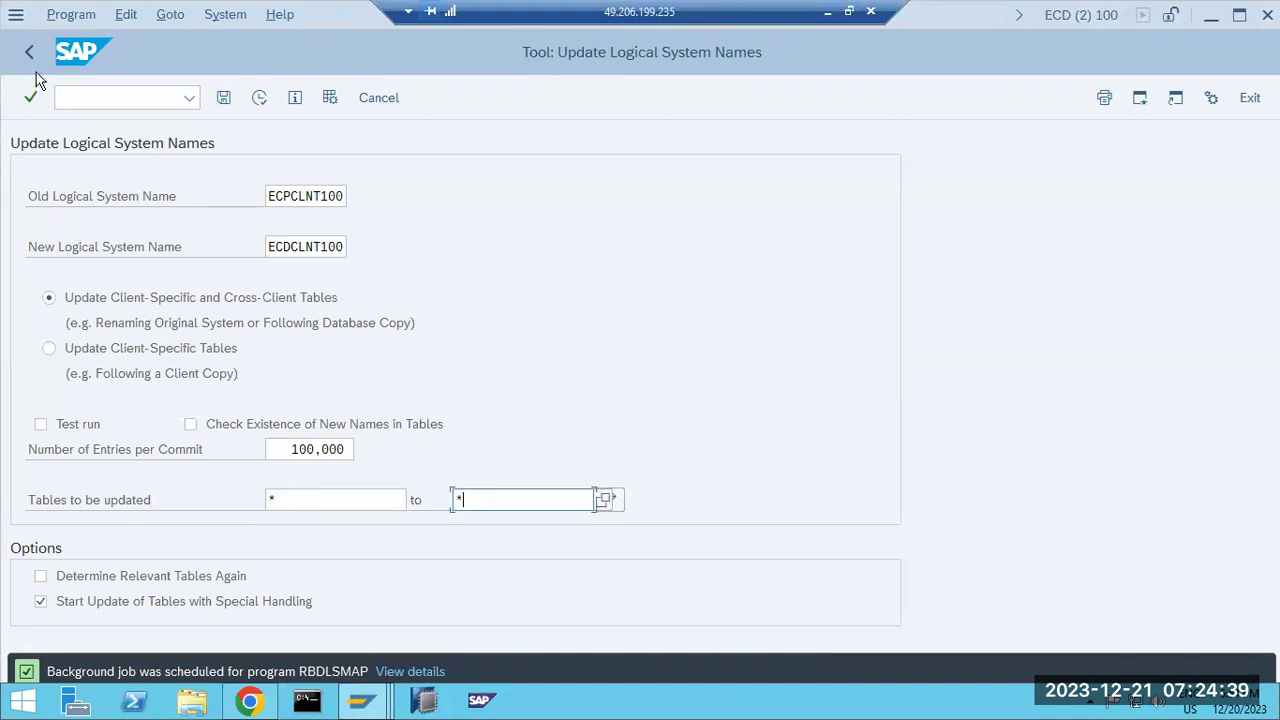
- Schedule the conversion of all tables in the background with output device locl and an immediate start
{"action": "left_click", "coordinate": [71, 14]}
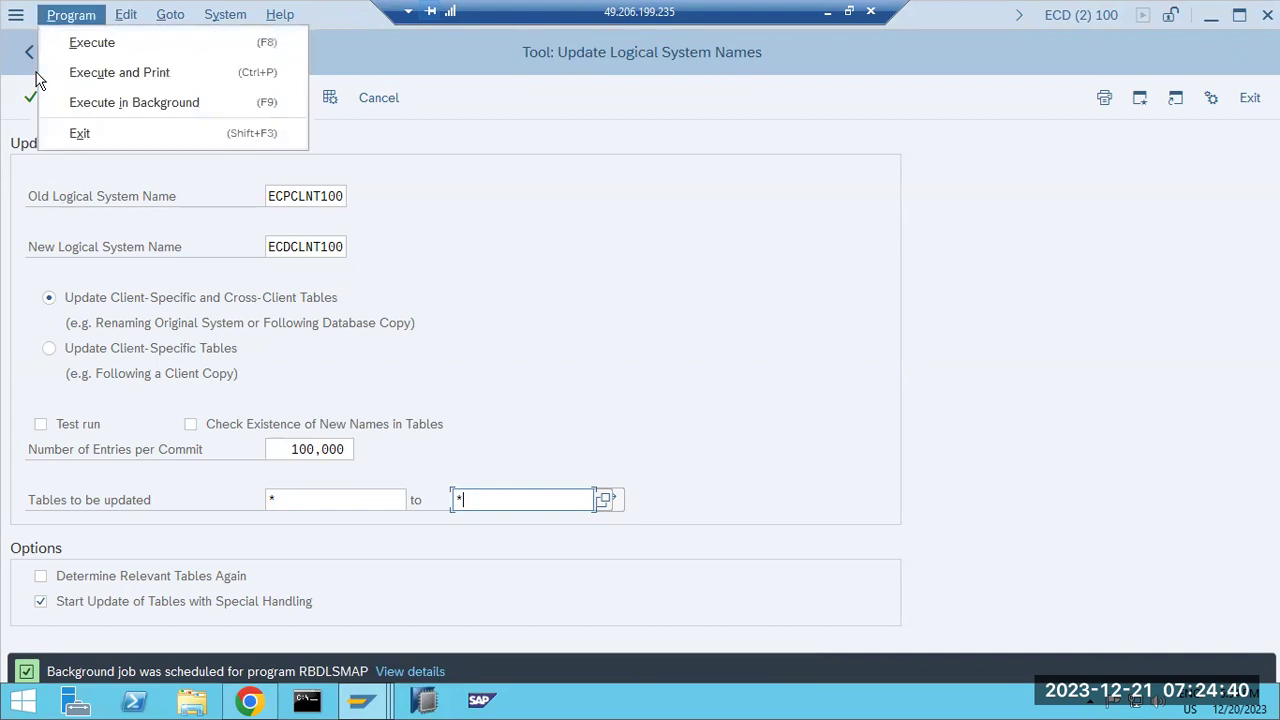
{"action": "left_click", "coordinate": [114, 104]}
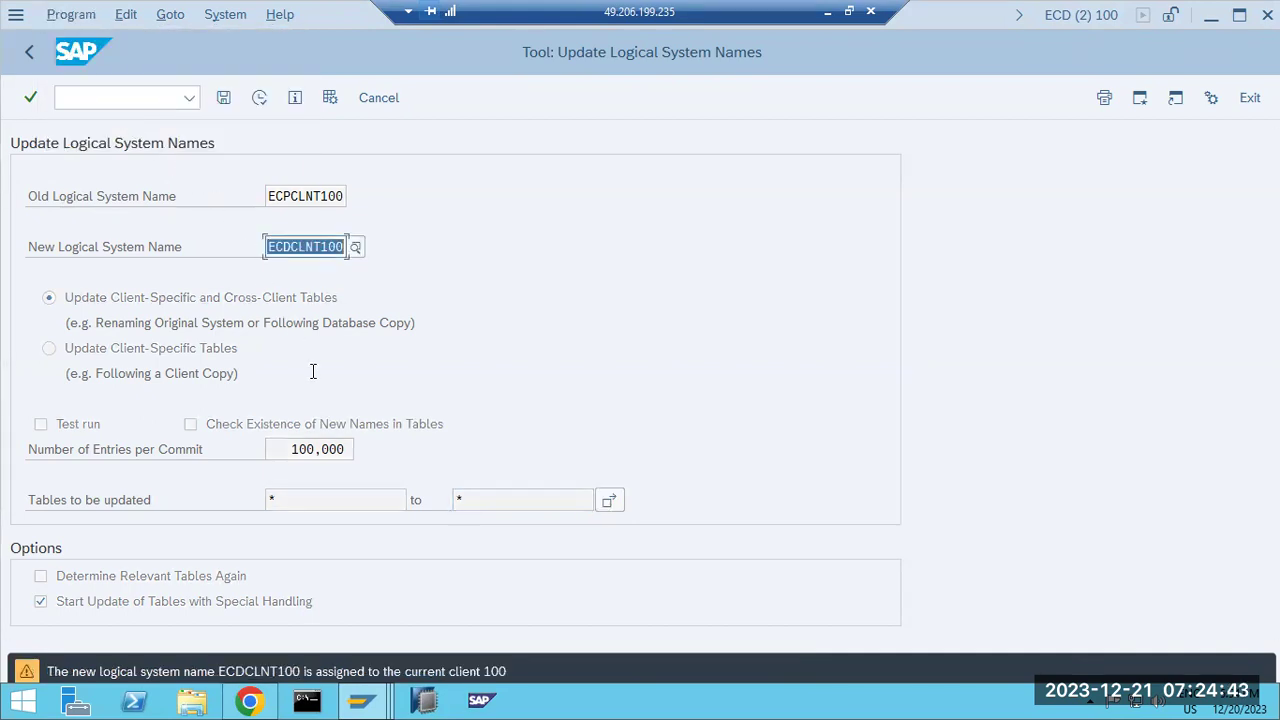
{"action": "key", "text": "Return"}
{"action": "type", "text": "l"}
{"action": "left_click", "coordinate": [211, 249]}
{"action": "left_click", "coordinate": [444, 521]}
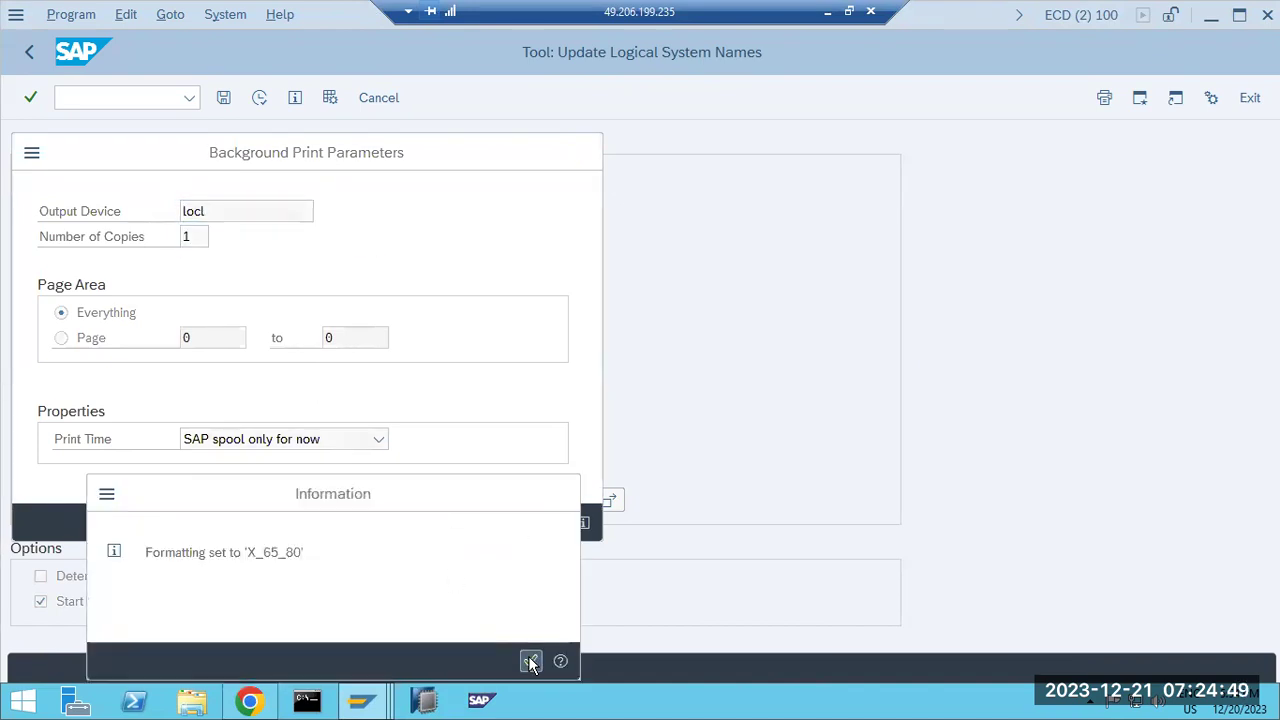
{"action": "left_click", "coordinate": [530, 662]}
{"action": "left_click", "coordinate": [88, 148]}
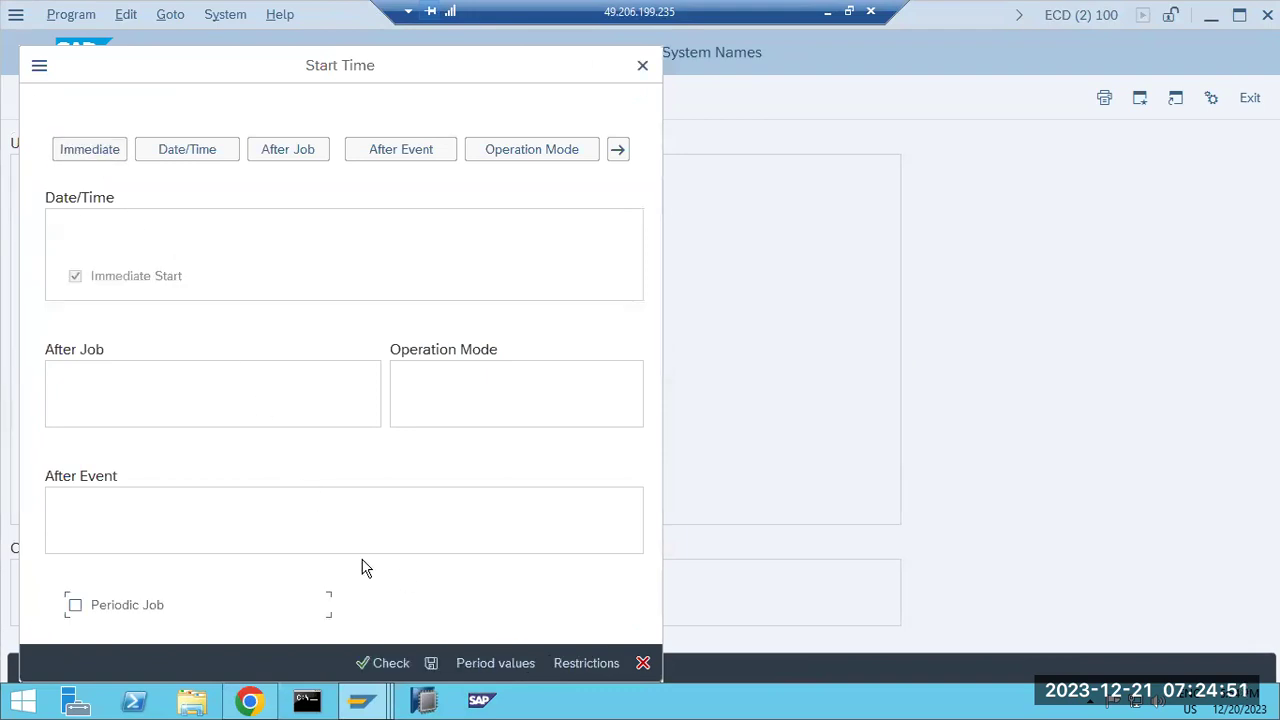
{"action": "left_click", "coordinate": [431, 663]}
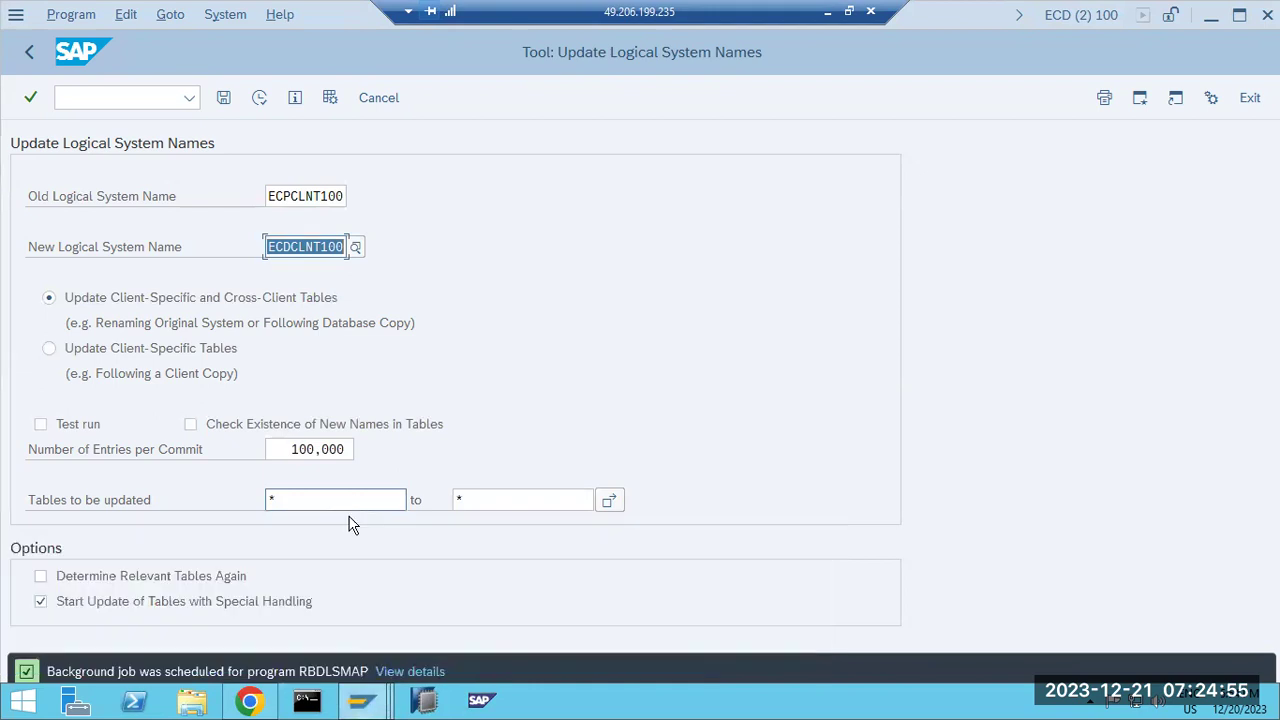
- Switch to the job overview session, refresh the list and check the status of the RBDLSMAP jobs
{"action": "mouse_move", "coordinate": [365, 700]}
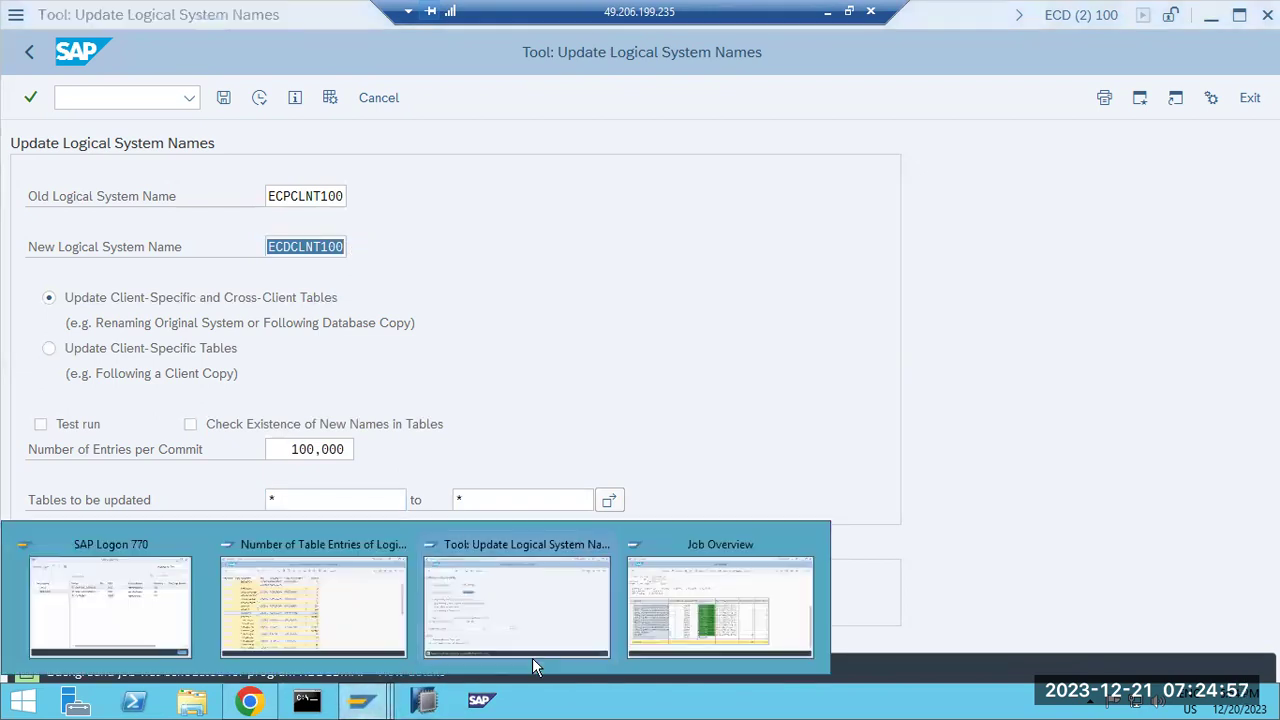
{"action": "left_click", "coordinate": [663, 563]}
{"action": "left_click", "coordinate": [240, 98]}
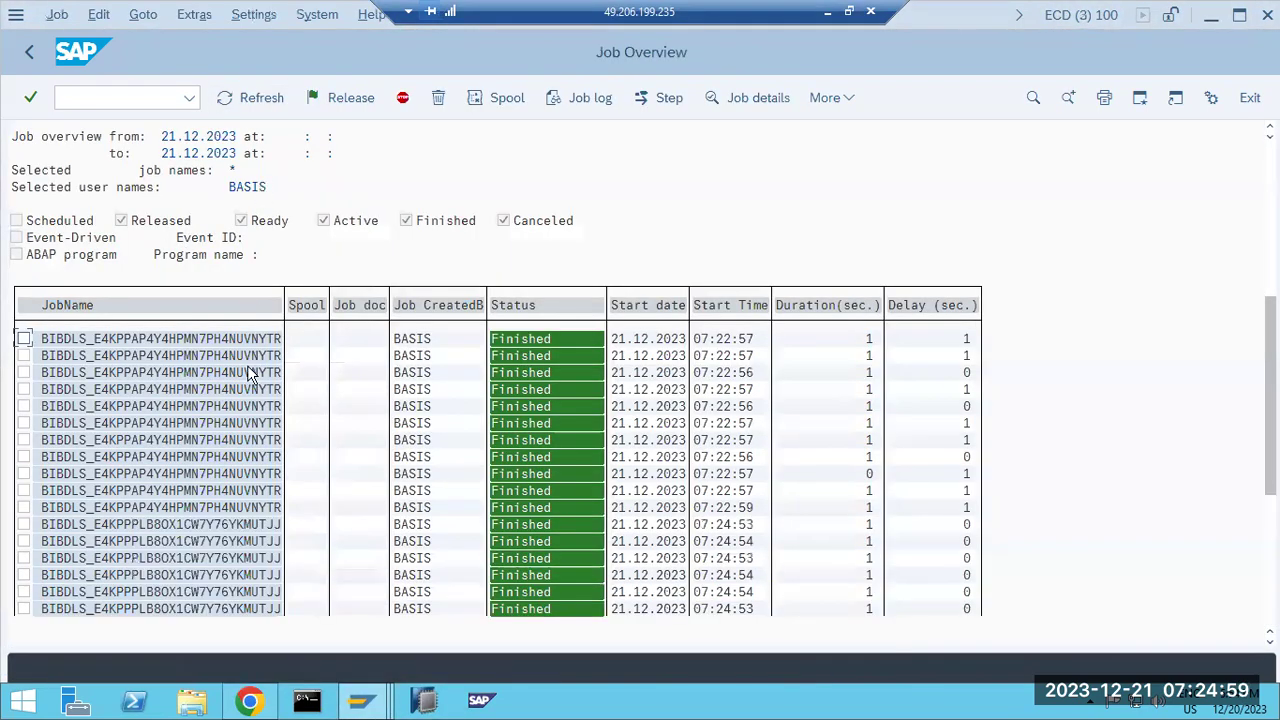
{"action": "scroll", "coordinate": [272, 480], "scroll_direction": "down", "scroll_amount": 3}
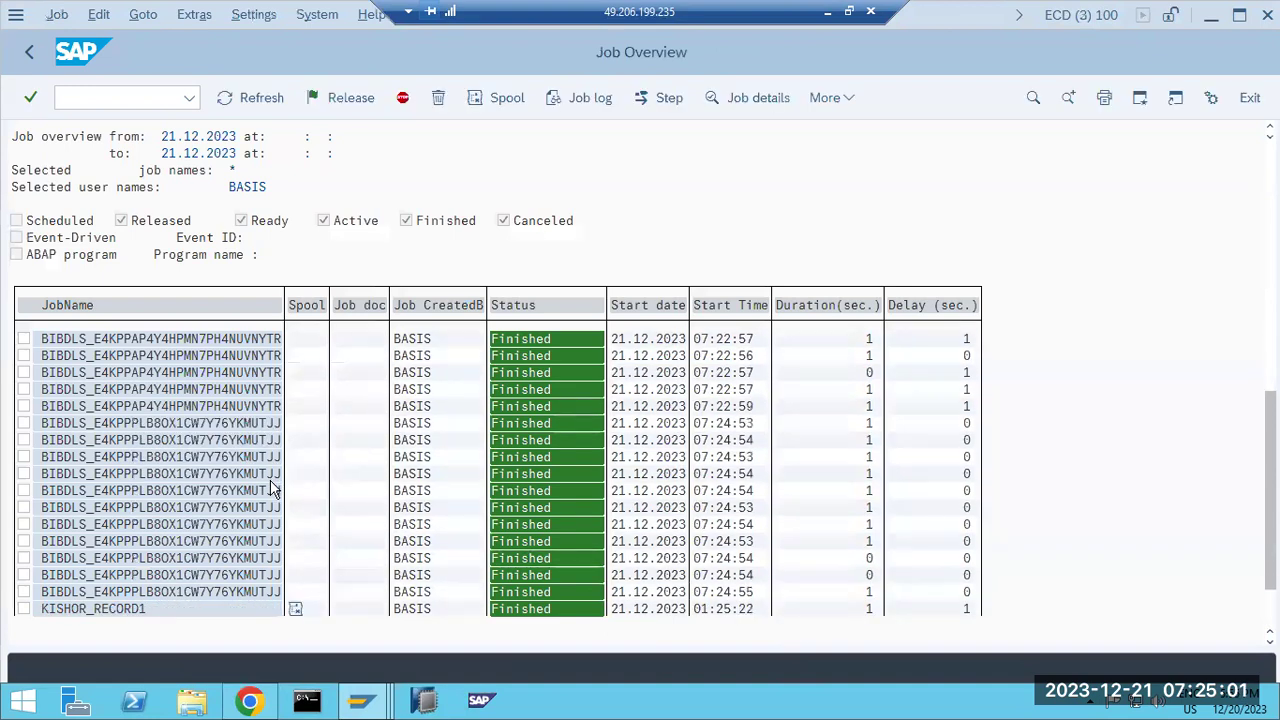
{"action": "scroll", "coordinate": [272, 490], "scroll_direction": "down", "scroll_amount": 2}
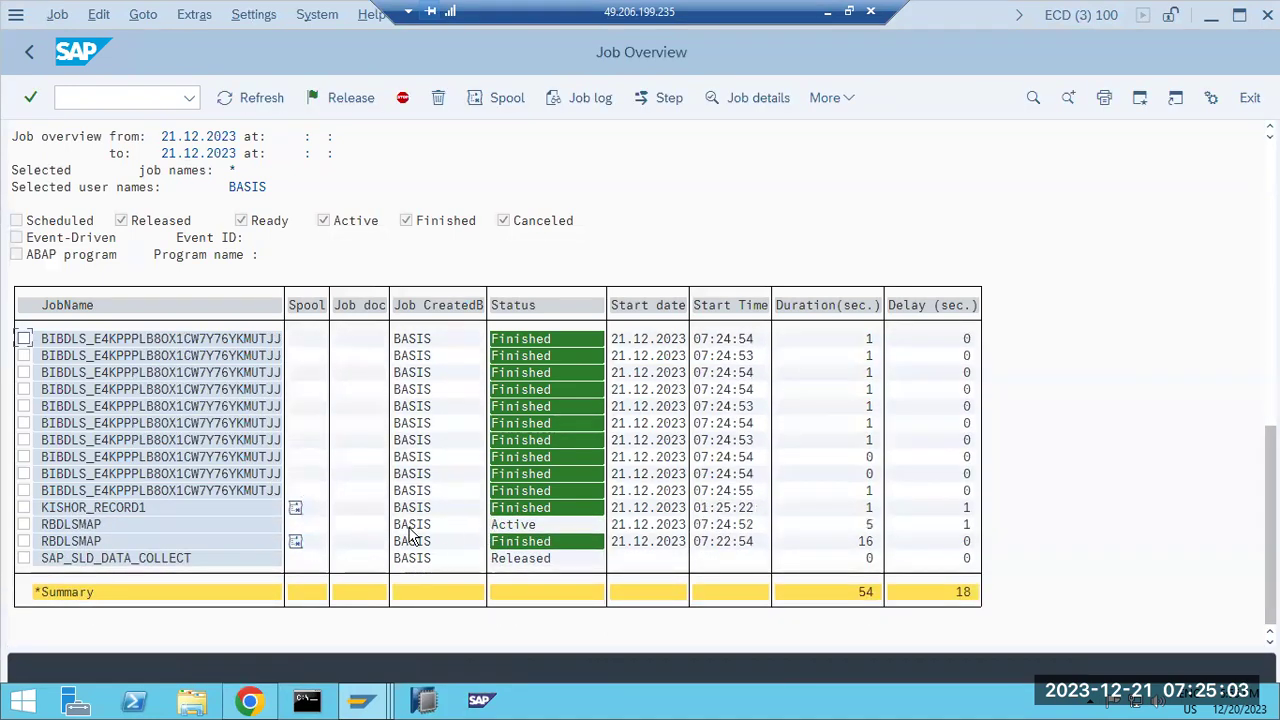
{"action": "left_click", "coordinate": [82, 540]}
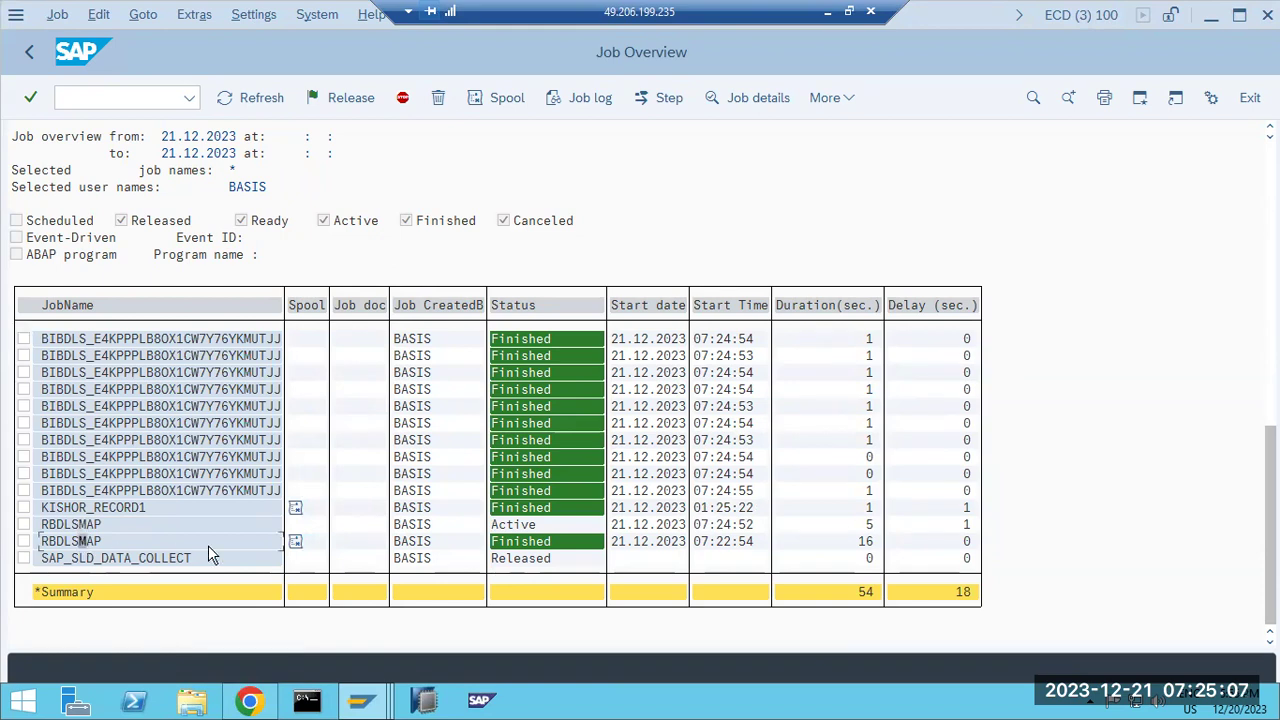
- Open the spool output of the RBDLSMAP job started at 07:22:54 and read through the tables and fields in its conversion log
{"action": "left_click", "coordinate": [296, 542]}
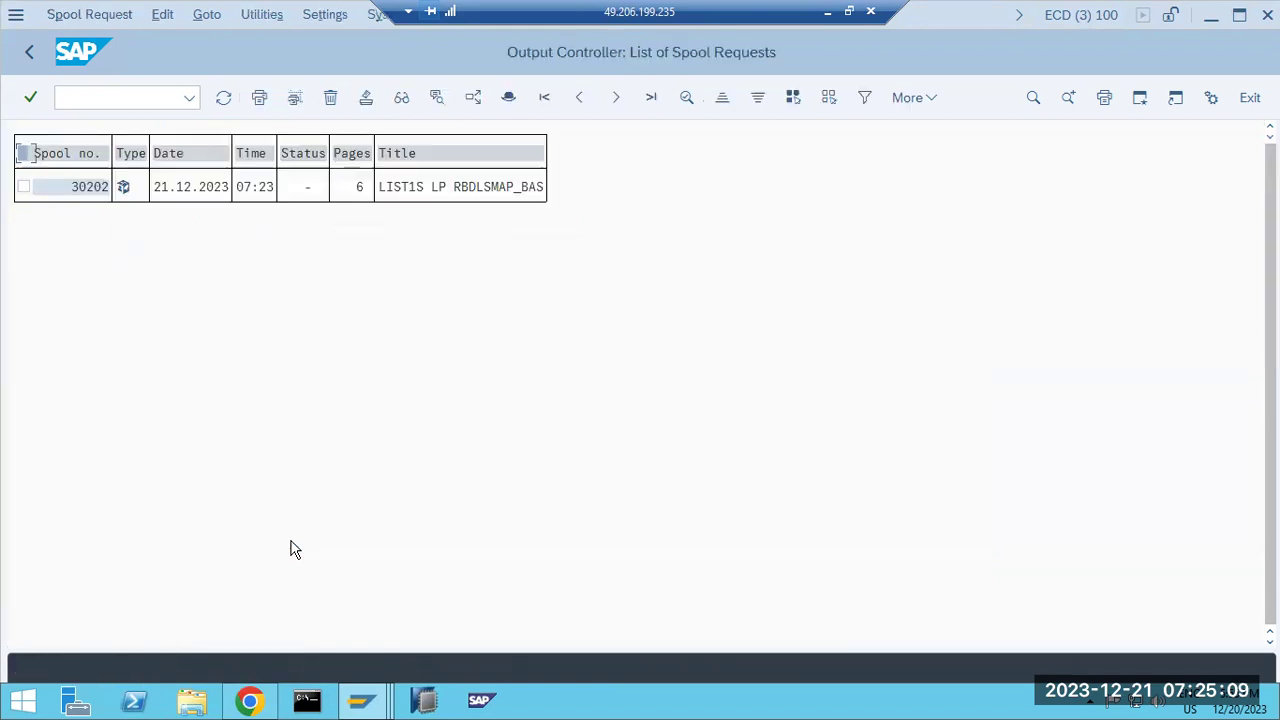
{"action": "left_click", "coordinate": [124, 189]}
{"action": "scroll", "coordinate": [140, 357], "scroll_direction": "down", "scroll_amount": 4}
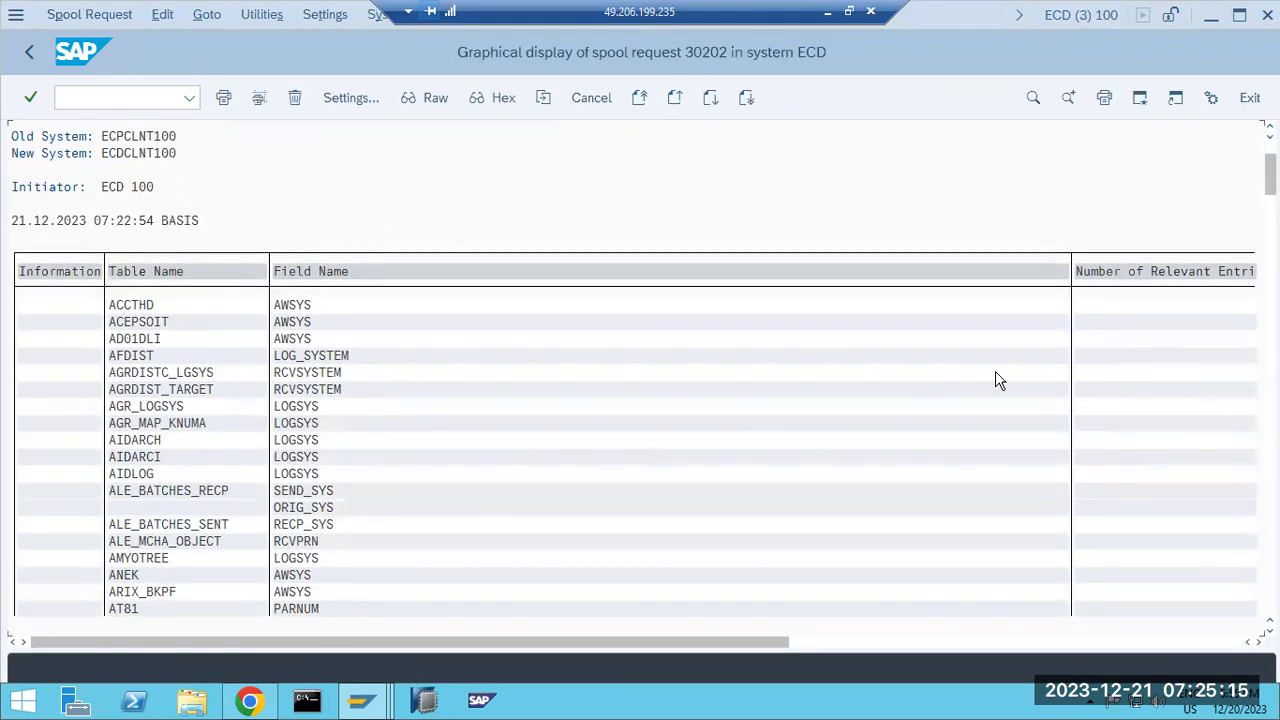
{"action": "scroll", "coordinate": [1122, 388], "scroll_direction": "down", "scroll_amount": 1}
{"action": "scroll", "coordinate": [243, 406], "scroll_direction": "down", "scroll_amount": 5}
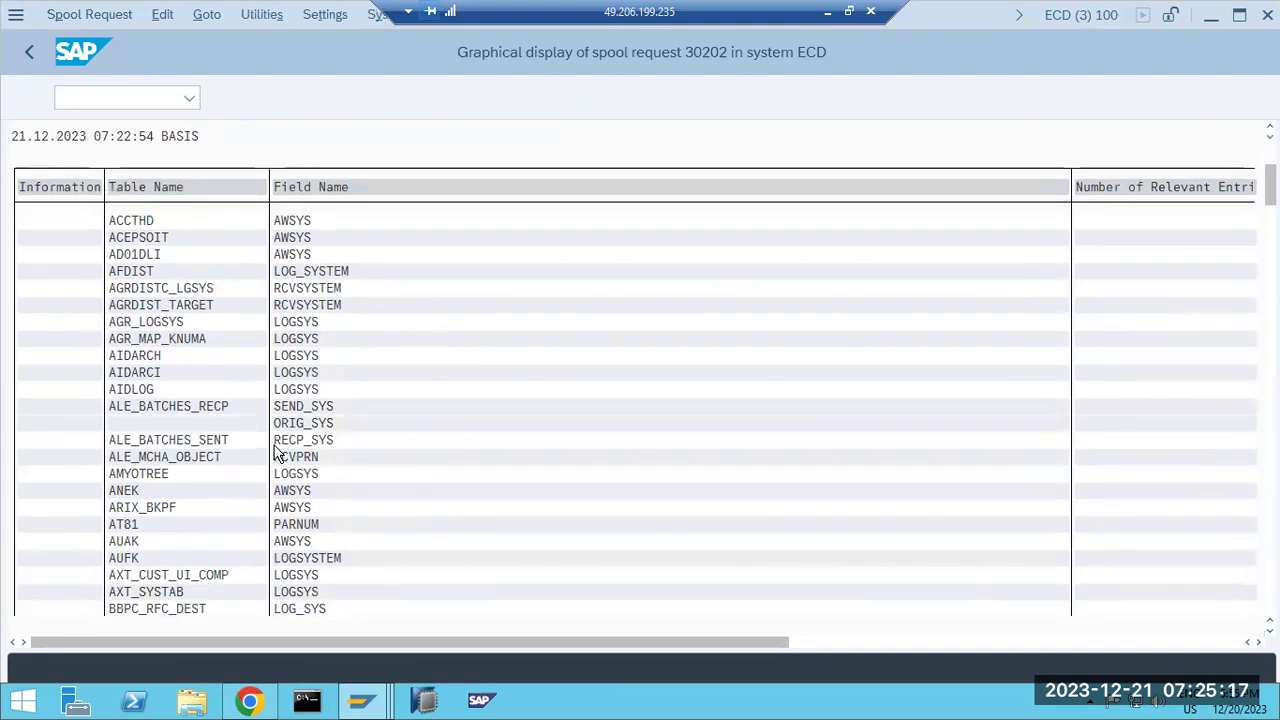
{"action": "scroll", "coordinate": [290, 457], "scroll_direction": "down", "scroll_amount": 5}
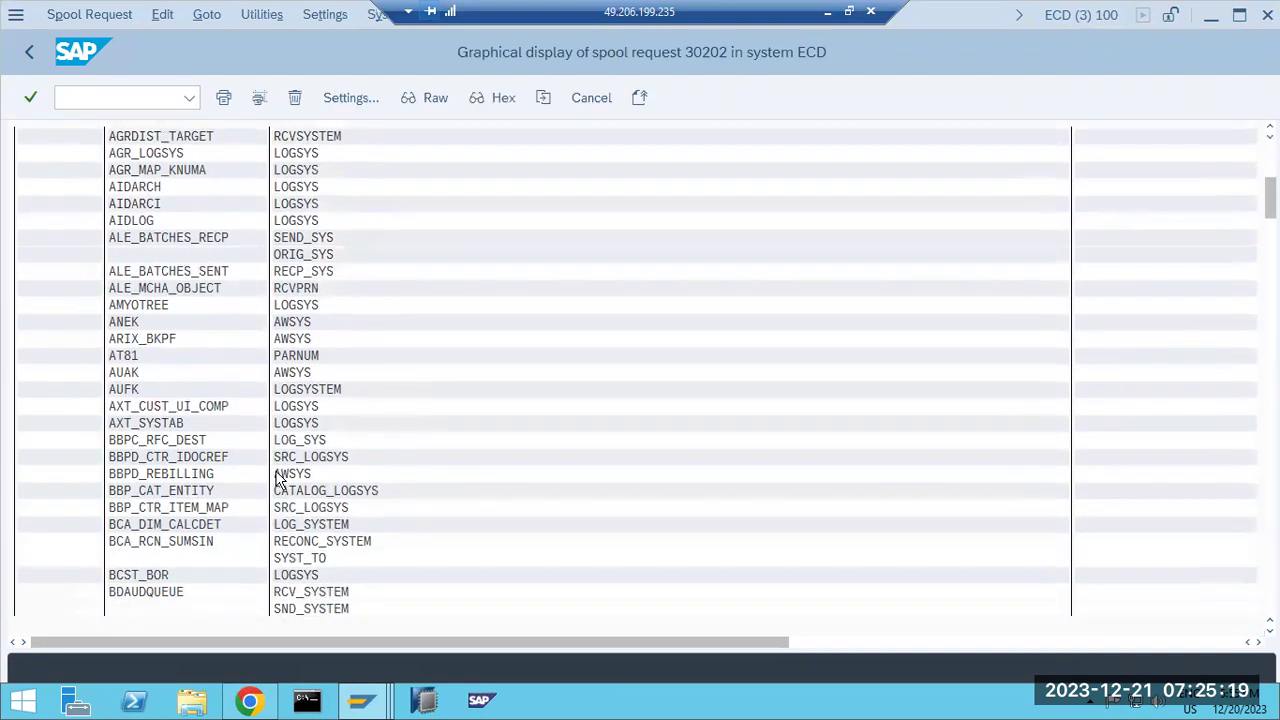
{"action": "scroll", "coordinate": [285, 480], "scroll_direction": "down", "scroll_amount": 5}
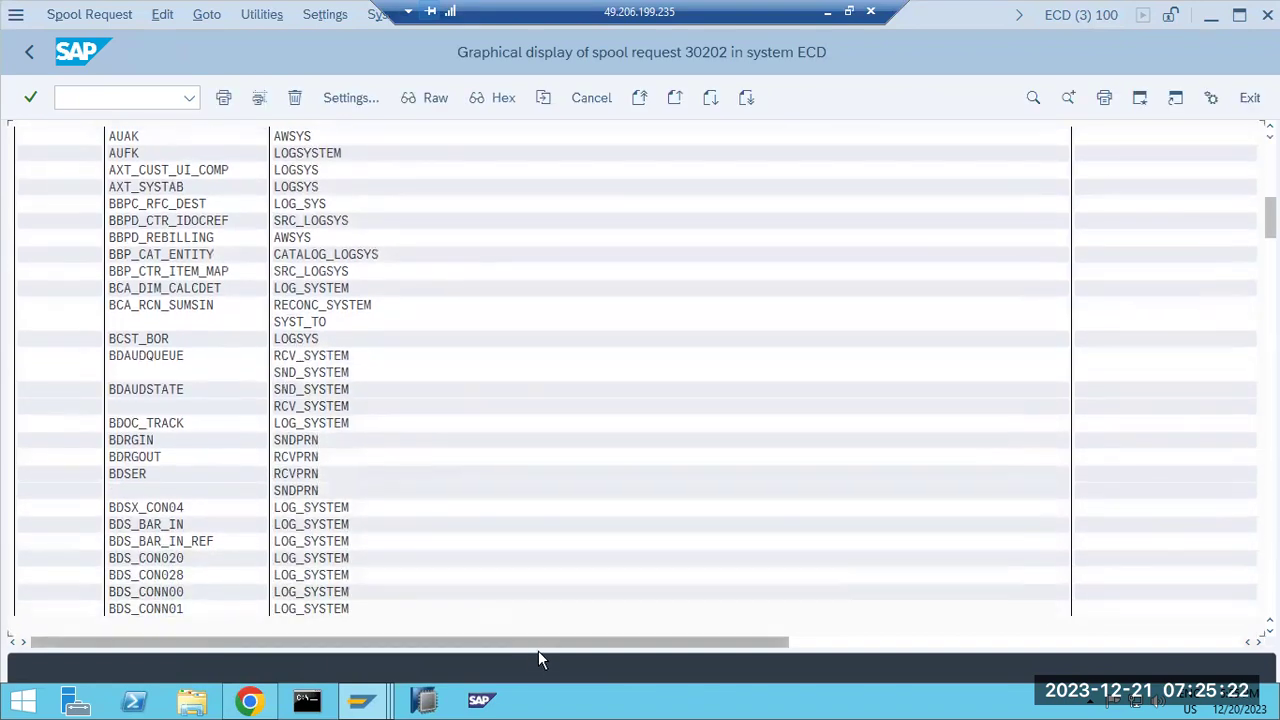
- Examine the entry counts and final processing messages in the first conversion log, then return to the job overview
{"action": "left_click_drag", "start_coordinate": [538, 645], "coordinate": [946, 650]}
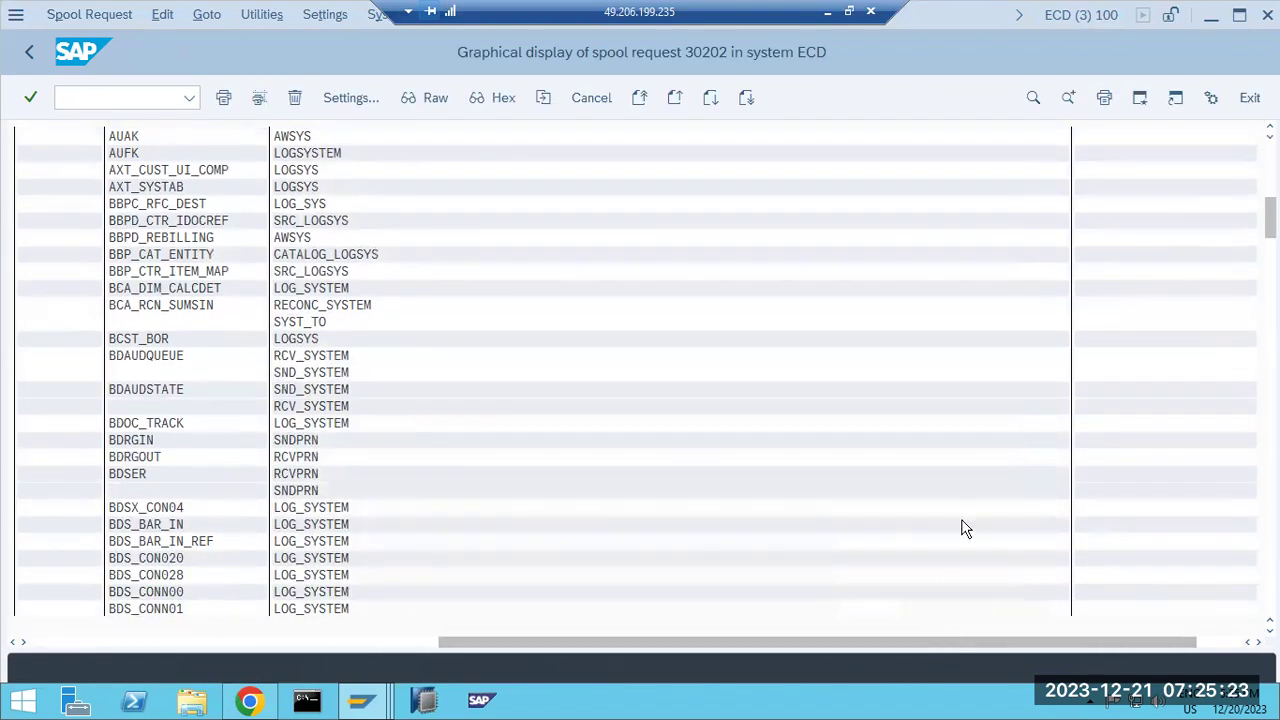
{"action": "left_click_drag", "start_coordinate": [1270, 218], "coordinate": [1270, 593]}
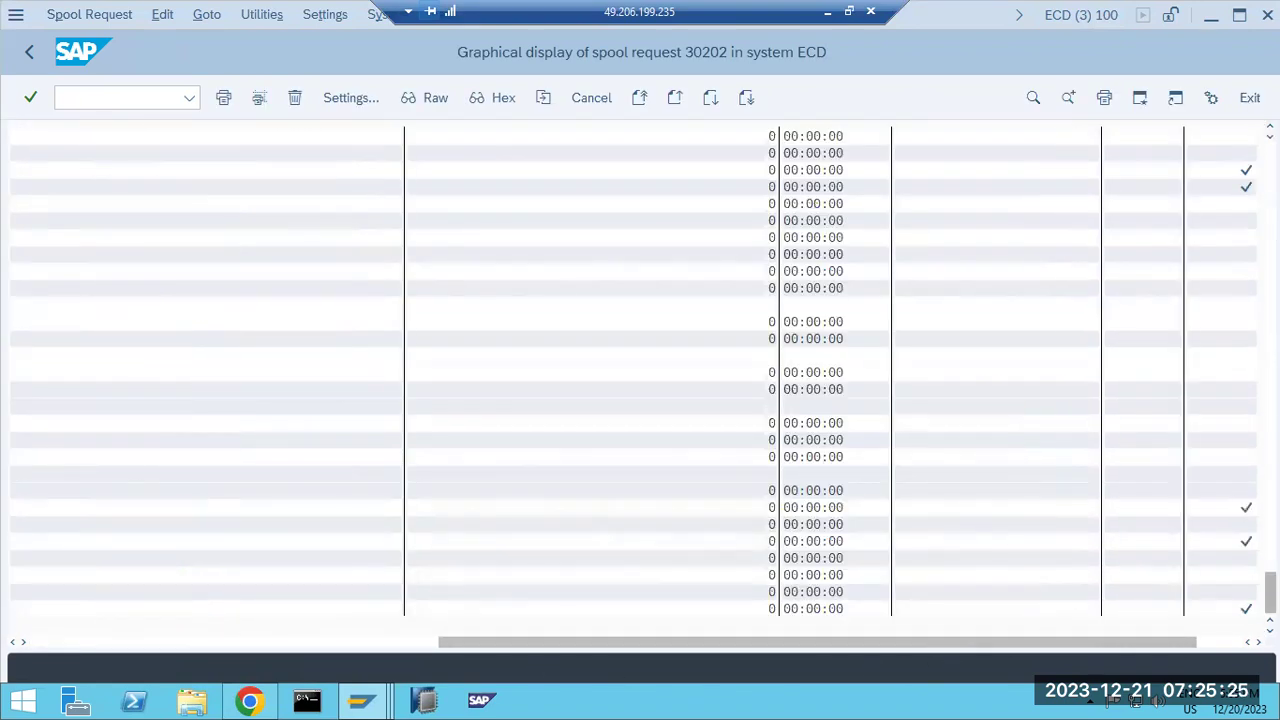
{"action": "left_click", "coordinate": [140, 645]}
{"action": "scroll", "coordinate": [612, 400], "scroll_direction": "up", "scroll_amount": 1}
{"action": "scroll", "coordinate": [612, 400], "scroll_direction": "up", "scroll_amount": 3}
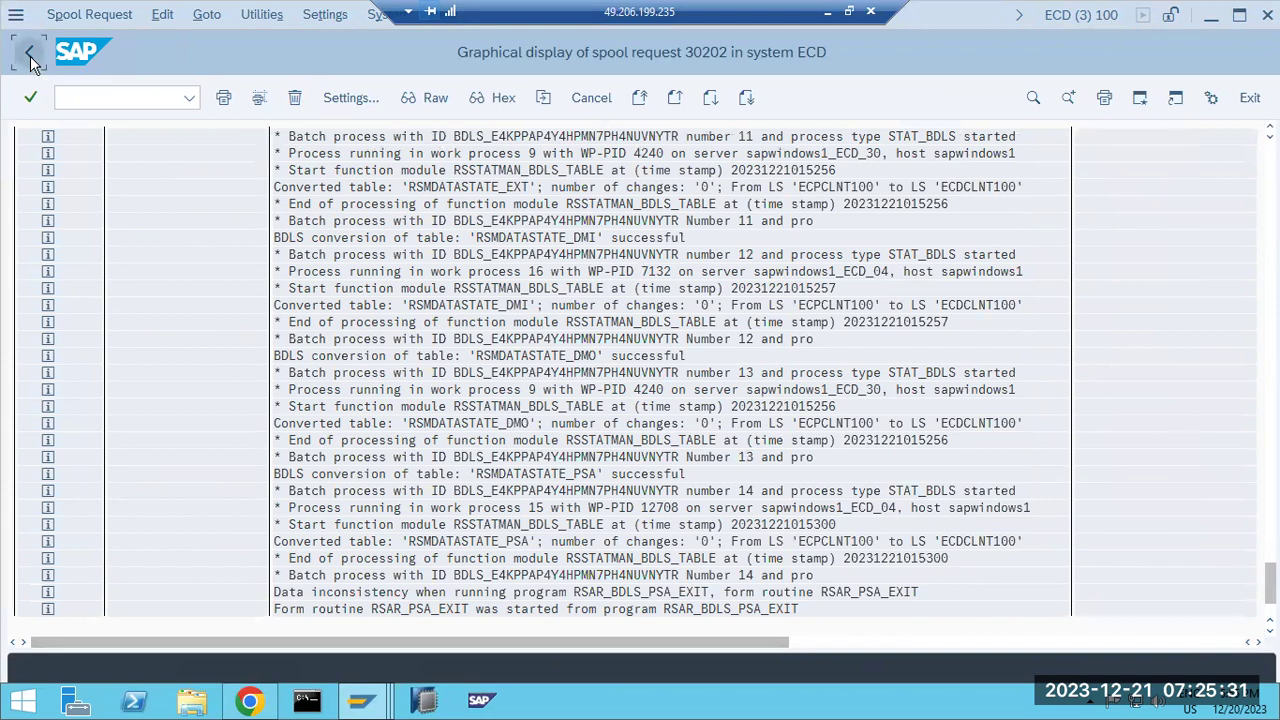
{"action": "left_click", "coordinate": [30, 58]}
{"action": "left_click", "coordinate": [30, 58]}
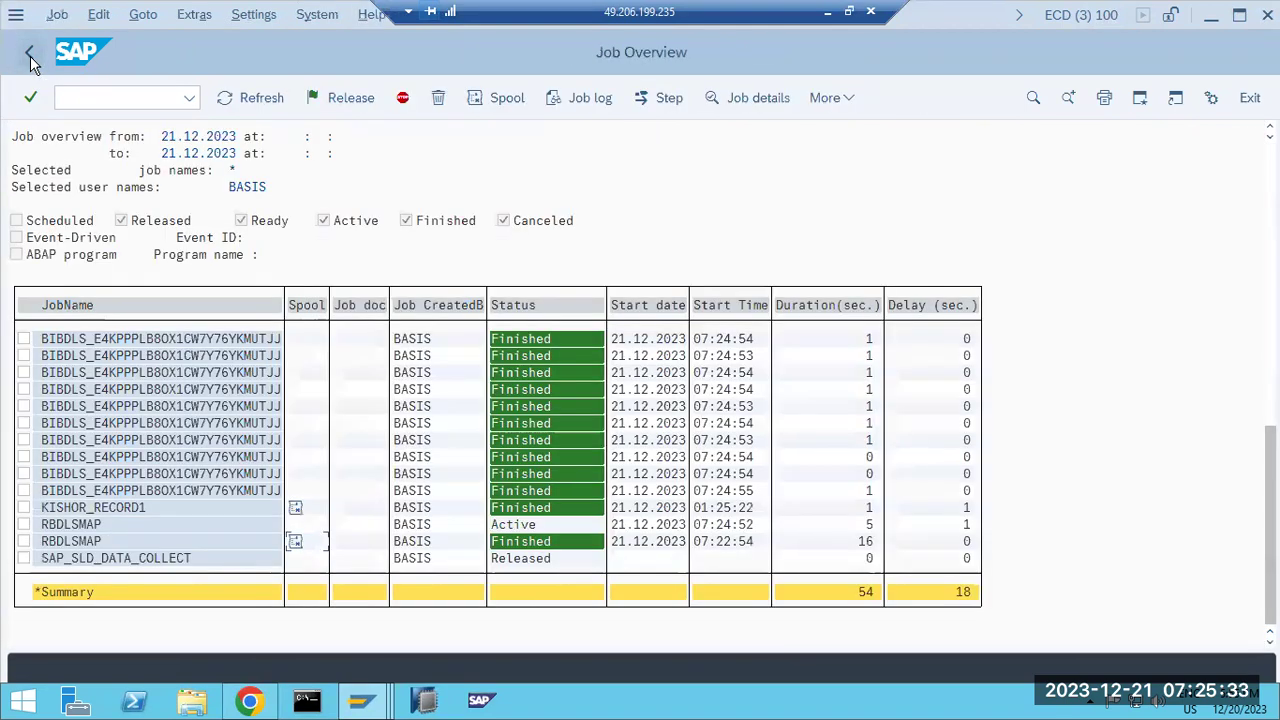
- Refresh the job overview, open the spool output of the RBDLSMAP job started at 07:24:52 and check its old and new system names
{"action": "left_click", "coordinate": [256, 108]}
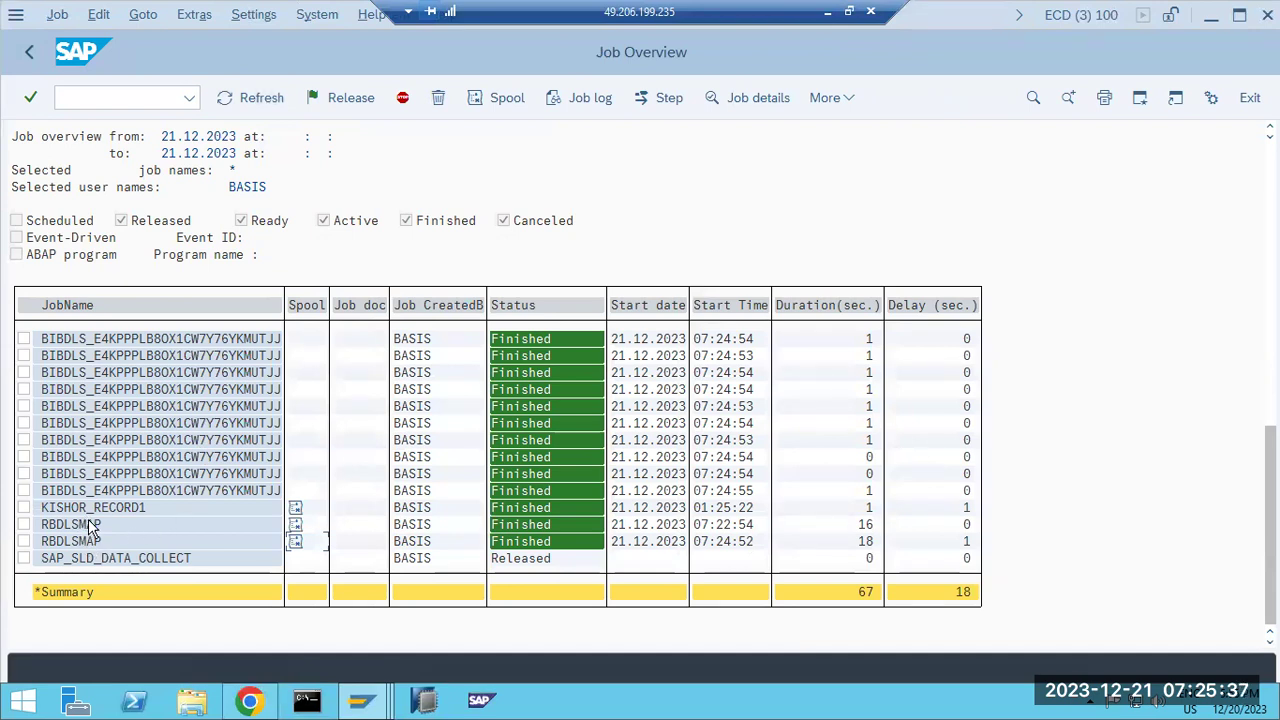
{"action": "left_click", "coordinate": [295, 539]}
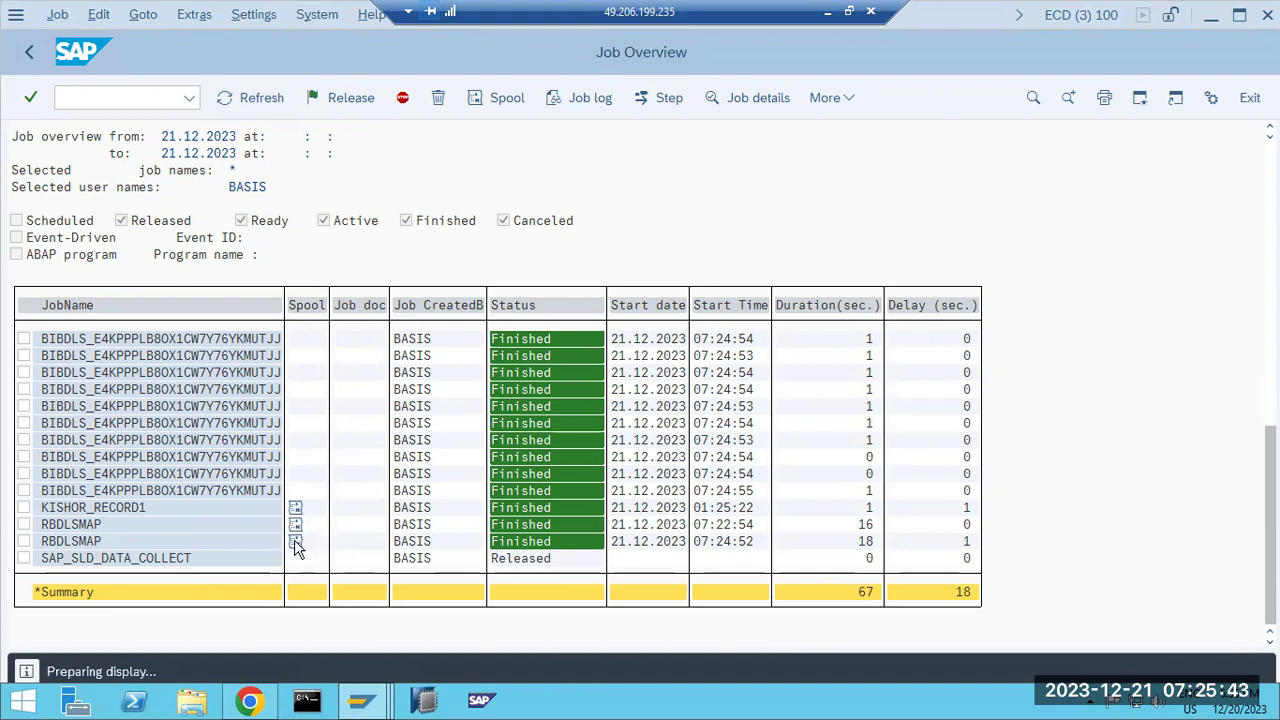
{"action": "left_click", "coordinate": [122, 190]}
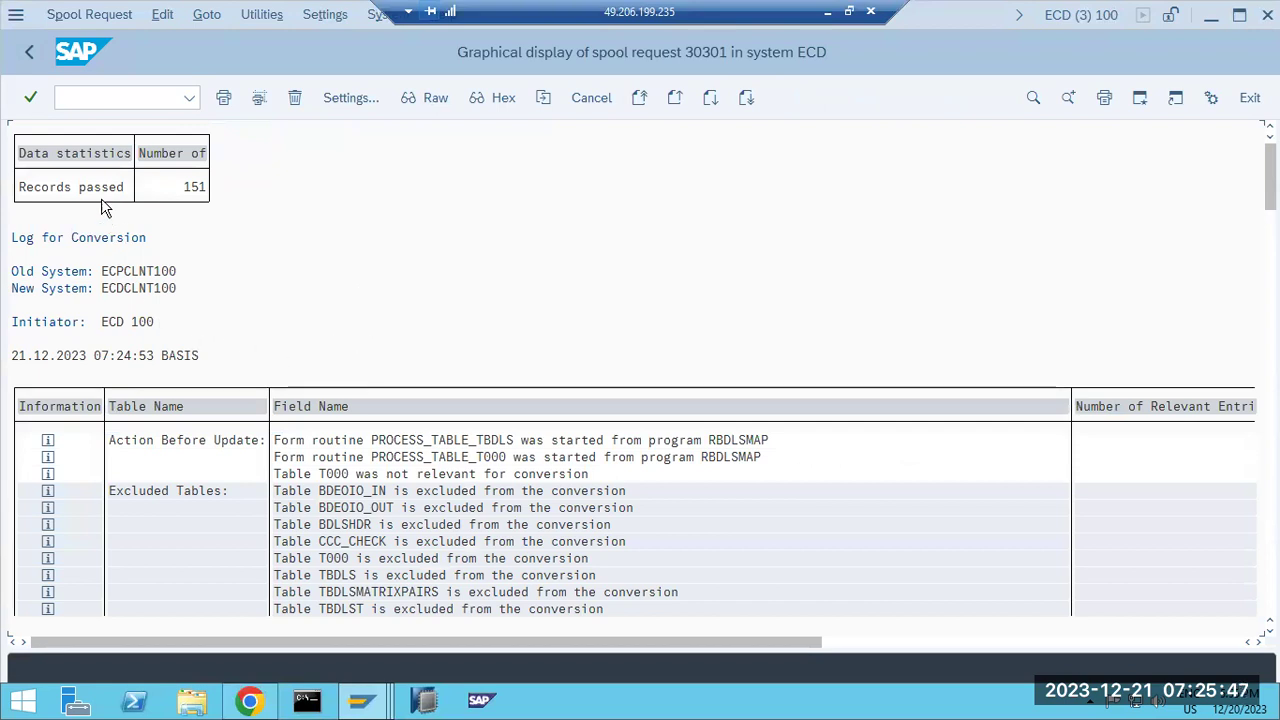
{"action": "left_click", "coordinate": [136, 273]}
{"action": "left_click", "coordinate": [134, 290]}
- Examine the relevant and converted entry columns and the table conversion messages in the second job's log
{"action": "left_click_drag", "start_coordinate": [367, 646], "coordinate": [673, 668]}
{"action": "scroll", "coordinate": [940, 536], "scroll_direction": "down", "scroll_amount": 3}
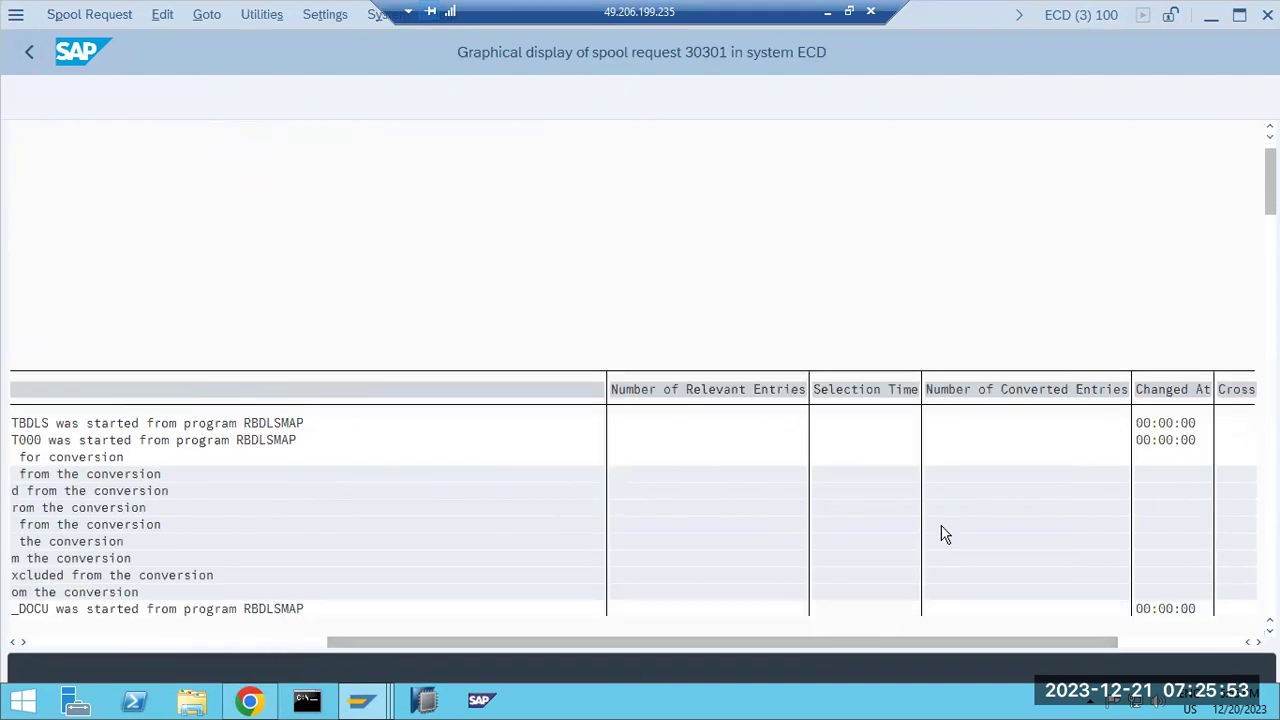
{"action": "left_click_drag", "start_coordinate": [1268, 190], "coordinate": [1268, 579]}
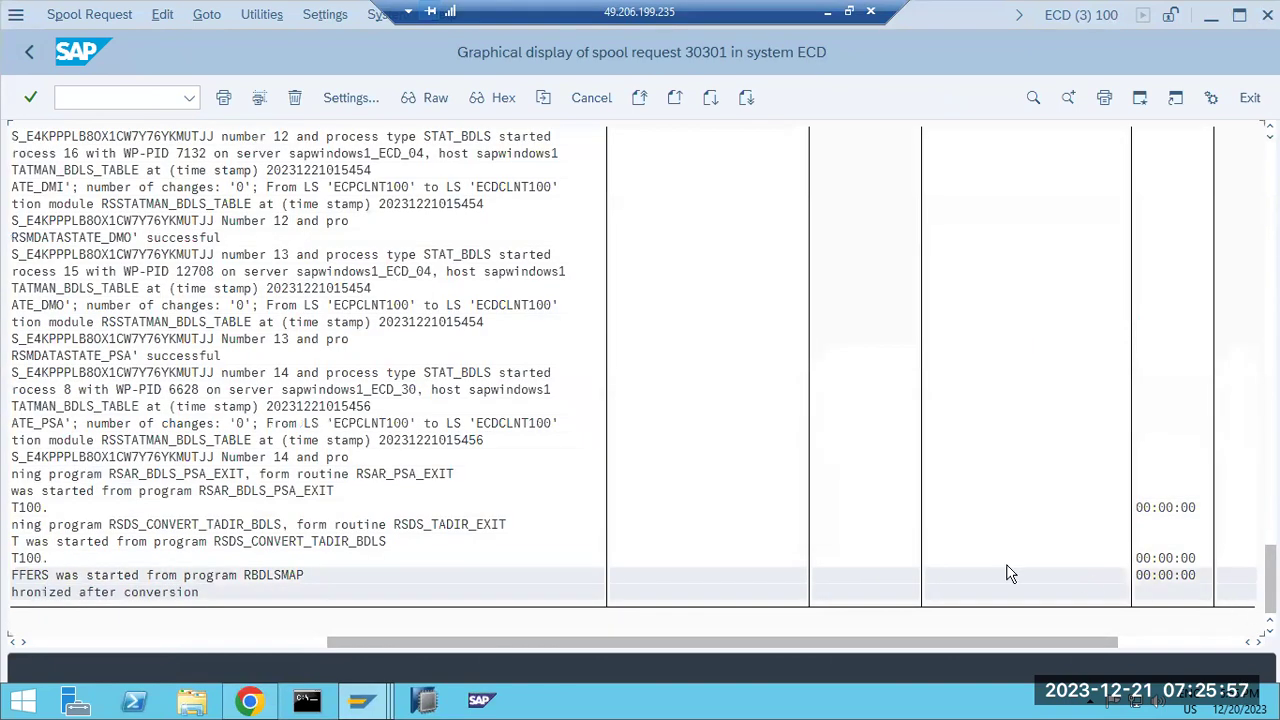
{"action": "left_click", "coordinate": [203, 641]}
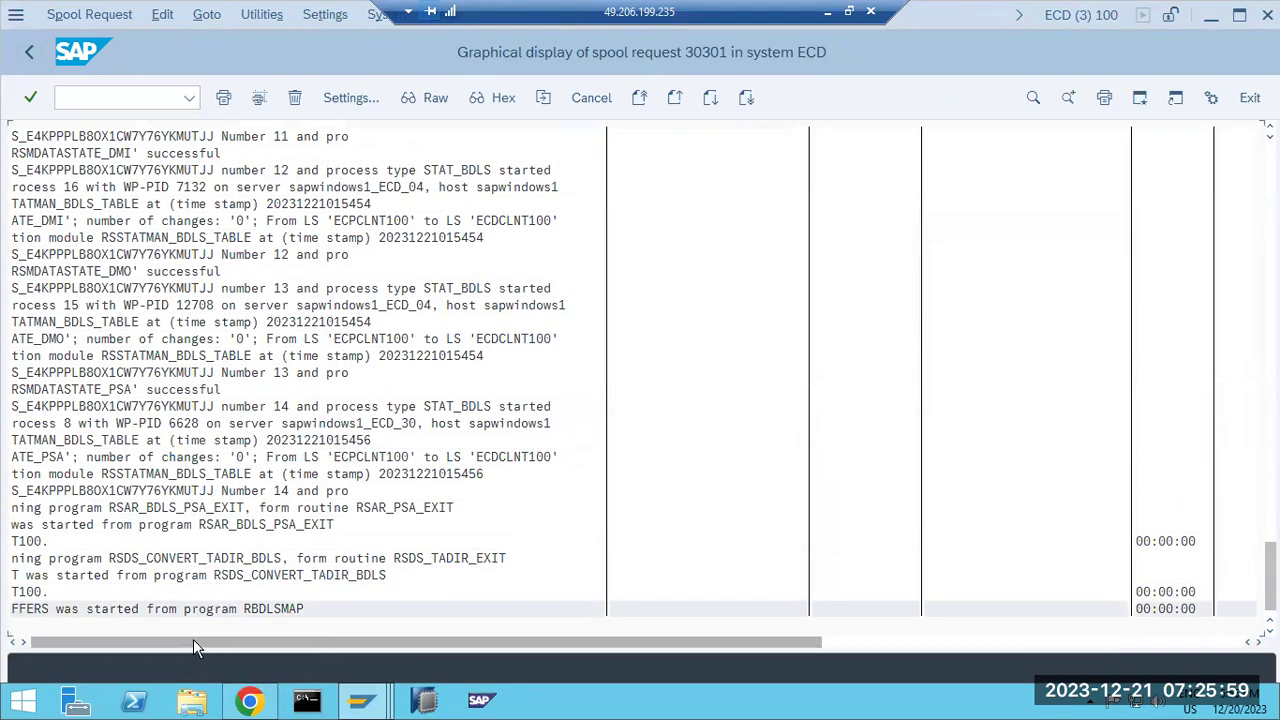
{"action": "scroll", "coordinate": [440, 540], "scroll_direction": "up", "scroll_amount": 1}
{"action": "scroll", "coordinate": [447, 515], "scroll_direction": "up", "scroll_amount": 3}
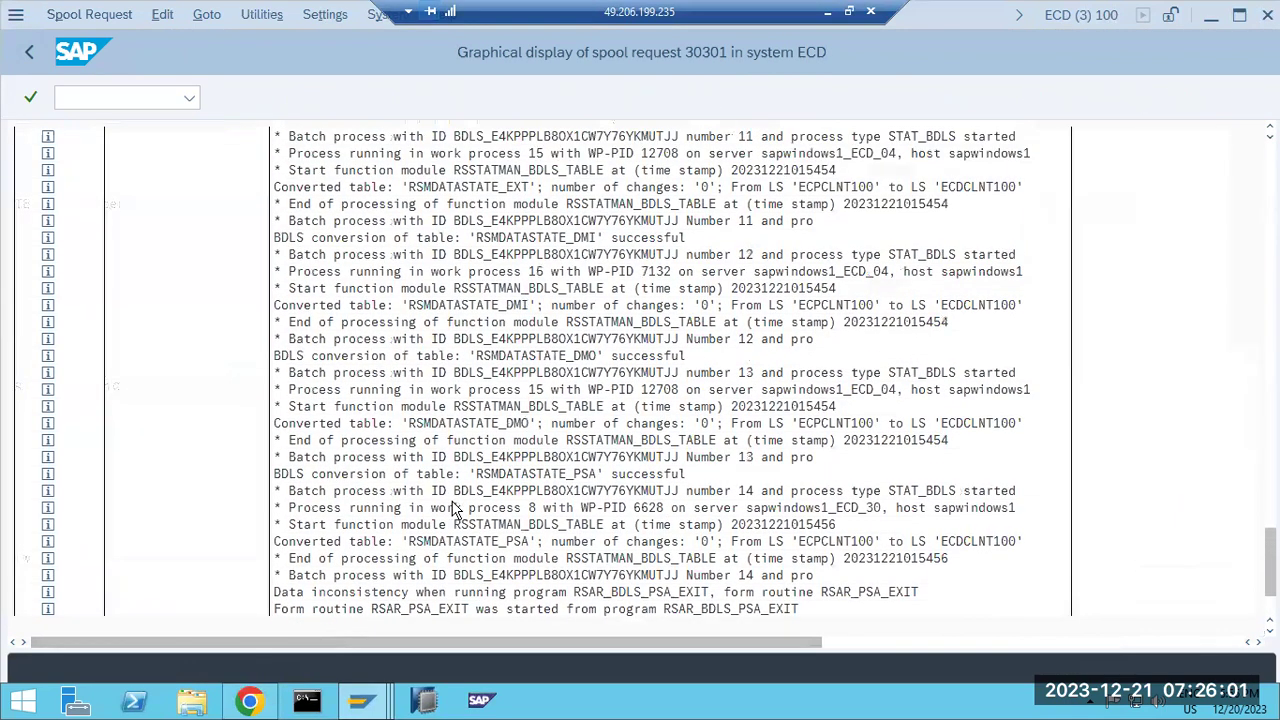
{"action": "scroll", "coordinate": [500, 343], "scroll_direction": "up", "scroll_amount": 2}
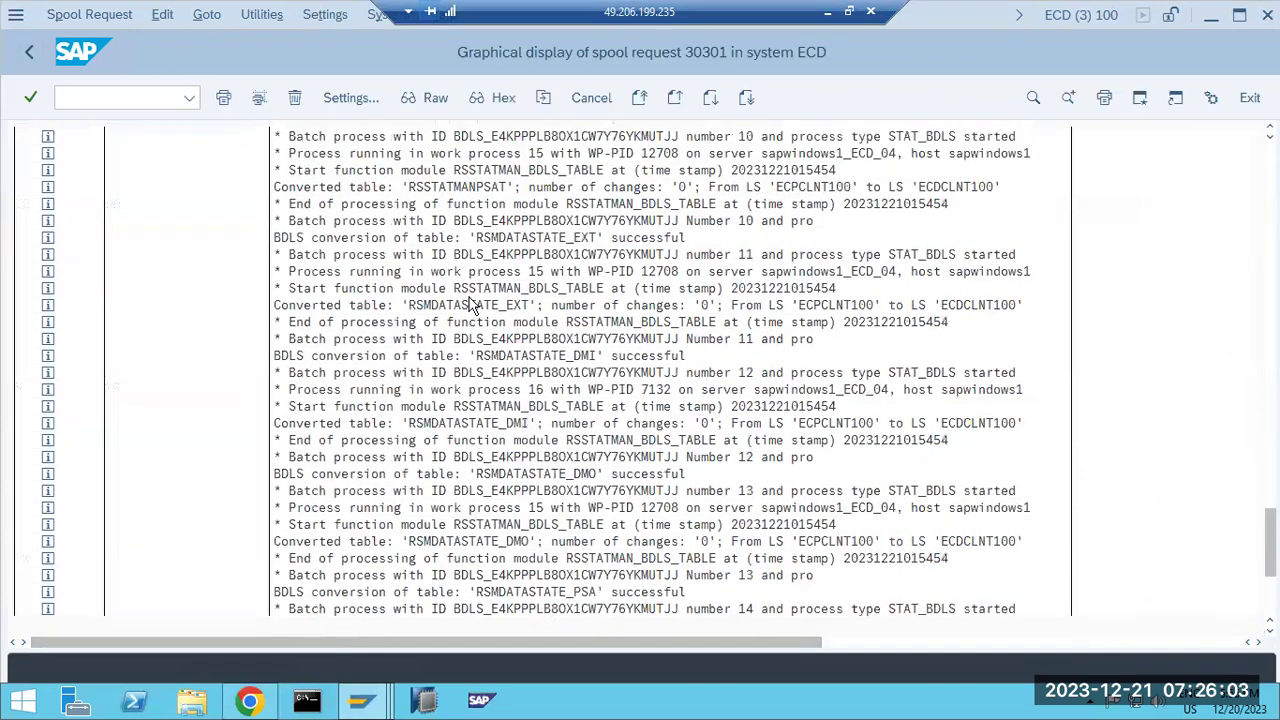
- Return to the session counting table entries of logical system names and rerun the report without logical system or table restrictions
{"action": "mouse_move", "coordinate": [358, 705]}
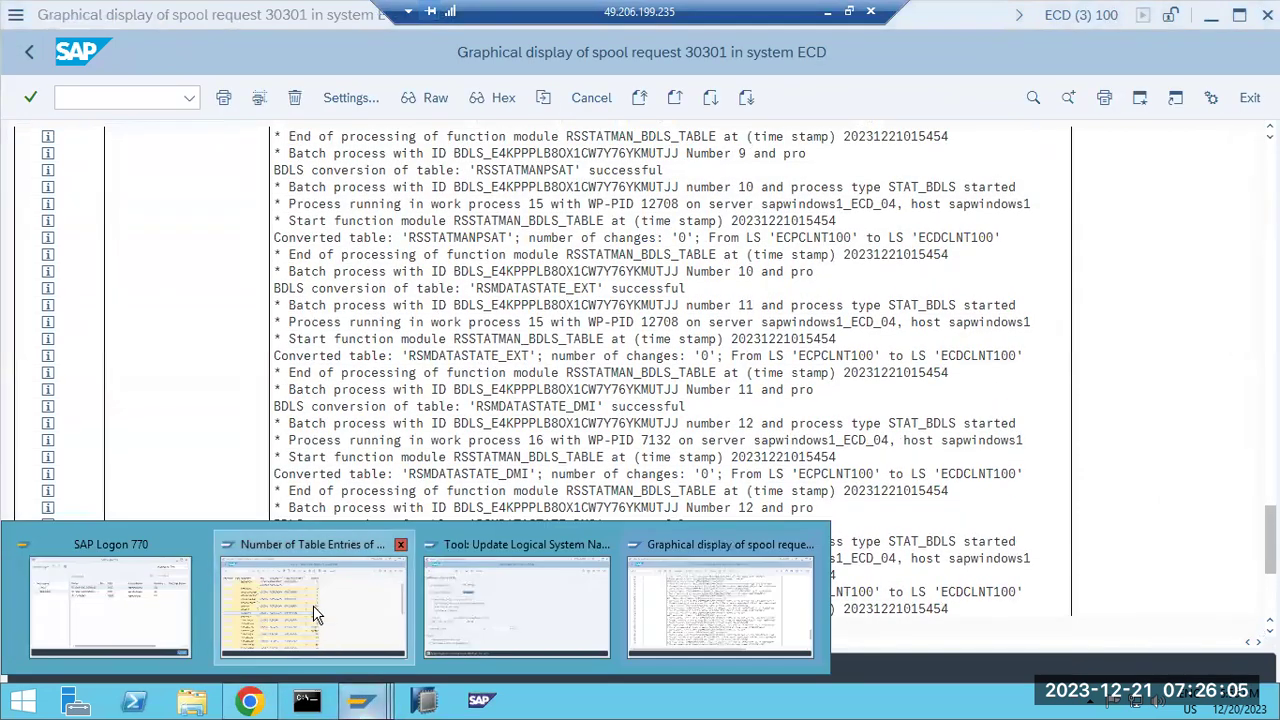
{"action": "left_click", "coordinate": [314, 610]}
{"action": "left_click", "coordinate": [27, 62]}
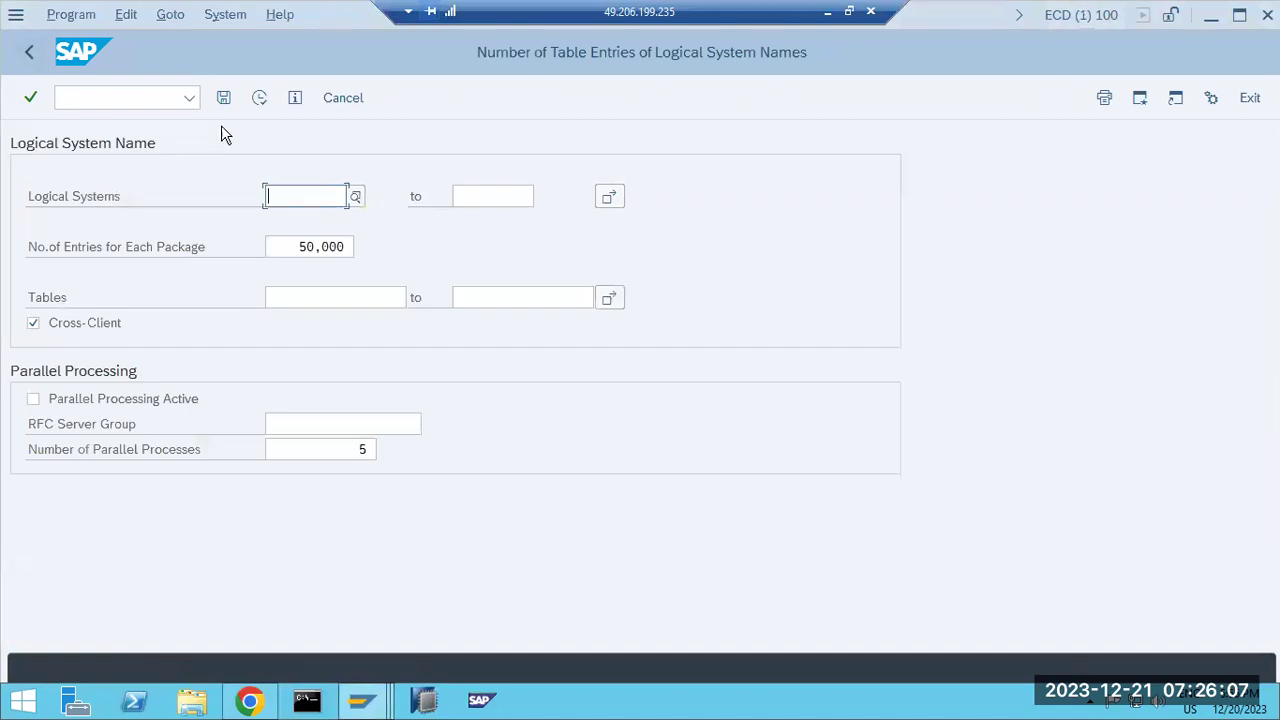
{"action": "left_click", "coordinate": [262, 100]}
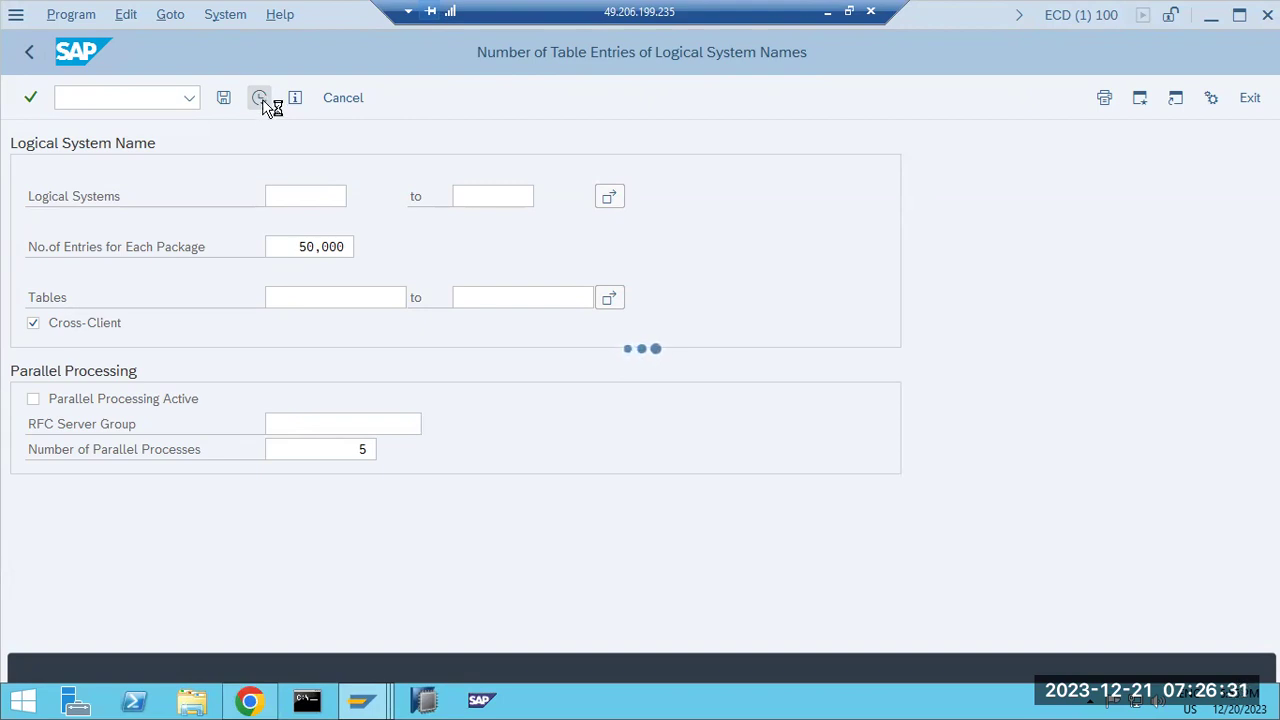
- Switch to the BDLS notes in Paint to review the recorded RBDLS_CHECK figures, then return to the SAP remote session
{"action": "left_click", "coordinate": [827, 12]}
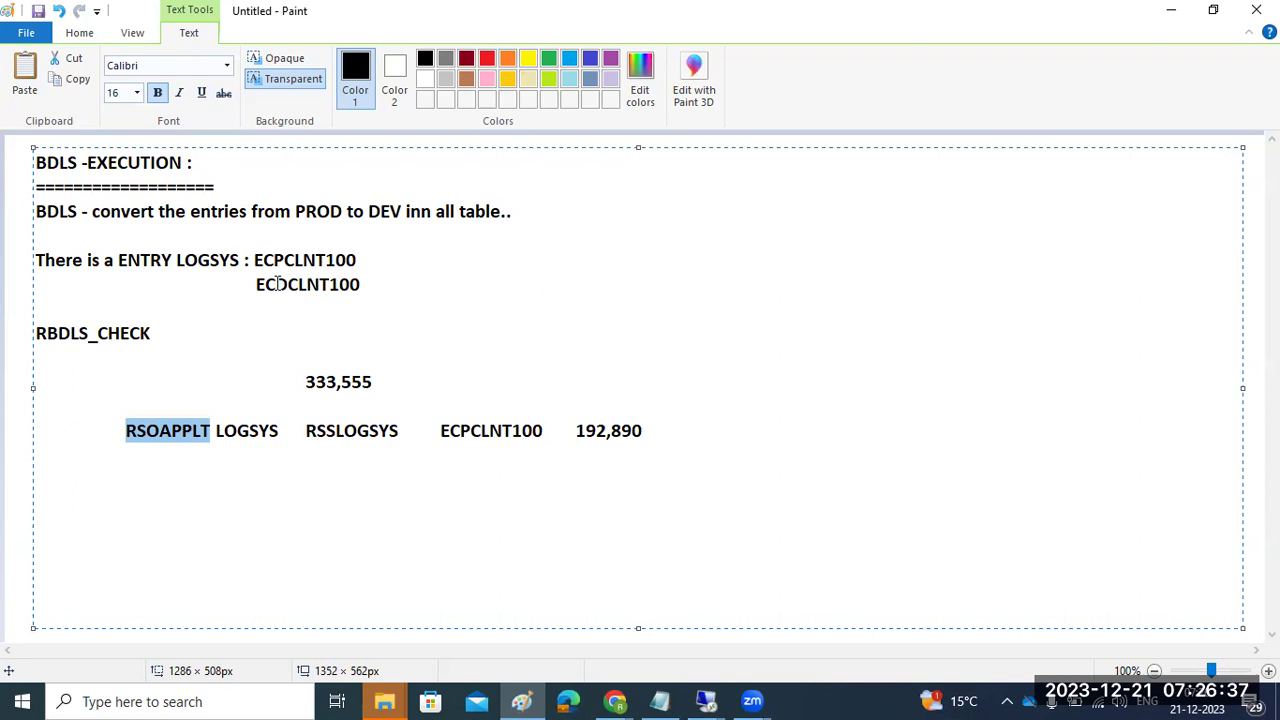
{"action": "mouse_move", "coordinate": [706, 701]}
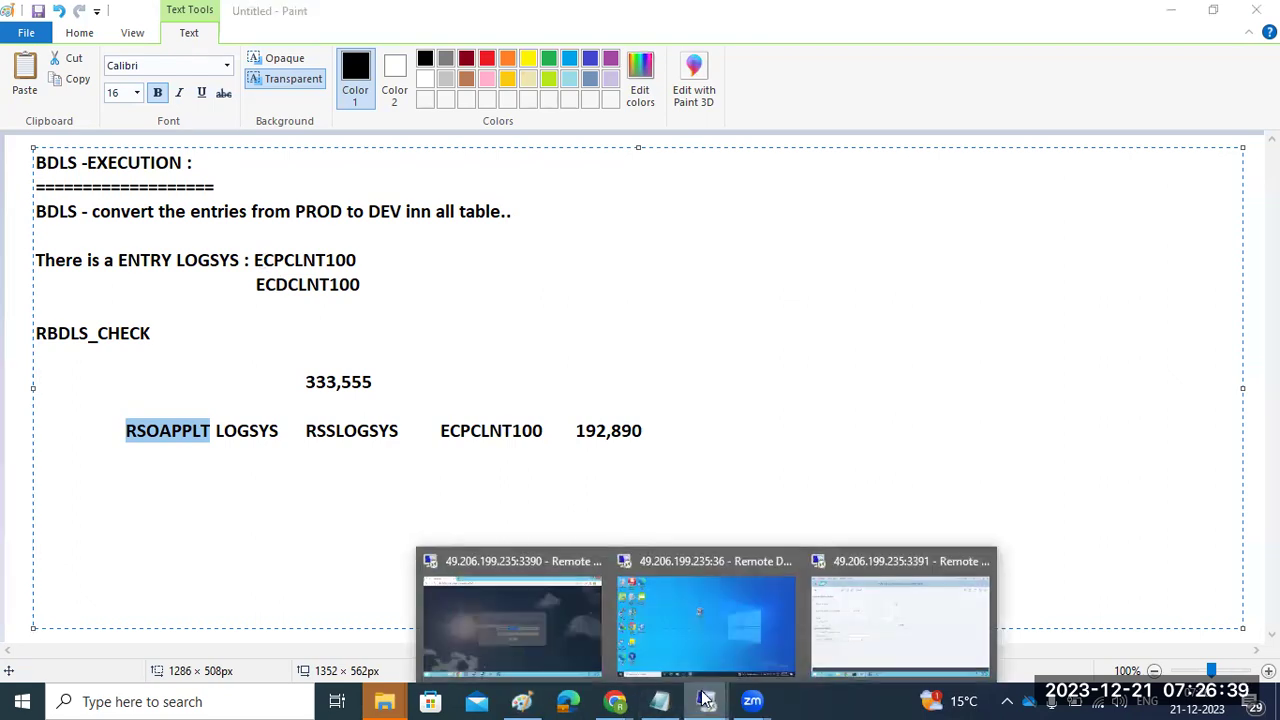
{"action": "left_click", "coordinate": [859, 621]}
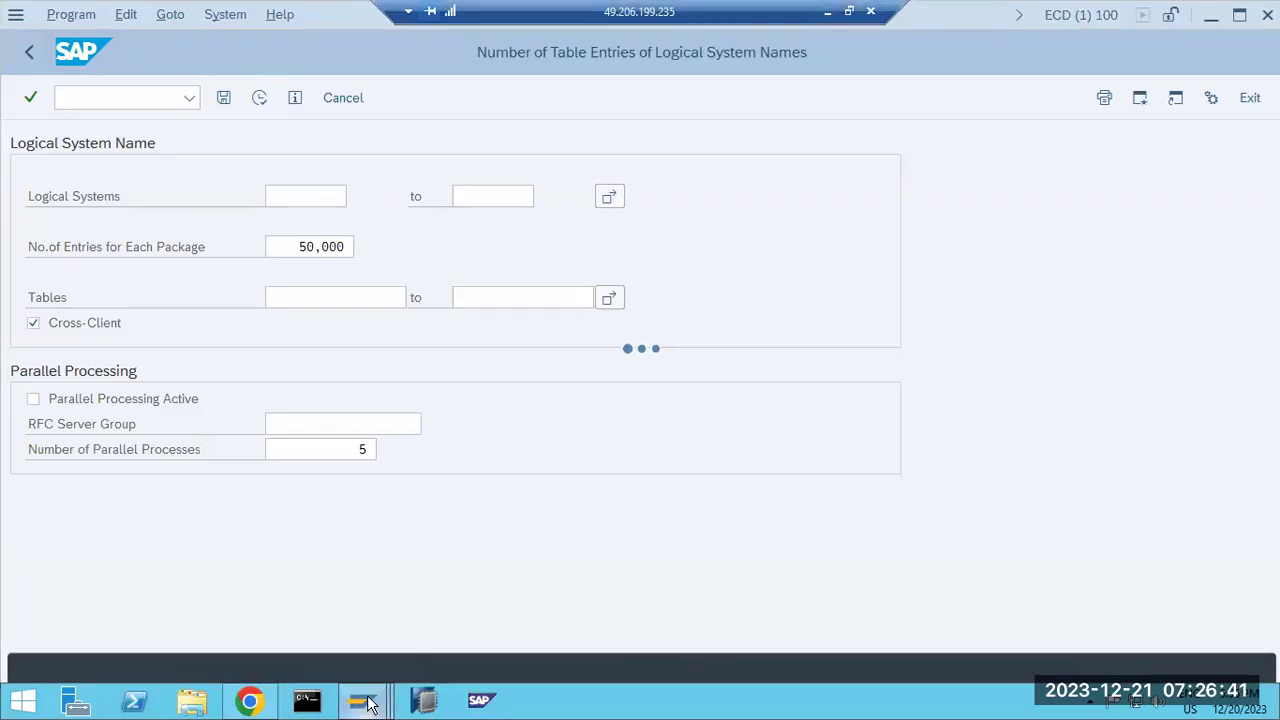
- In the spool display session, open the SCC4 client overview and check the logical system assigned to client 100
{"action": "mouse_move", "coordinate": [367, 700]}
{"action": "left_click", "coordinate": [723, 612]}
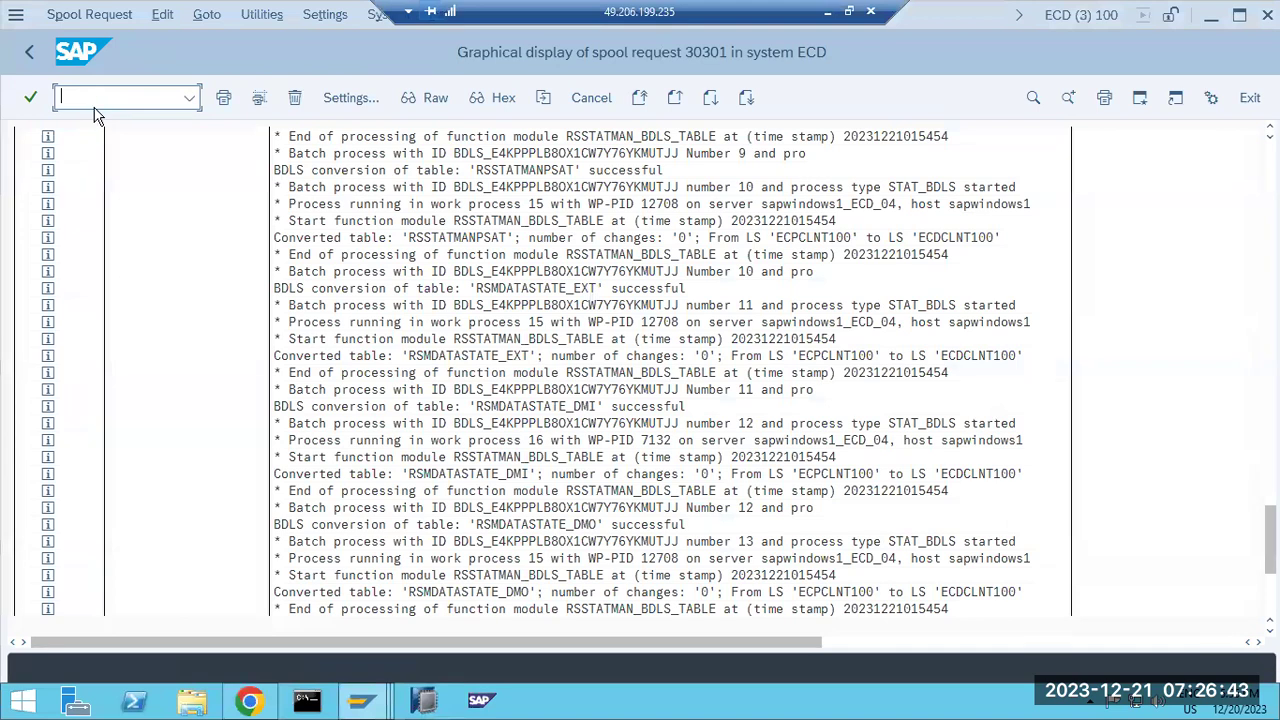
{"action": "type", "text": "cc4"}
{"action": "key", "text": "Return"}
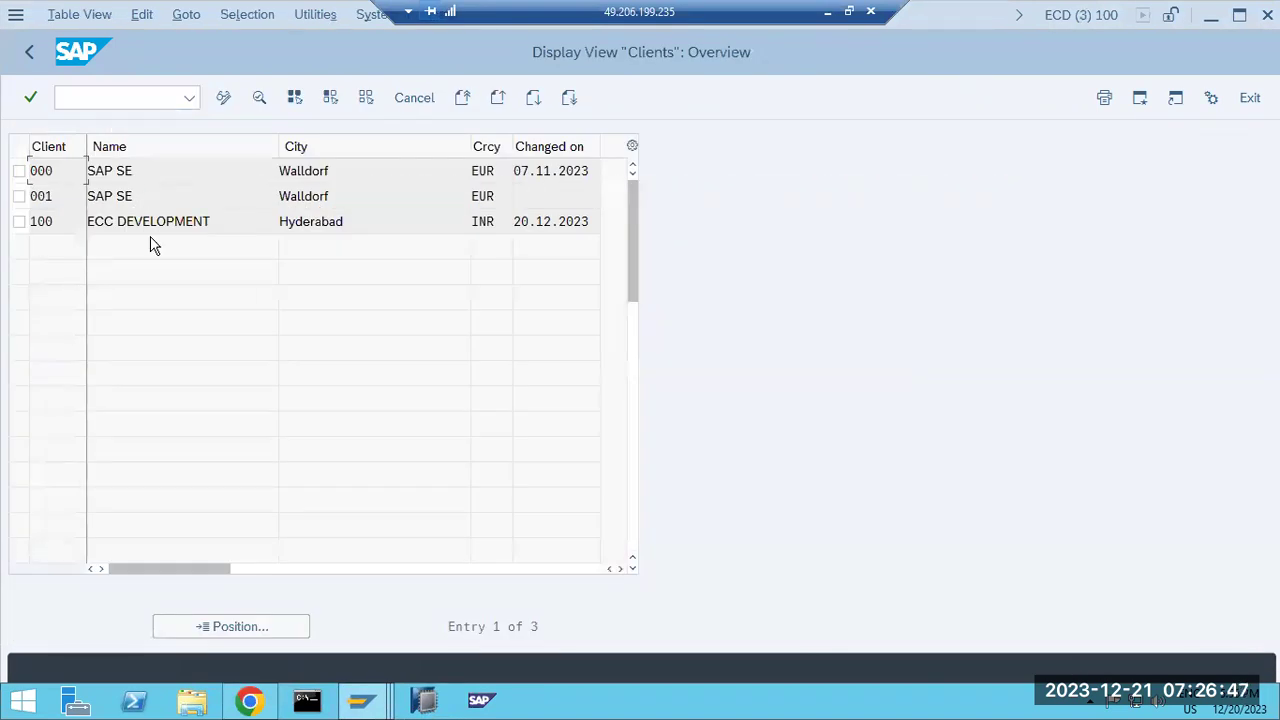
{"action": "double_click", "coordinate": [145, 228]}
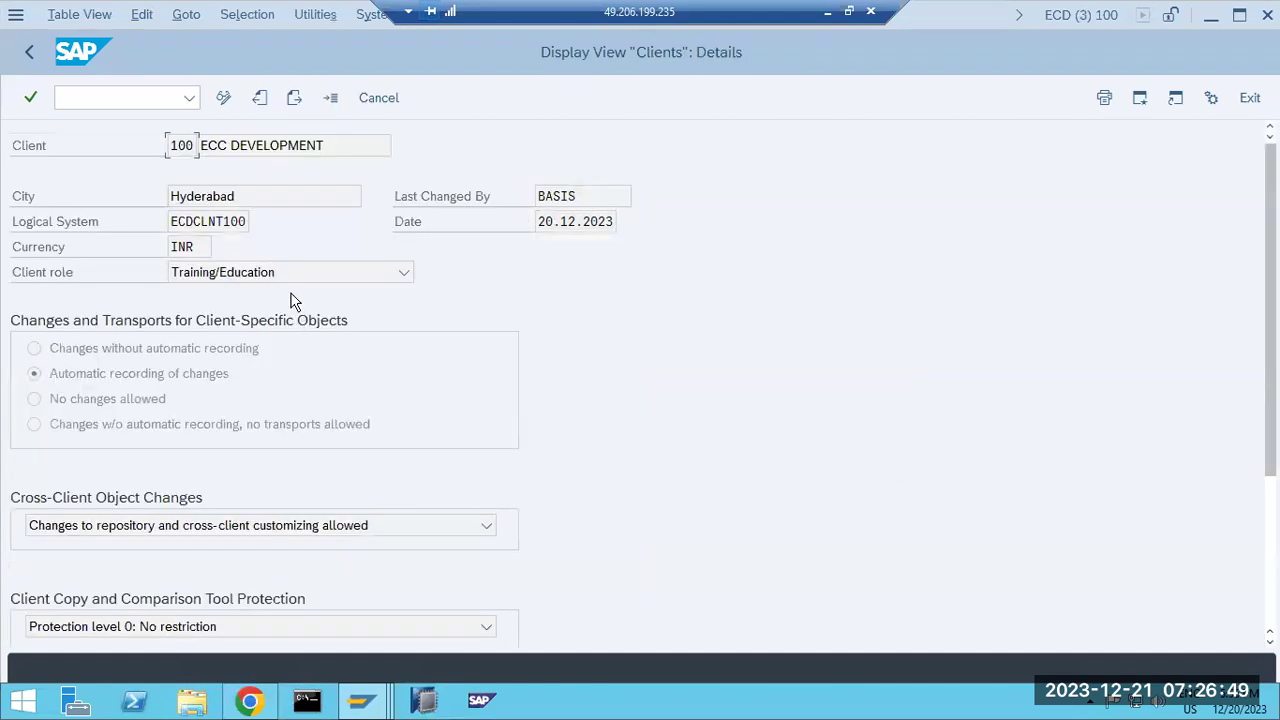
{"action": "left_click_drag", "start_coordinate": [172, 221], "coordinate": [248, 222]}
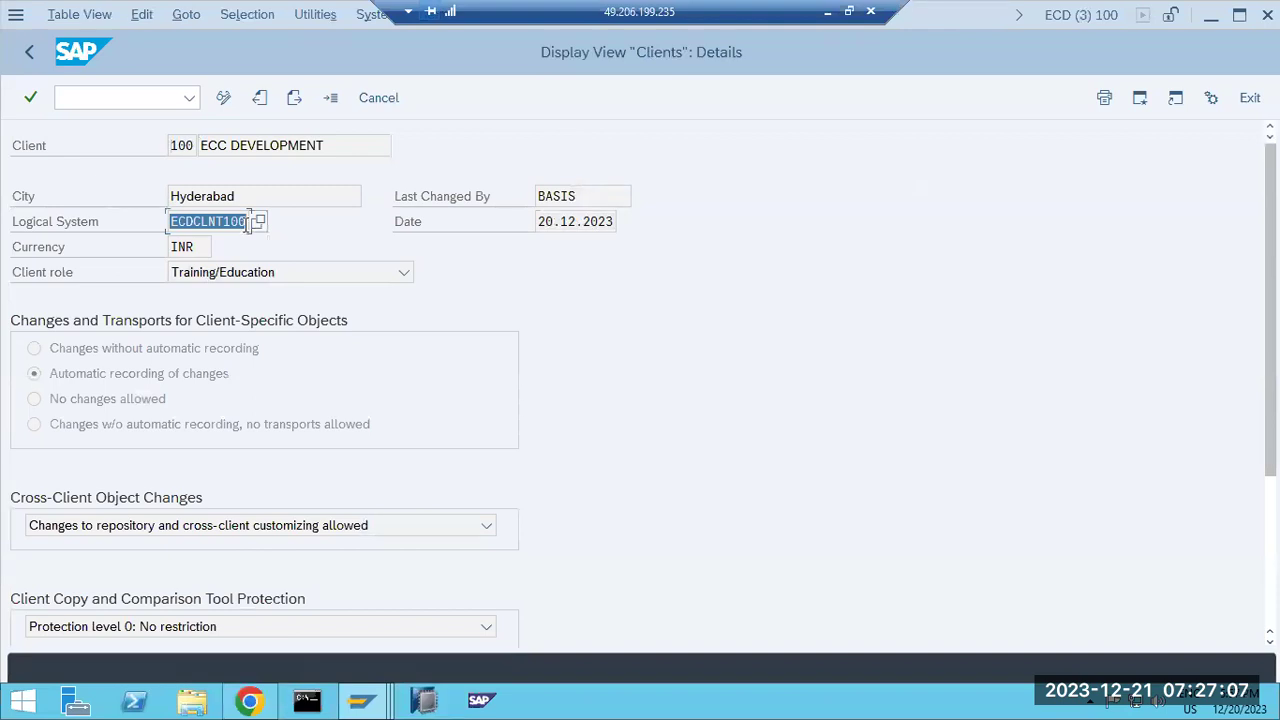
{"action": "left_click", "coordinate": [171, 221]}
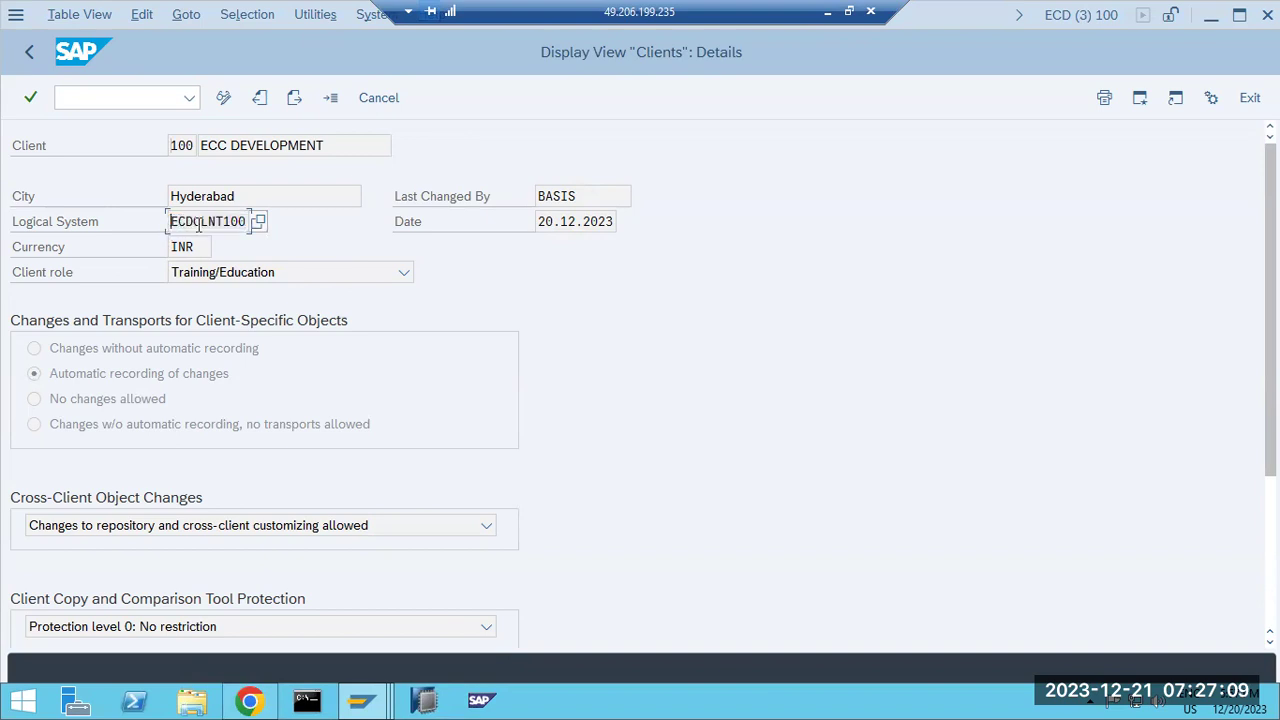
{"action": "left_click_drag", "start_coordinate": [171, 221], "coordinate": [224, 222]}
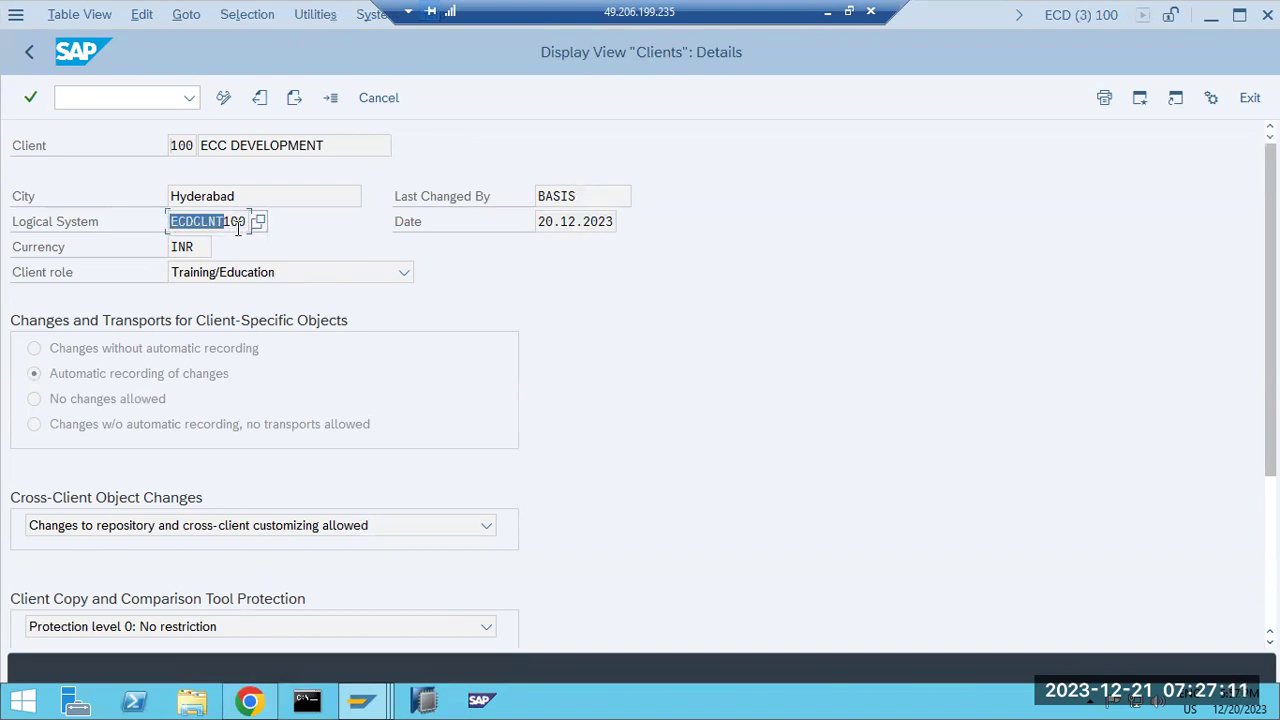
{"action": "left_click", "coordinate": [219, 218]}
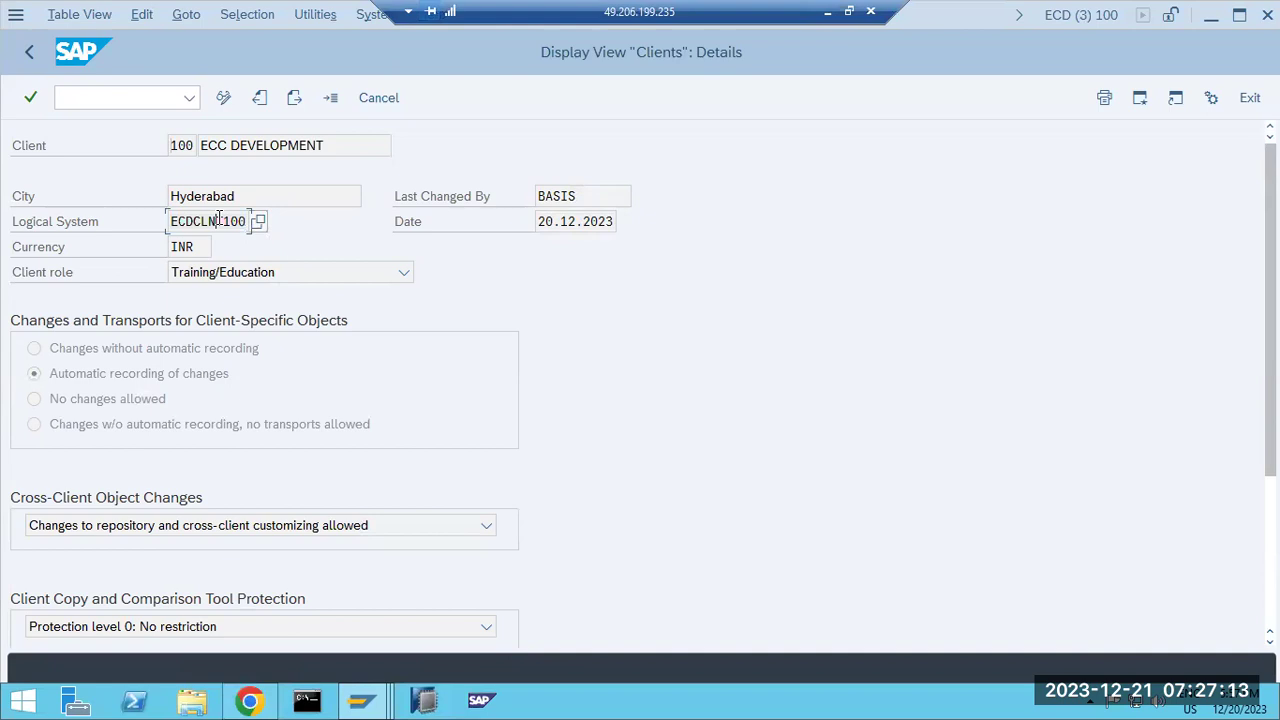
- Return to the table entries report, check the logical system names of RSOAPPLT and TWPSRVCLSS, and switch to the Paint notes
{"action": "left_click", "coordinate": [379, 705]}
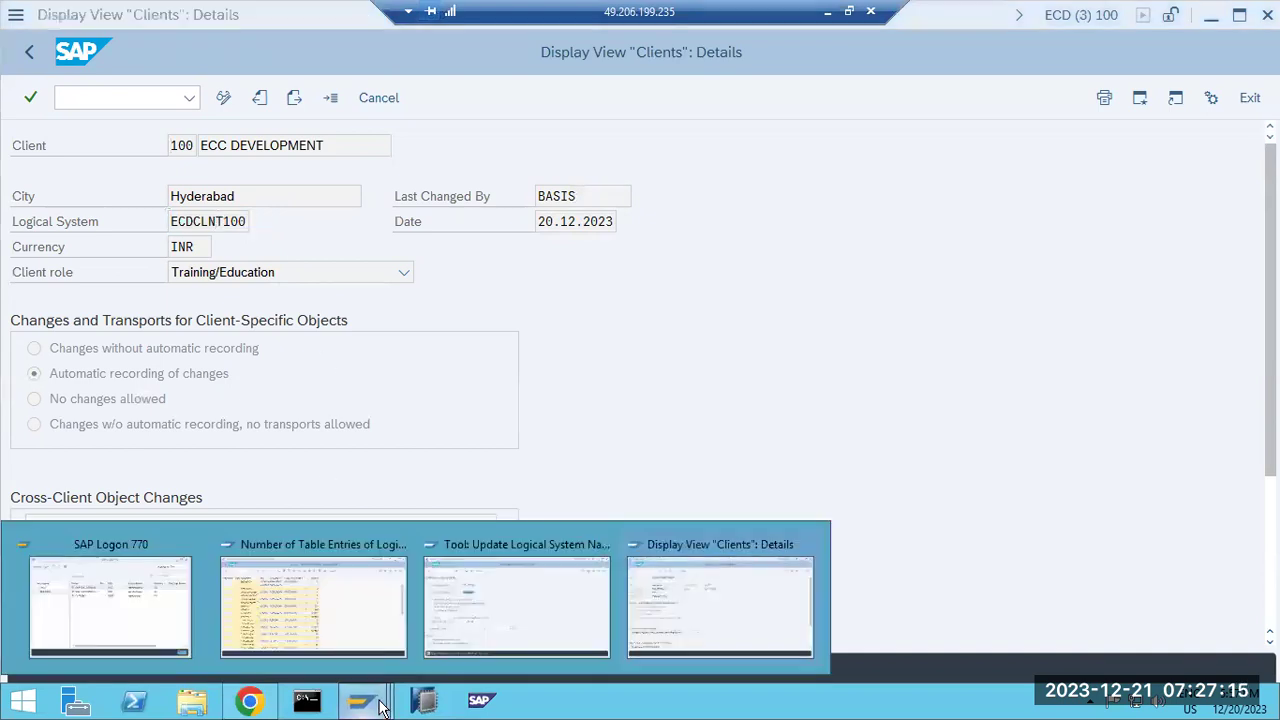
{"action": "left_click", "coordinate": [354, 617]}
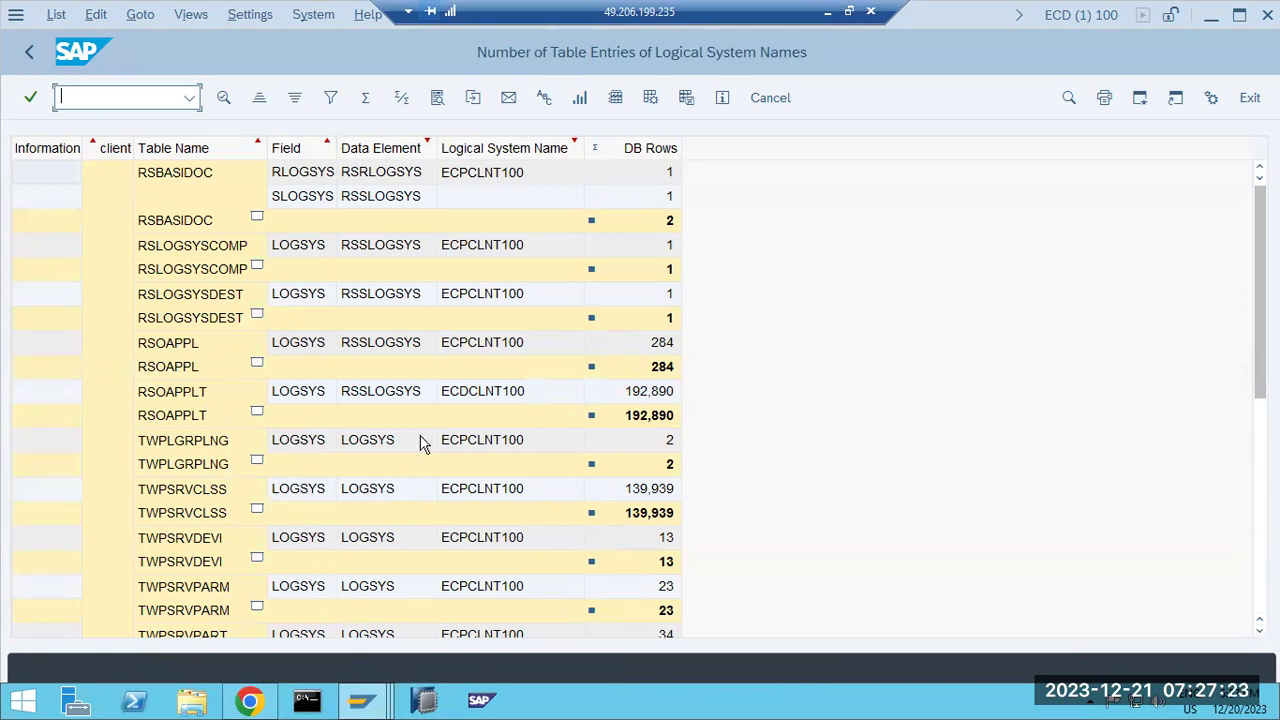
{"action": "left_click", "coordinate": [467, 398]}
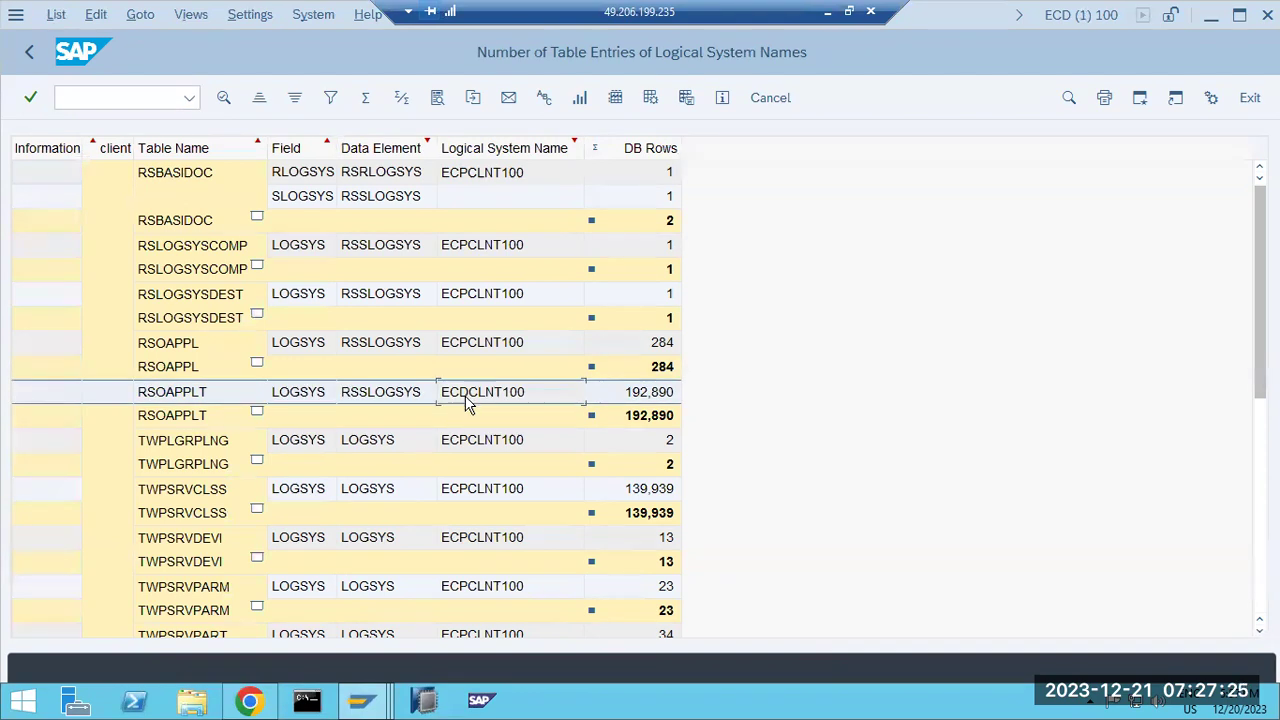
{"action": "left_click", "coordinate": [484, 494]}
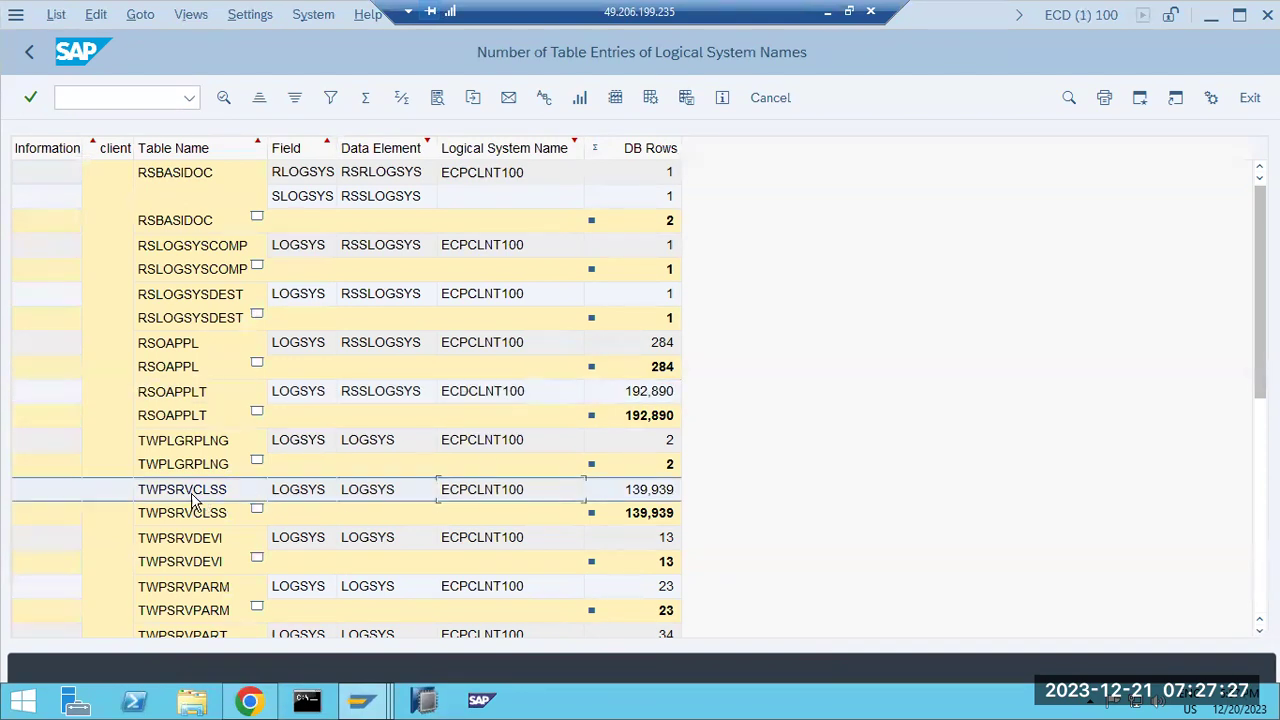
{"action": "left_click", "coordinate": [176, 492]}
{"action": "key", "text": "alt+Tab"}
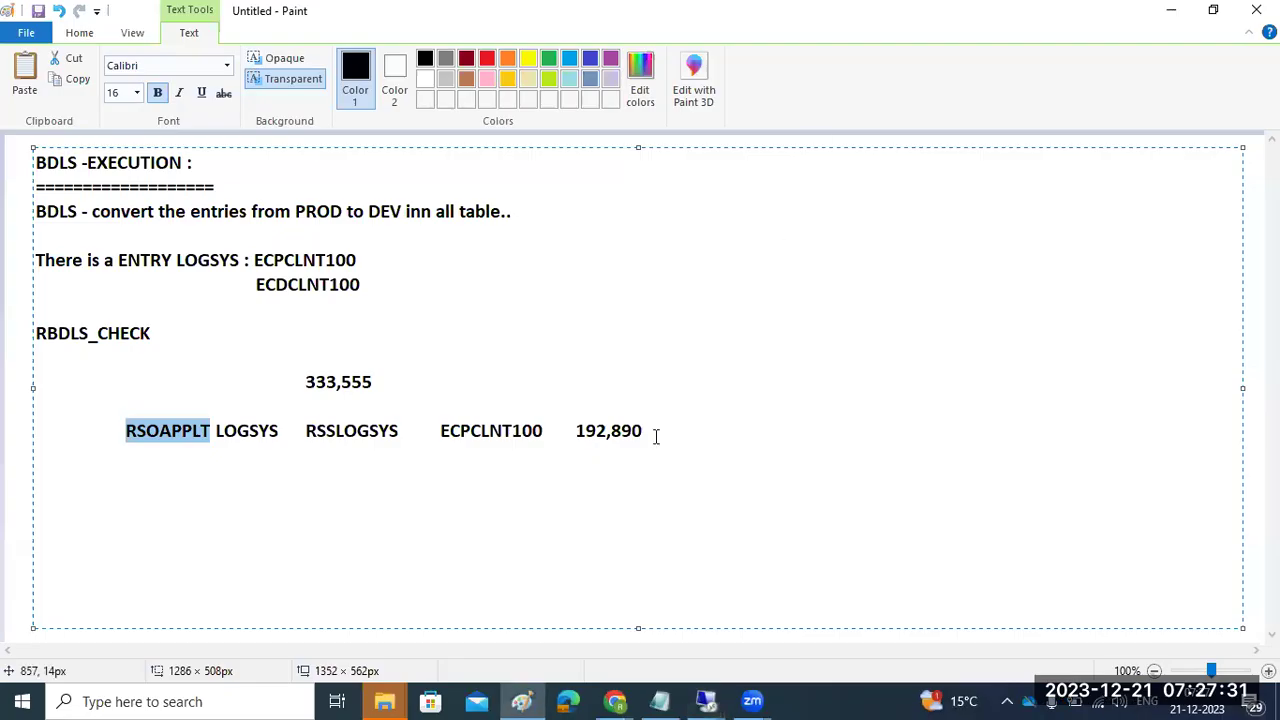
- Add a notes row with TWPSRVCLSS, LOGSYS, LOGSYS, ECPCLNT100 and 139,939 below the RSOAPPLT row, and copy its table name
{"action": "left_click", "coordinate": [659, 429]}
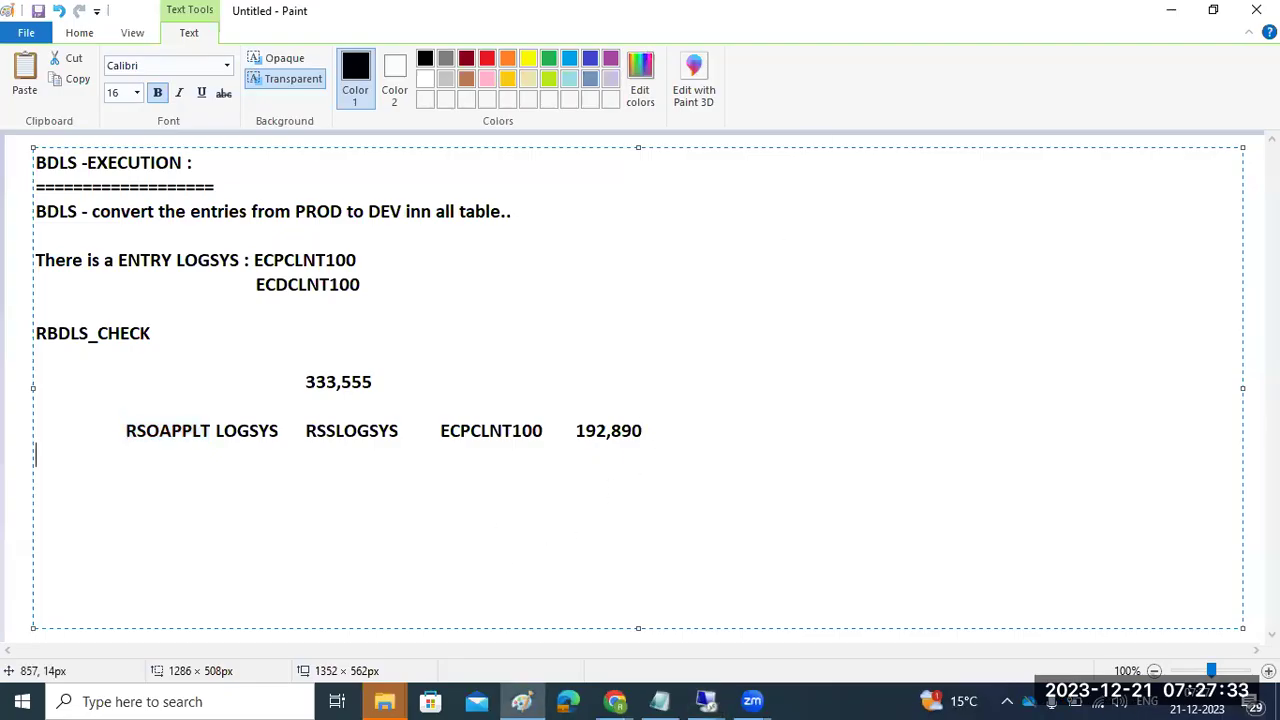
{"action": "type", "text": "TWPSRVCLSS\tLOGSYS\tLOGSYS\tECPCLNT100\t139,939"}
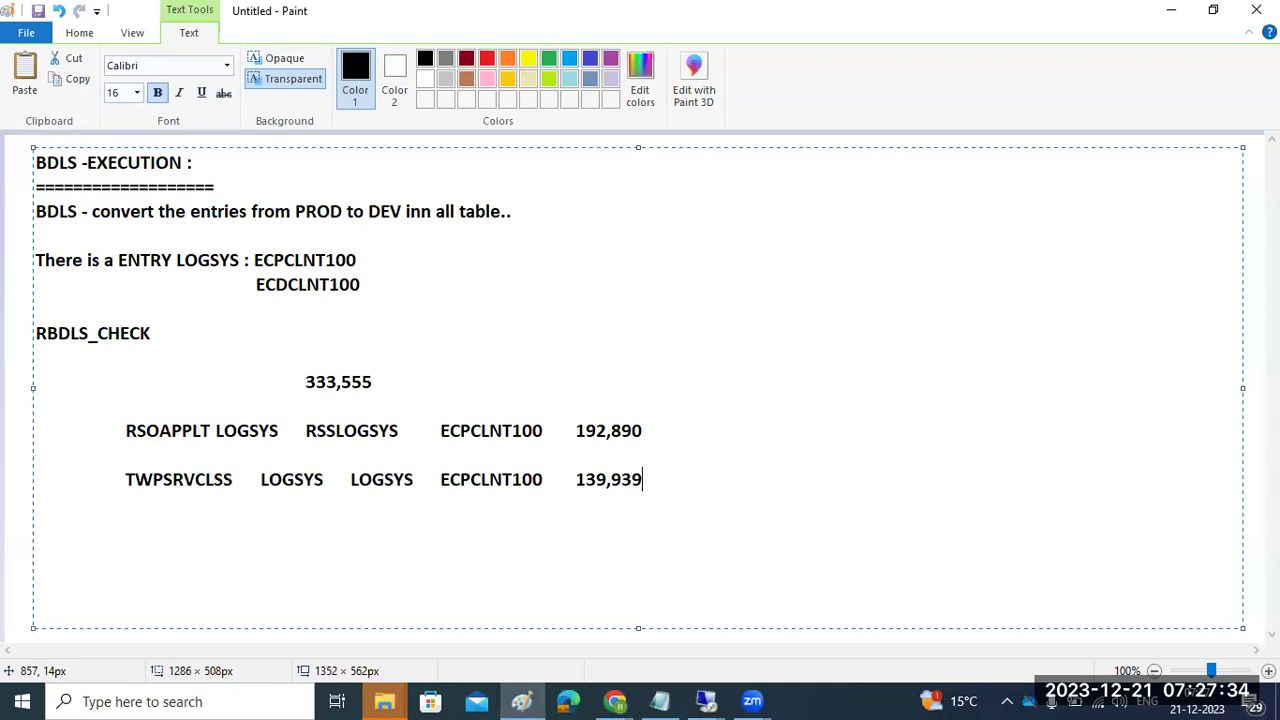
{"action": "double_click", "coordinate": [157, 483]}
{"action": "key", "text": "ctrl+c"}
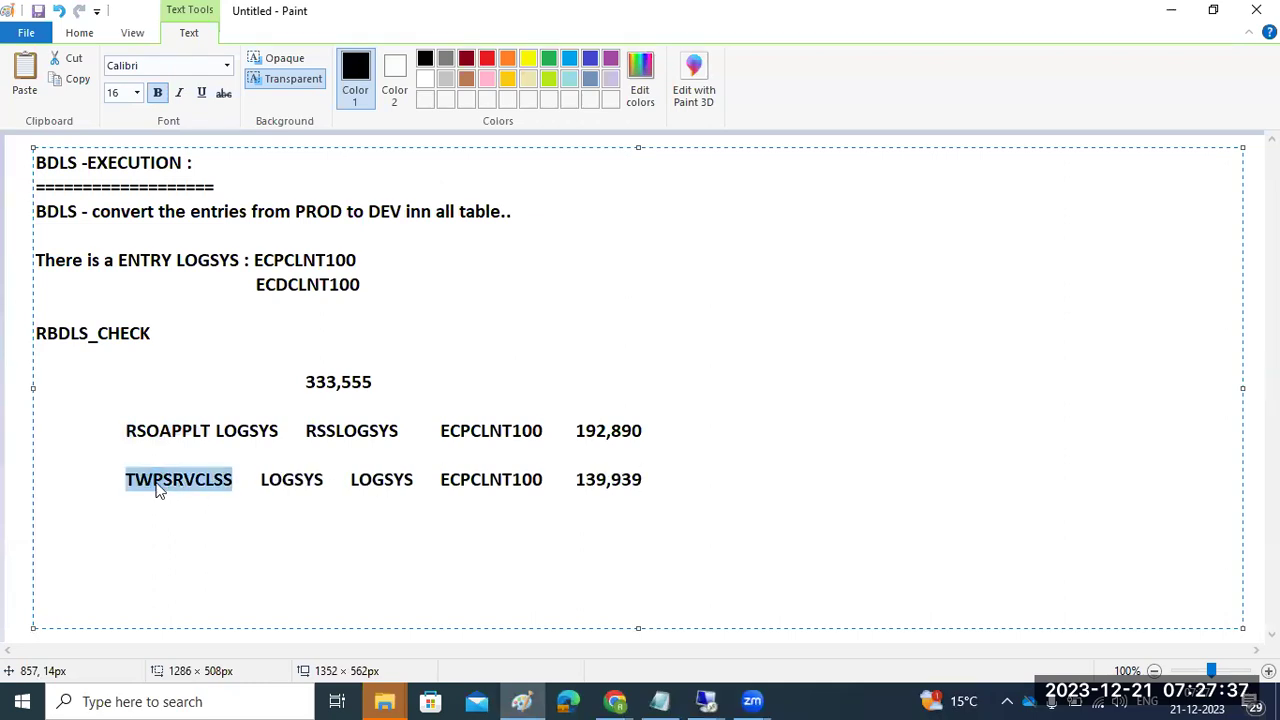
- Switch to the SAP session for updating logical system names, restrict the tables to TWPSRVCLSS only, and execute the conversion from ECPCLNT100 to ECDCLNT100
{"action": "mouse_move", "coordinate": [700, 697]}
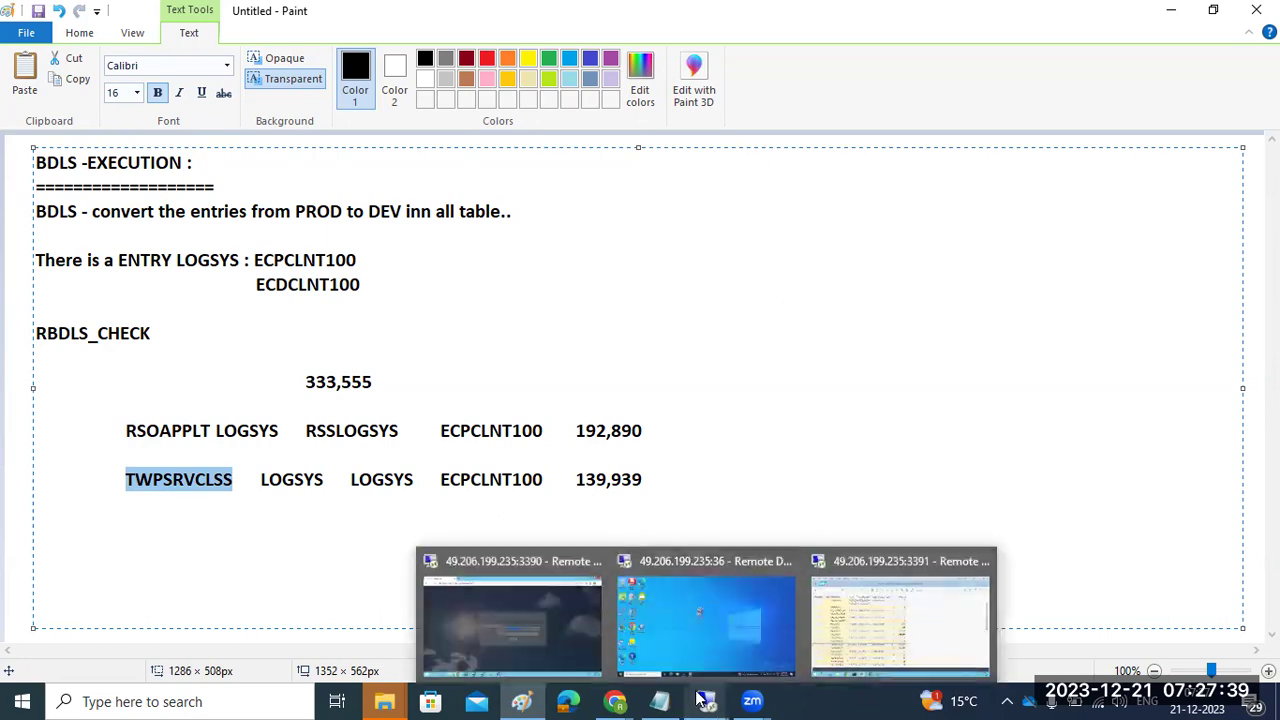
{"action": "left_click", "coordinate": [877, 625]}
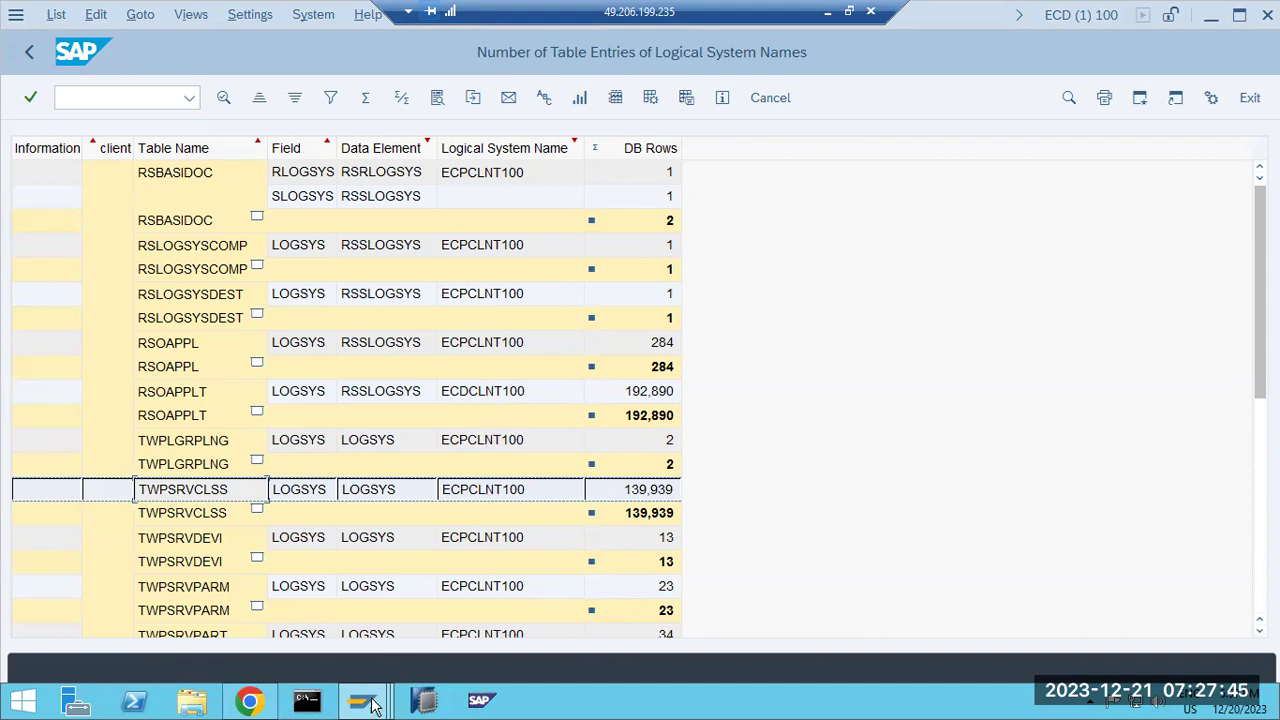
{"action": "mouse_move", "coordinate": [377, 706]}
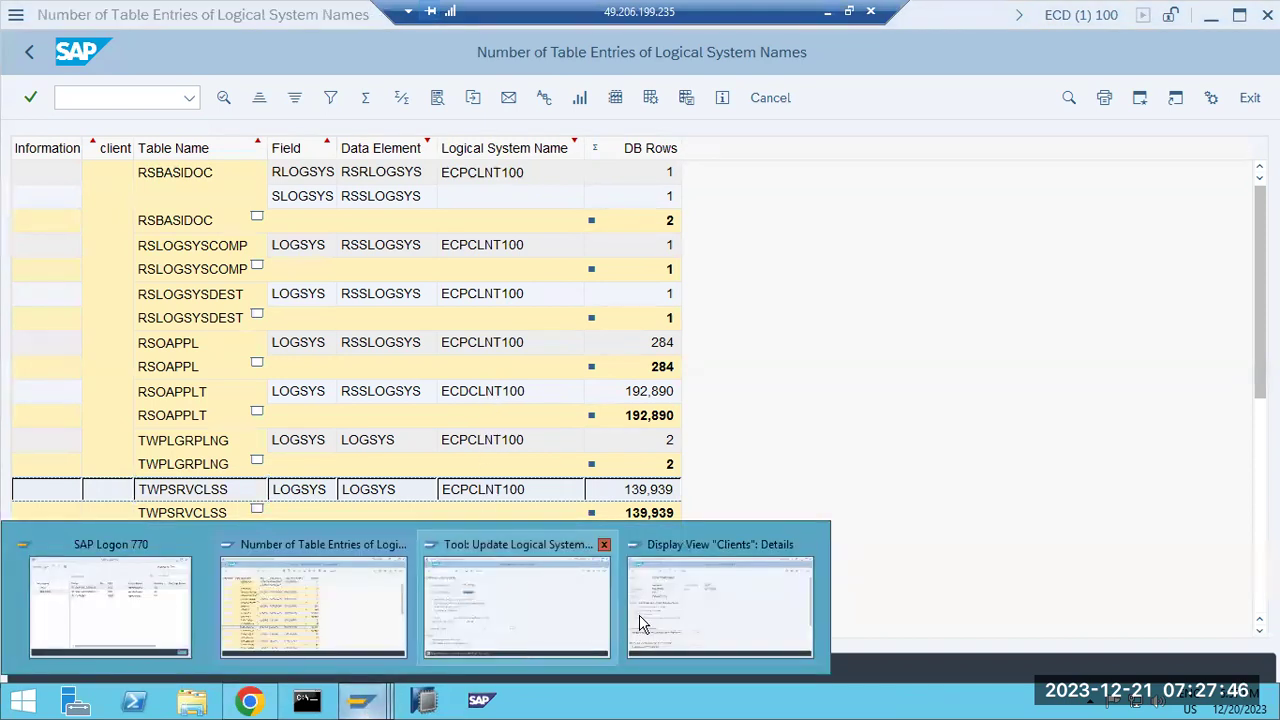
{"action": "left_click", "coordinate": [571, 615]}
{"action": "left_click", "coordinate": [382, 510]}
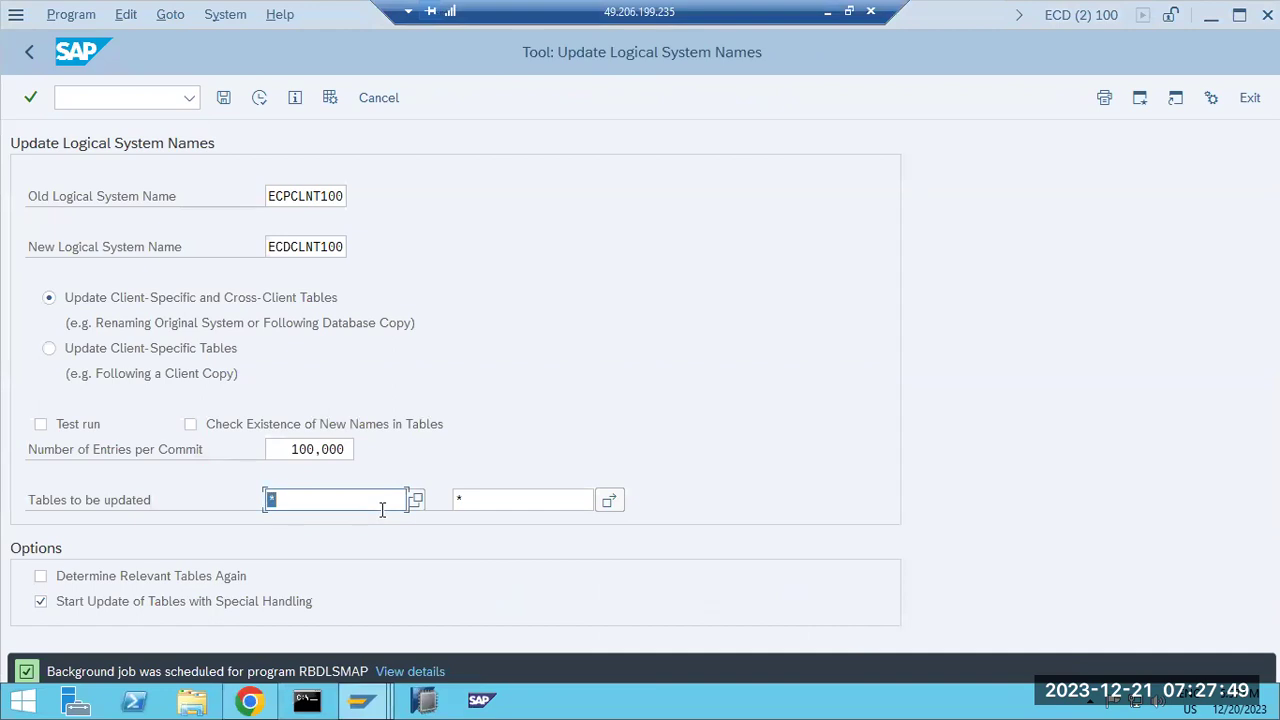
{"action": "key", "text": "ctrl+v"}
{"action": "left_click", "coordinate": [535, 497]}
{"action": "key", "text": "BackSpace"}
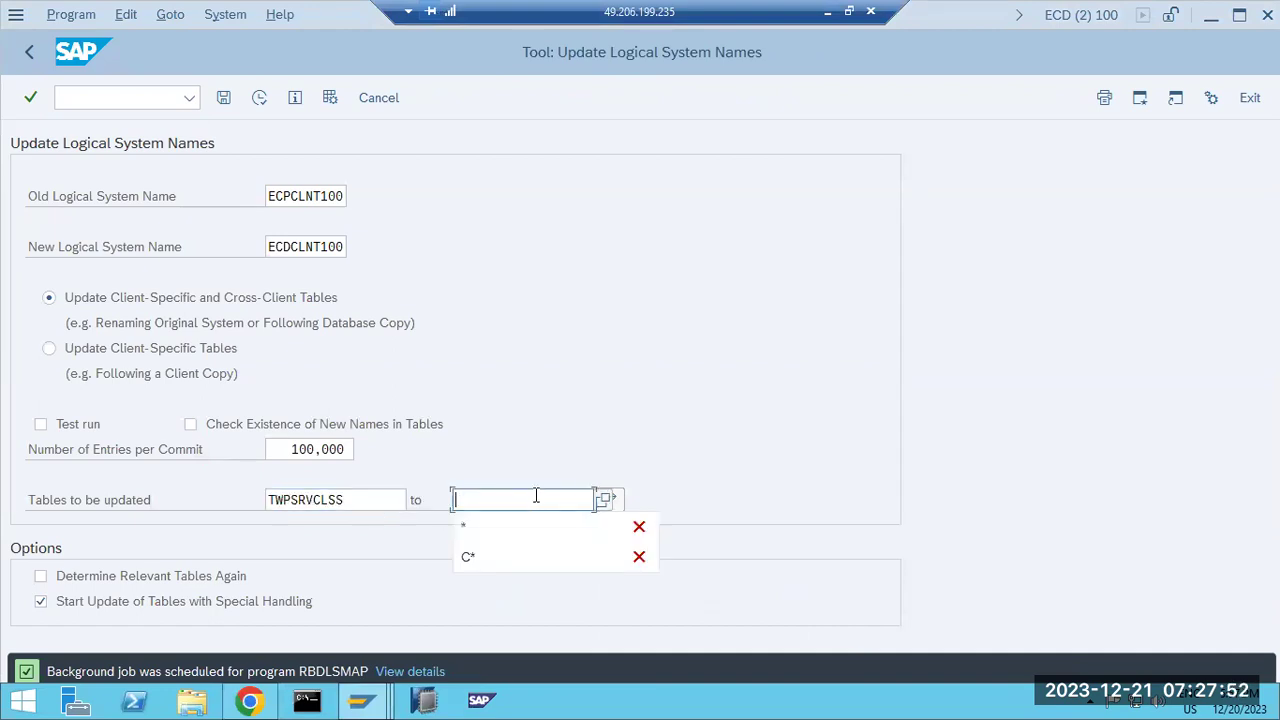
{"action": "left_click", "coordinate": [259, 99]}
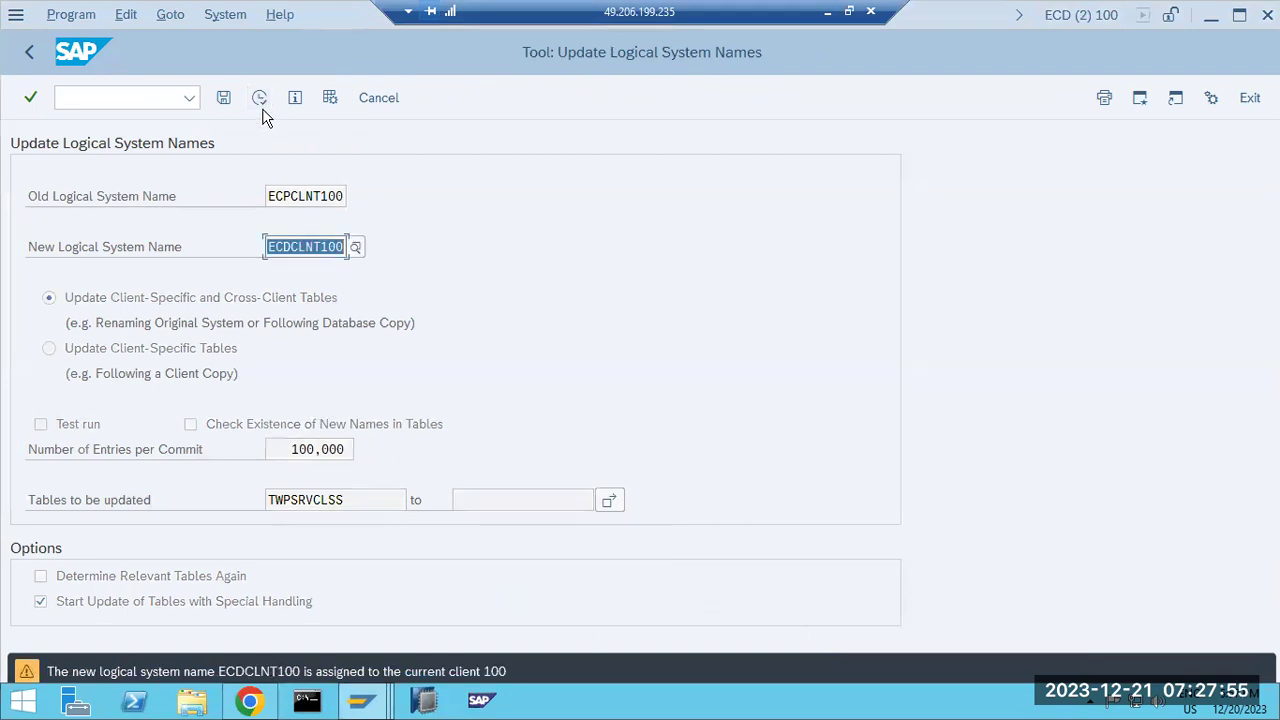
{"action": "left_click", "coordinate": [262, 108]}
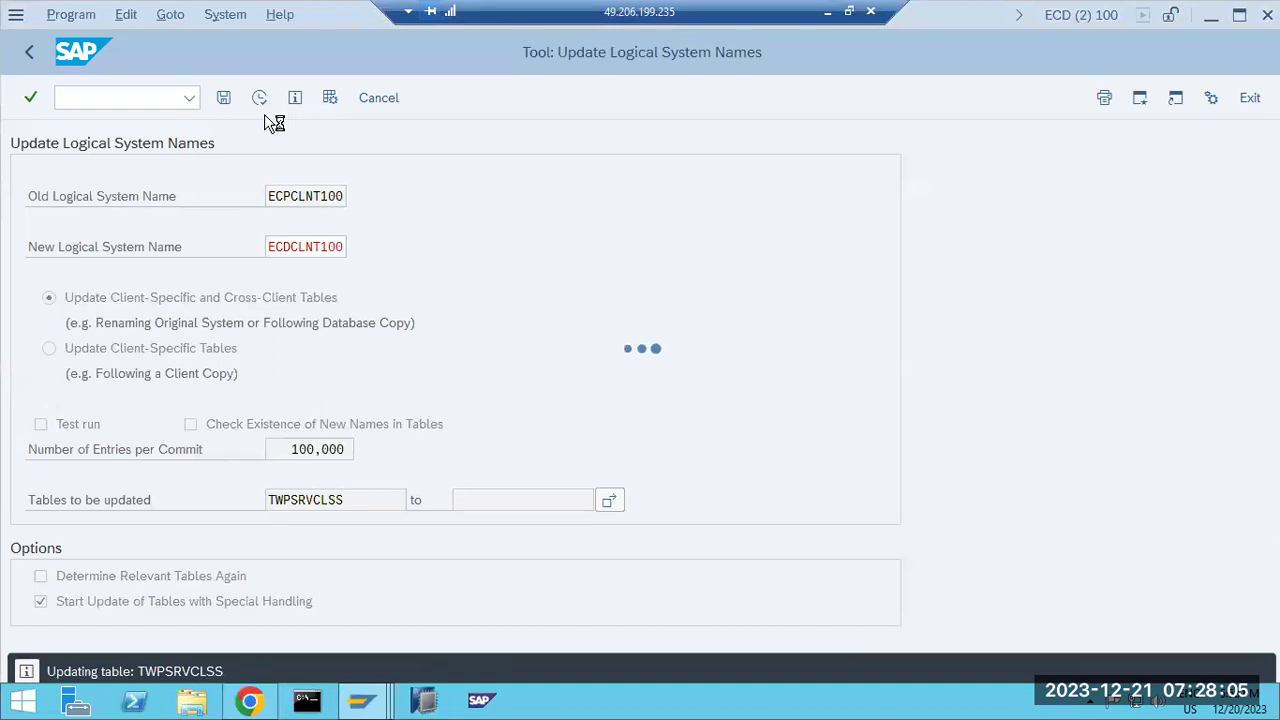
- Switch to the Paint notes to review the recorded TWPSRVCLSS row, and return to the SAP remote session
{"action": "key", "text": "alt+Tab"}
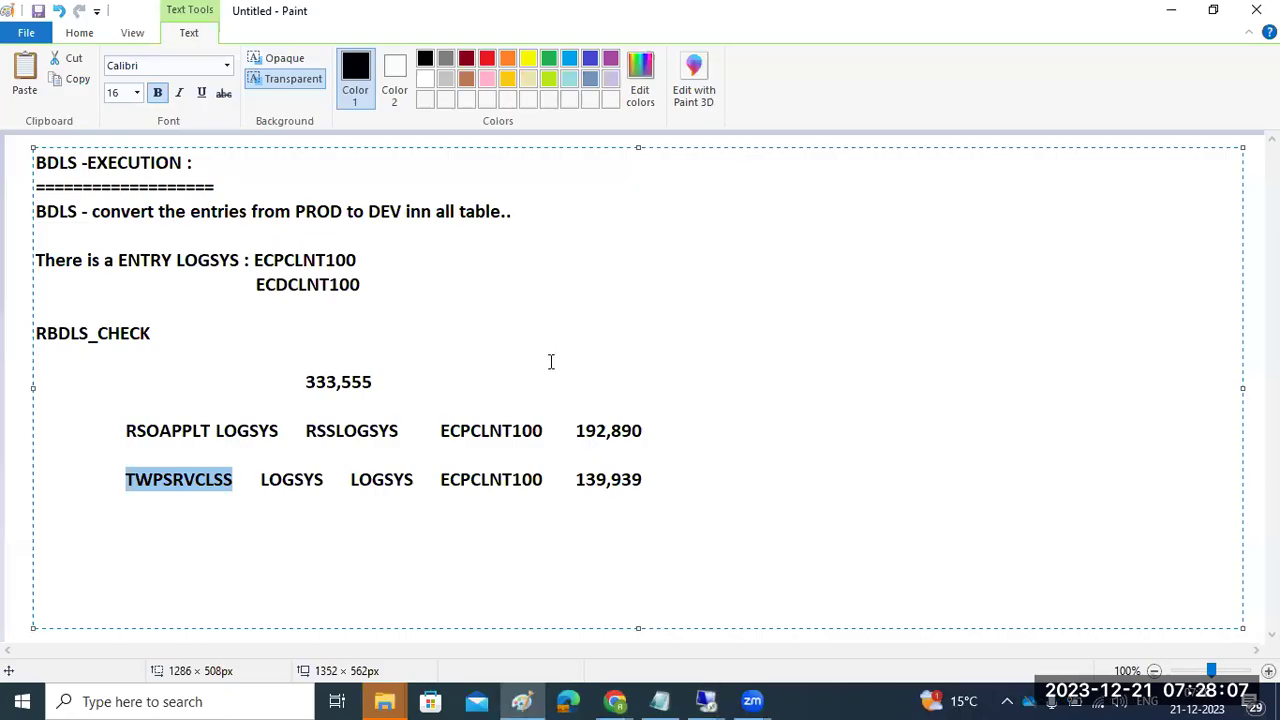
{"action": "left_click", "coordinate": [689, 481]}
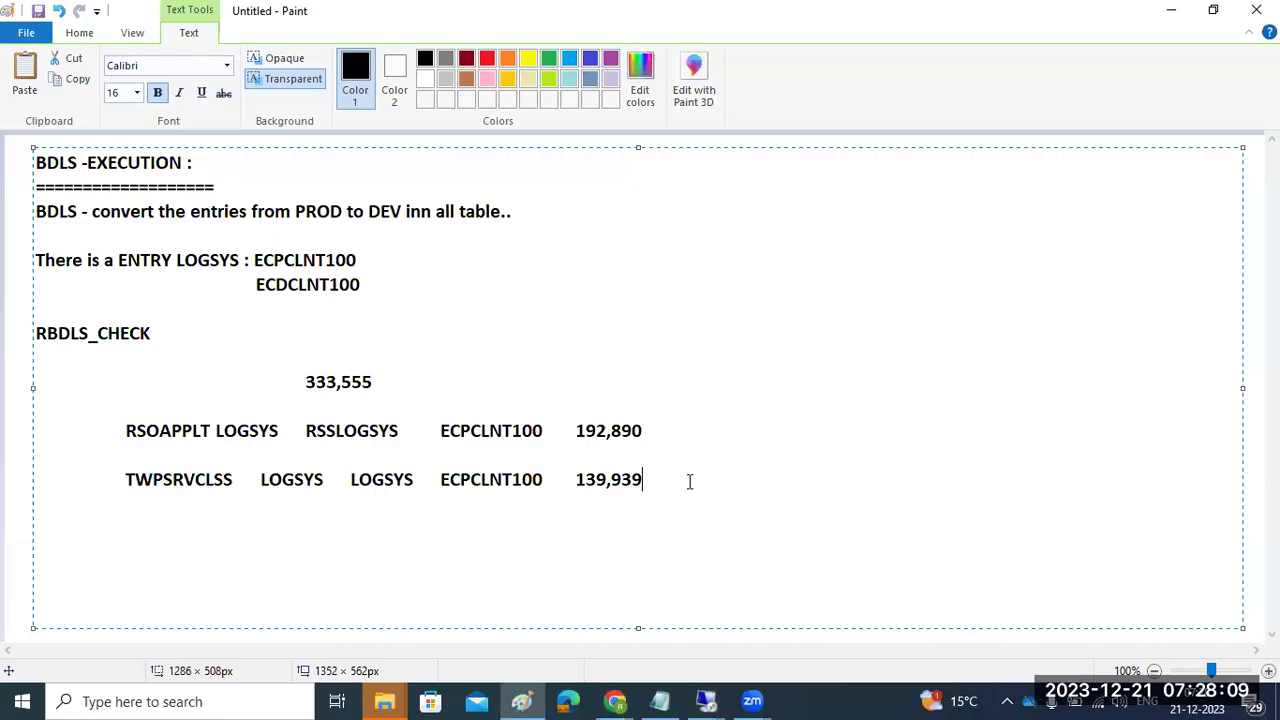
{"action": "left_click", "coordinate": [706, 701]}
{"action": "left_click", "coordinate": [883, 606]}
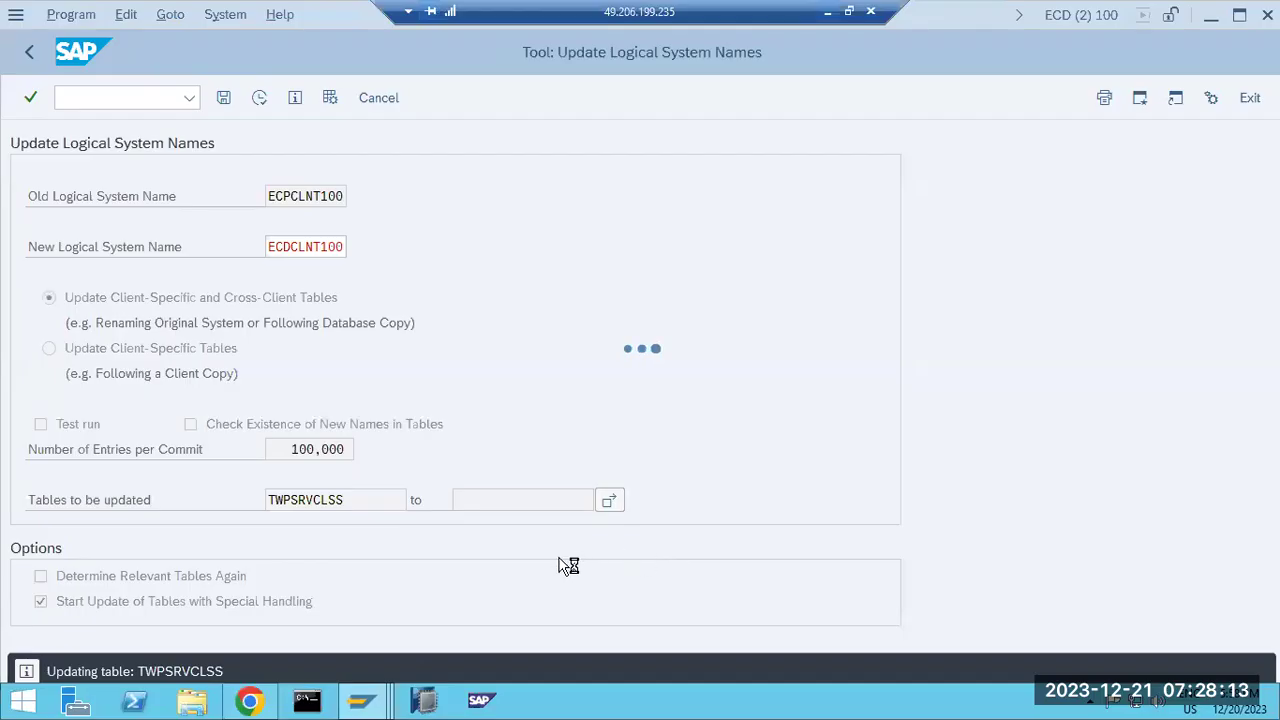
- In the table entries report, examine the logical system names and row counts of RSOAPPLT, TWPSRVCLSS and the client 100 tables
{"action": "left_click", "coordinate": [362, 706]}
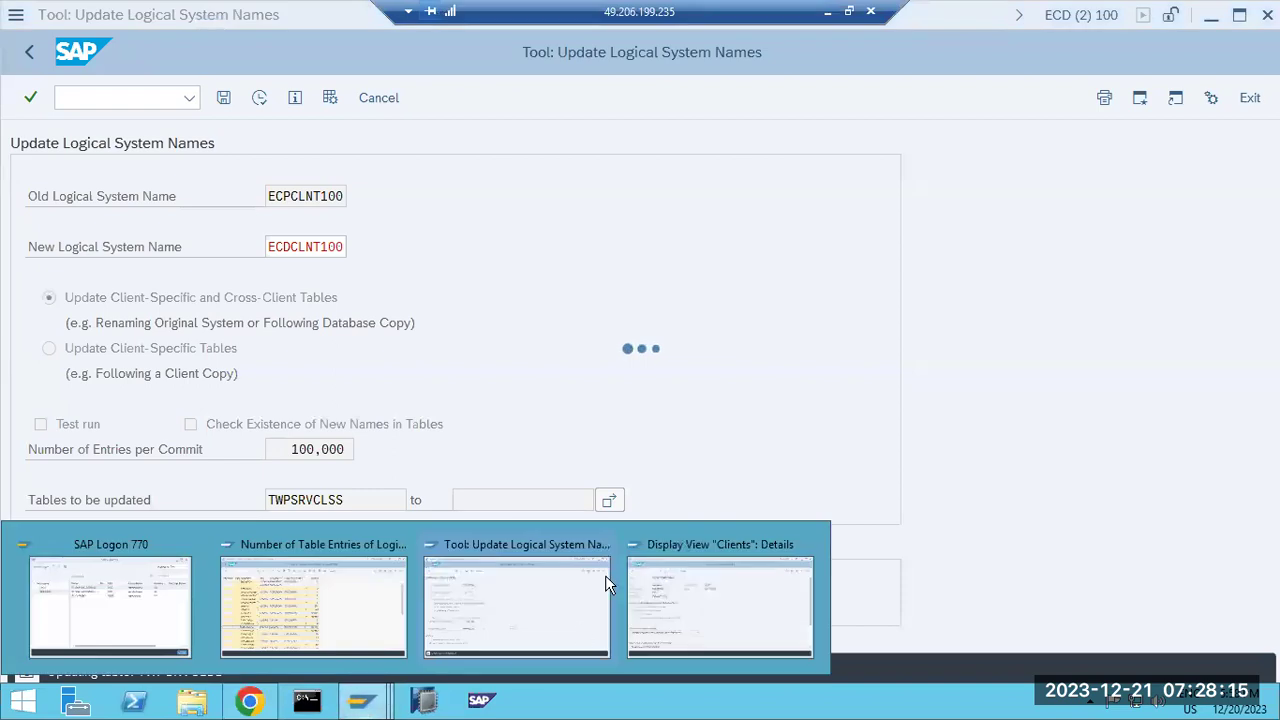
{"action": "left_click", "coordinate": [281, 590]}
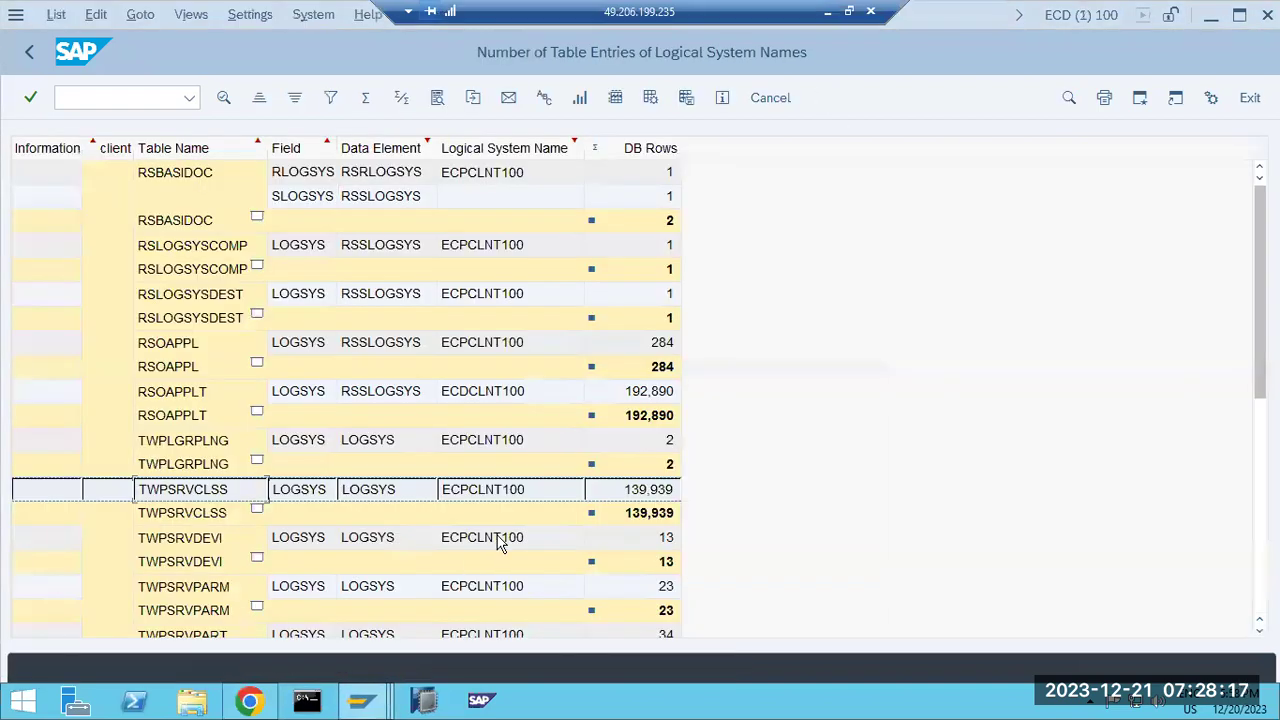
{"action": "left_click", "coordinate": [170, 394]}
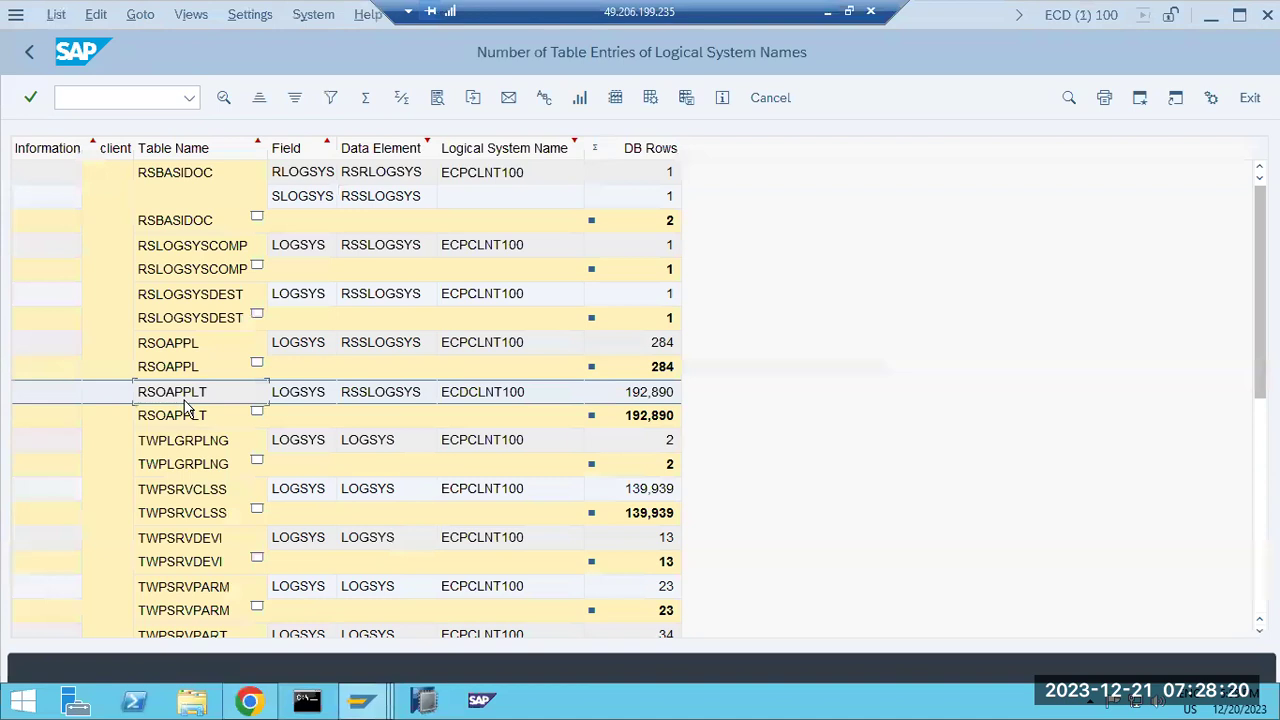
{"action": "left_click", "coordinate": [219, 489]}
{"action": "scroll", "coordinate": [219, 489], "scroll_direction": "down", "scroll_amount": 4}
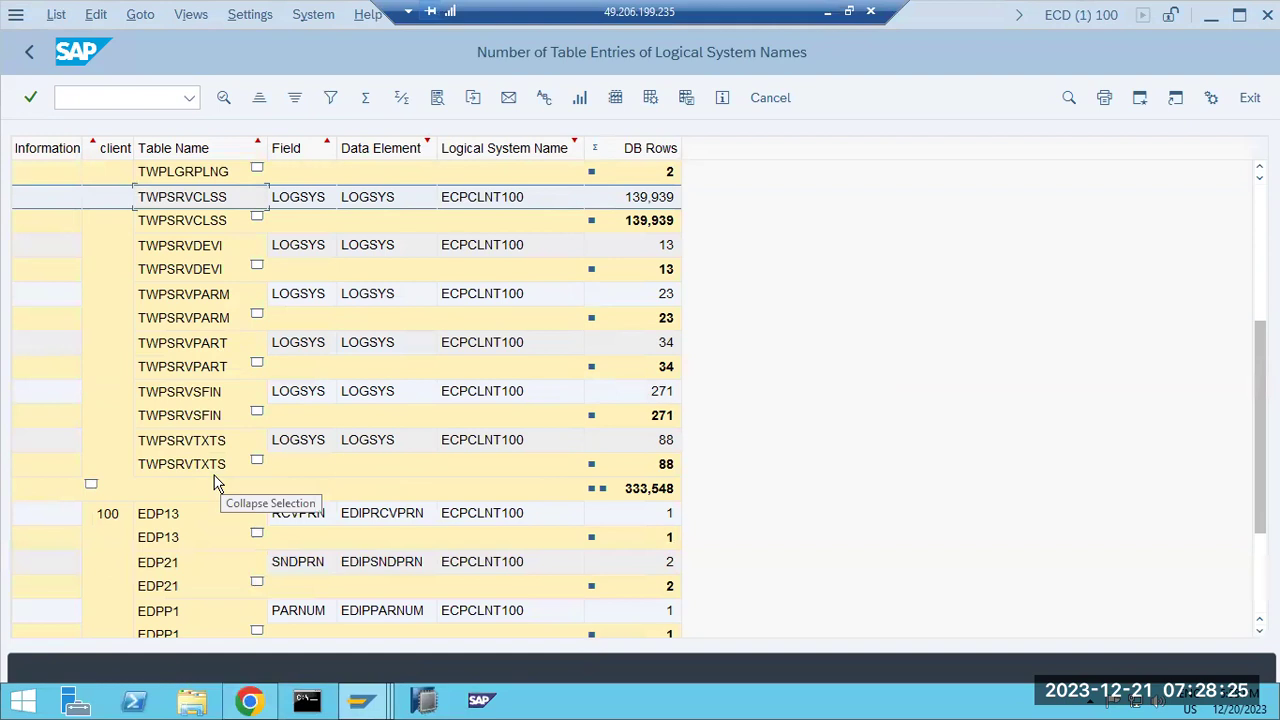
{"action": "scroll", "coordinate": [215, 490], "scroll_direction": "down", "scroll_amount": 3}
{"action": "scroll", "coordinate": [222, 503], "scroll_direction": "up", "scroll_amount": 6}
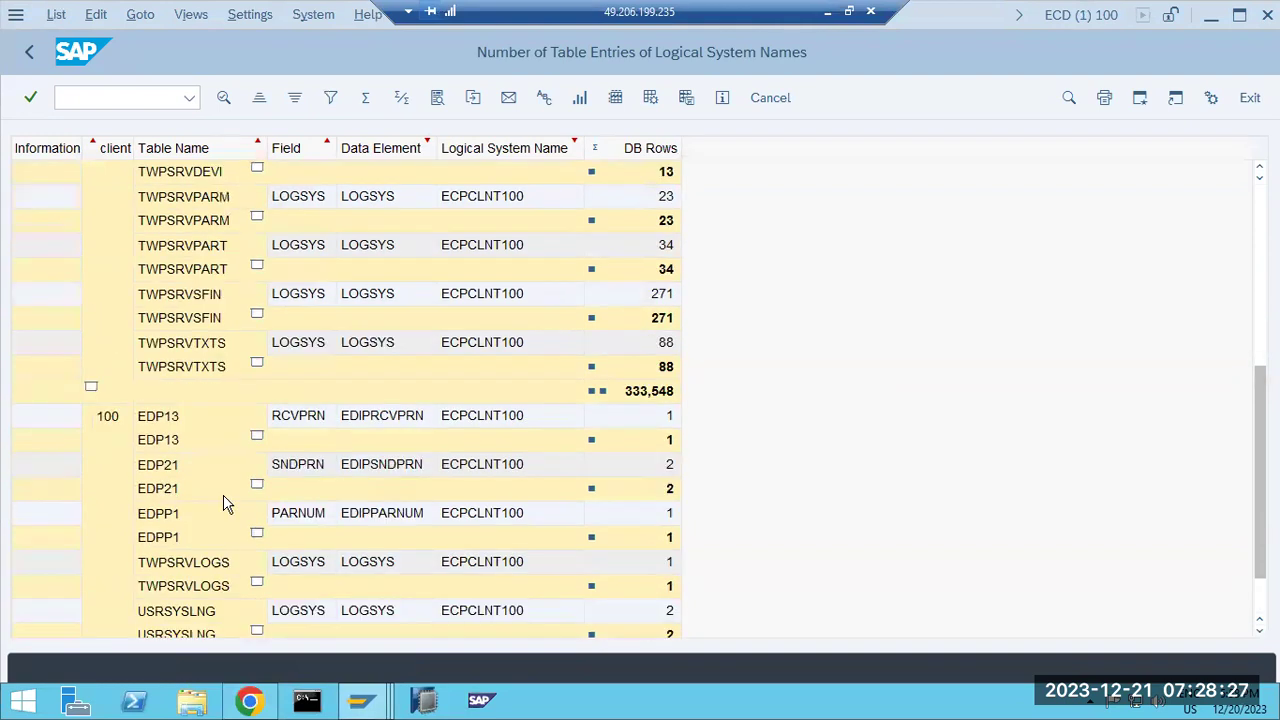
{"action": "scroll", "coordinate": [300, 443], "scroll_direction": "down", "scroll_amount": 4}
{"action": "scroll", "coordinate": [305, 443], "scroll_direction": "down", "scroll_amount": 3}
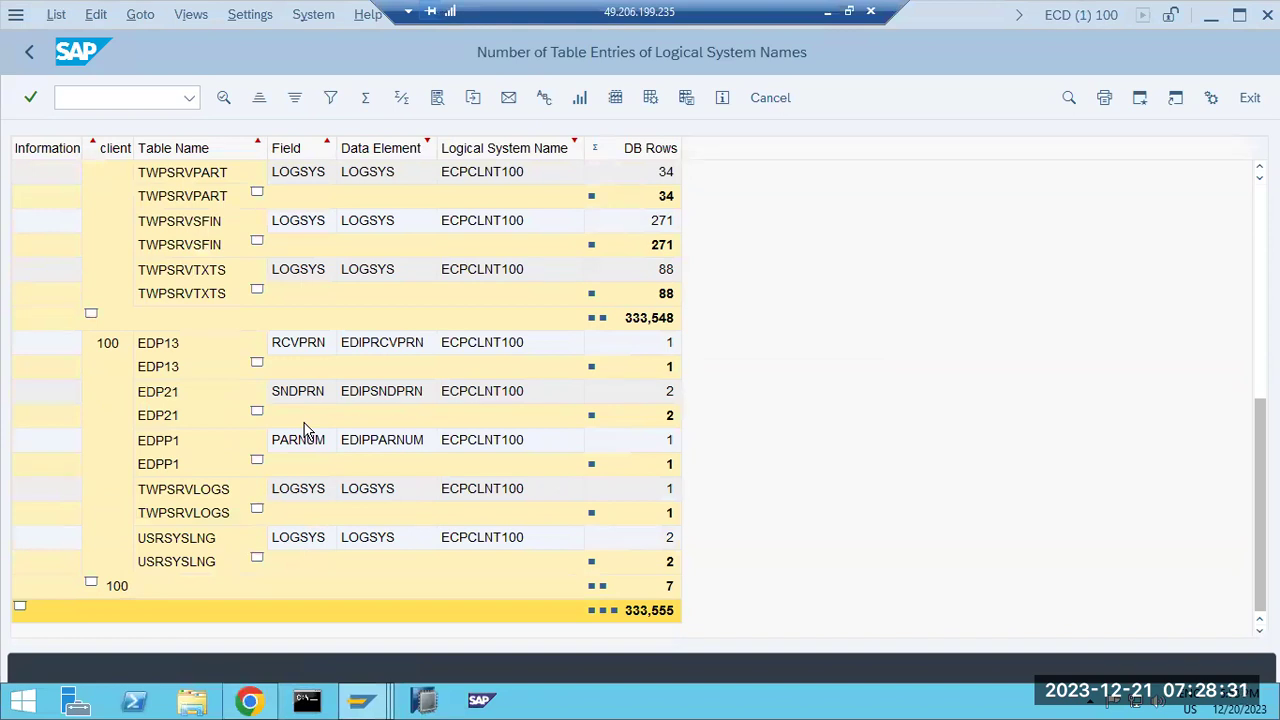
{"action": "scroll", "coordinate": [305, 430], "scroll_direction": "up", "scroll_amount": 3}
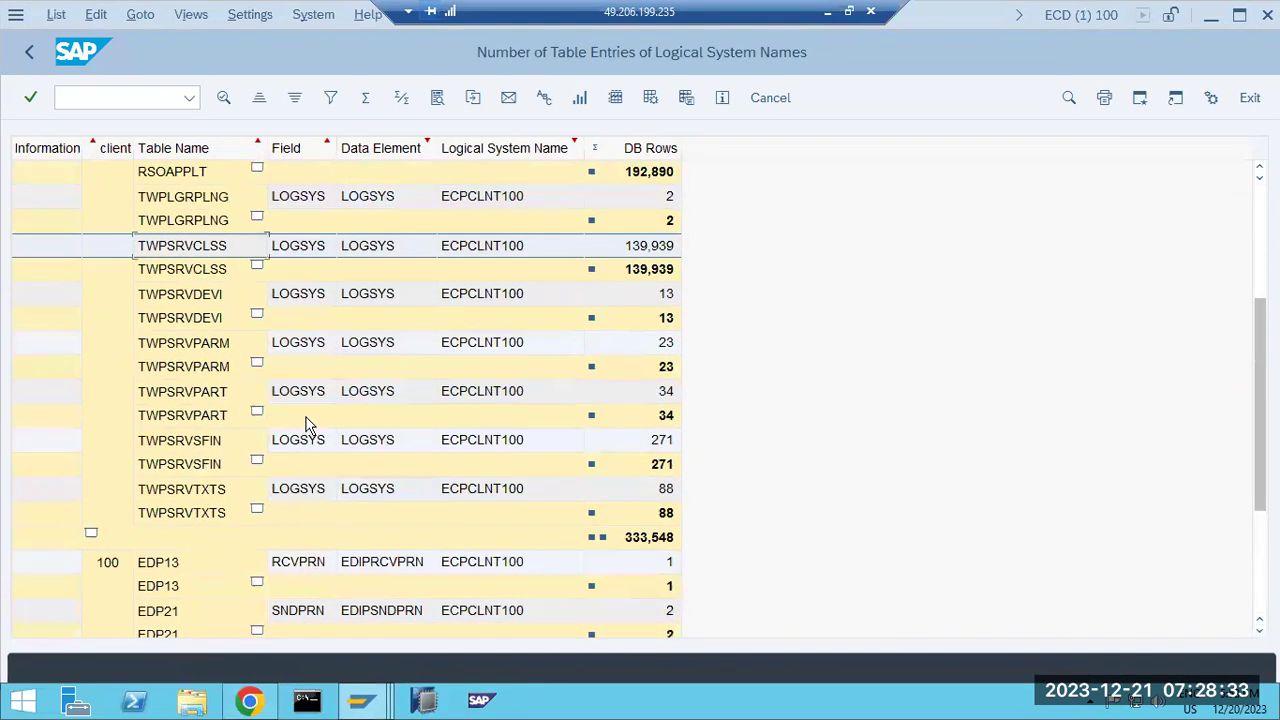
{"action": "scroll", "coordinate": [305, 425], "scroll_direction": "up", "scroll_amount": 4}
{"action": "scroll", "coordinate": [300, 425], "scroll_direction": "down", "scroll_amount": 6}
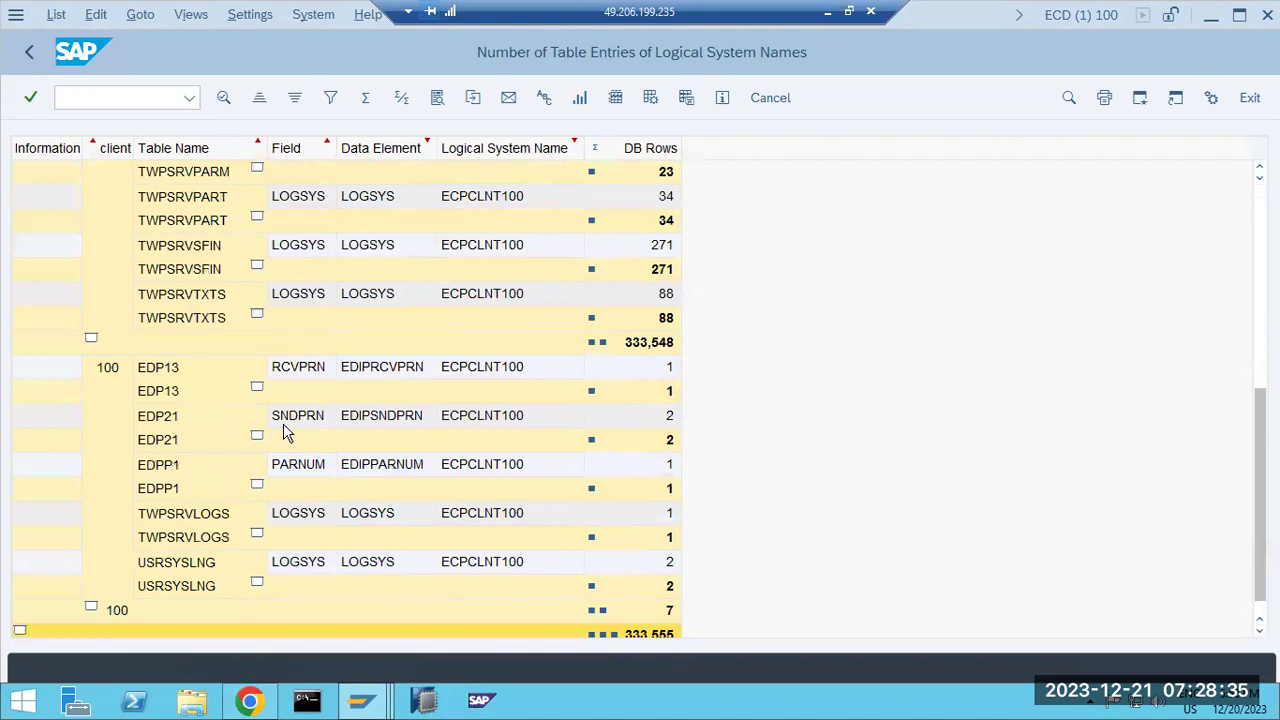
{"action": "left_click", "coordinate": [166, 375]}
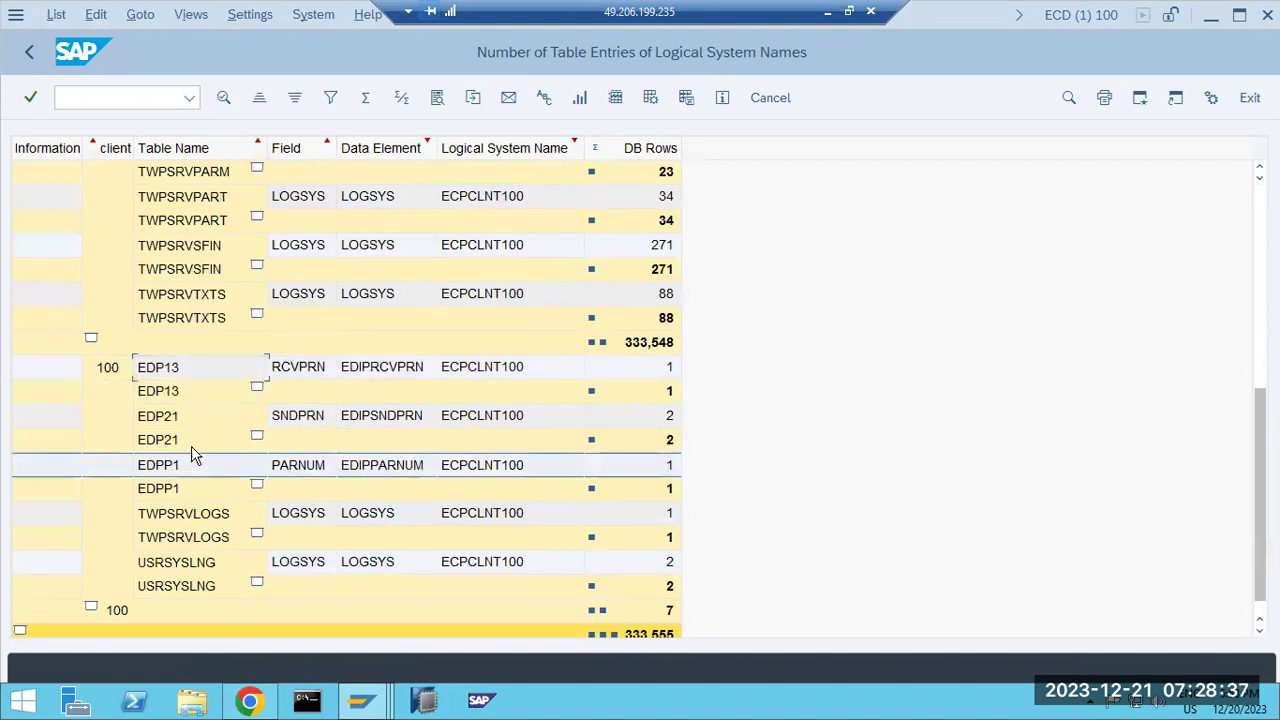
{"action": "double_click", "coordinate": [195, 455]}
- Examine the conversion log for TWPSRVCLSS, including the excluded tables and special updates, and leave the log
{"action": "left_click", "coordinate": [777, 220]}
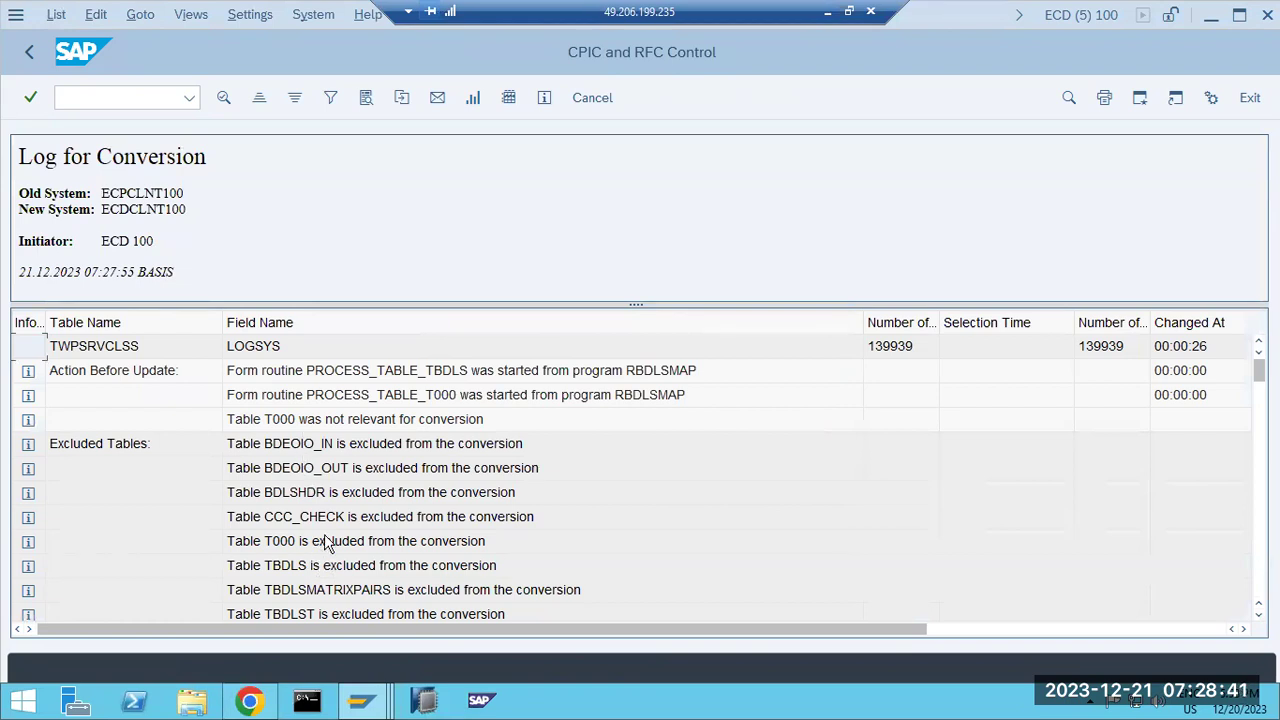
{"action": "scroll", "coordinate": [381, 523], "scroll_direction": "down", "scroll_amount": 1}
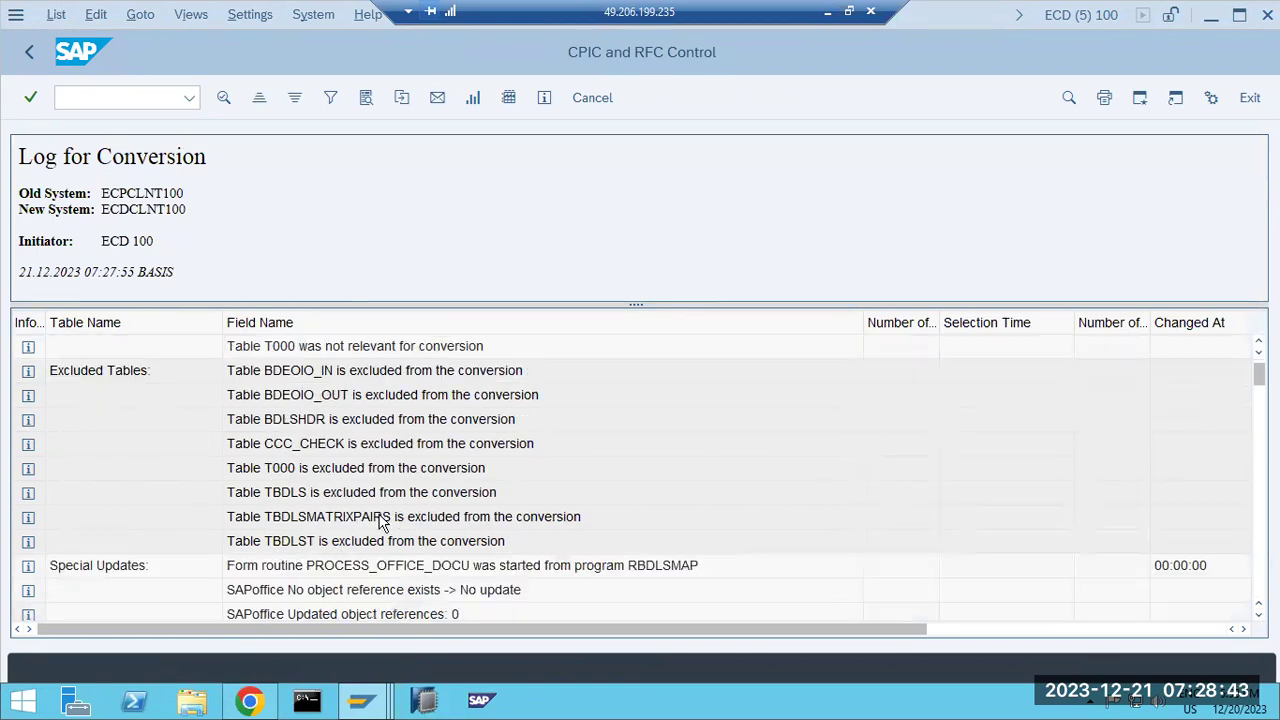
{"action": "scroll", "coordinate": [383, 523], "scroll_direction": "up", "scroll_amount": 1}
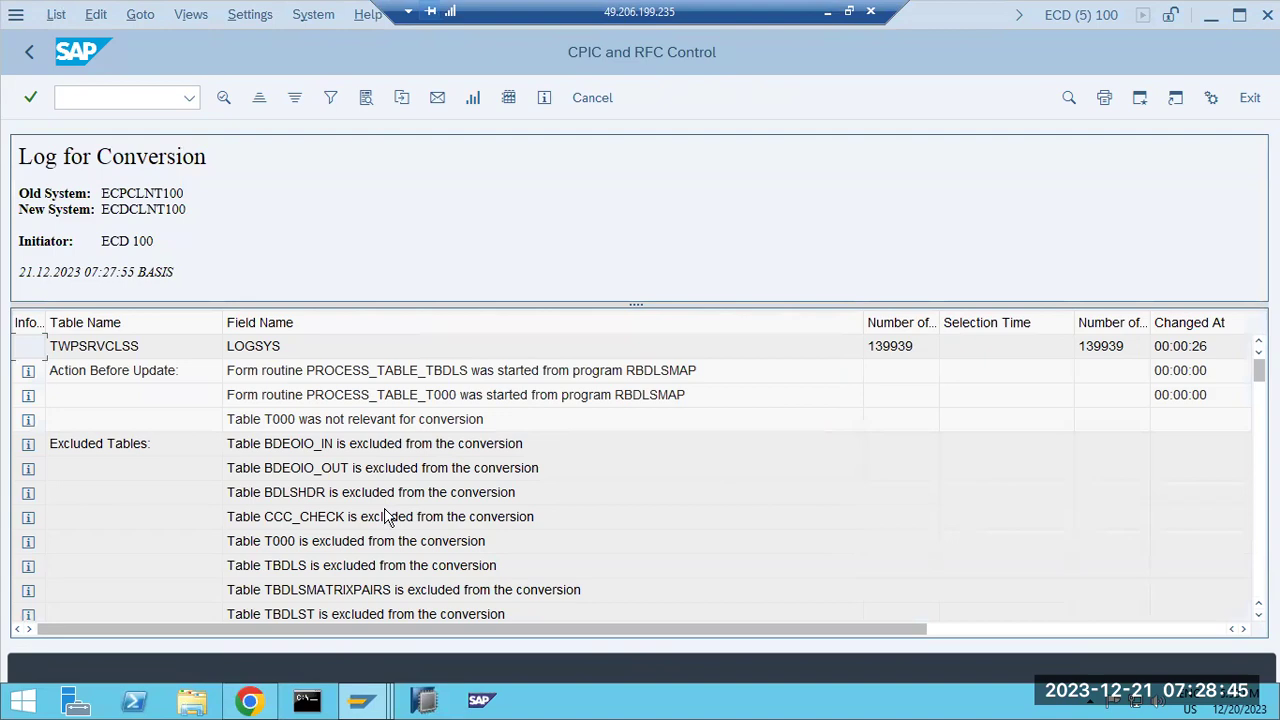
{"action": "scroll", "coordinate": [388, 517], "scroll_direction": "down", "scroll_amount": 15}
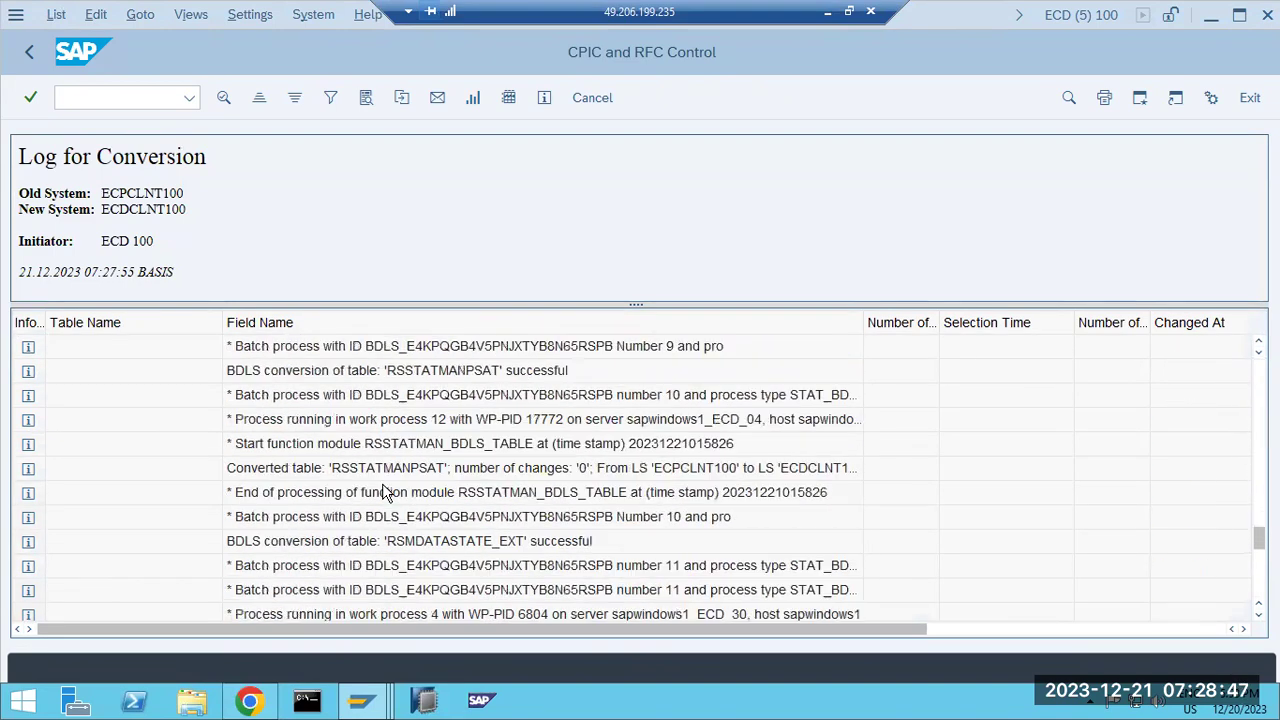
{"action": "left_click", "coordinate": [29, 52]}
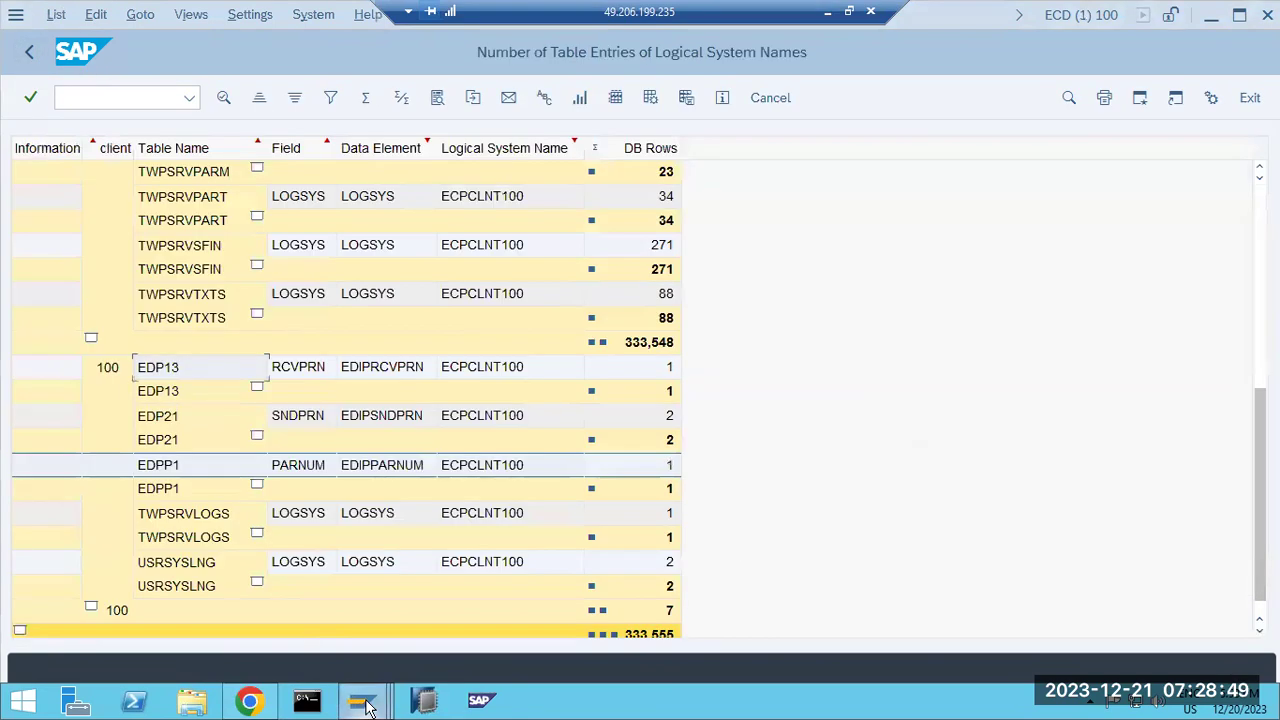
- Return to the selection screen of the table entries report and rerun it without logical system or table restrictions
{"action": "mouse_move", "coordinate": [367, 706]}
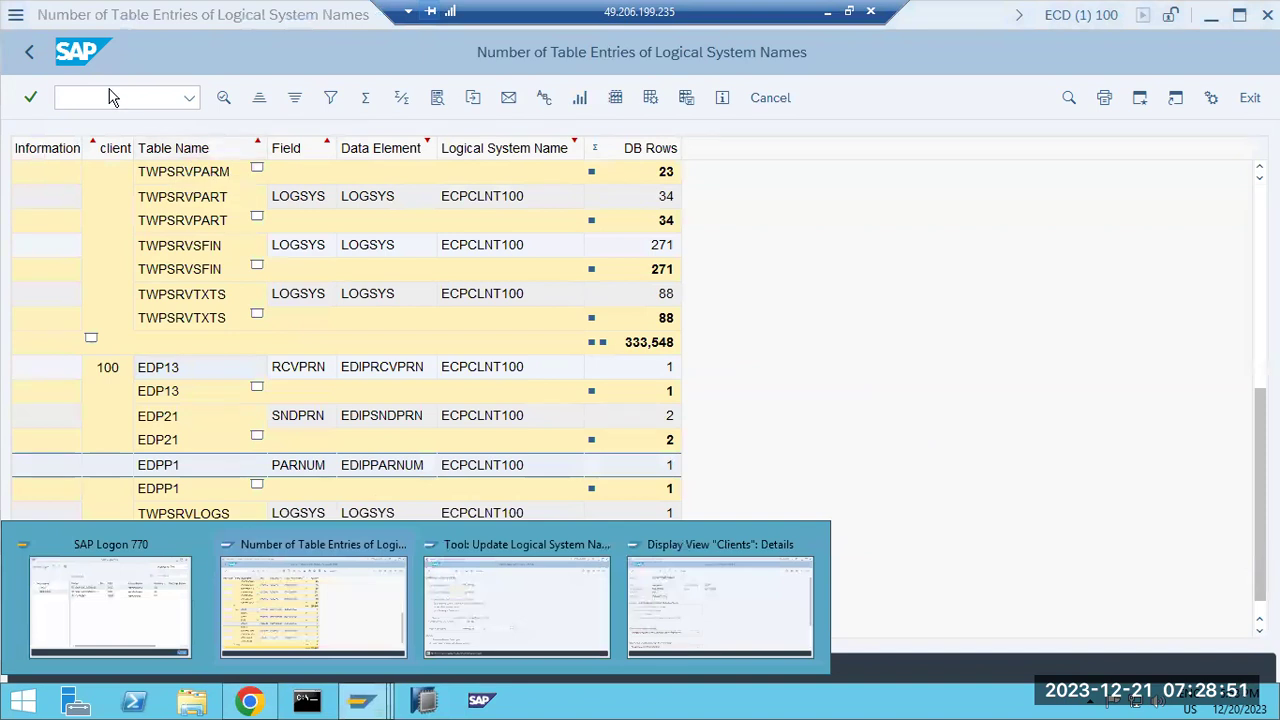
{"action": "left_click", "coordinate": [30, 51]}
{"action": "left_click", "coordinate": [260, 98]}
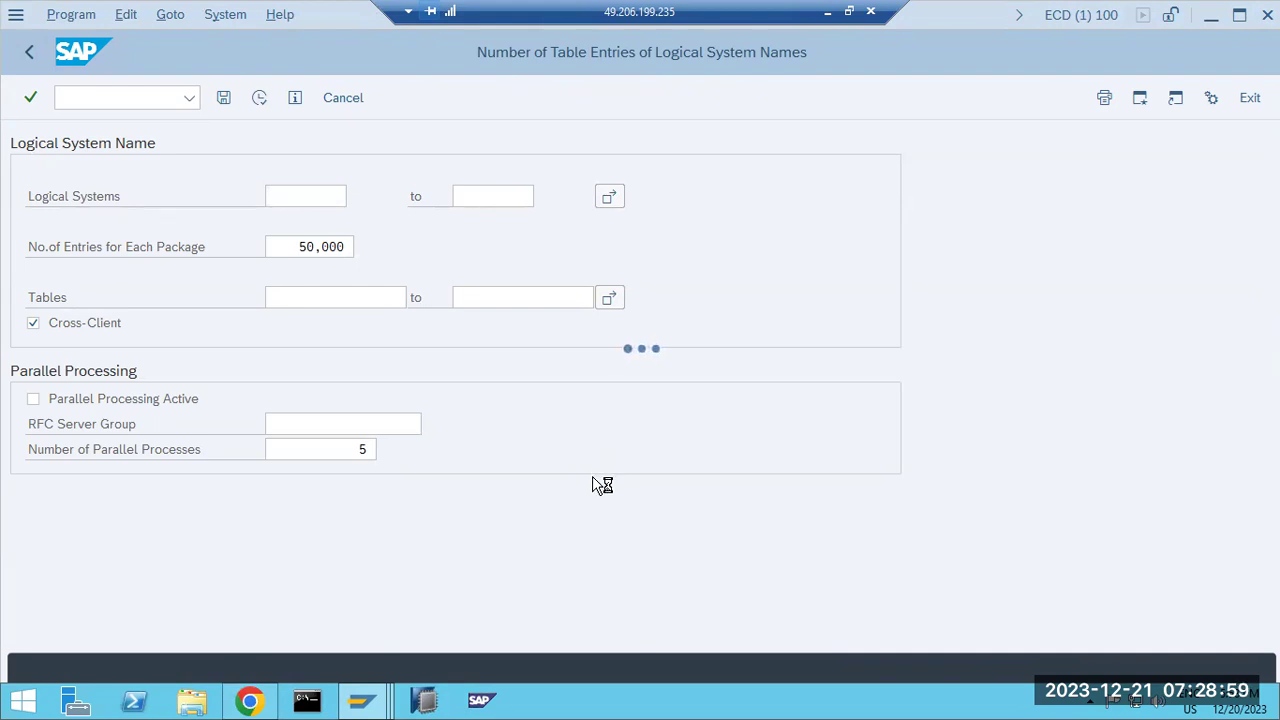
- Switch to the Paint notes and delete the 333,555 total and the RSOAPPLT and TWPSRVCLSS rows below RBDLS_CHECK
{"action": "left_click", "coordinate": [827, 12]}
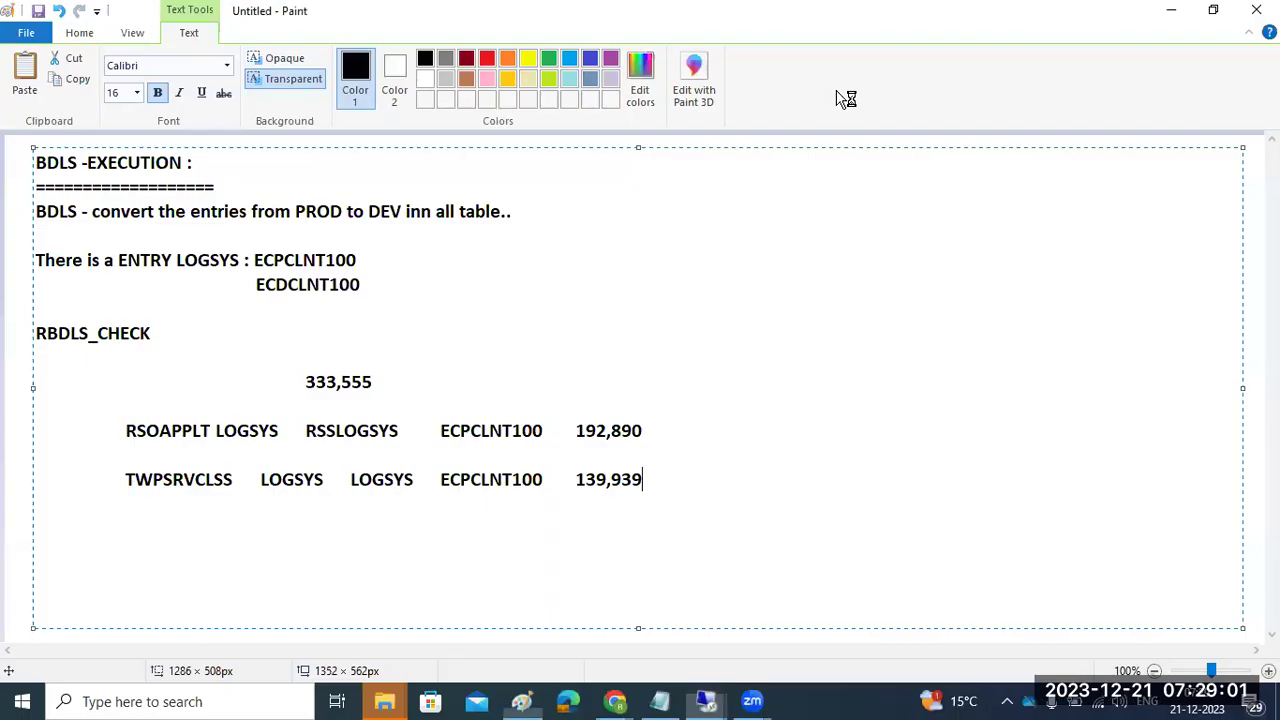
{"action": "mouse_move", "coordinate": [661, 483]}
{"action": "left_mouse_down"}
{"action": "mouse_move", "coordinate": [450, 480]}
{"action": "mouse_move", "coordinate": [234, 451]}
{"action": "mouse_move", "coordinate": [160, 435]}
{"action": "mouse_move", "coordinate": [110, 385]}
{"action": "left_mouse_up"}
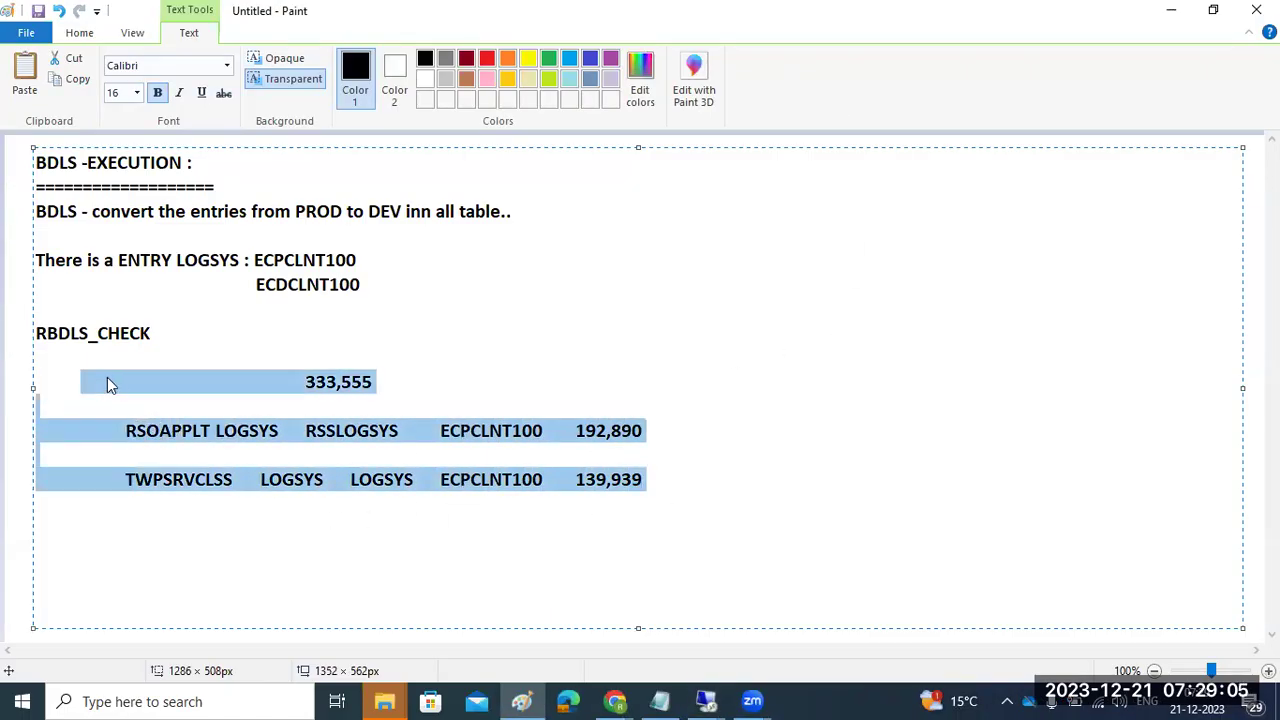
{"action": "key", "text": "Delete"}
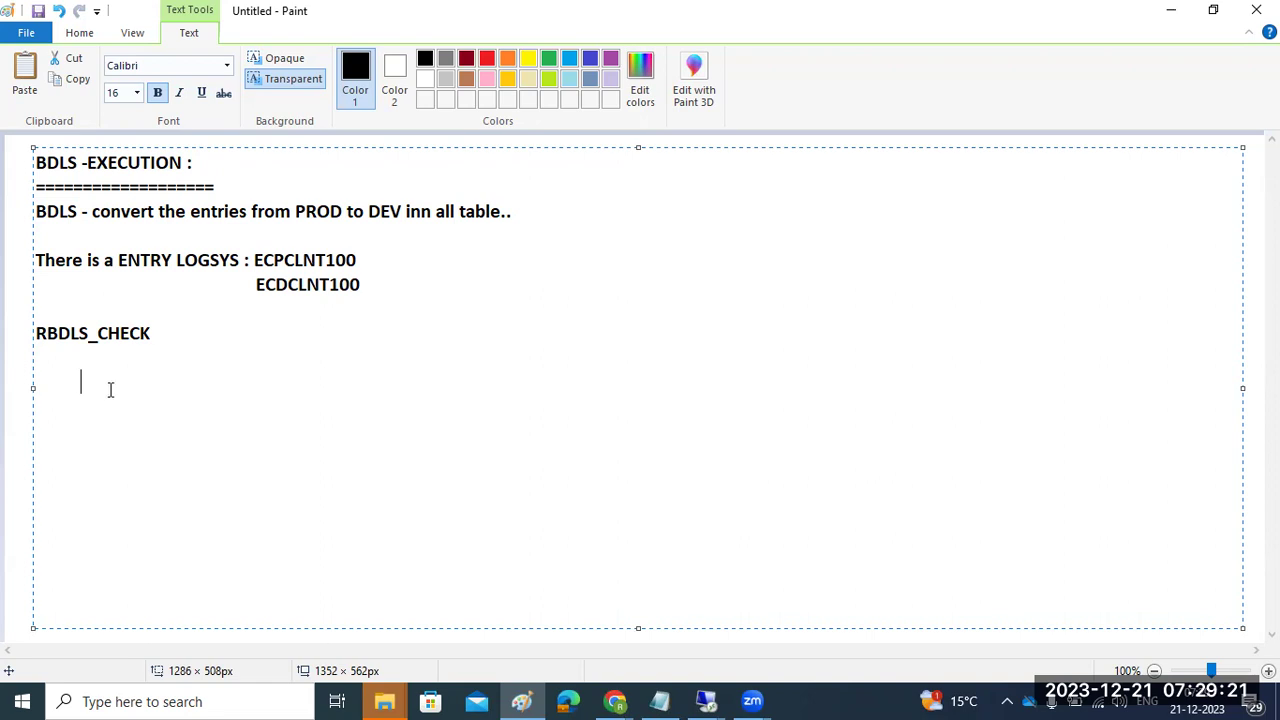
- Switch to the client details session in SAP, open transaction SCOT to view the outbound SMTP nodes, and leave it
{"action": "left_click", "coordinate": [706, 701]}
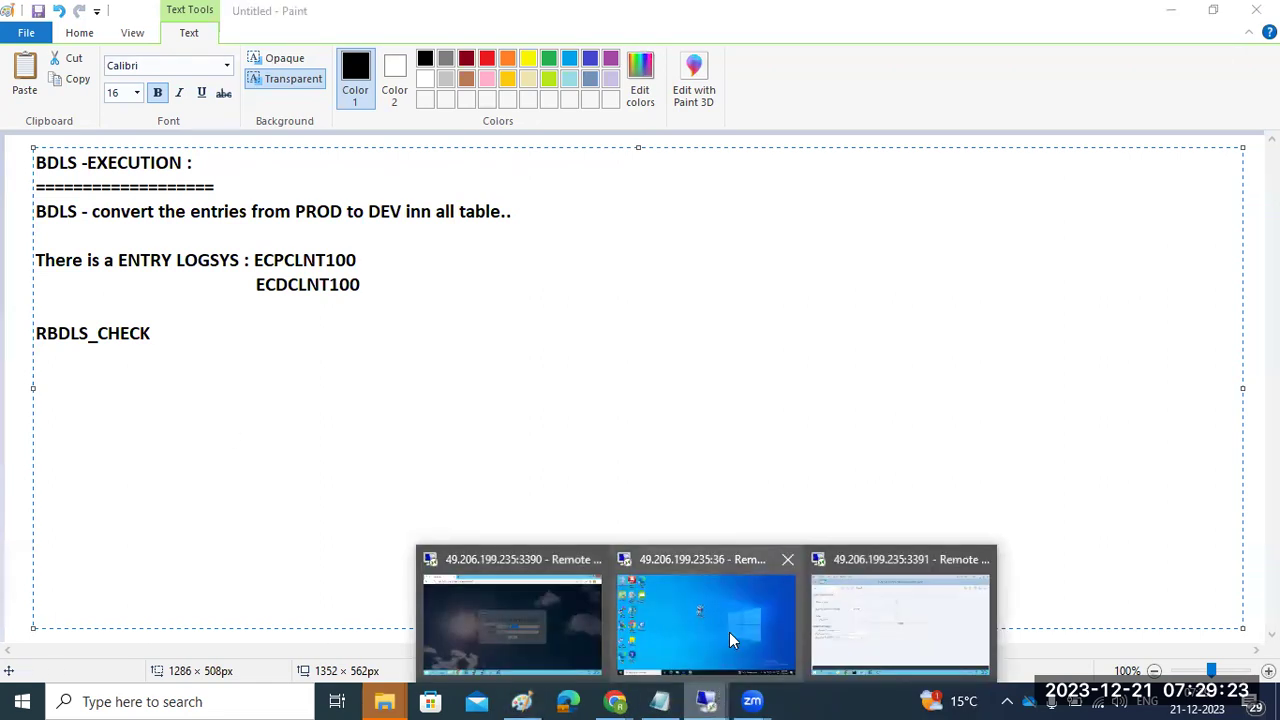
{"action": "left_click", "coordinate": [871, 603]}
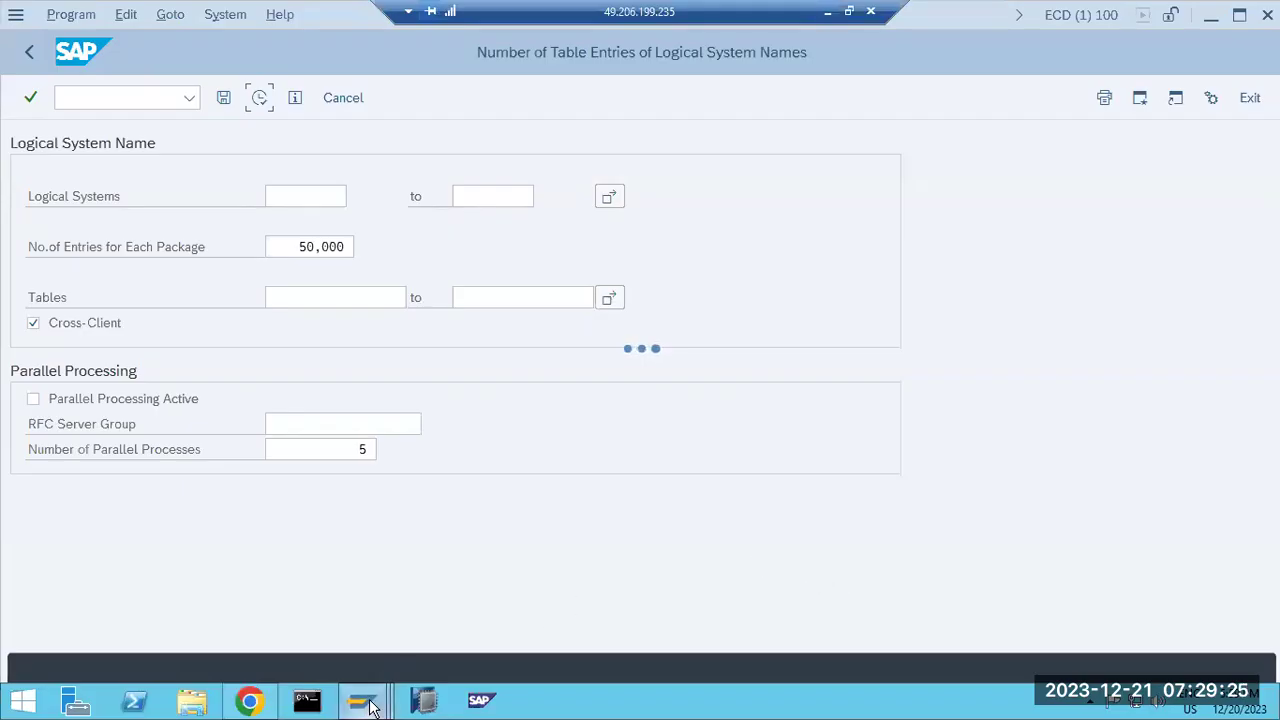
{"action": "mouse_move", "coordinate": [370, 705]}
{"action": "left_click", "coordinate": [709, 608]}
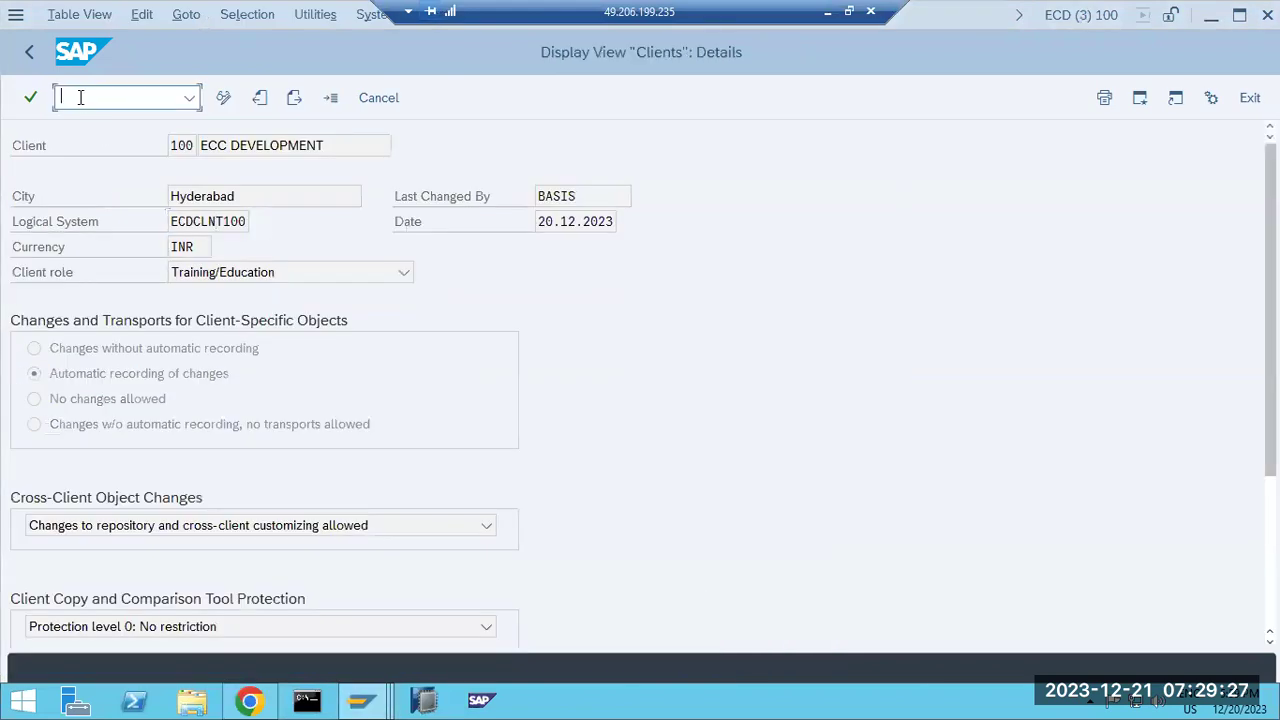
{"action": "type", "text": "/nsccl"}
{"action": "key", "text": "Return"}
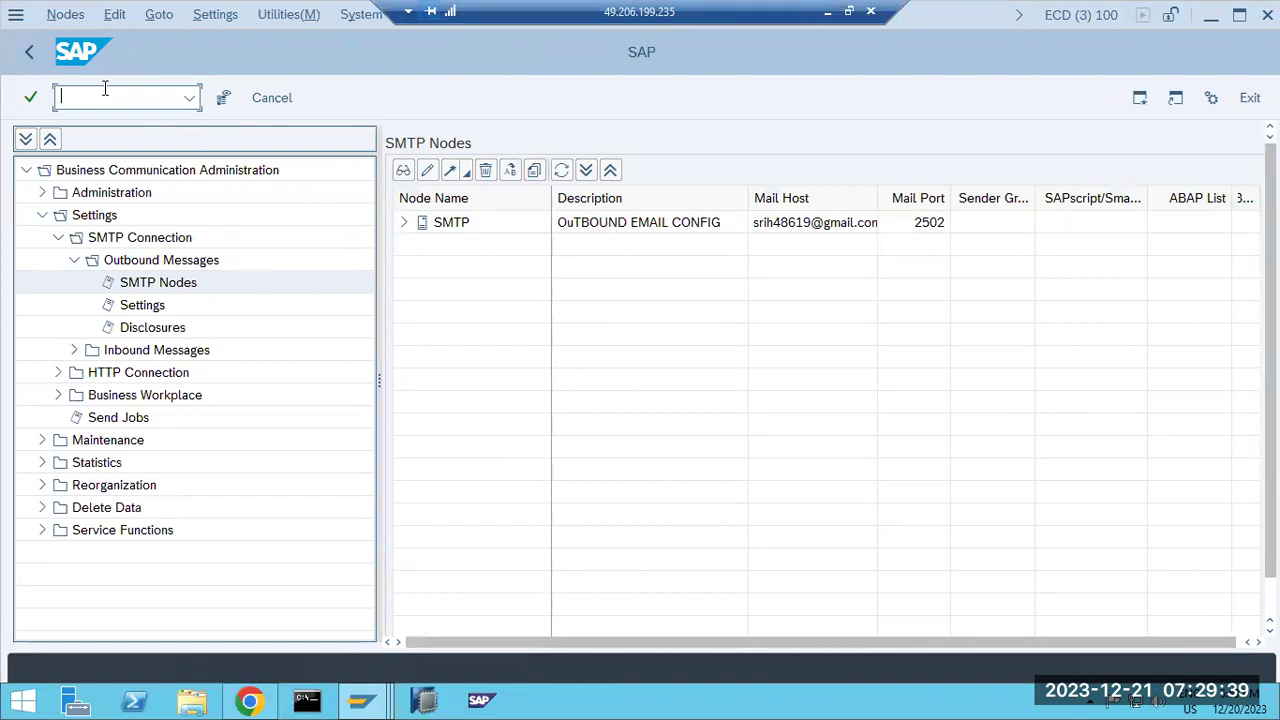
{"action": "key", "text": "F3"}
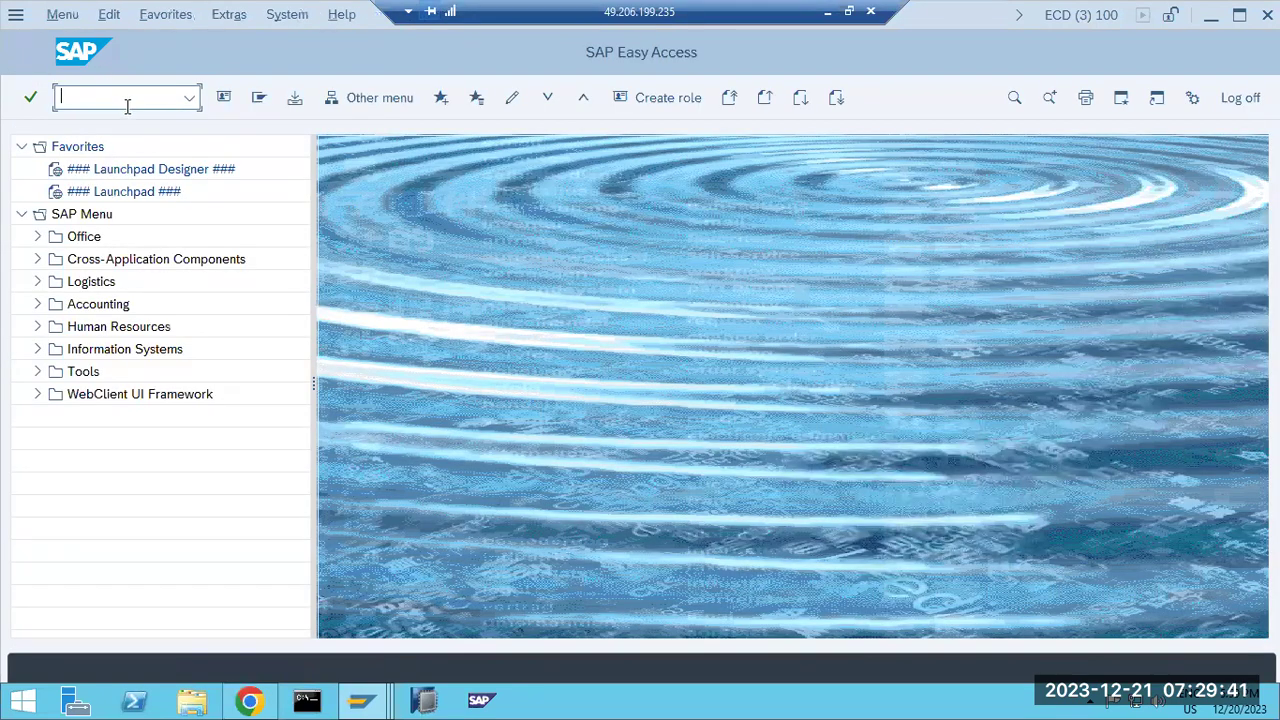
- Open transaction SOST, clear both send dates of the period, and refresh the list of send requests
{"action": "type", "text": "ot"}
{"action": "key", "text": "Return"}
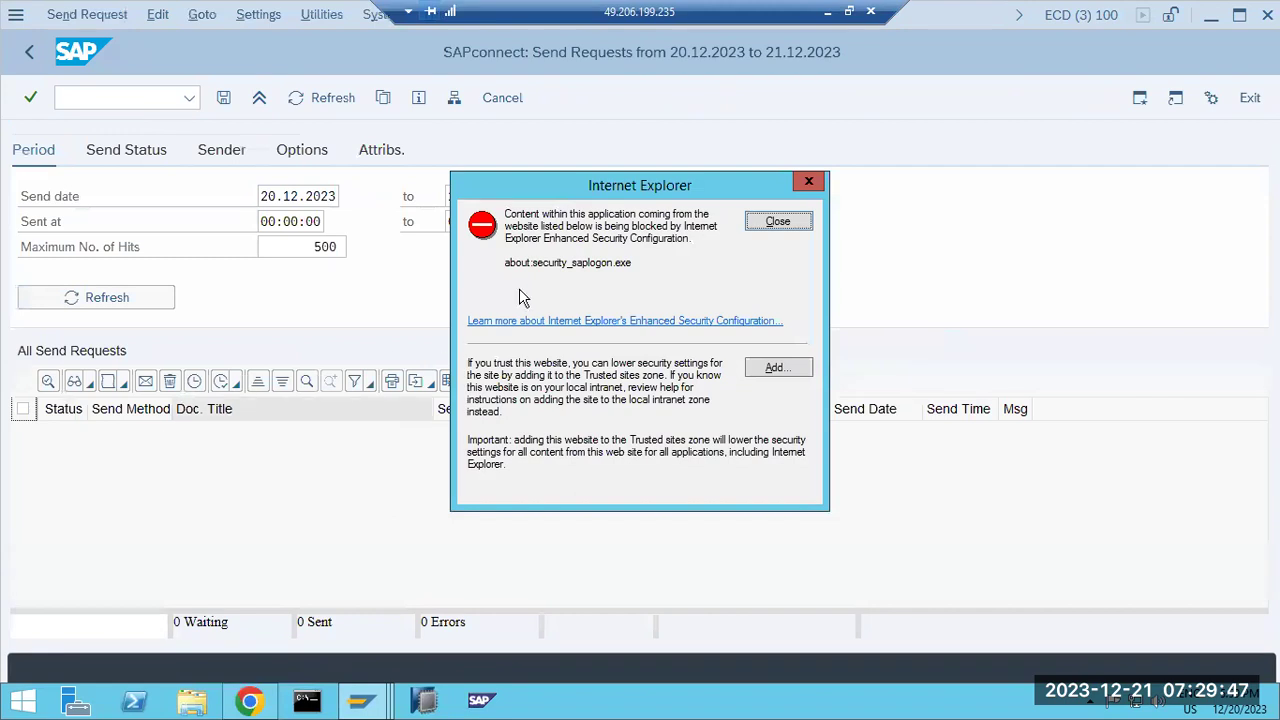
{"action": "left_click", "coordinate": [762, 226]}
{"action": "double_click", "coordinate": [337, 196]}
{"action": "key", "text": "Delete"}
{"action": "key", "text": "Tab"}
{"action": "key", "text": "Delete"}
{"action": "left_click", "coordinate": [145, 299]}
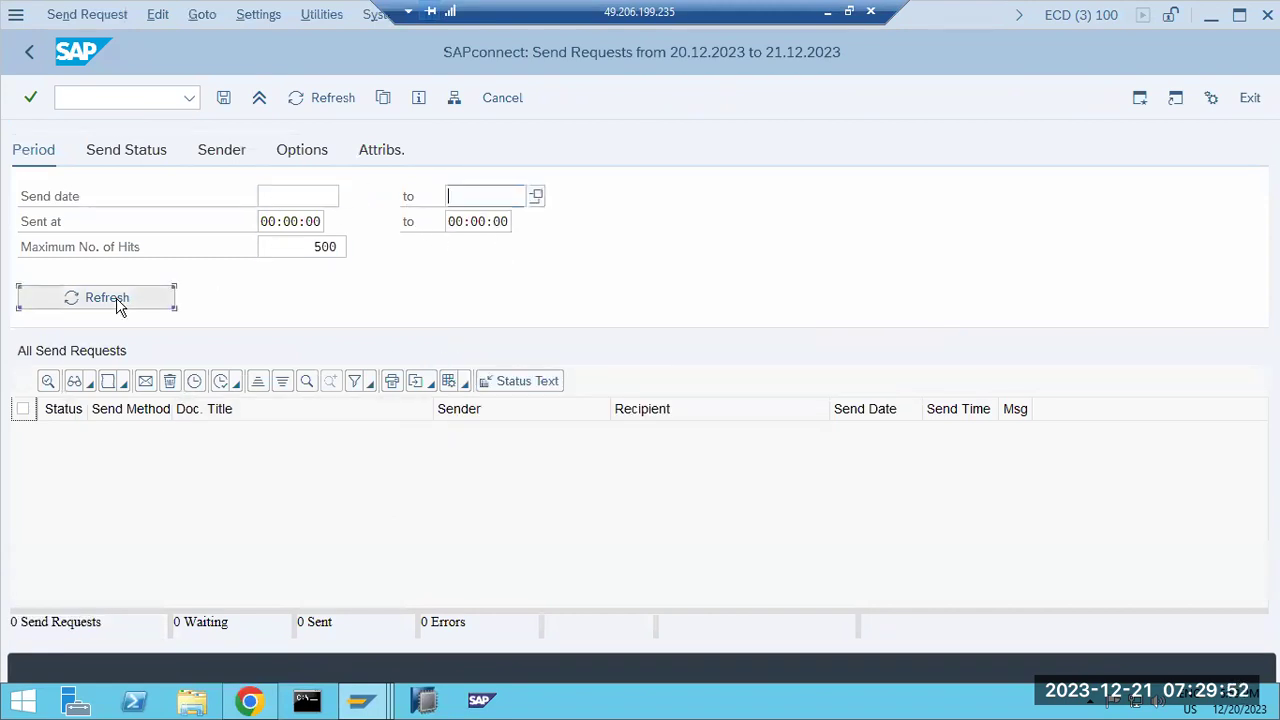
- Select all listed send requests in SOST and delete them
{"action": "left_click", "coordinate": [22, 410]}
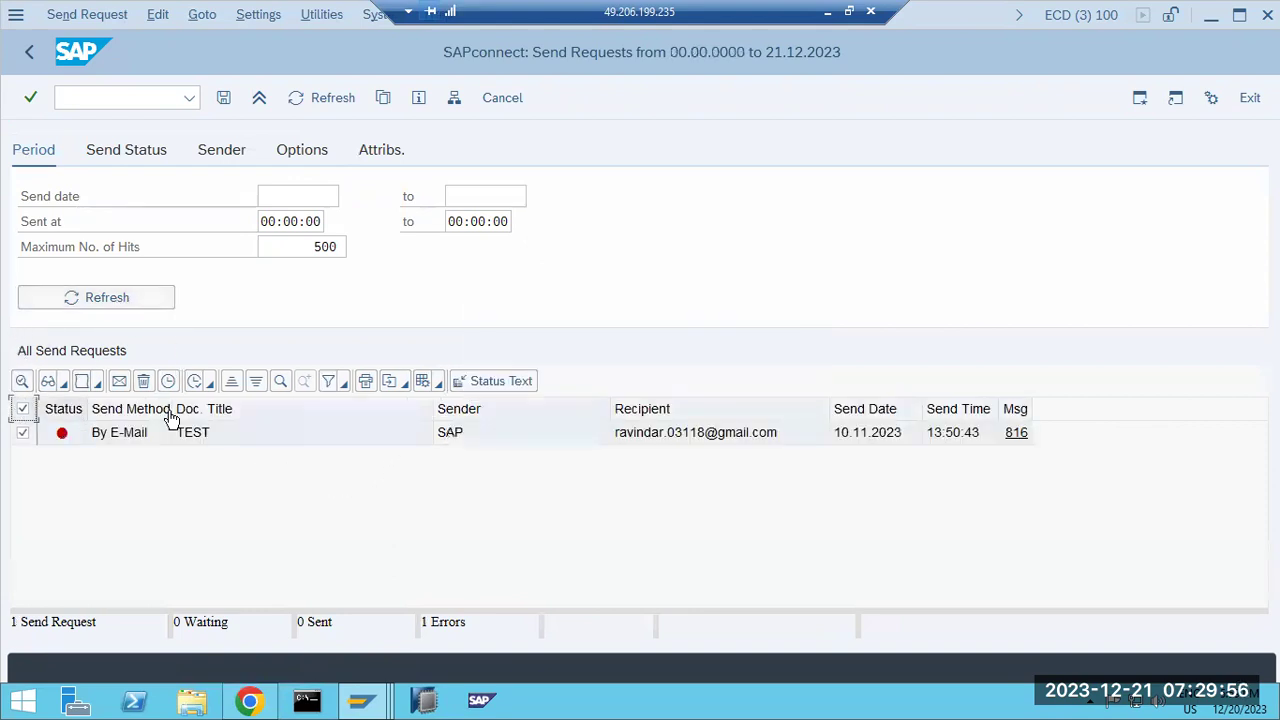
{"action": "left_click", "coordinate": [100, 158]}
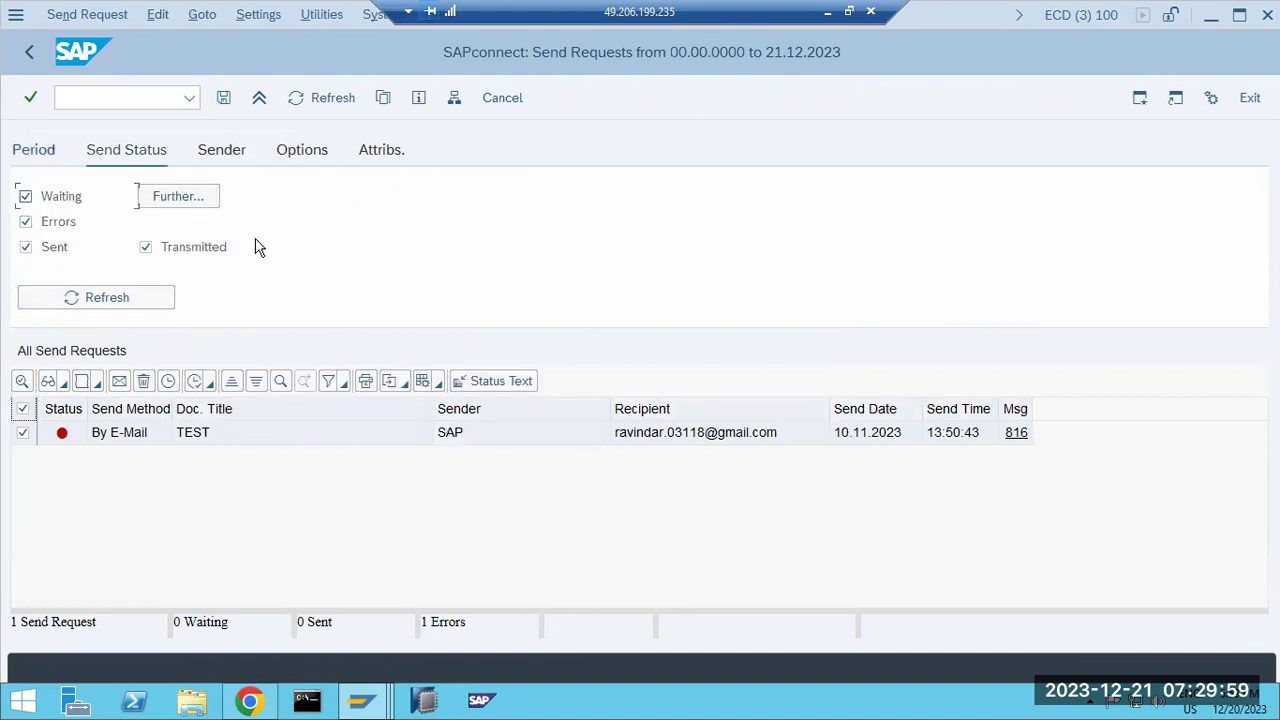
{"action": "left_click", "coordinate": [142, 384]}
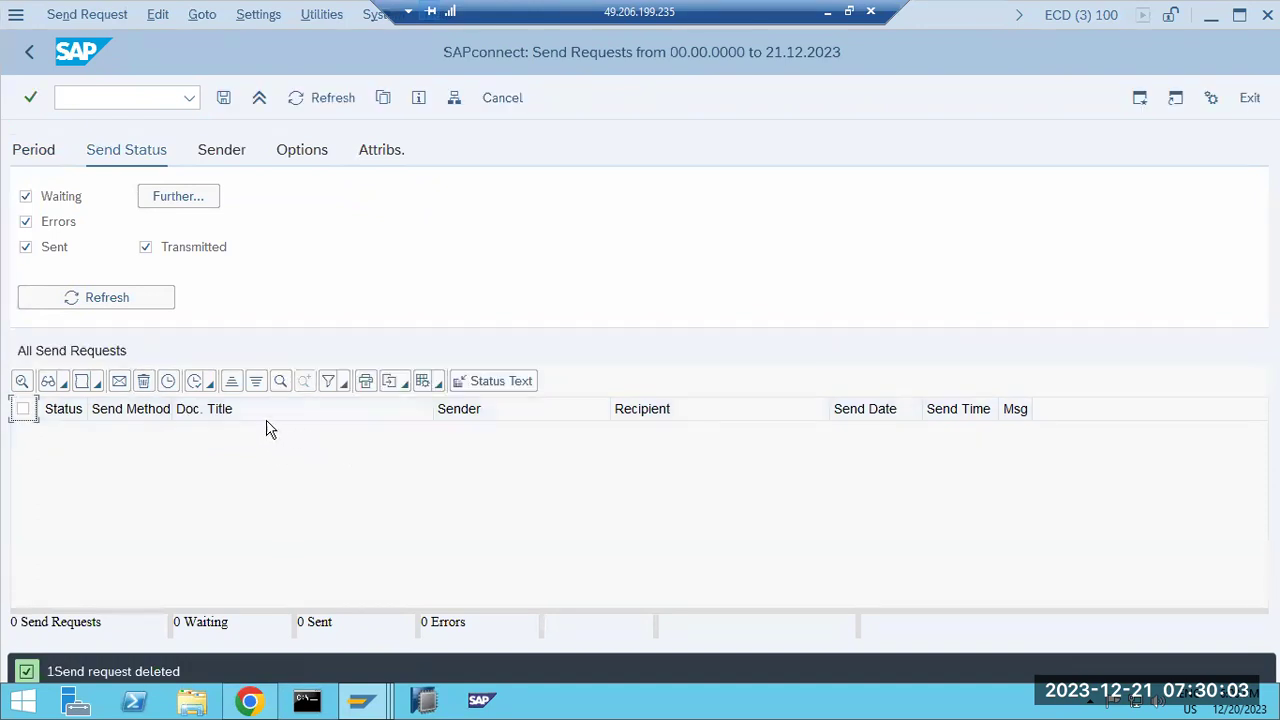
- Leave the send requests and start Automatic Workflow Customizing with transaction SWU3
{"action": "left_click", "coordinate": [29, 52]}
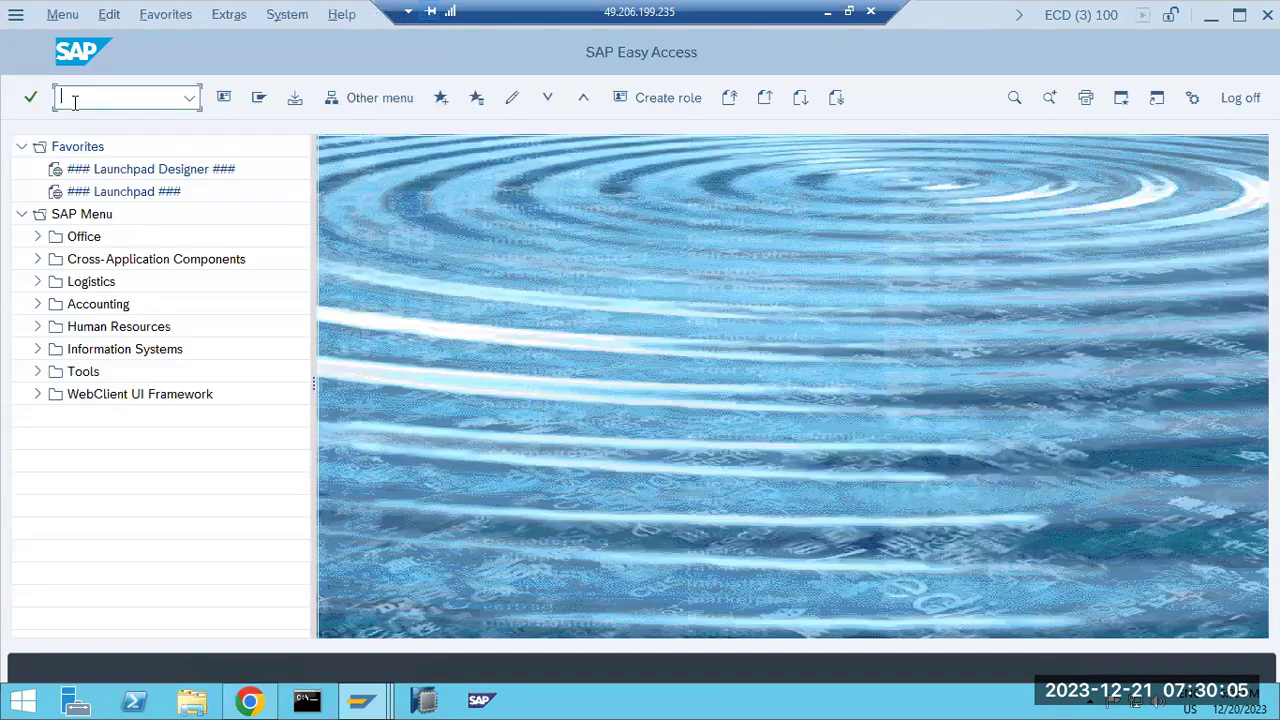
{"action": "type", "text": "swu3"}
{"action": "key", "text": "Return"}
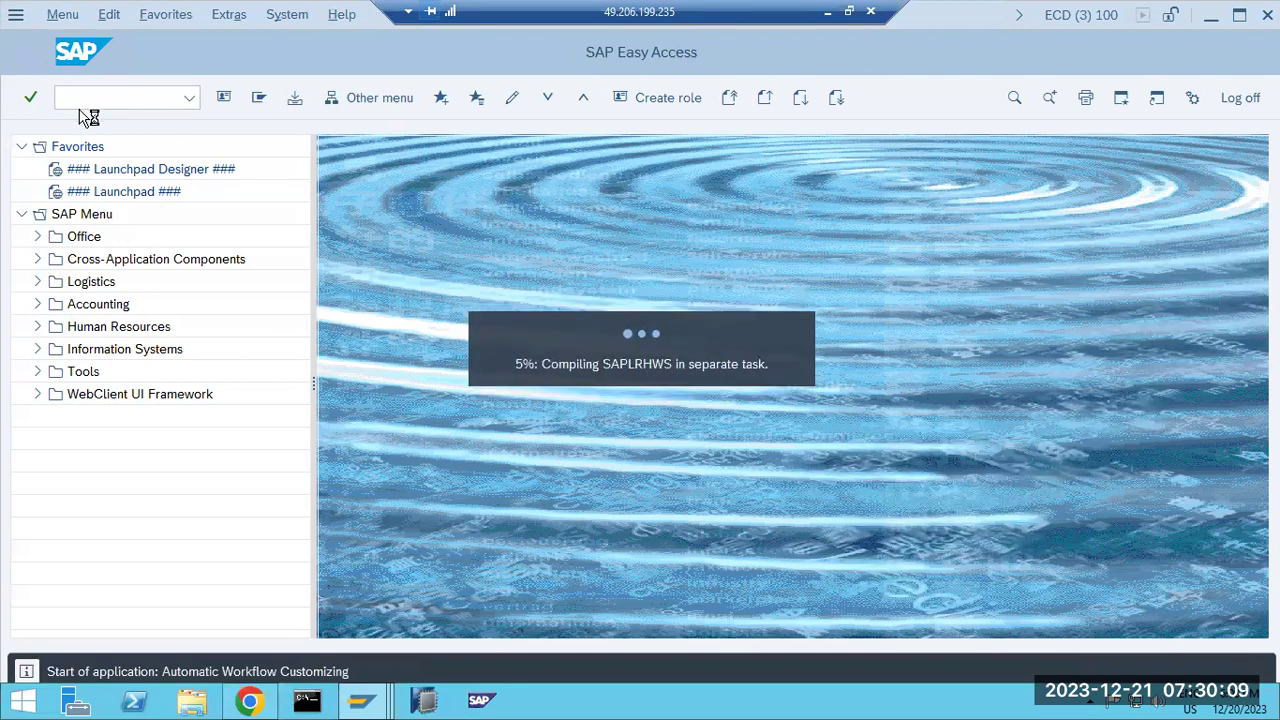
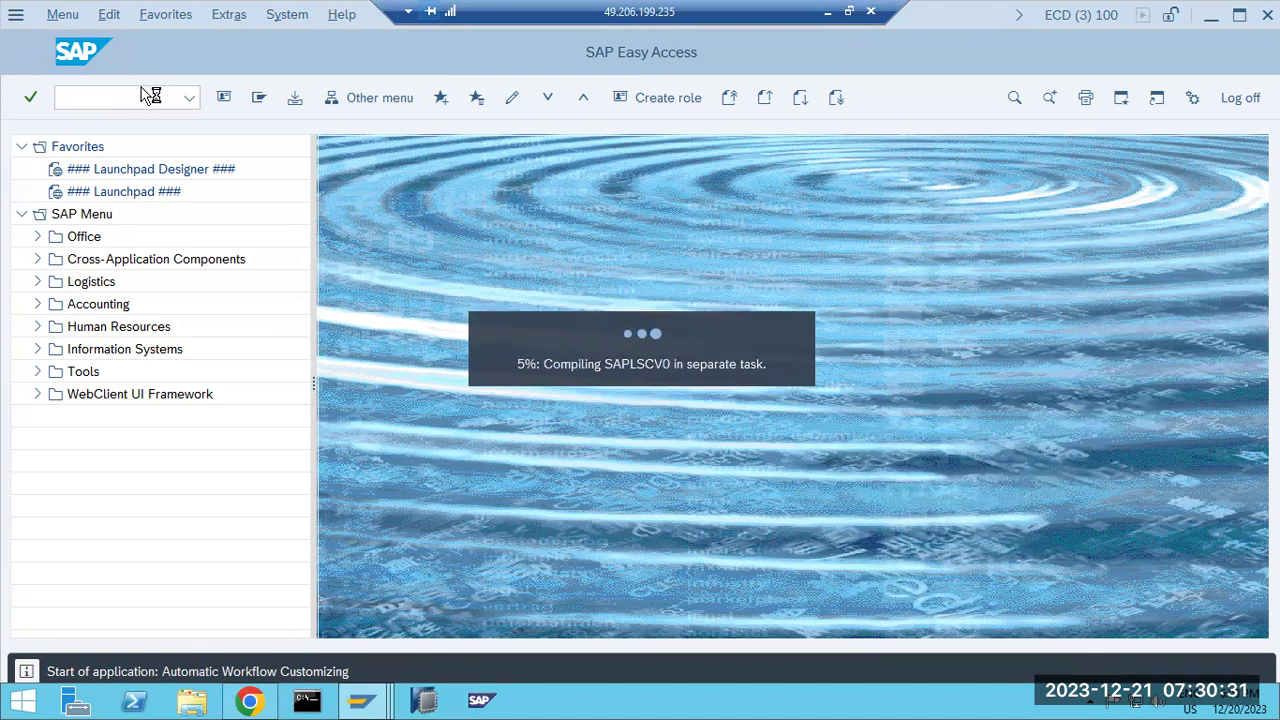
- Switch to the Paint notes and add the lines Delete the jobs, SLG2, SCOT, SOST, SWu3 and SMQR below RBDLS_CHECK
{"action": "key", "text": "alt+Tab"}
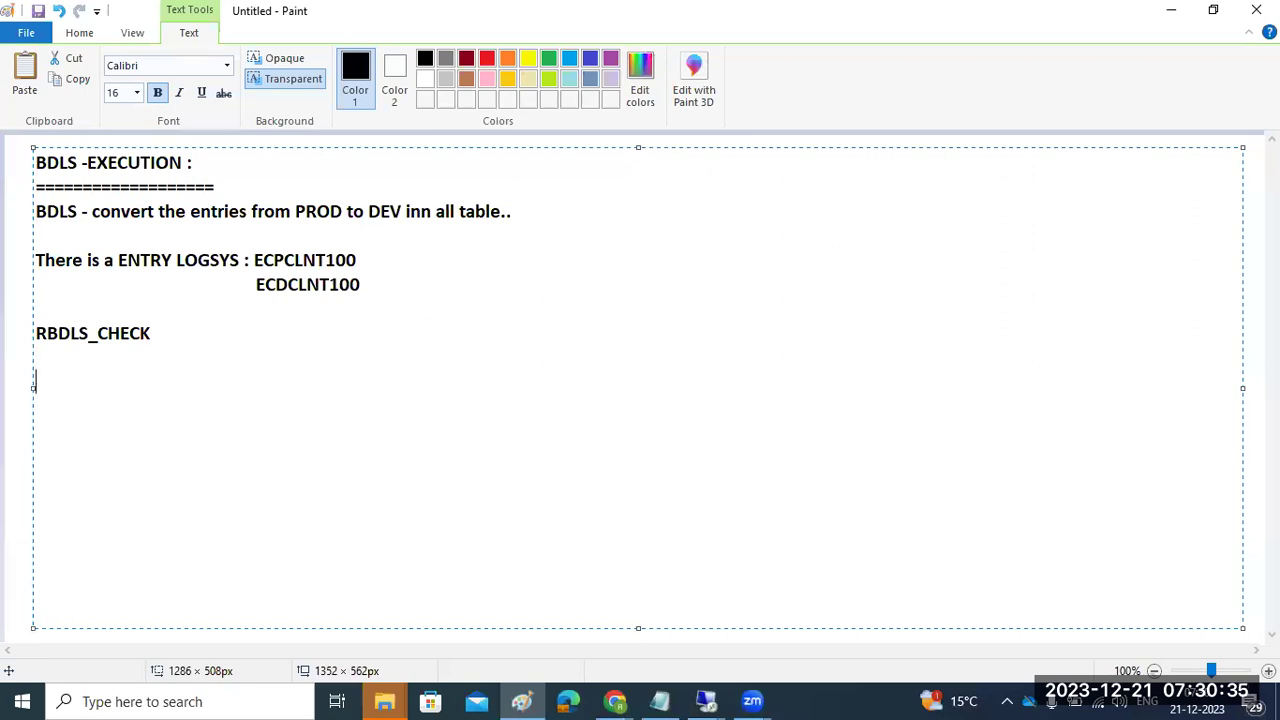
{"action": "type", "text": "Delete the jobs "}
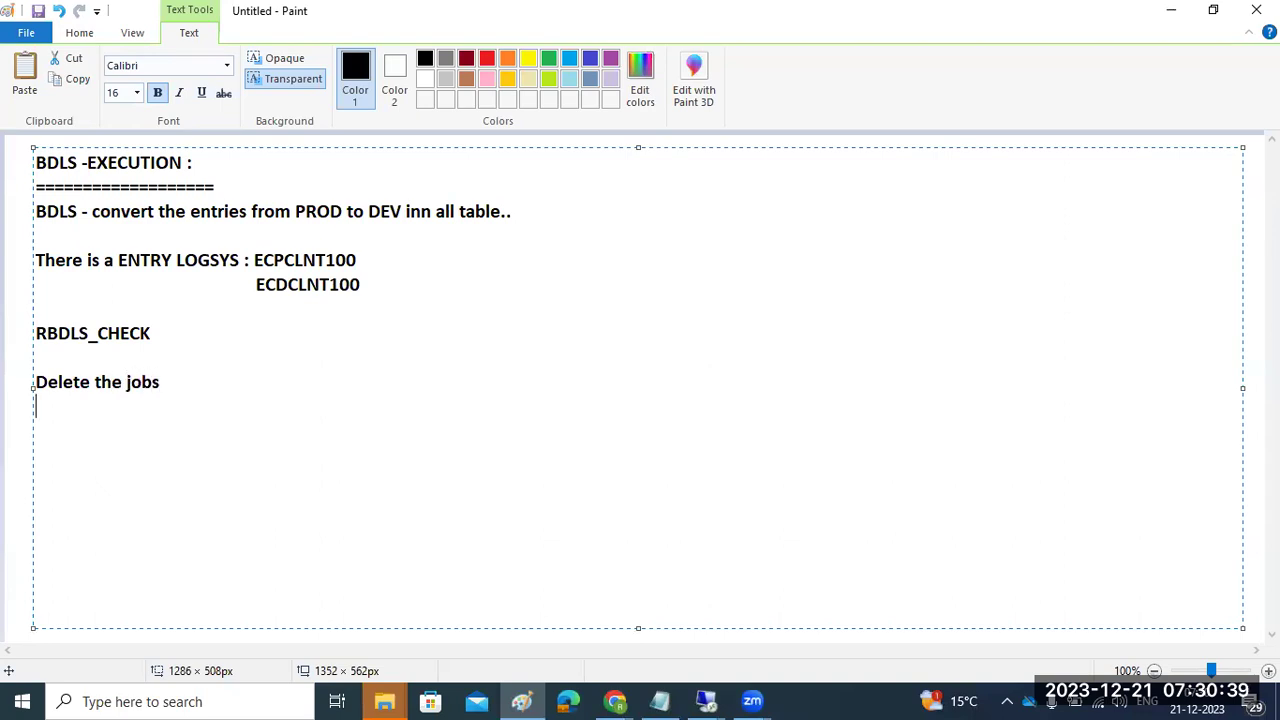
{"action": "type", "text": "SLG2"}
{"action": "key", "text": "Return"}
{"action": "type", "text": "SCOT"}
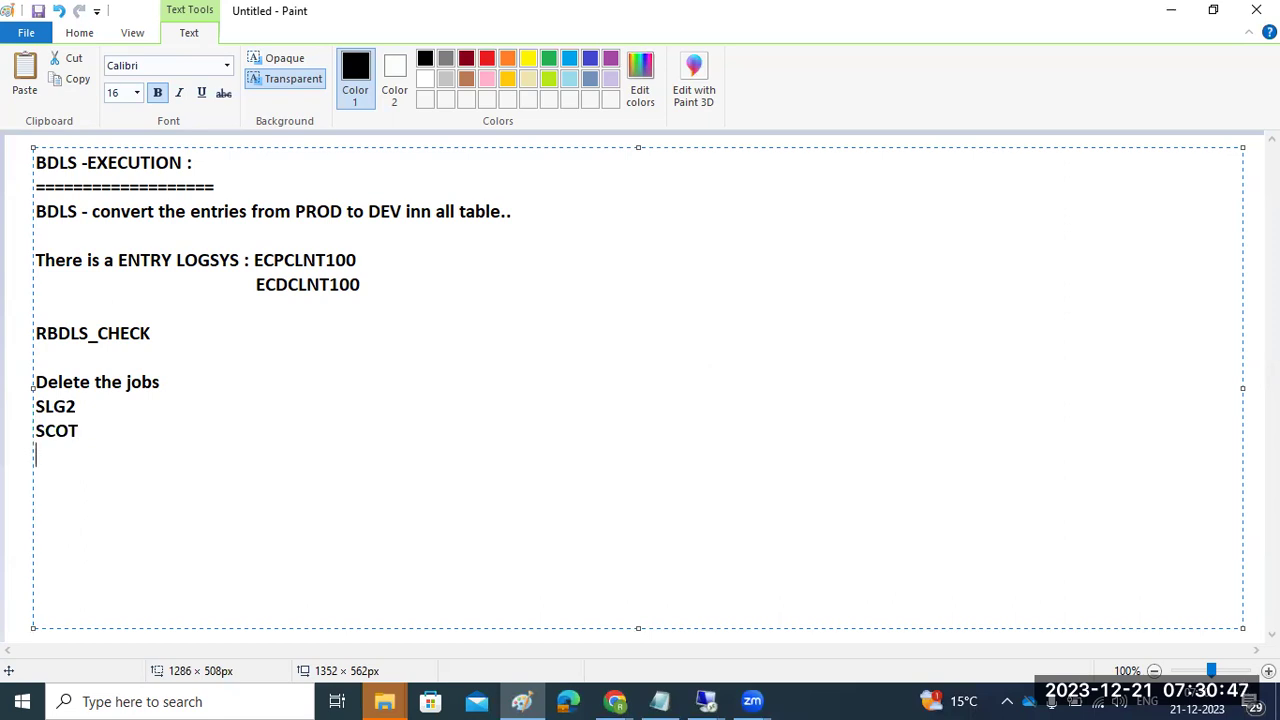
{"action": "type", "text": "SOST SWu"}
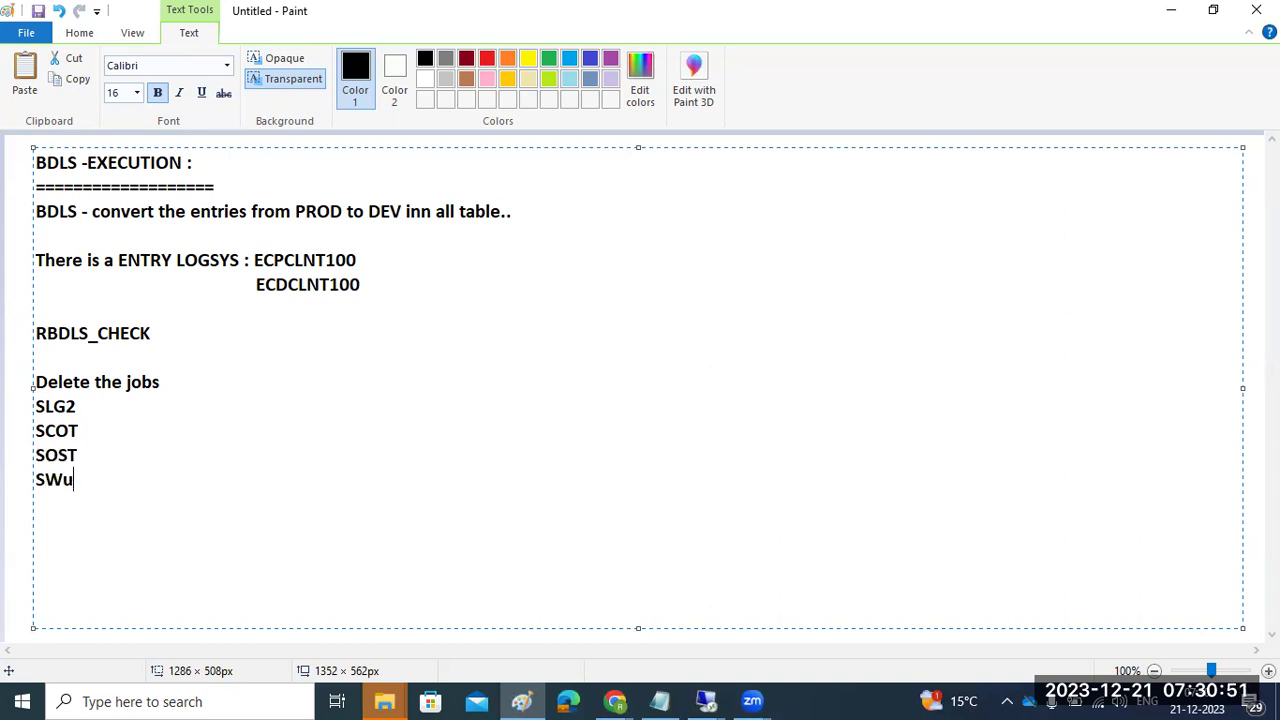
{"action": "type", "text": "3 SMQR S"}
- Add the lines SMQ!, SMq2 and Sm58 to the transaction list in the notes
{"action": "type", "text": "M"}
{"action": "key", "text": "BackSpace"}
{"action": "type", "text": "SMQ!"}
{"action": "key", "text": "Return"}
{"action": "type", "text": "SM"}
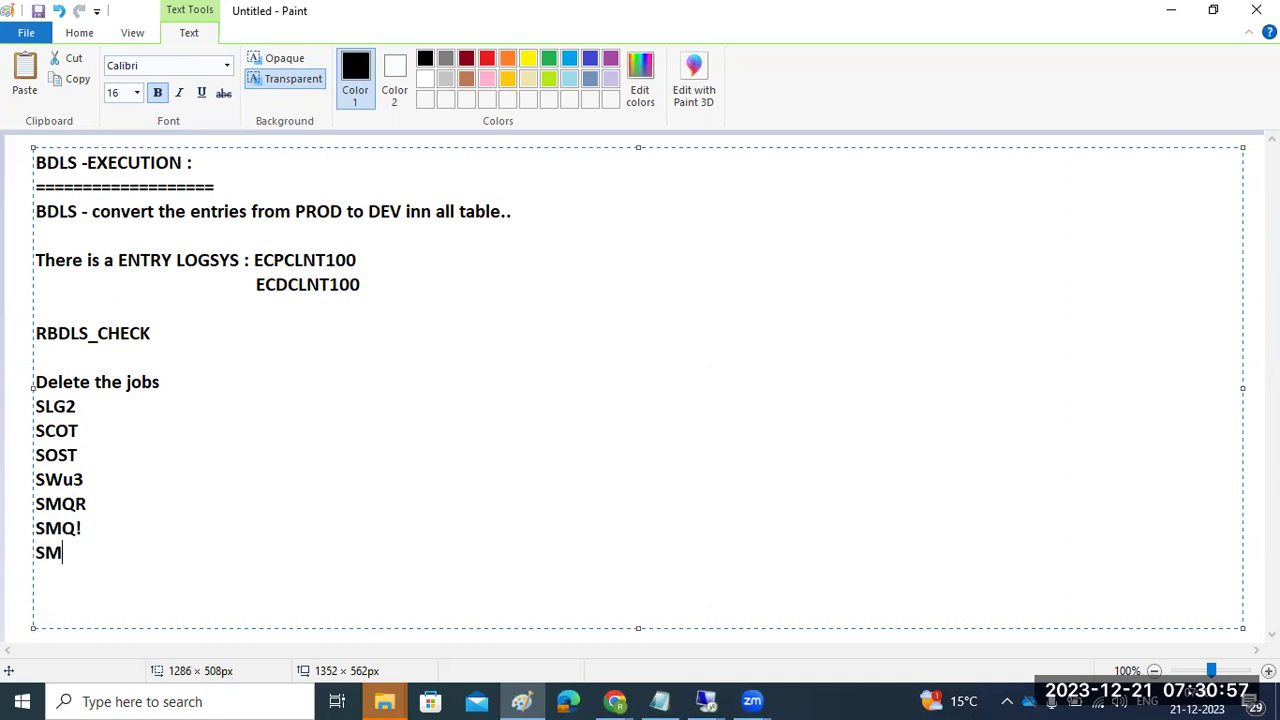
{"action": "type", "text": "q2"}
{"action": "key", "text": "Return"}
{"action": "type", "text": "Sm58"}
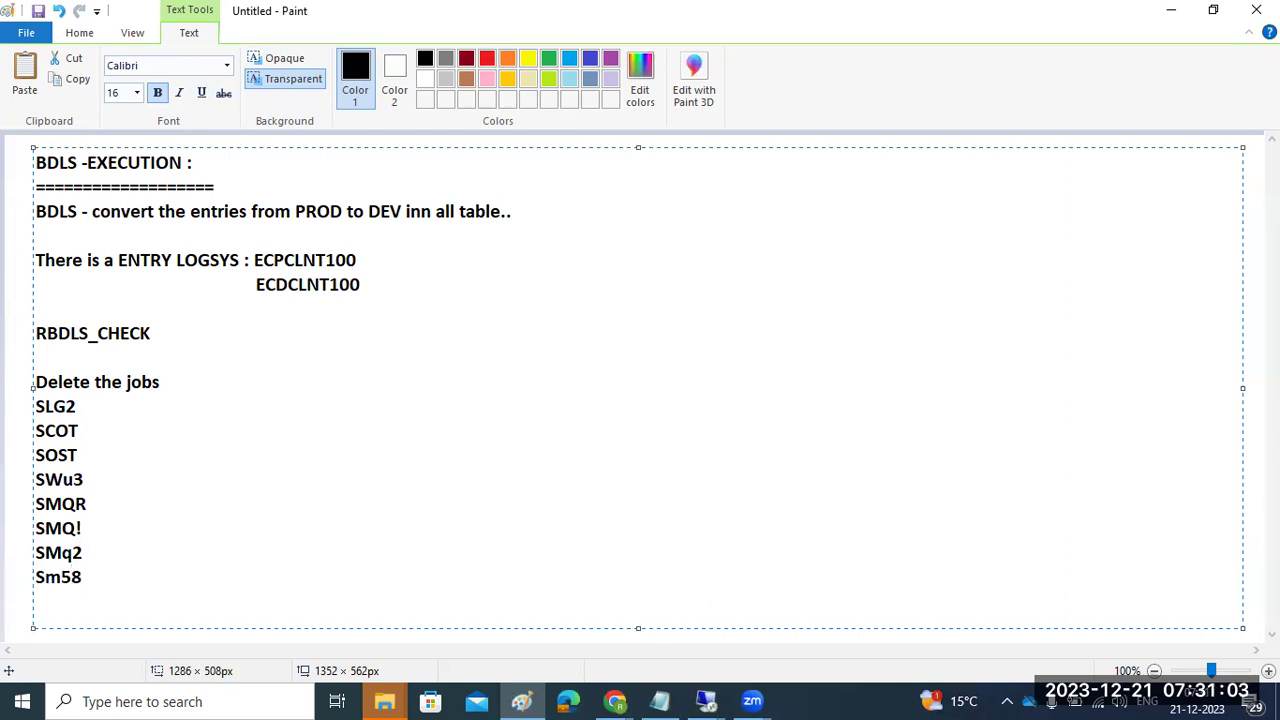
- Switch back to SAP, examine the RSOAPPLT and TWPSRVCLSS rows in the table entries report, and leave the report
{"action": "left_click", "coordinate": [710, 700]}
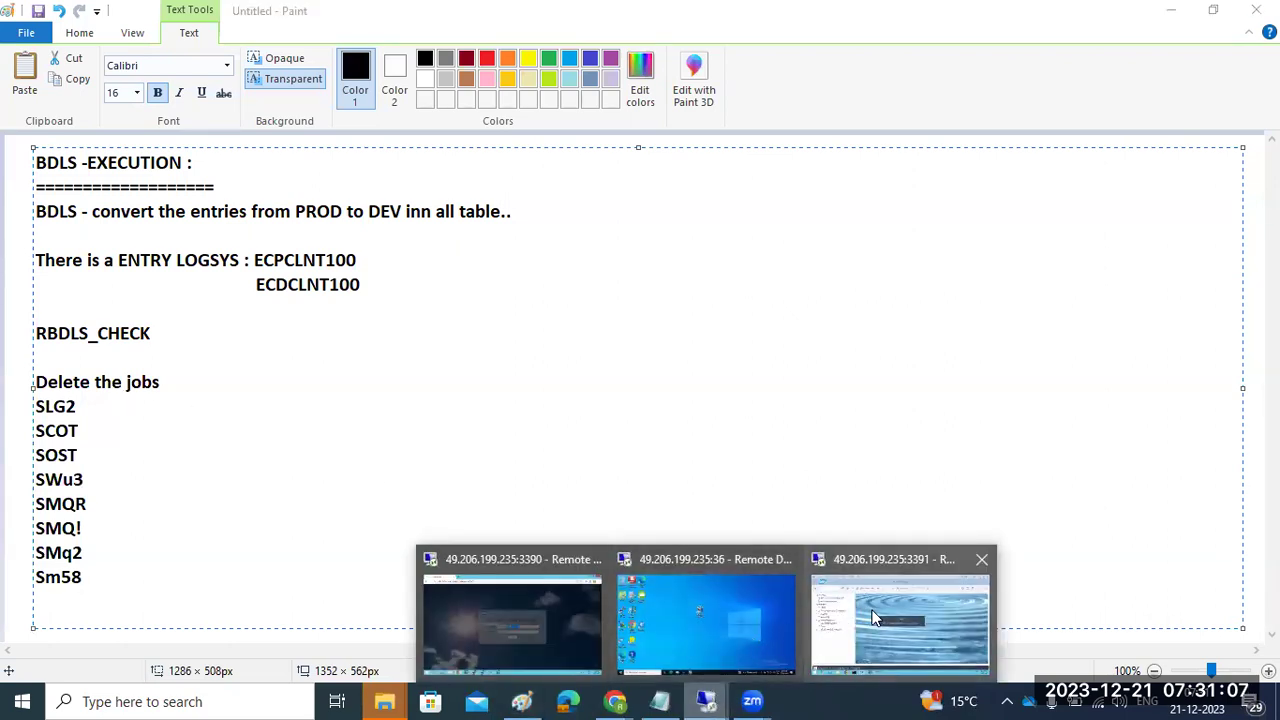
{"action": "left_click", "coordinate": [872, 614]}
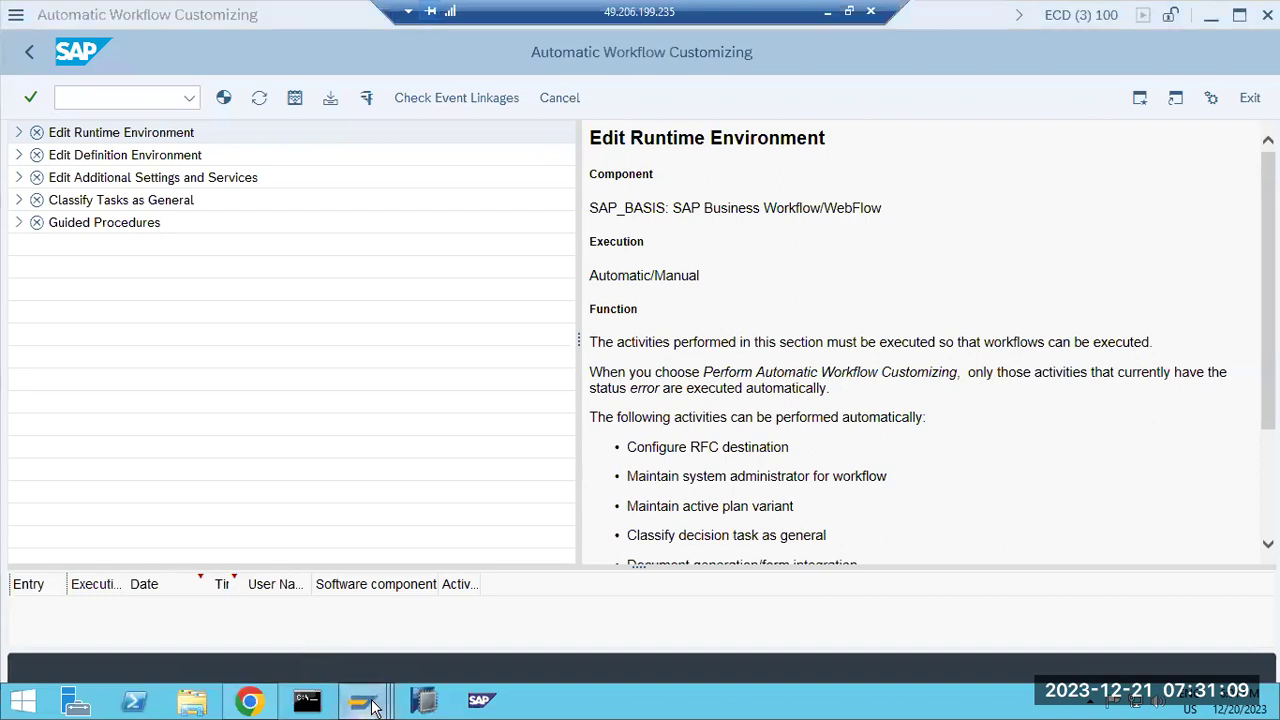
{"action": "left_click", "coordinate": [372, 706]}
{"action": "left_click", "coordinate": [358, 648]}
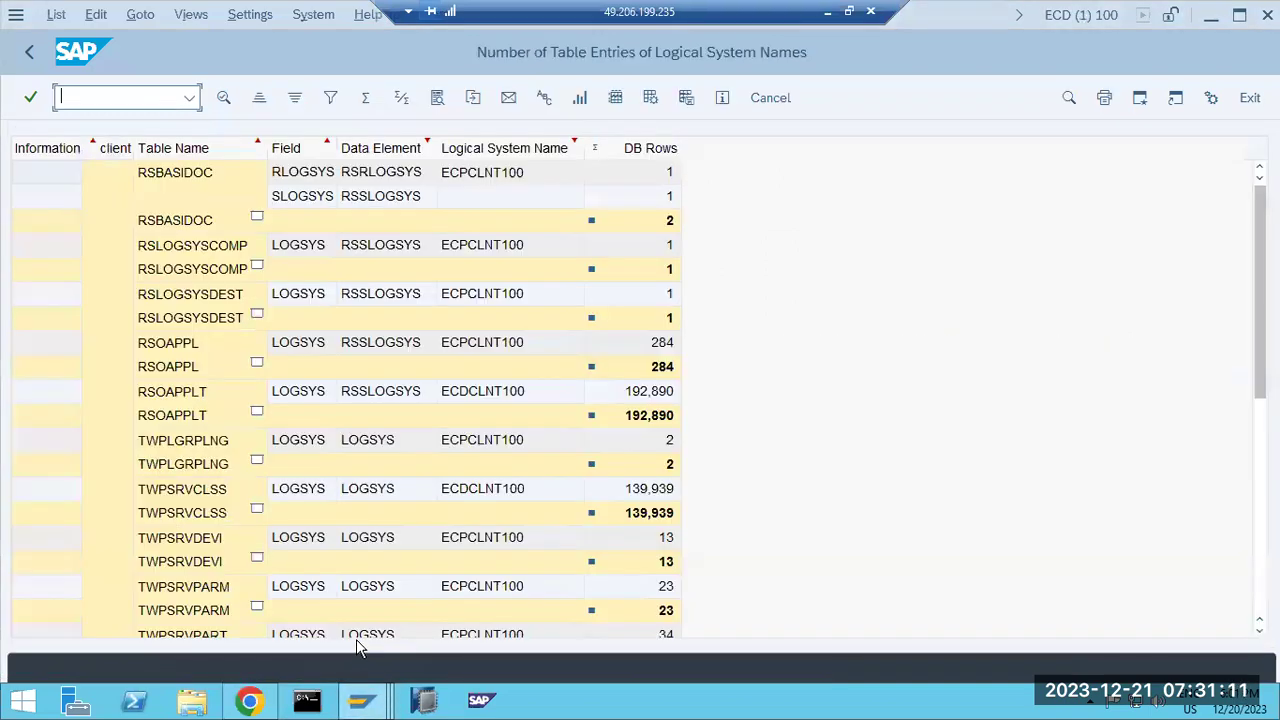
{"action": "left_click", "coordinate": [459, 489]}
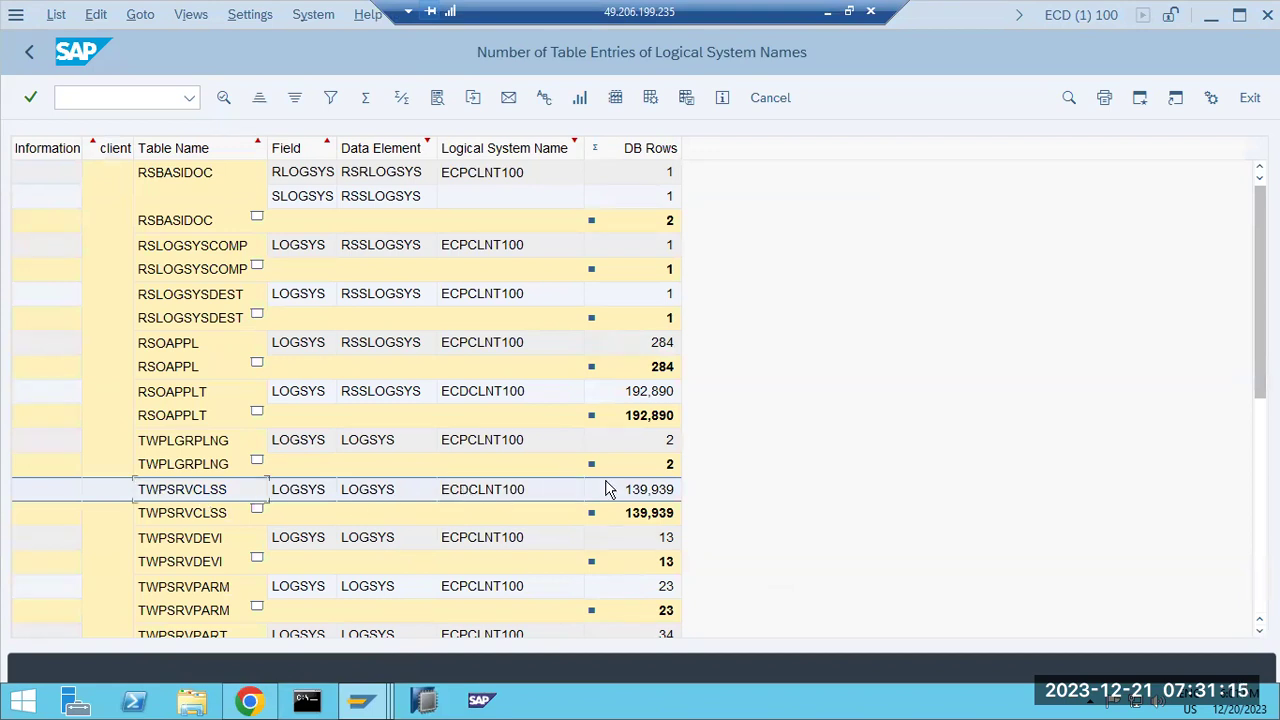
{"action": "left_click", "coordinate": [652, 392]}
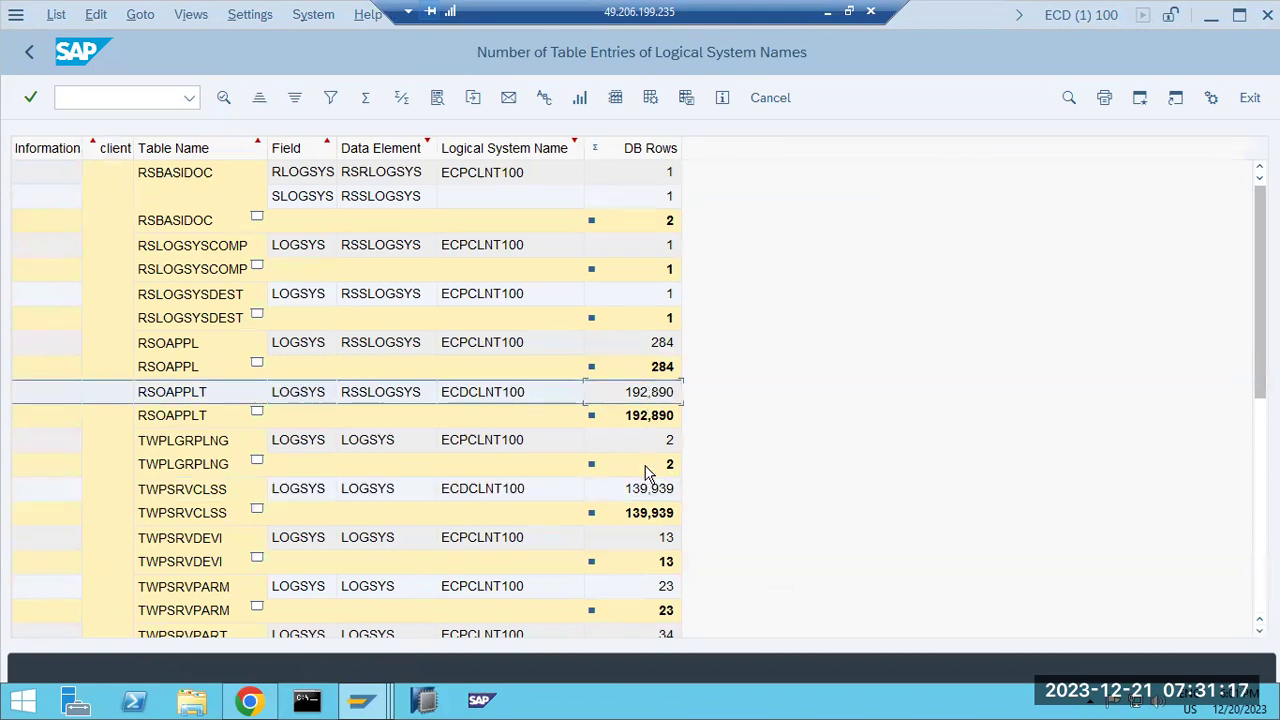
{"action": "left_click", "coordinate": [648, 489]}
{"action": "left_click", "coordinate": [460, 502]}
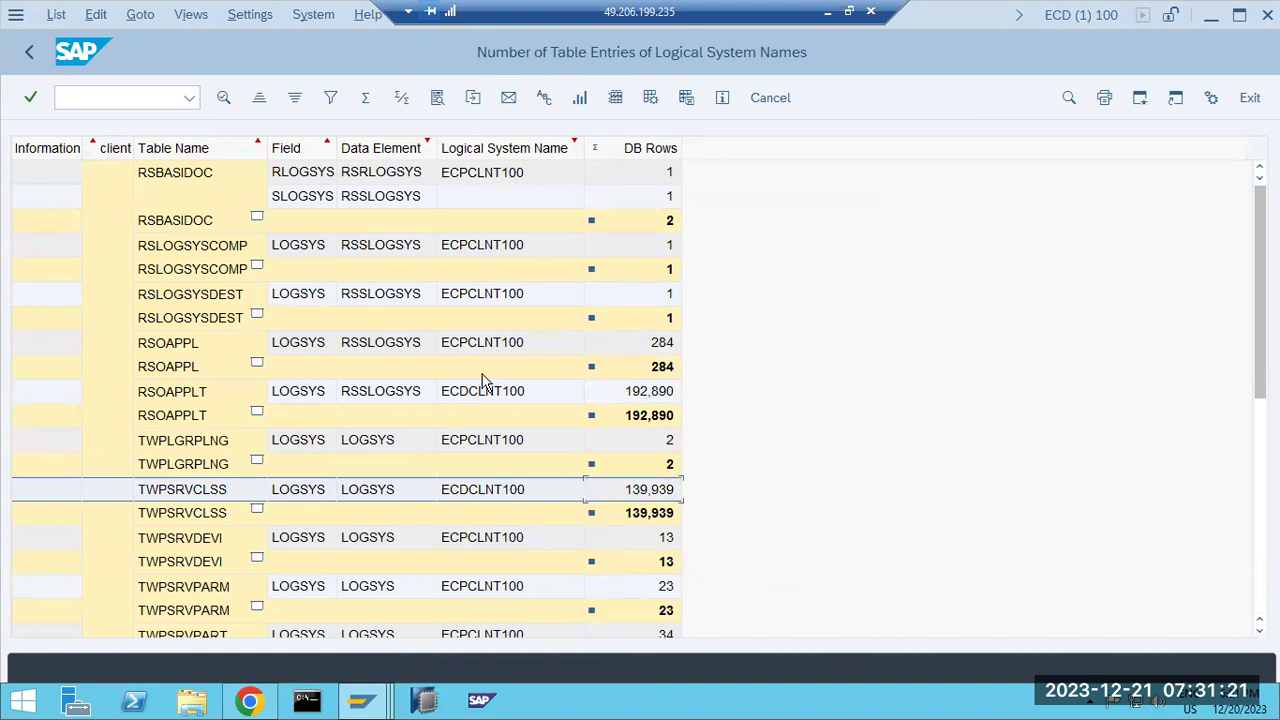
{"action": "left_click", "coordinate": [27, 55]}
{"action": "left_click", "coordinate": [27, 58]}
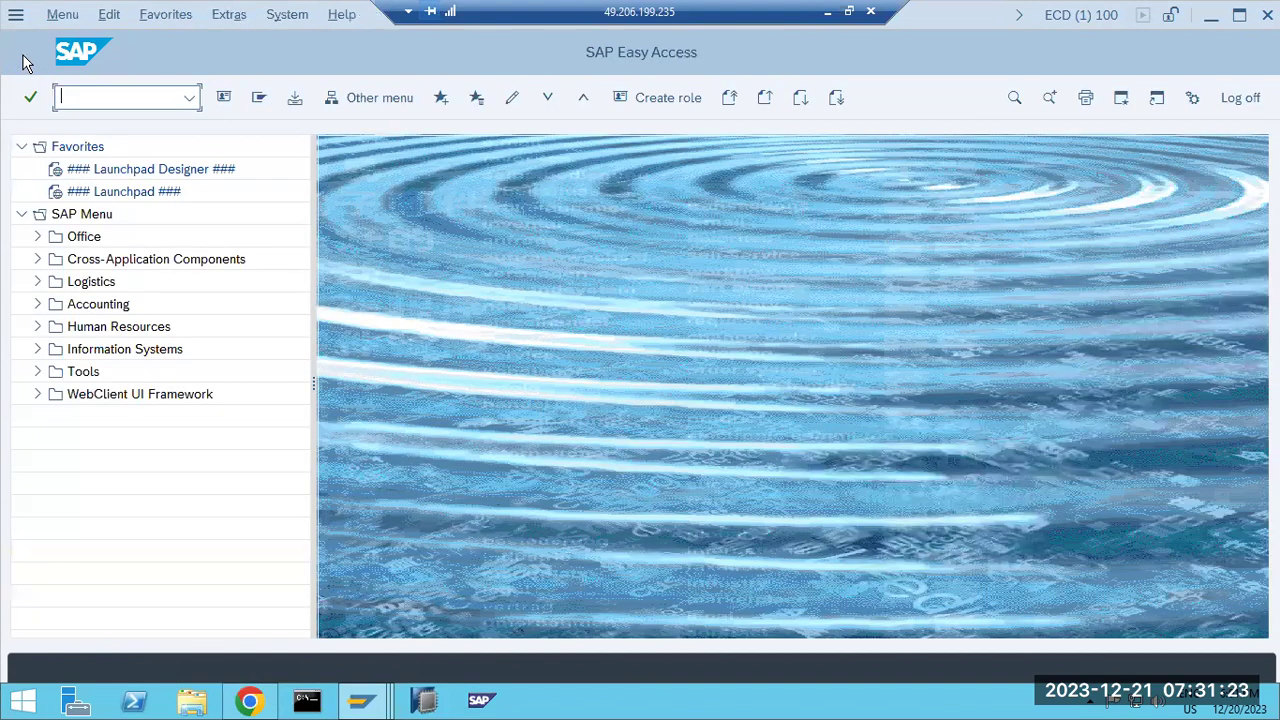
- In Automatic Workflow Customizing, configure the WORKFLOW_LOCAL_100 RFC destination under Edit Runtime Environment by setting a new password for both RFC and user
{"action": "mouse_move", "coordinate": [373, 697]}
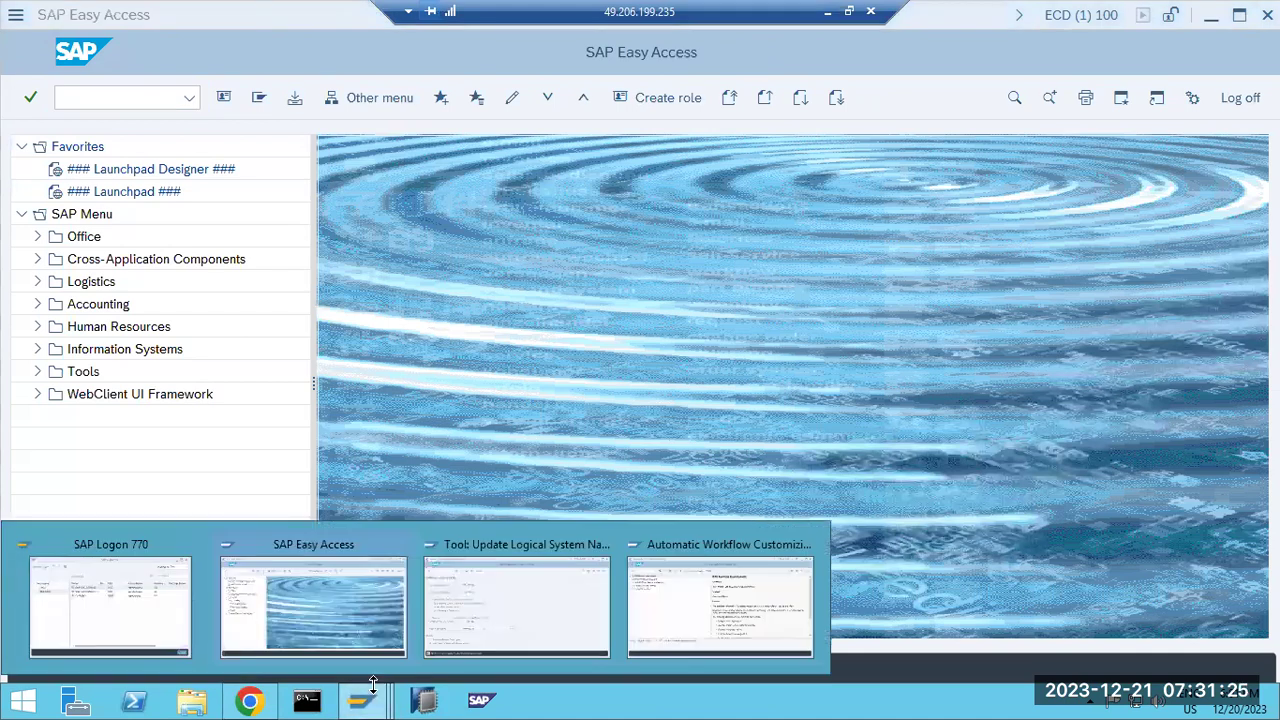
{"action": "left_click", "coordinate": [686, 605]}
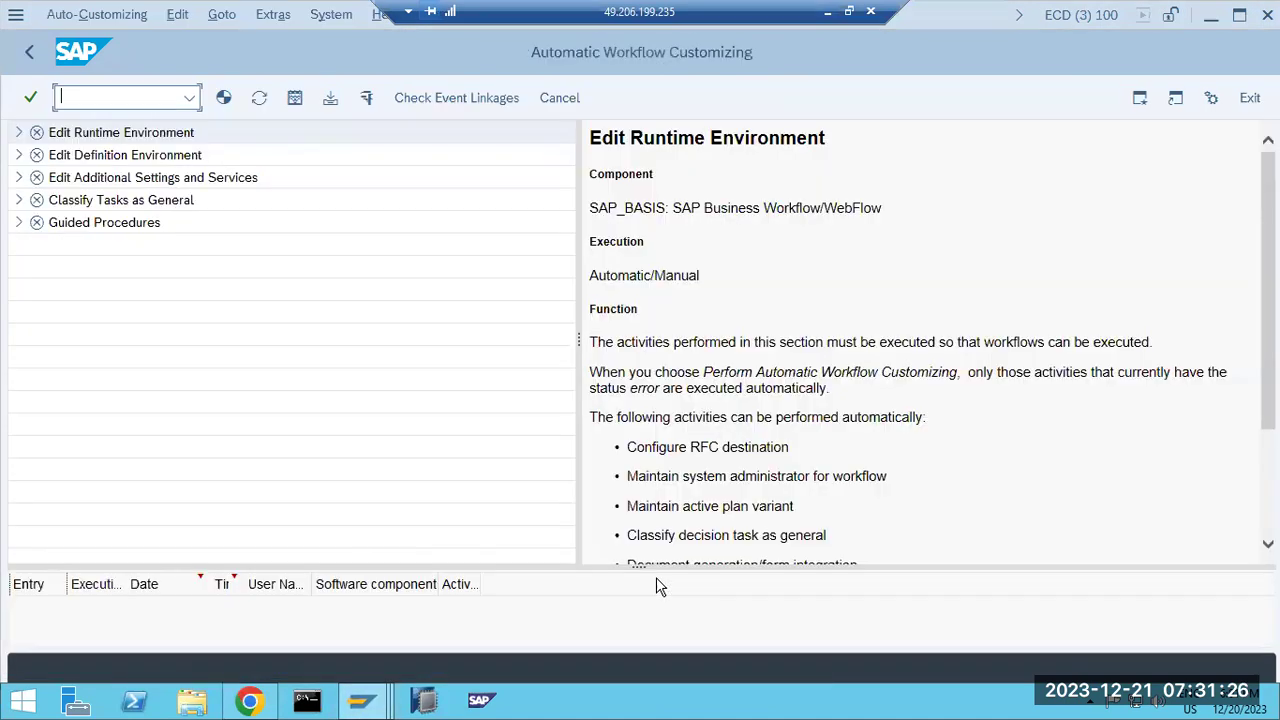
{"action": "left_click", "coordinate": [18, 133]}
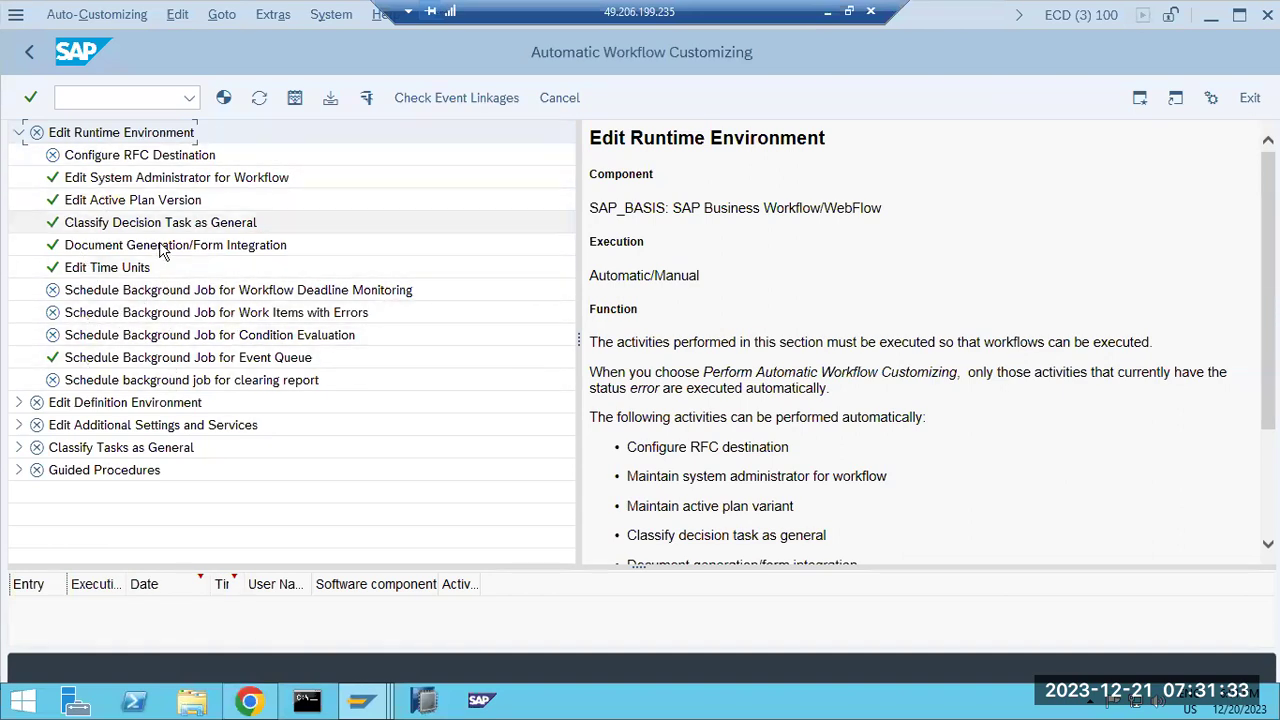
{"action": "right_click", "coordinate": [92, 157]}
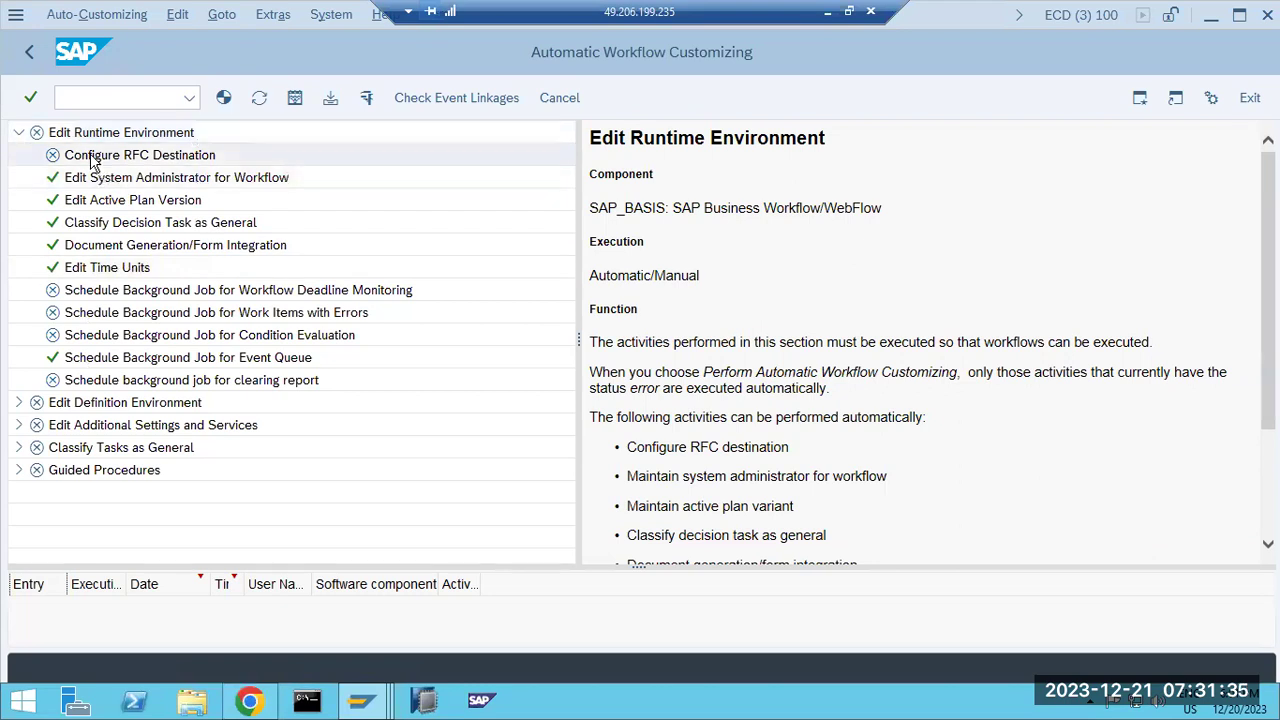
{"action": "left_click", "coordinate": [143, 175]}
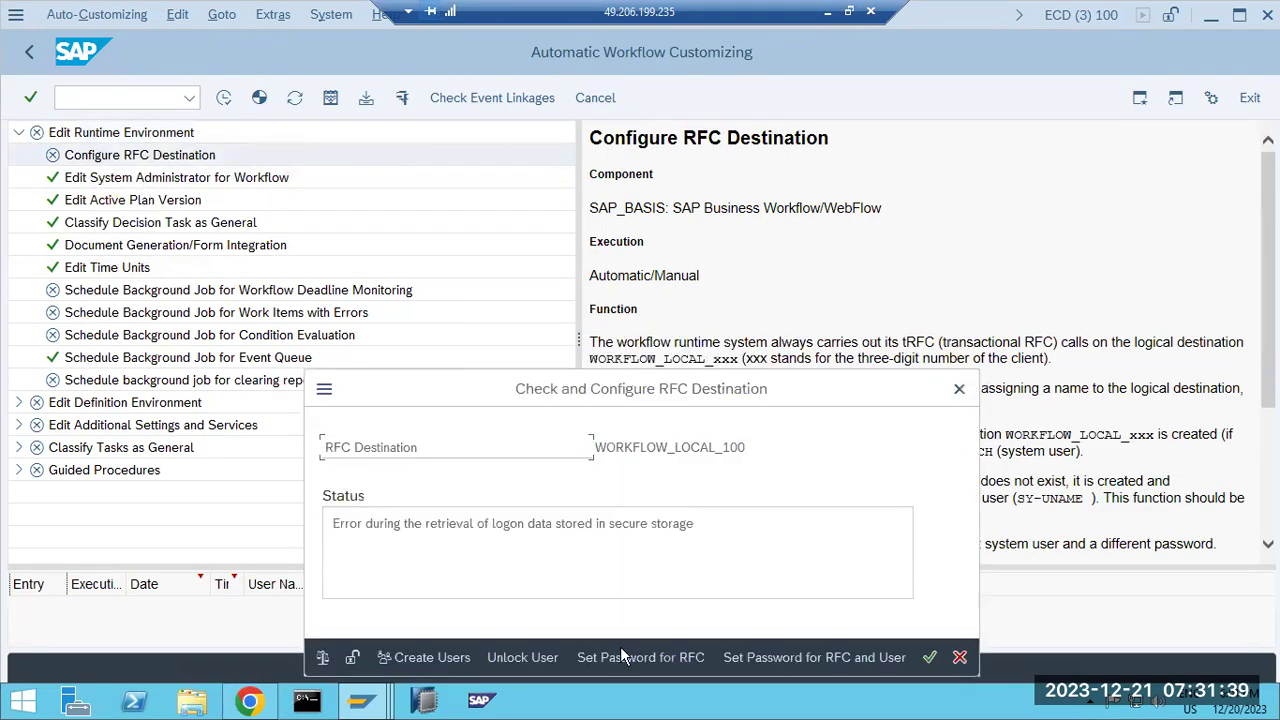
{"action": "left_click", "coordinate": [757, 658]}
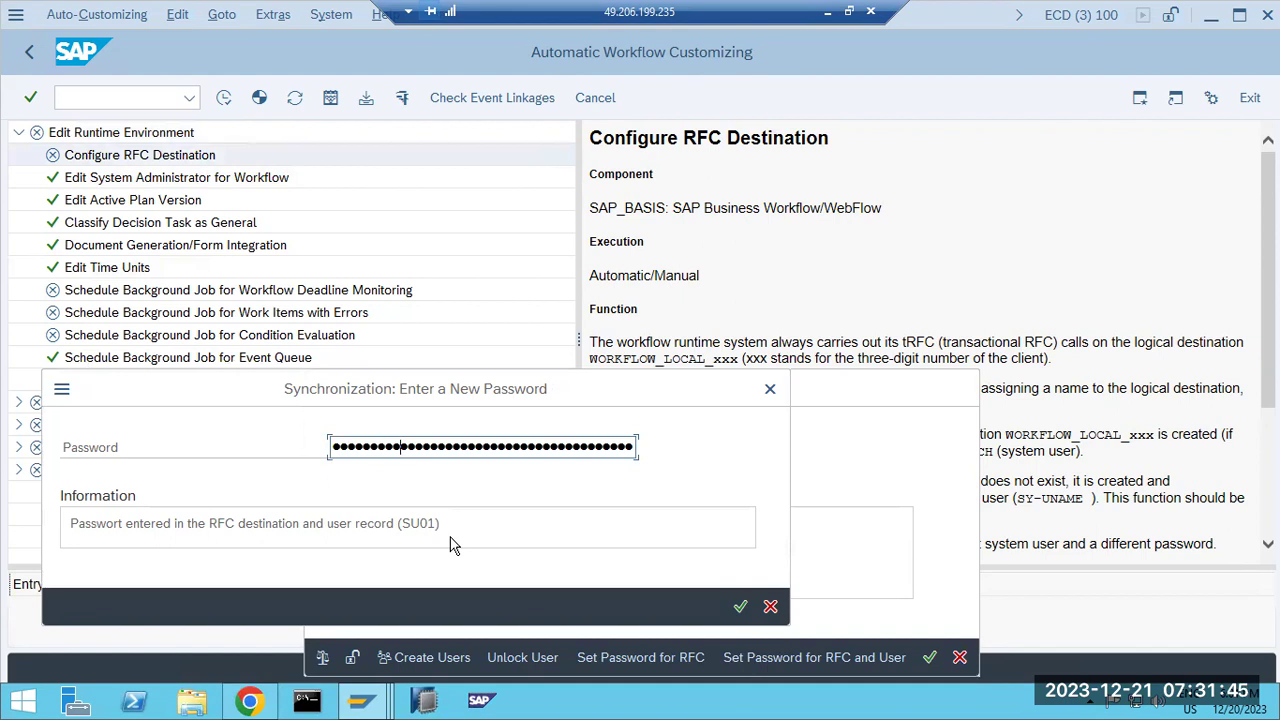
{"action": "key", "text": "Return"}
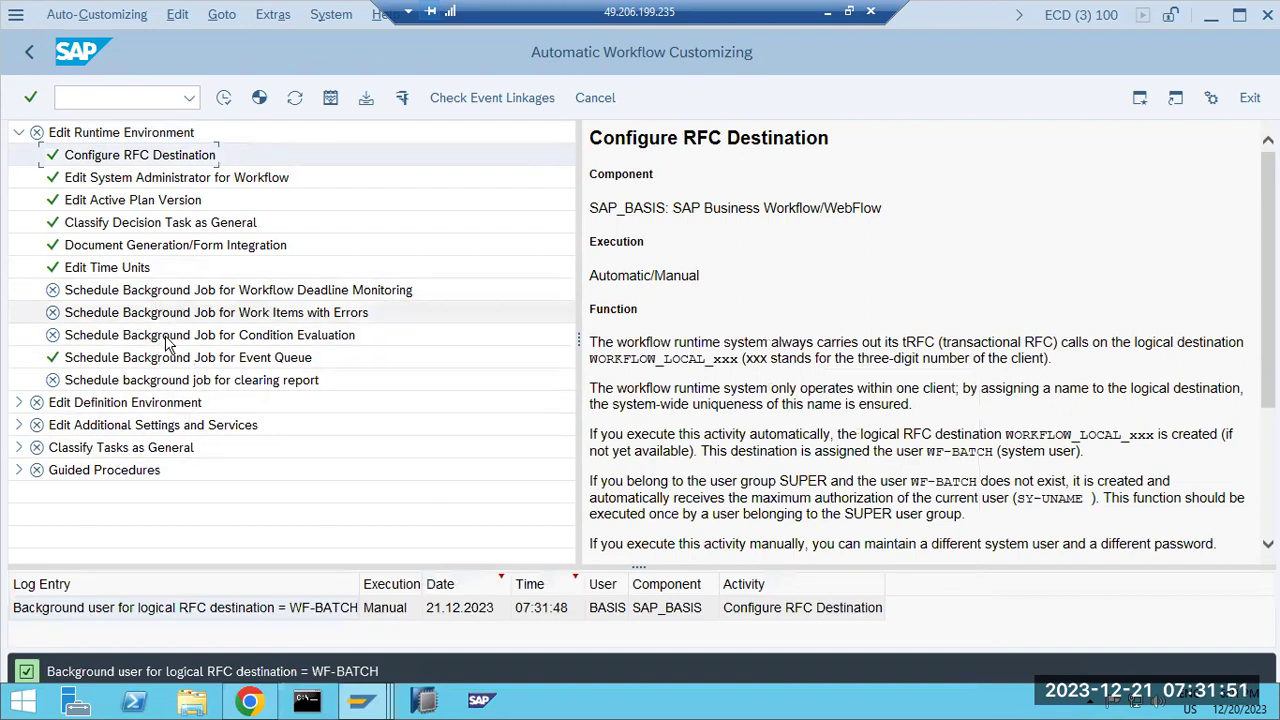
- Leave Automatic Workflow Customizing and open the job selection with transaction SM37
{"action": "left_click", "coordinate": [26, 55]}
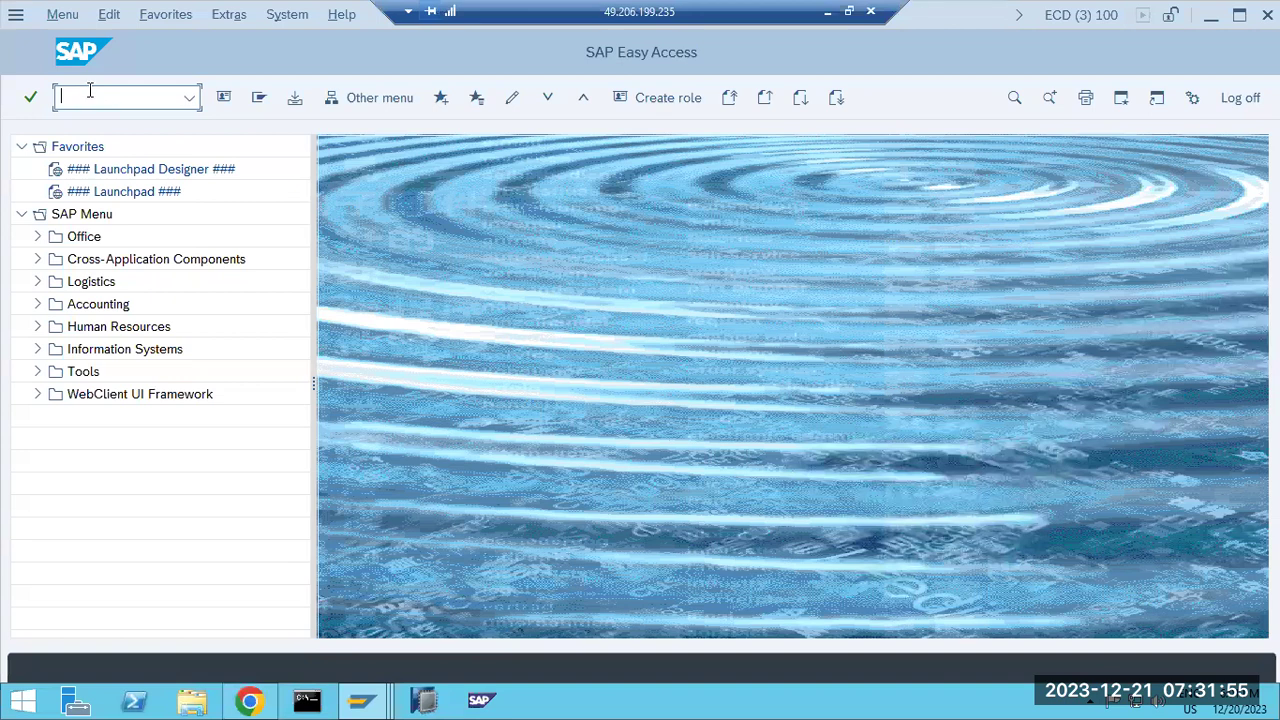
{"action": "type", "text": "sm37"}
{"action": "key", "text": "Return"}
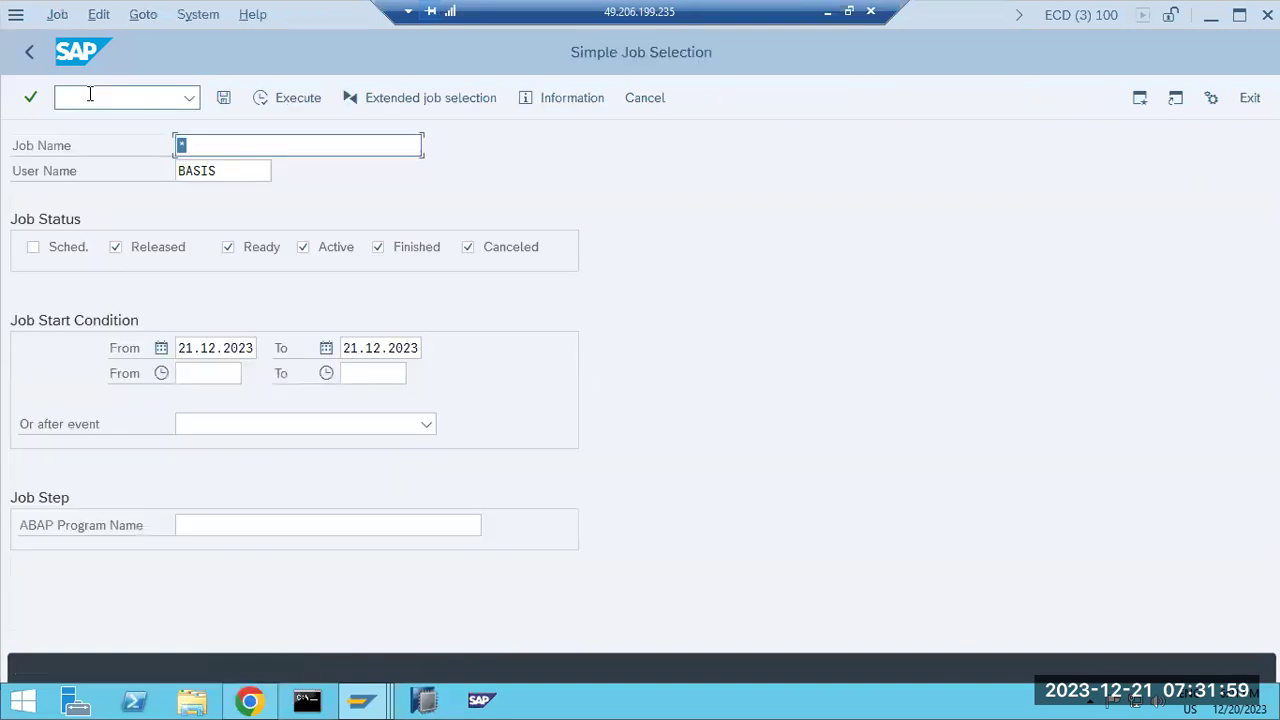
- Exclude finished jobs in the job selection, and leave the selection screen discarding the entries
{"action": "left_click", "coordinate": [384, 249]}
{"action": "left_click", "coordinate": [384, 249]}
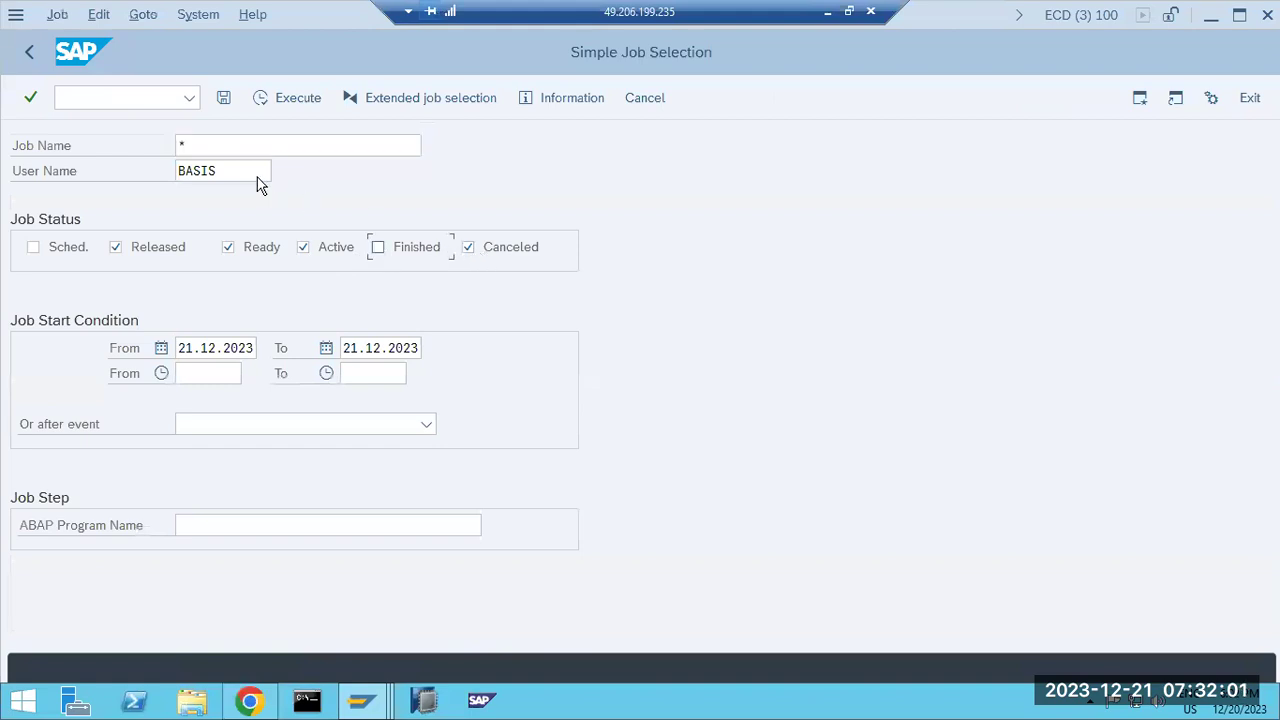
{"action": "left_click", "coordinate": [29, 51]}
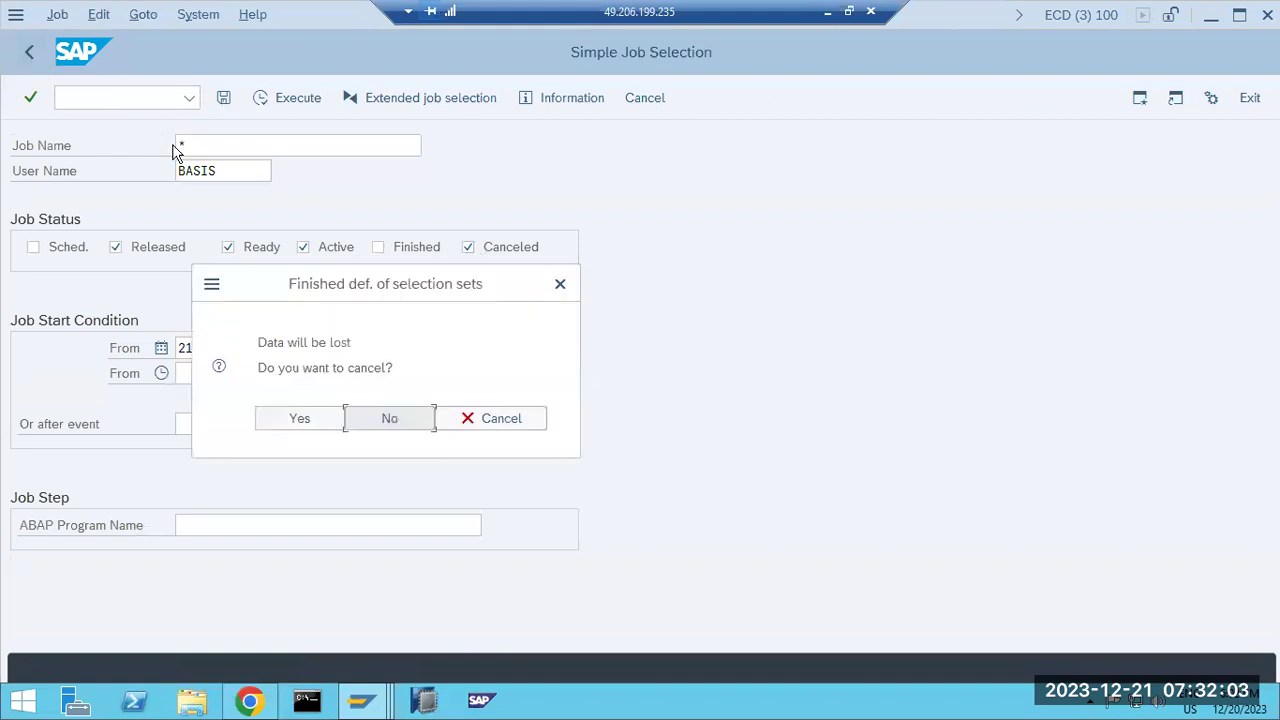
{"action": "left_click", "coordinate": [322, 420]}
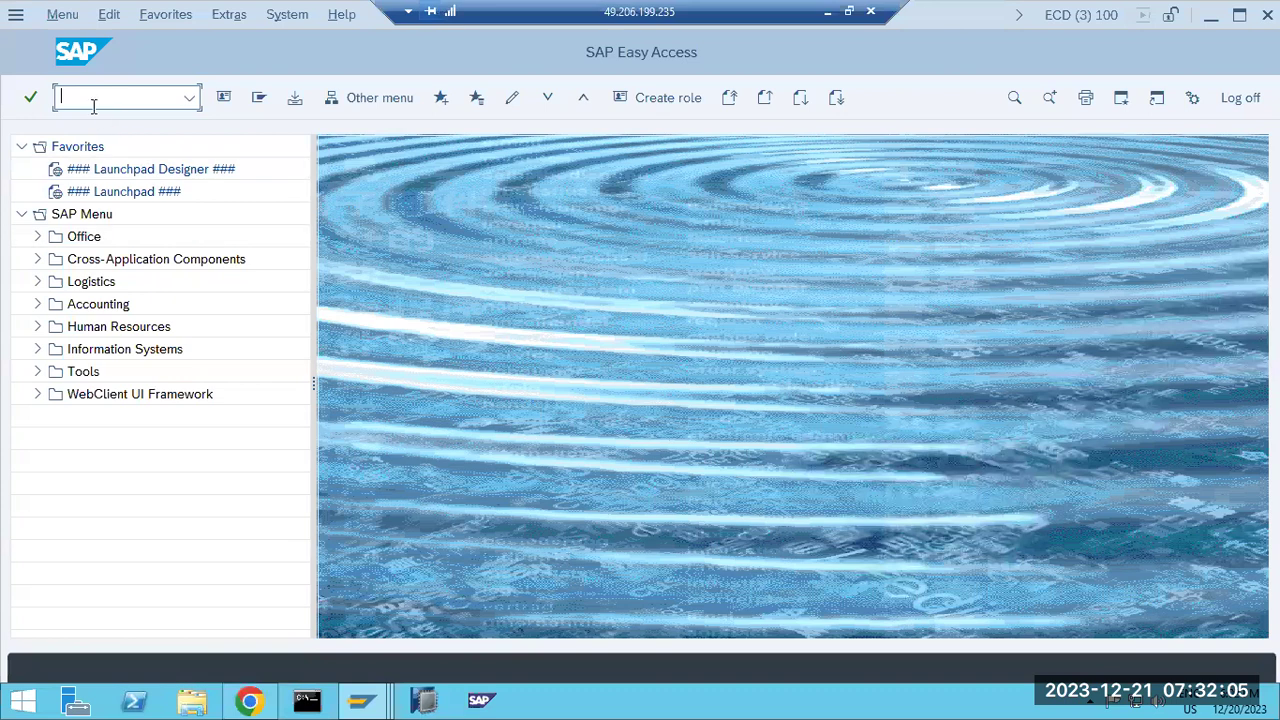
- Open ABAP program execution with transaction SA38, try to look up the BTCTRNS program, and leave the error screen
{"action": "type", "text": "sa38"}
{"action": "key", "text": "Return"}
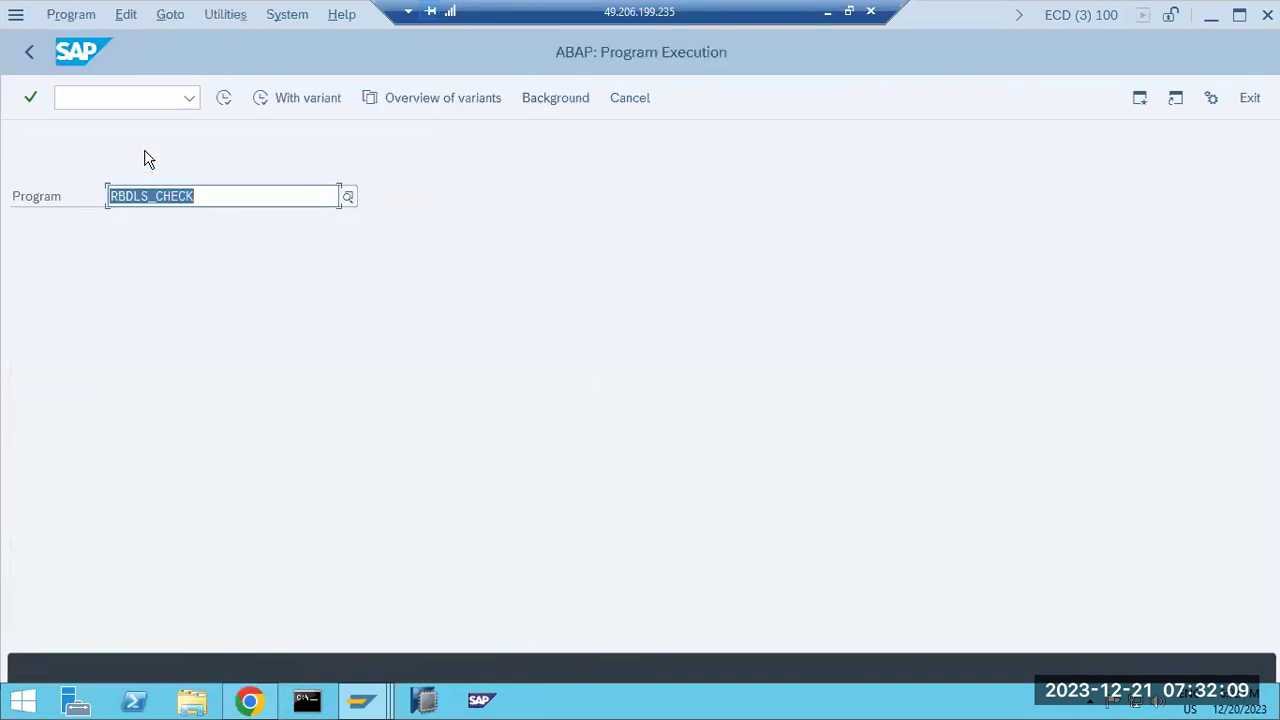
{"action": "type", "text": "BTCTRNS"}
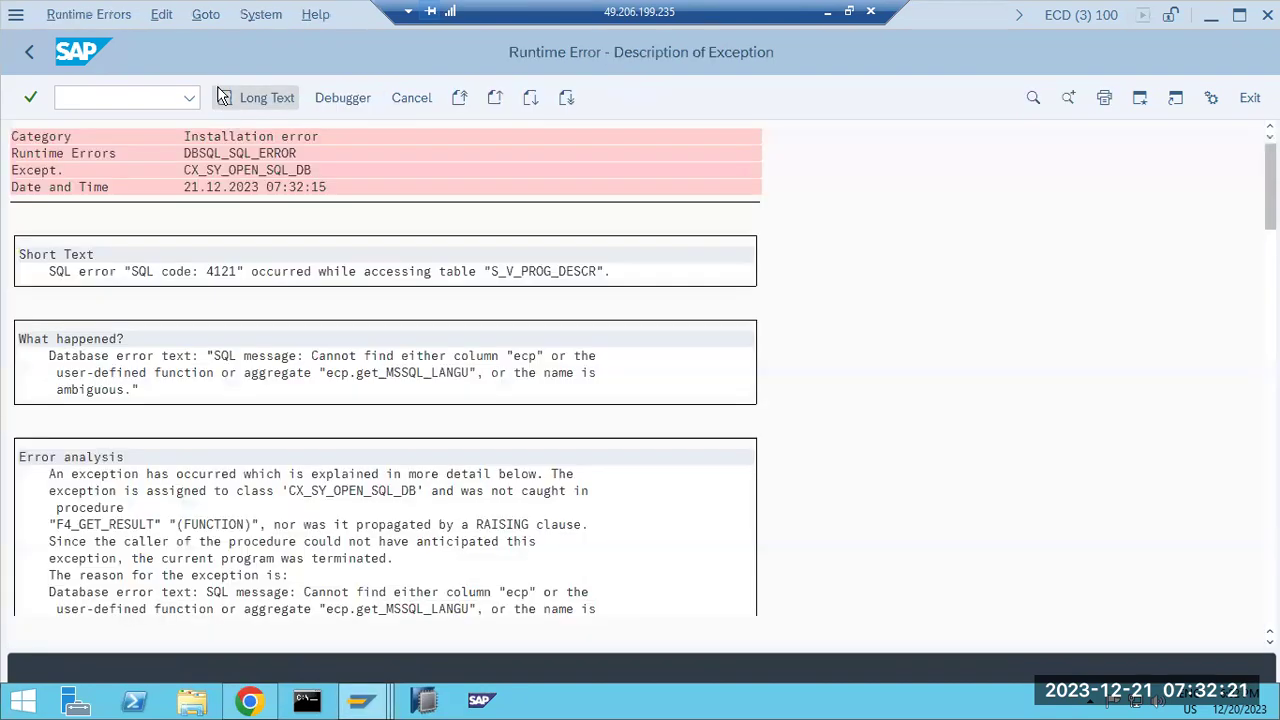
{"action": "left_click", "coordinate": [30, 57]}
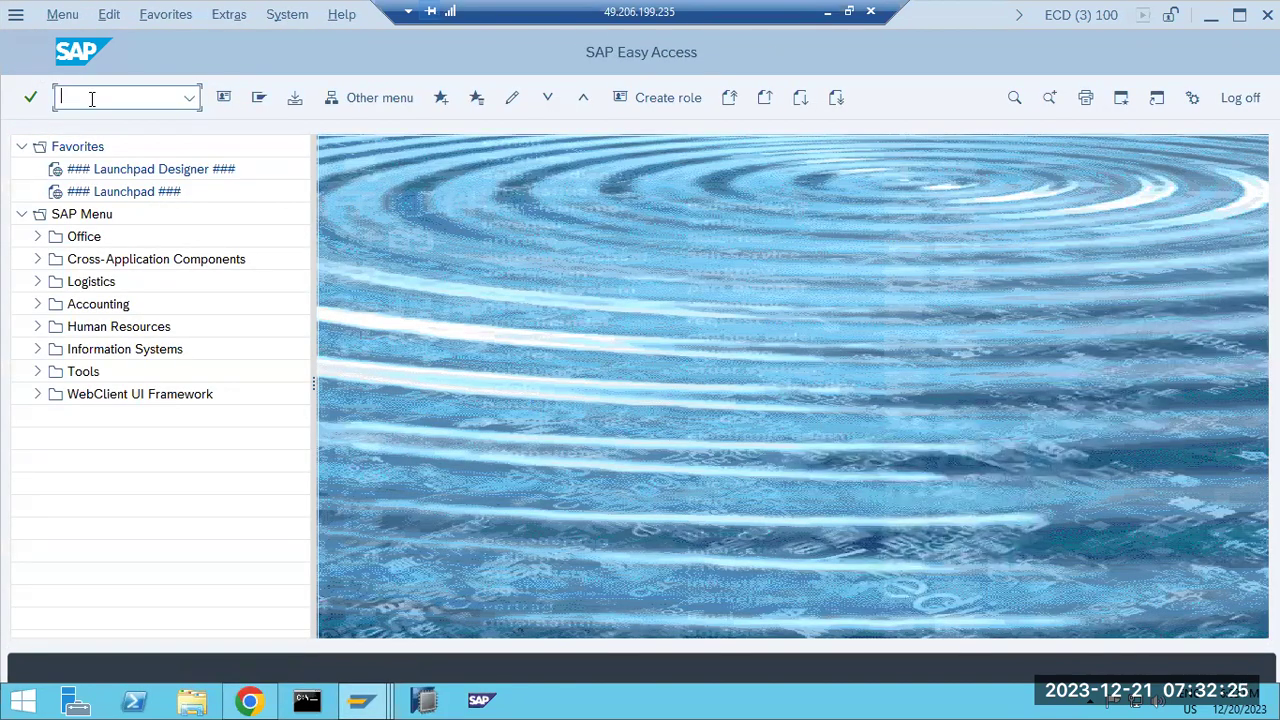
- Reopen transaction SA38, try to look up the program RSBTCDEL0, and return to SAP Easy Access
{"action": "type", "text": "sm"}
{"action": "type", "text": "sa38"}
{"action": "key", "text": "Return"}
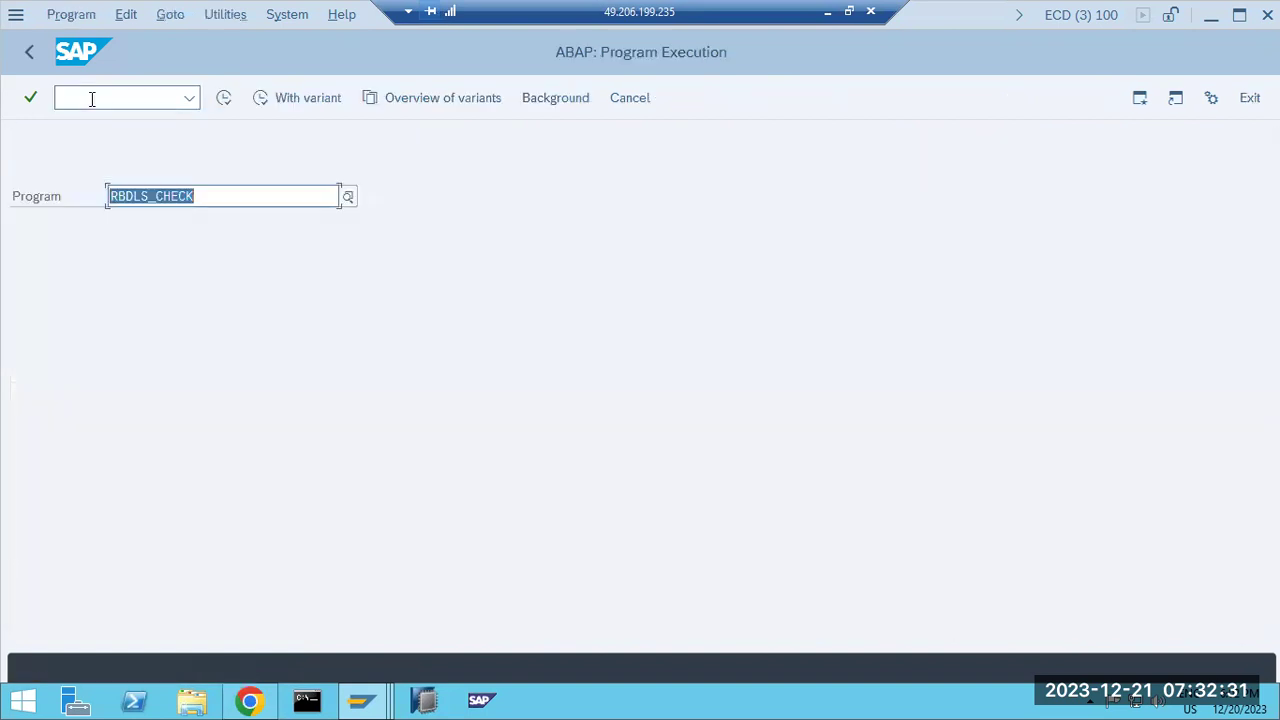
{"action": "type", "text": "SBTCDEL0"}
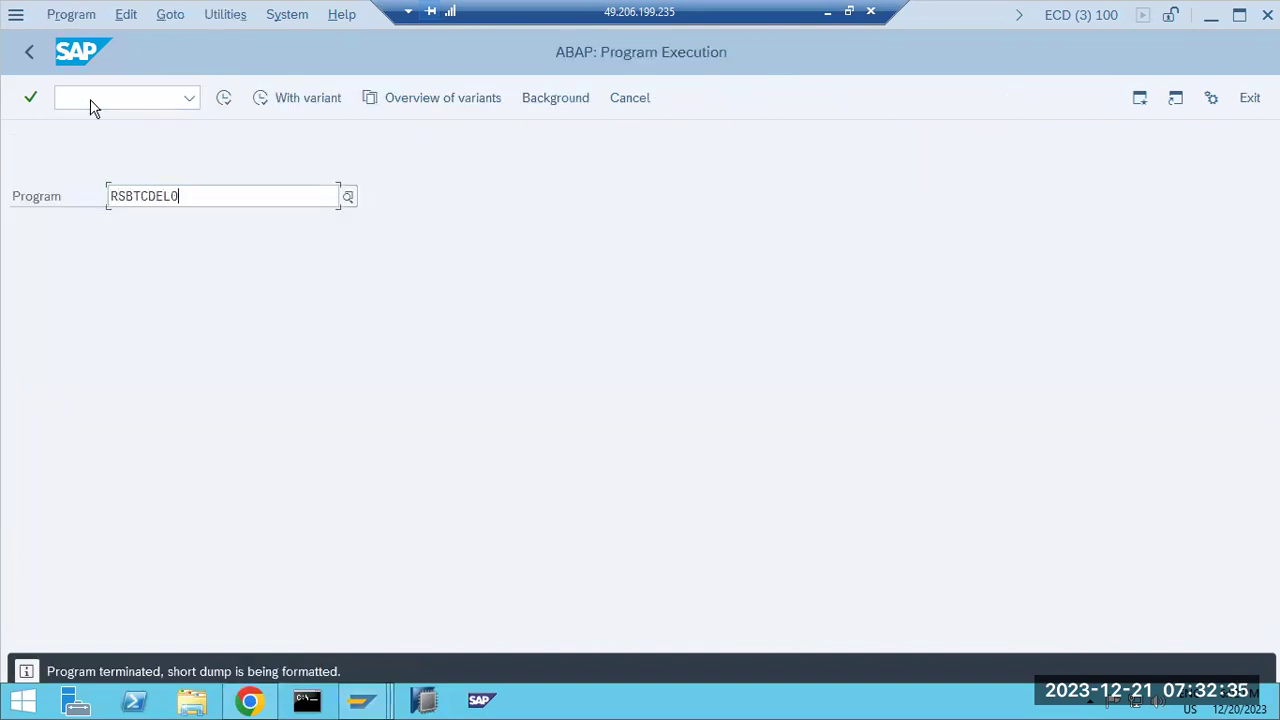
{"action": "left_click", "coordinate": [29, 52]}
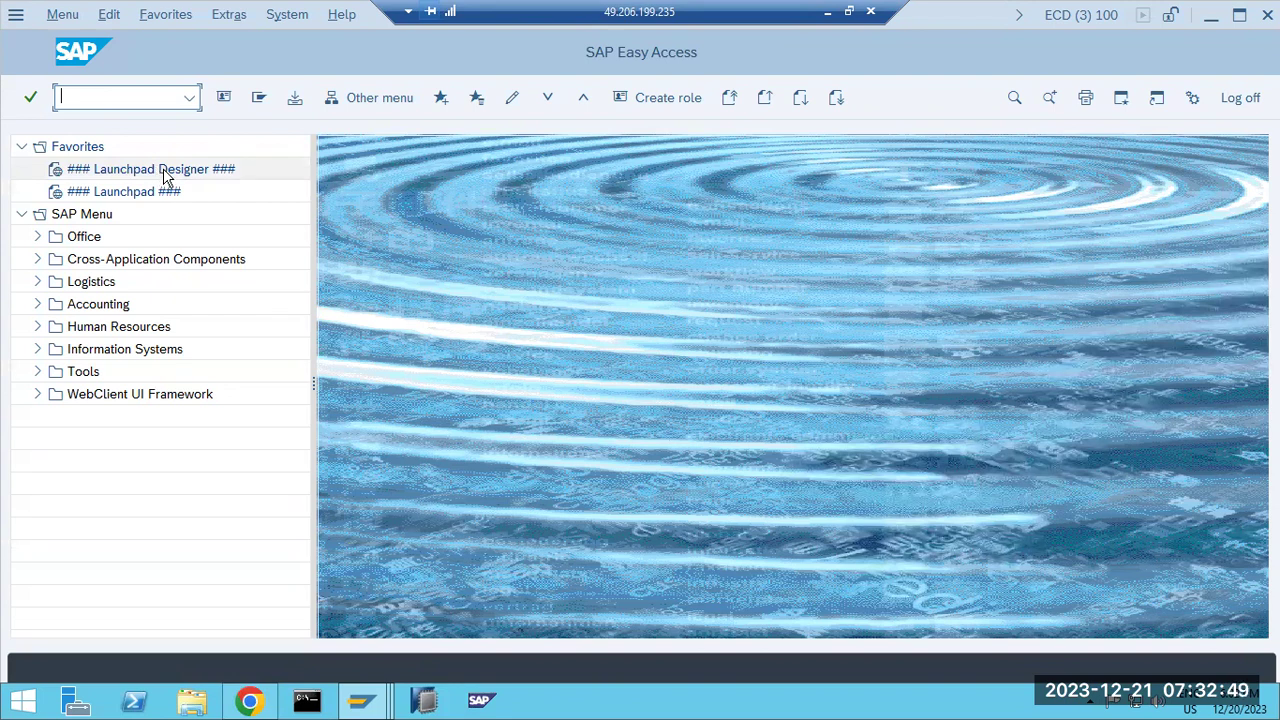
- Calculate with transaction SLG2 how many application logs have reached their expiration date, examine the list, and return to SAP Easy Access
{"action": "type", "text": "slg2"}
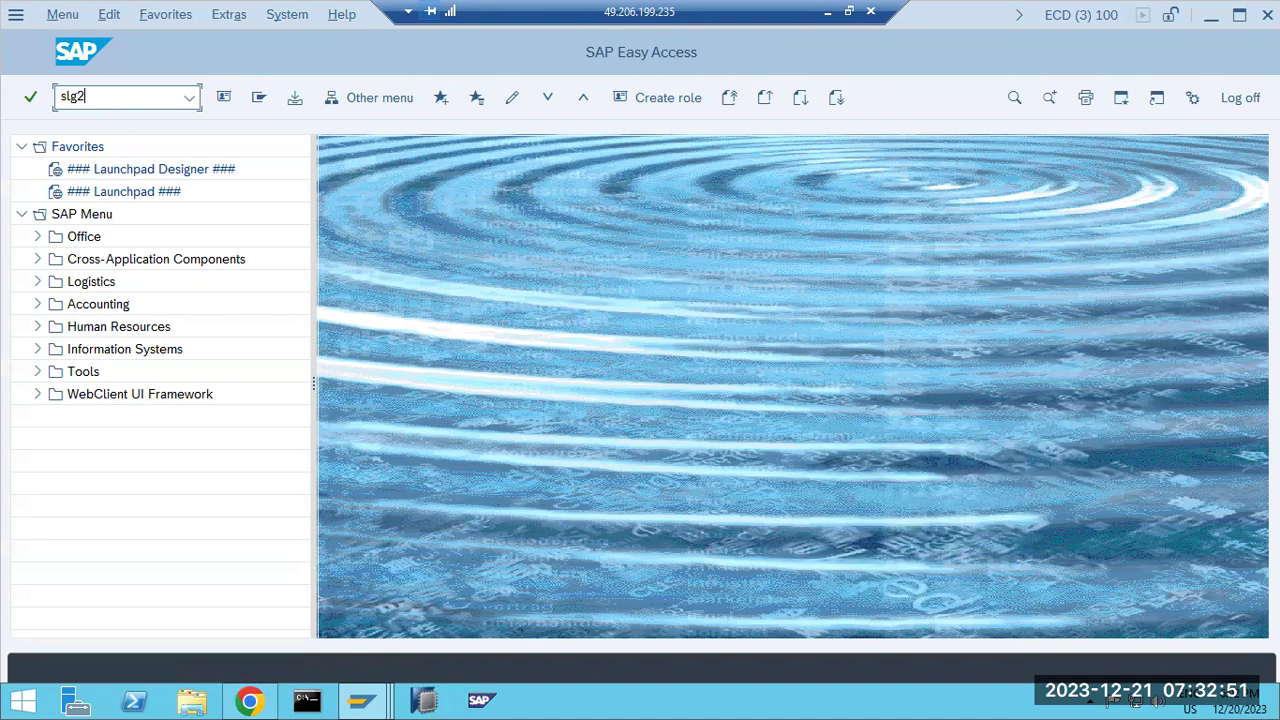
{"action": "key", "text": "Return"}
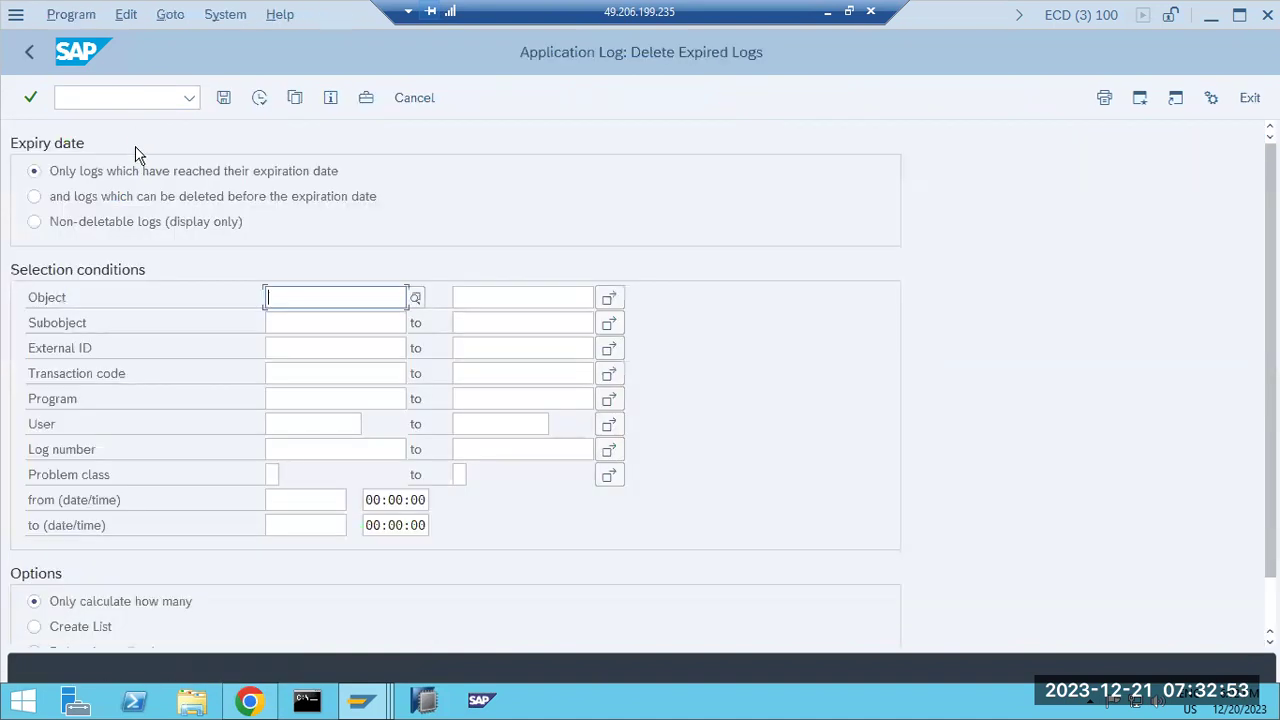
{"action": "scroll", "coordinate": [42, 621], "scroll_direction": "down", "scroll_amount": 1}
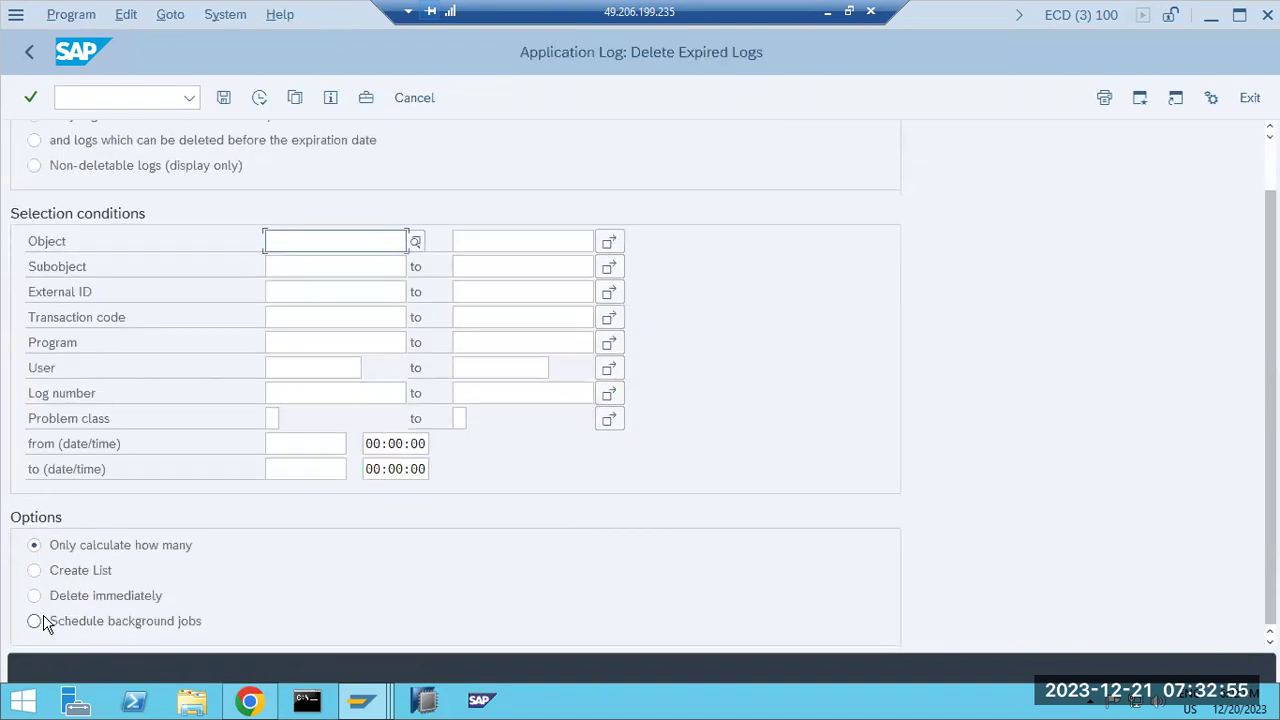
{"action": "left_click", "coordinate": [262, 97]}
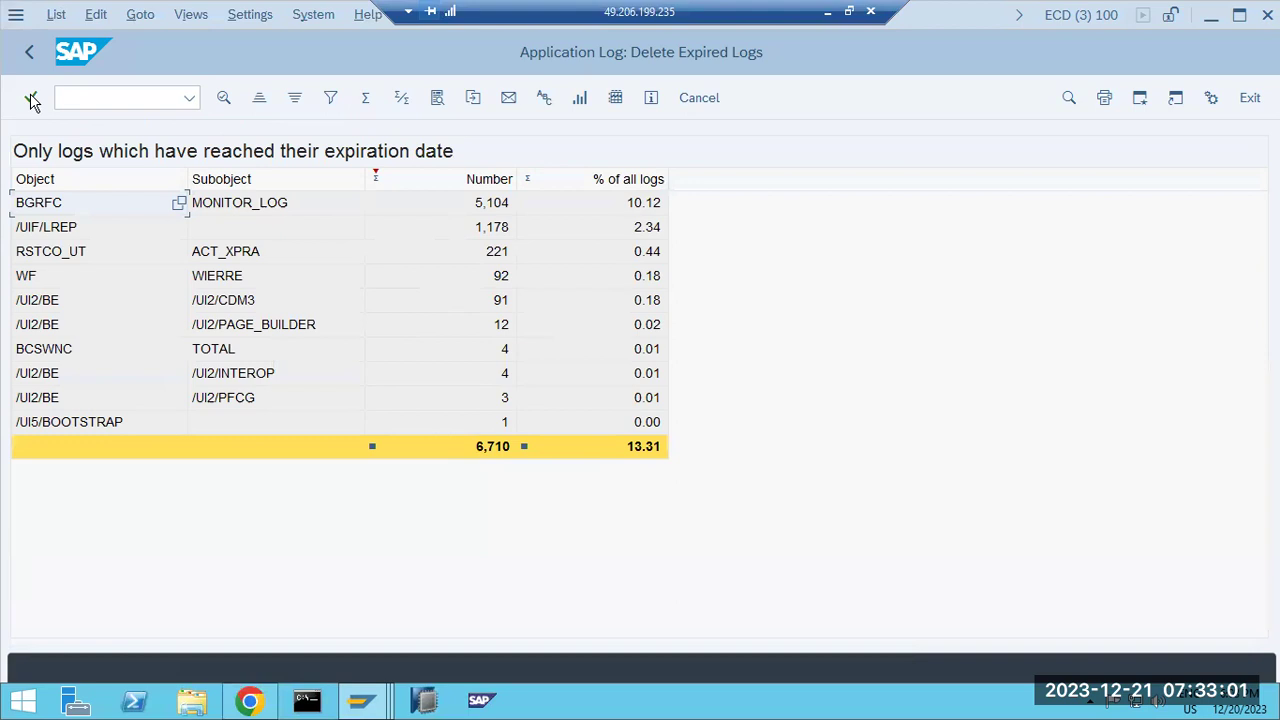
{"action": "left_click", "coordinate": [27, 53]}
{"action": "left_click", "coordinate": [27, 53]}
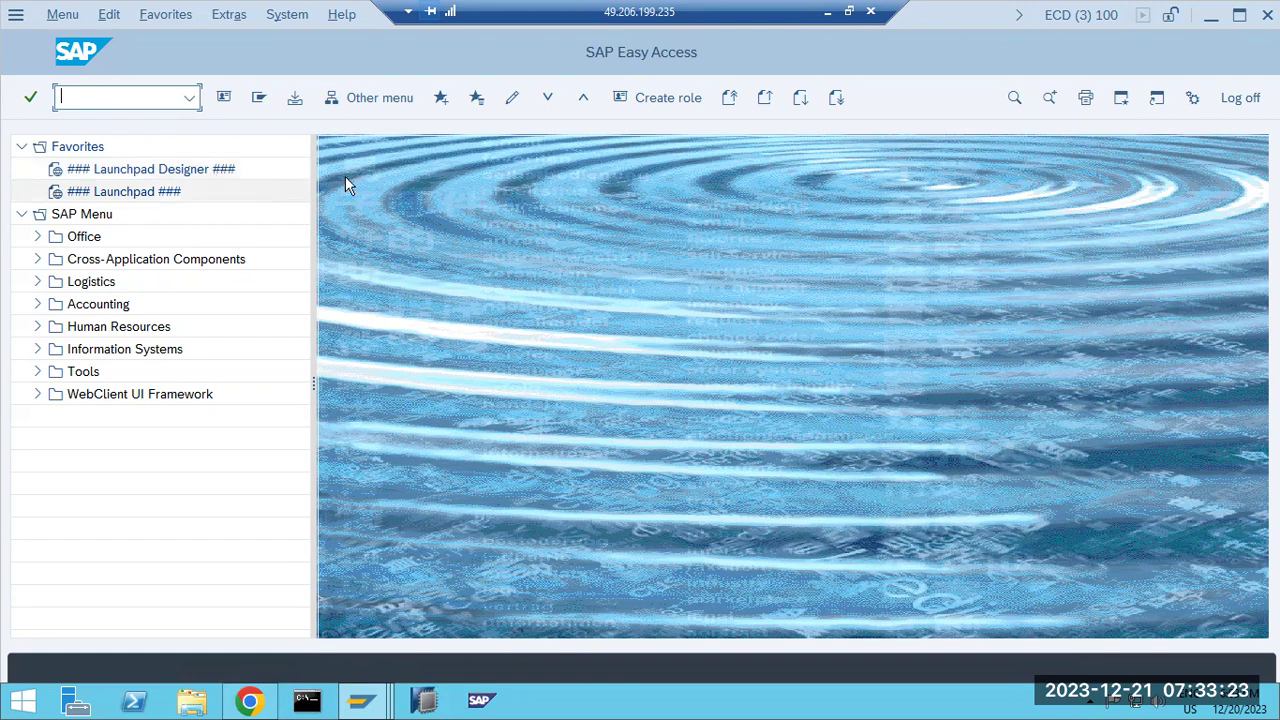
- Switch to the session showing Update Logical System Names, leave that tool, and show the remote desktop full screen again
{"action": "left_click", "coordinate": [848, 11]}
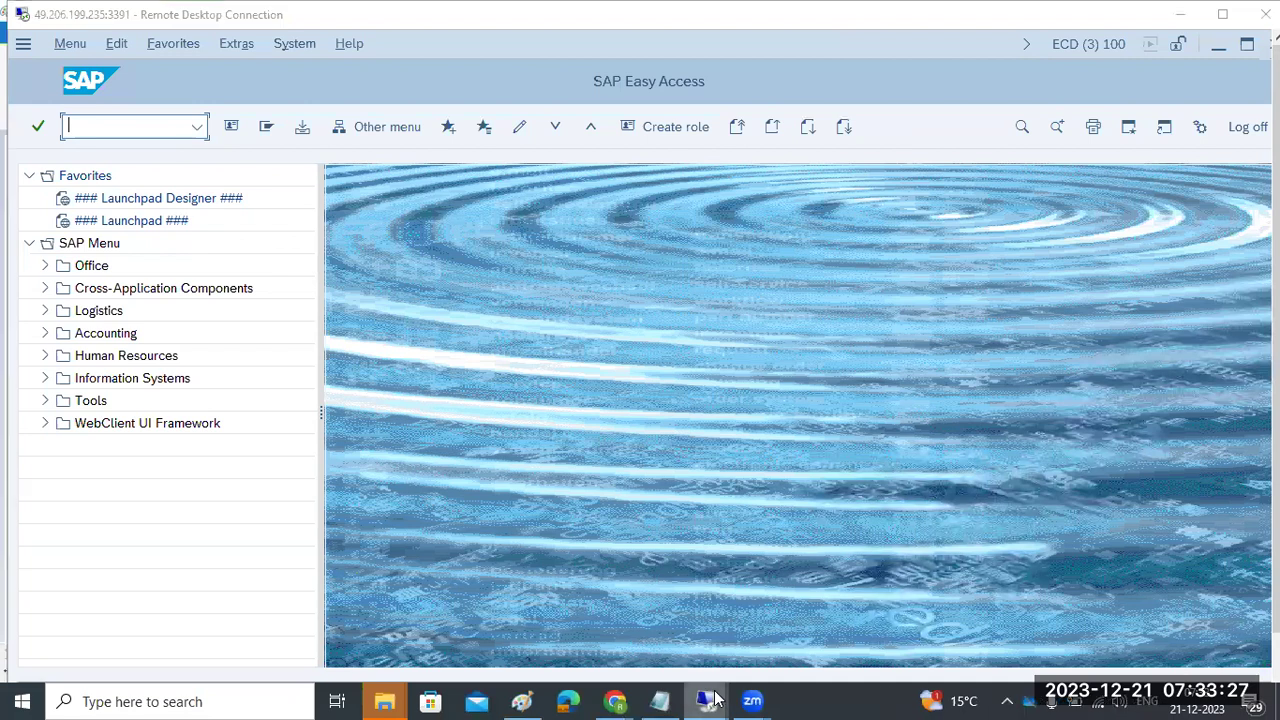
{"action": "mouse_move", "coordinate": [722, 698]}
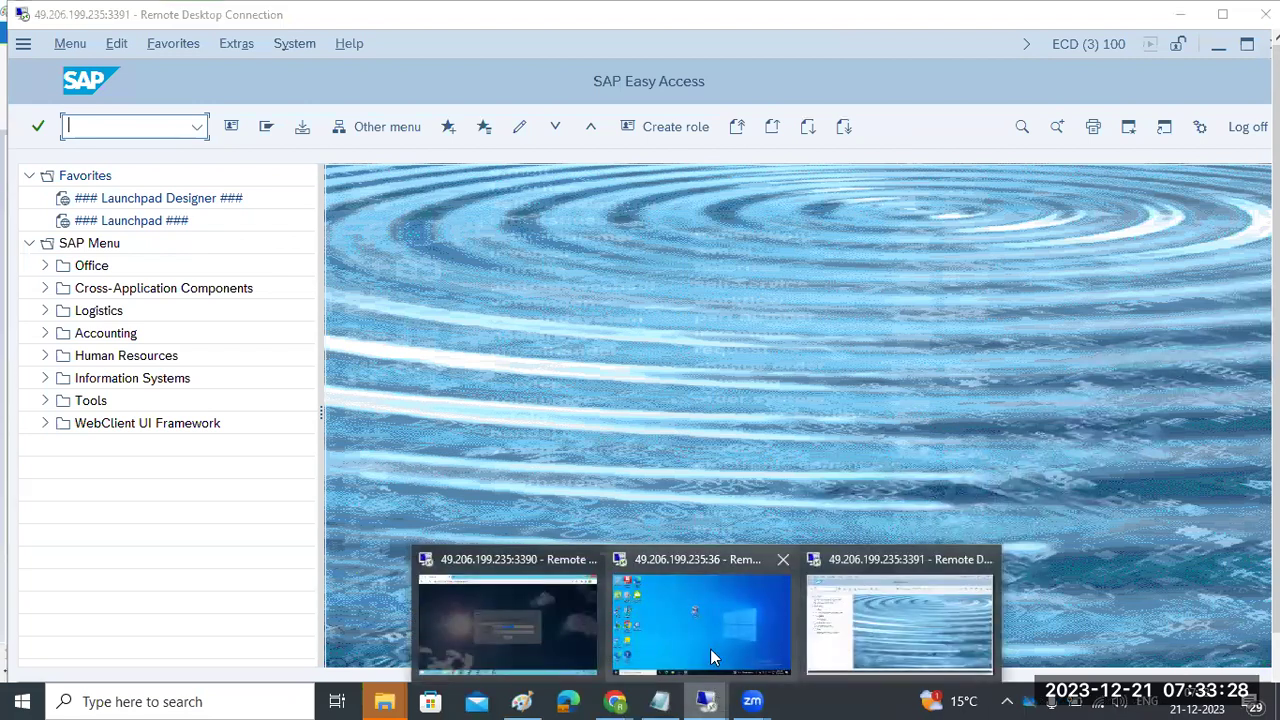
{"action": "left_click", "coordinate": [905, 585]}
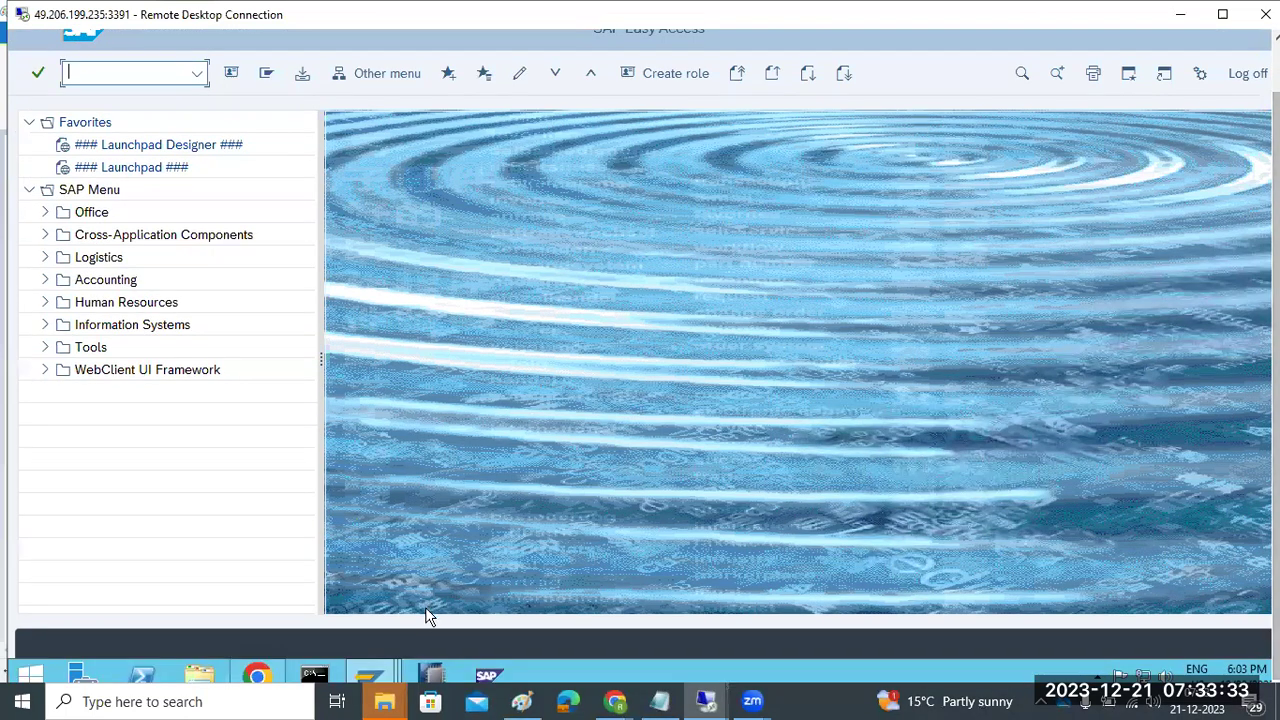
{"action": "left_click", "coordinate": [370, 676]}
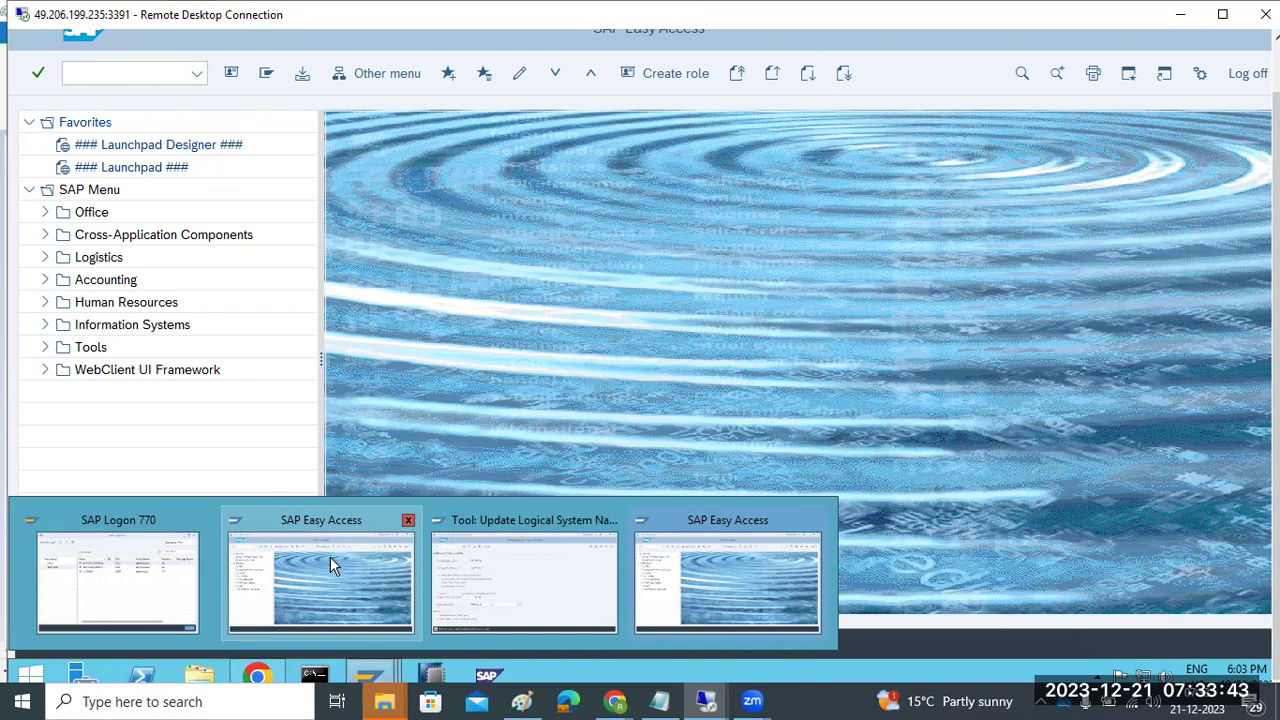
{"action": "left_click", "coordinate": [538, 578]}
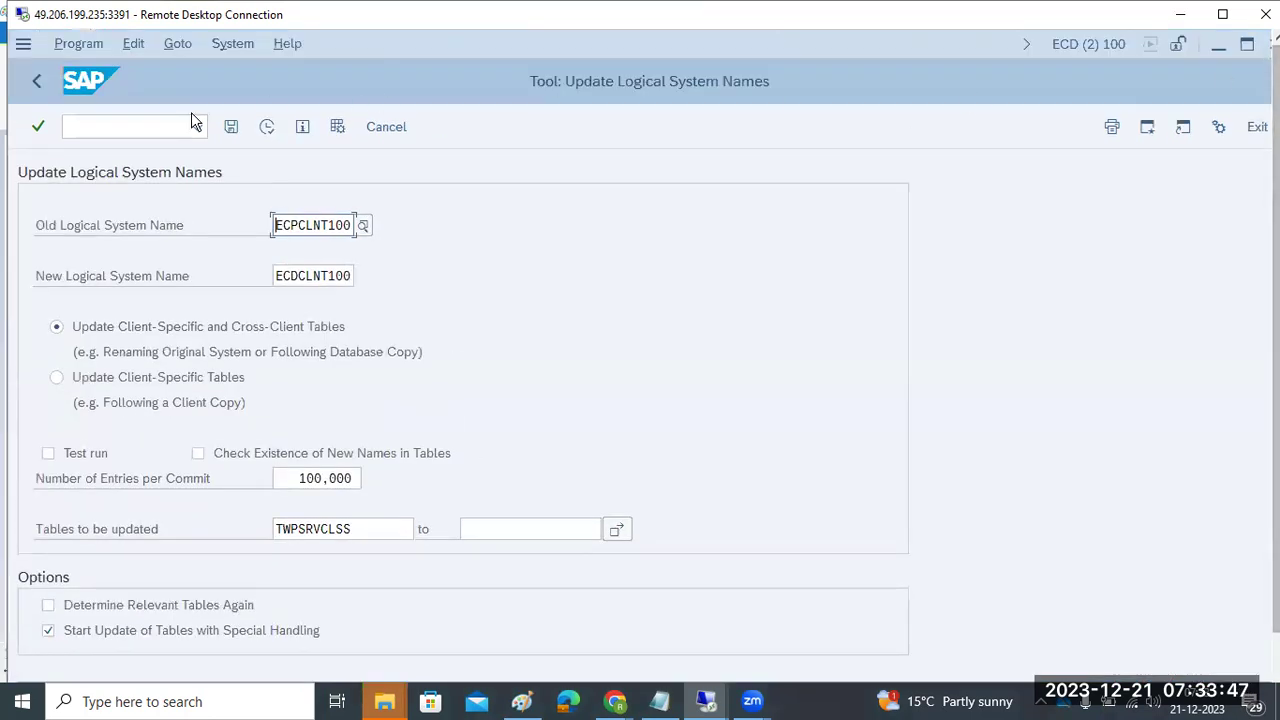
{"action": "left_click", "coordinate": [50, 88]}
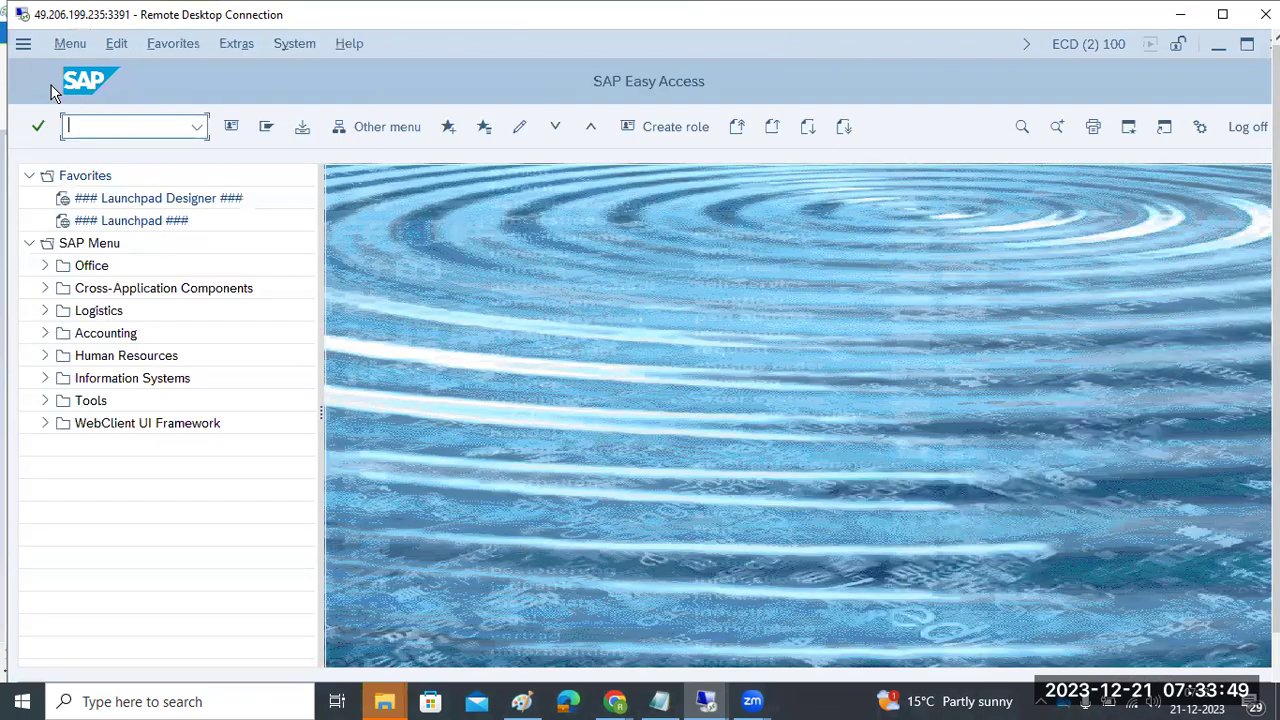
{"action": "left_click", "coordinate": [1222, 14]}
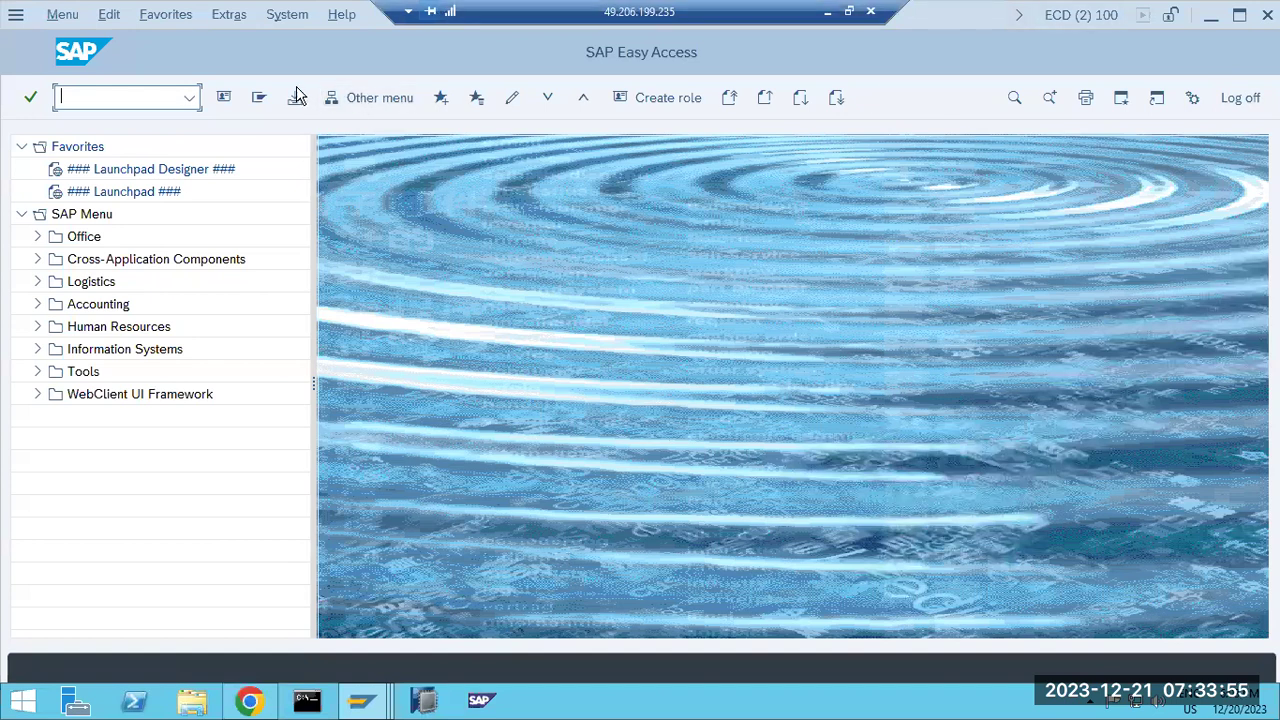
- Examine the installed software component versions and installed product versions in the system status, and close the details
{"action": "left_click", "coordinate": [287, 15]}
{"action": "left_click", "coordinate": [286, 375]}
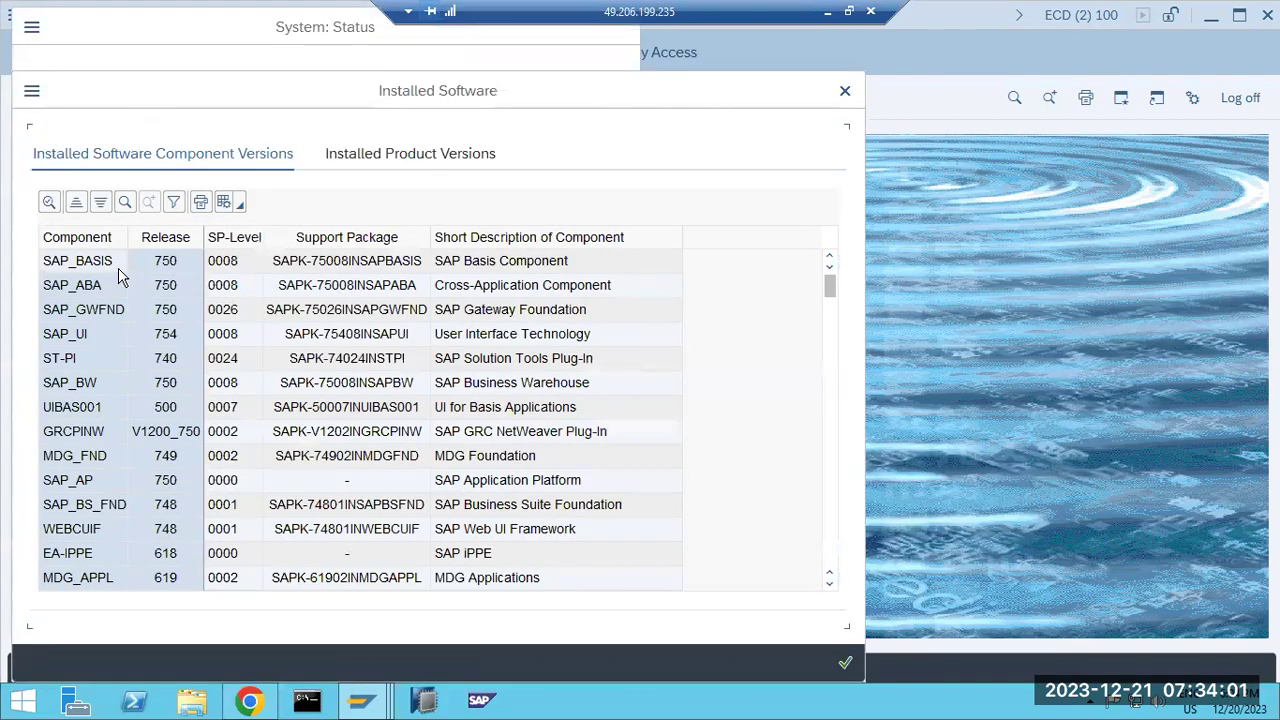
{"action": "left_click", "coordinate": [376, 170]}
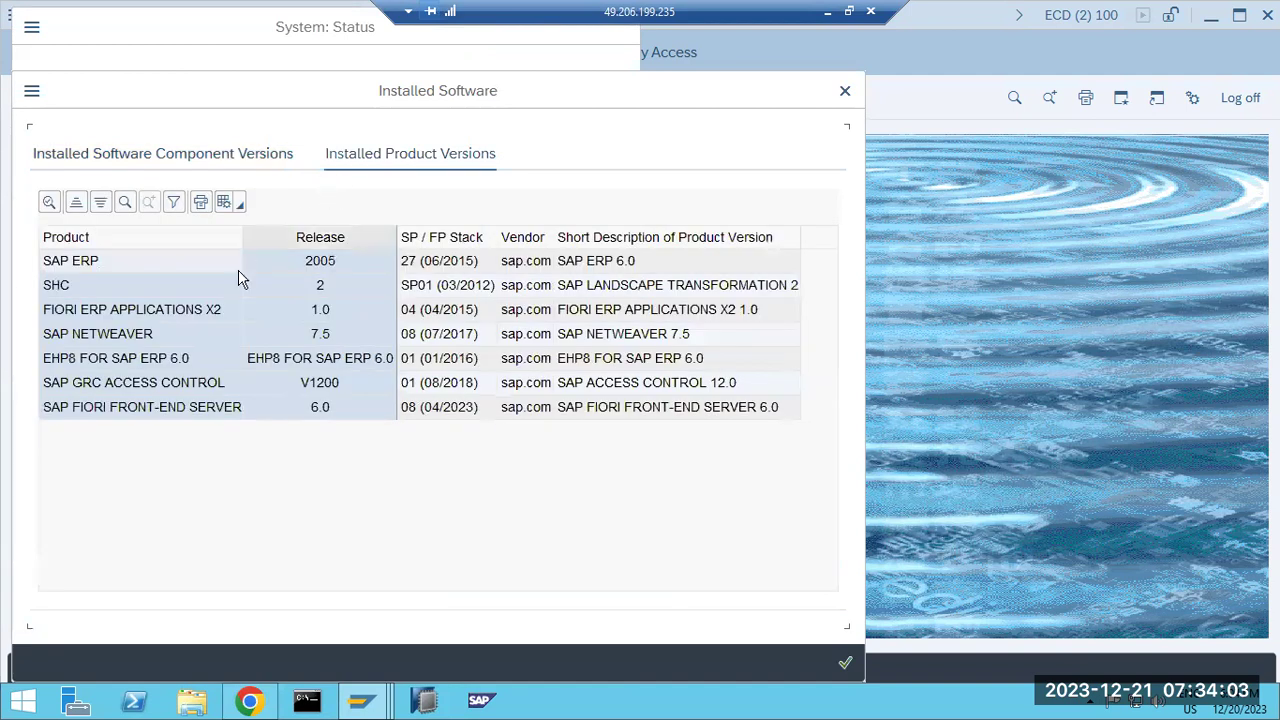
{"action": "left_click", "coordinate": [171, 358]}
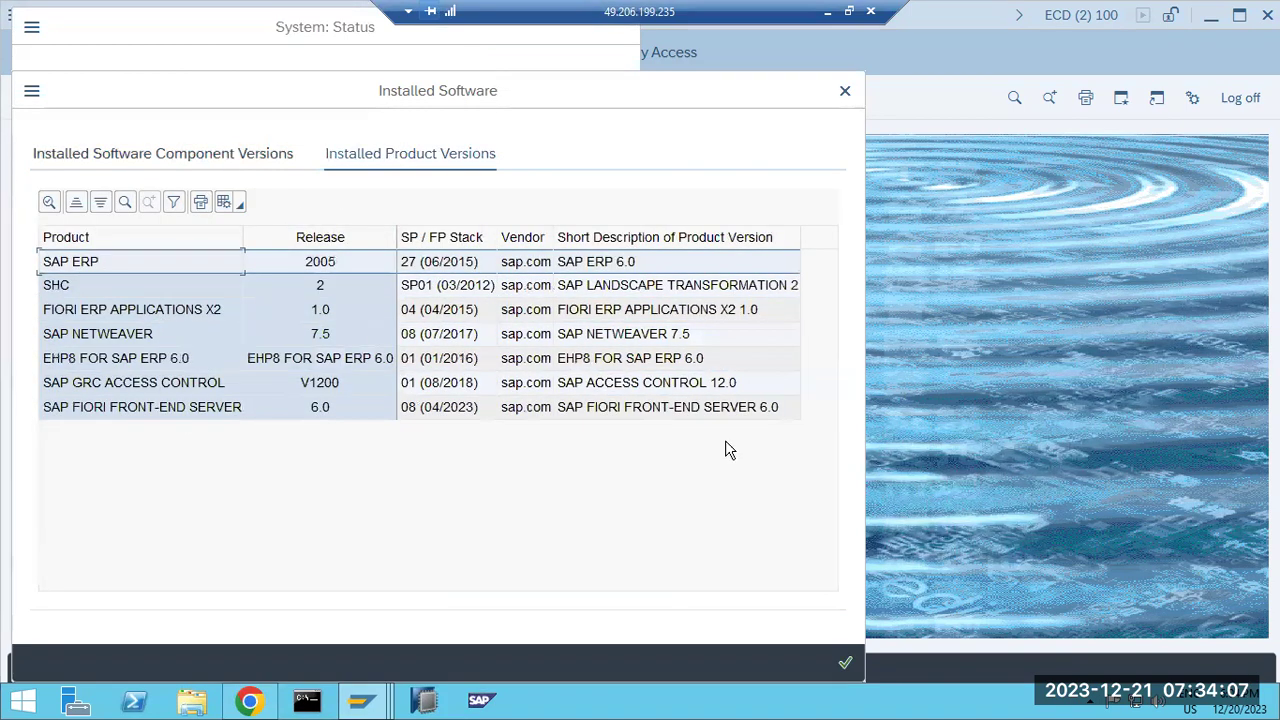
{"action": "key", "text": "Return"}
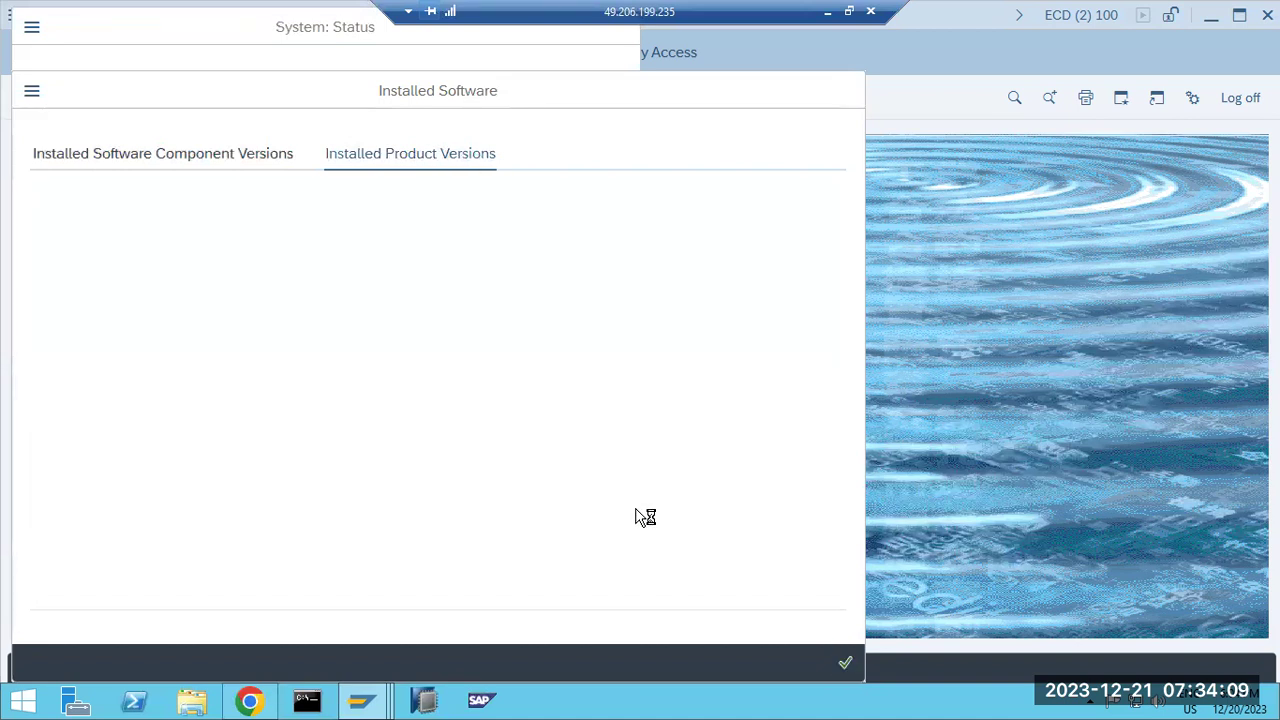
{"action": "left_click", "coordinate": [620, 664]}
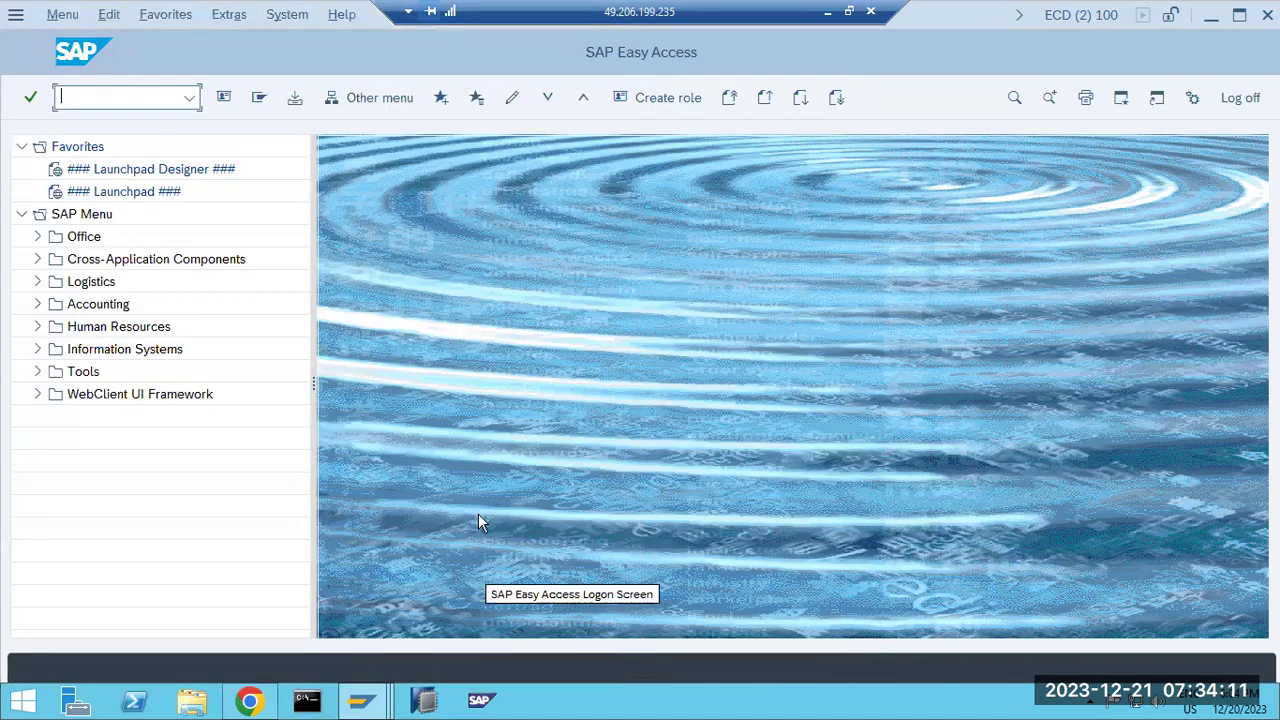